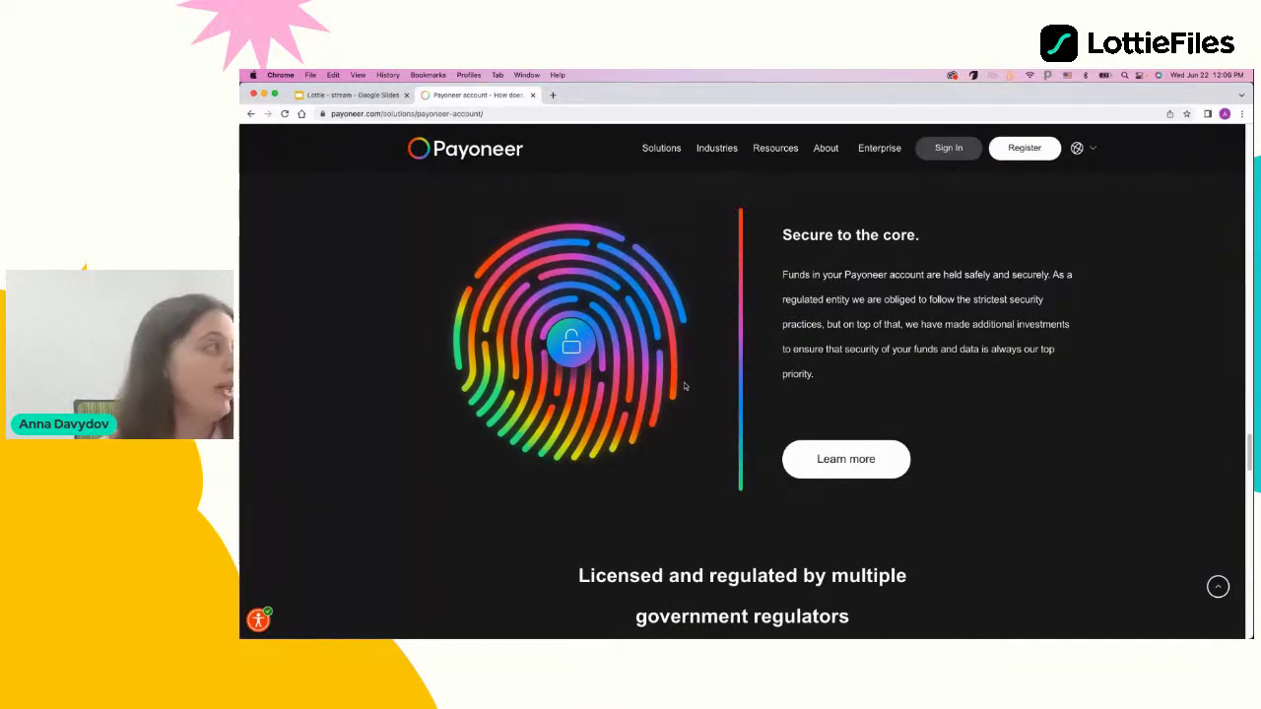
Switch to the Lottie - stream presentation and start the slideshow from the "3 easy steps" slide
left_click(373, 95)
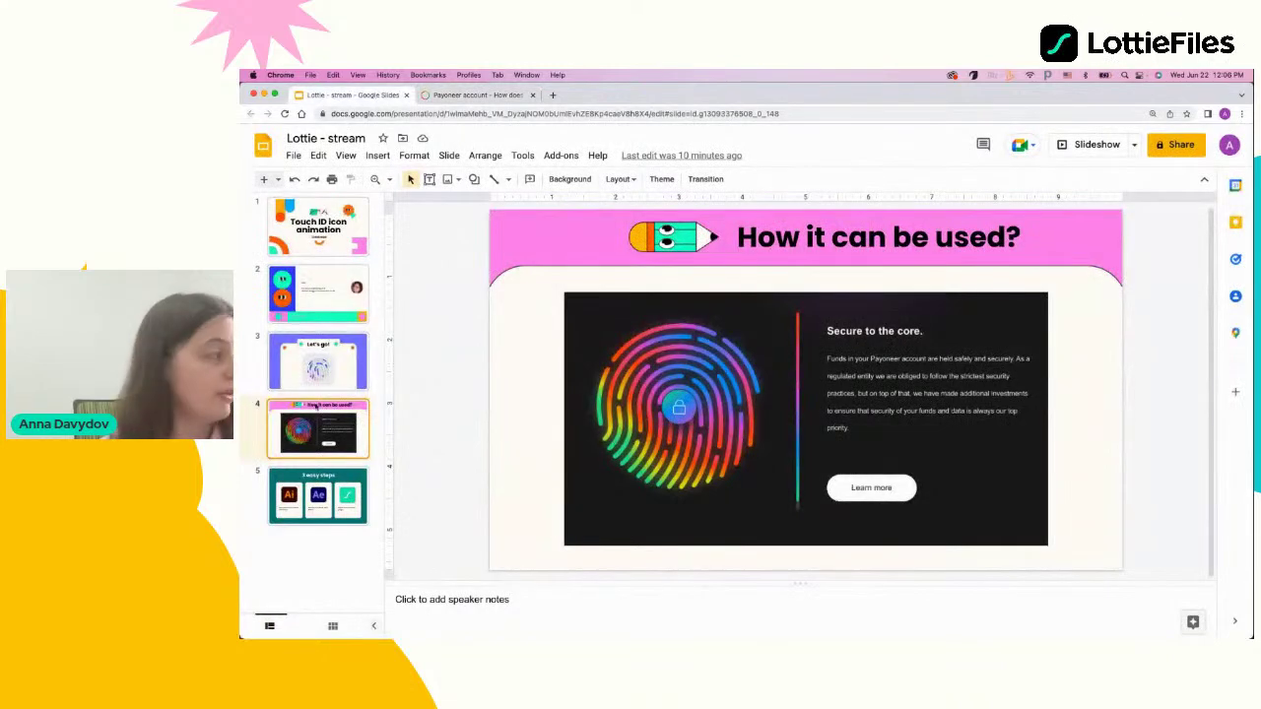
left_click(302, 490)
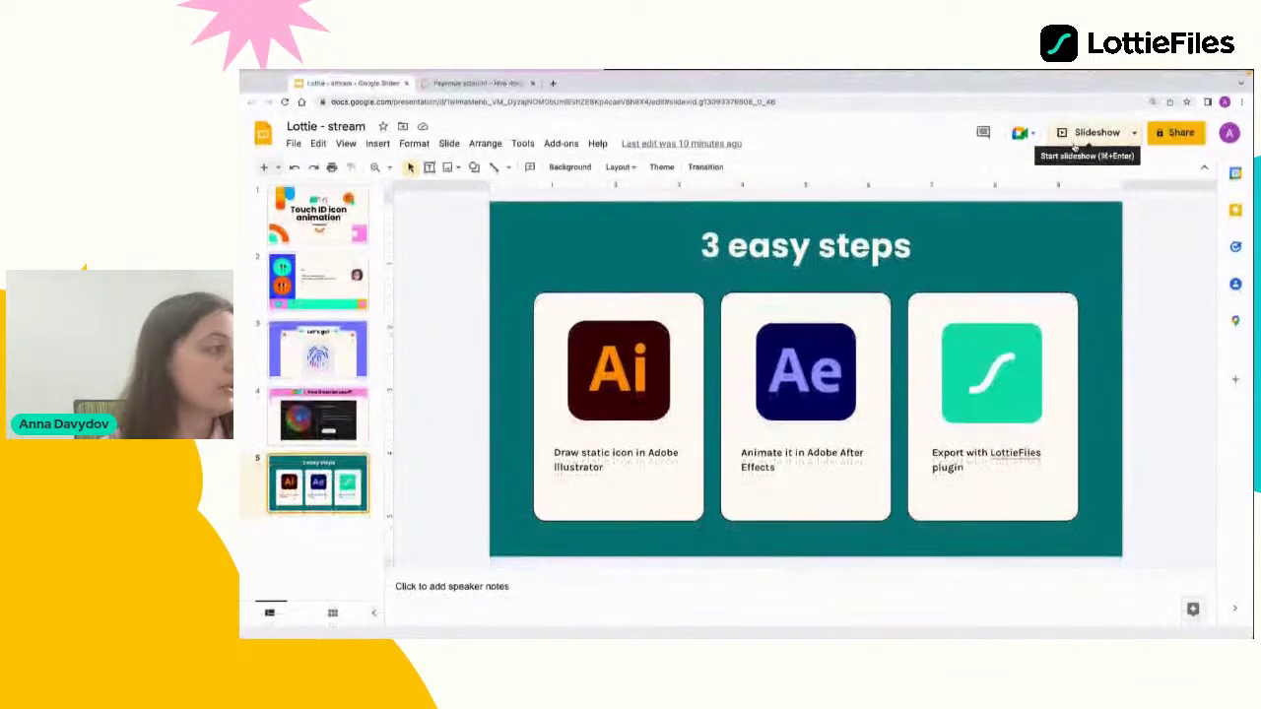
left_click(1074, 144)
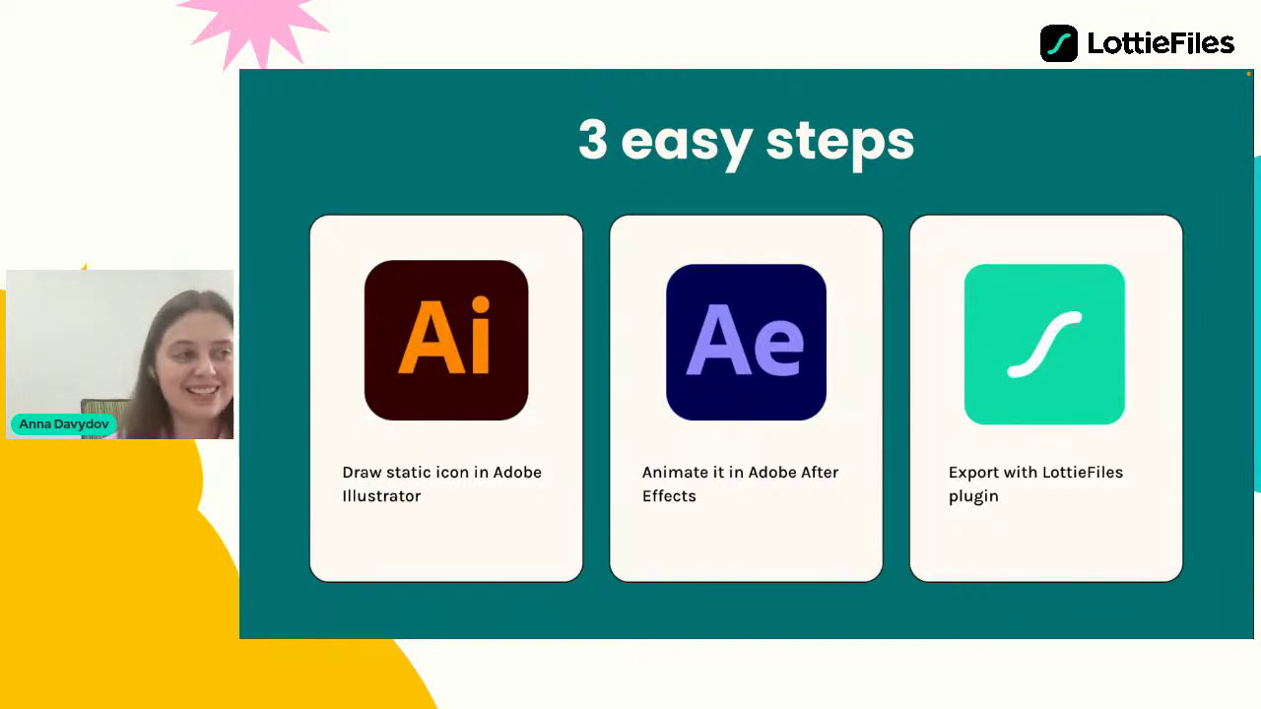
Switch to Adobe Illustrator with the fingerprint icon document and reposition the floating Layers panel
mouse_move(817, 623)
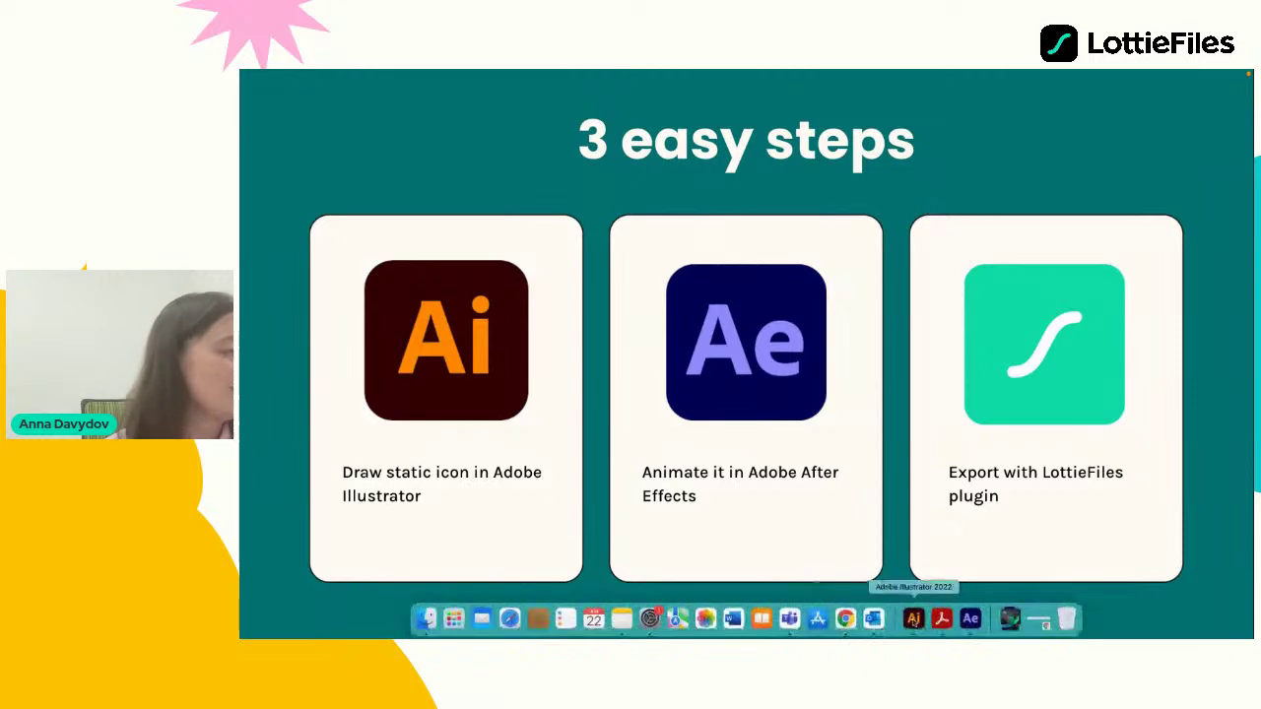
left_click(914, 619)
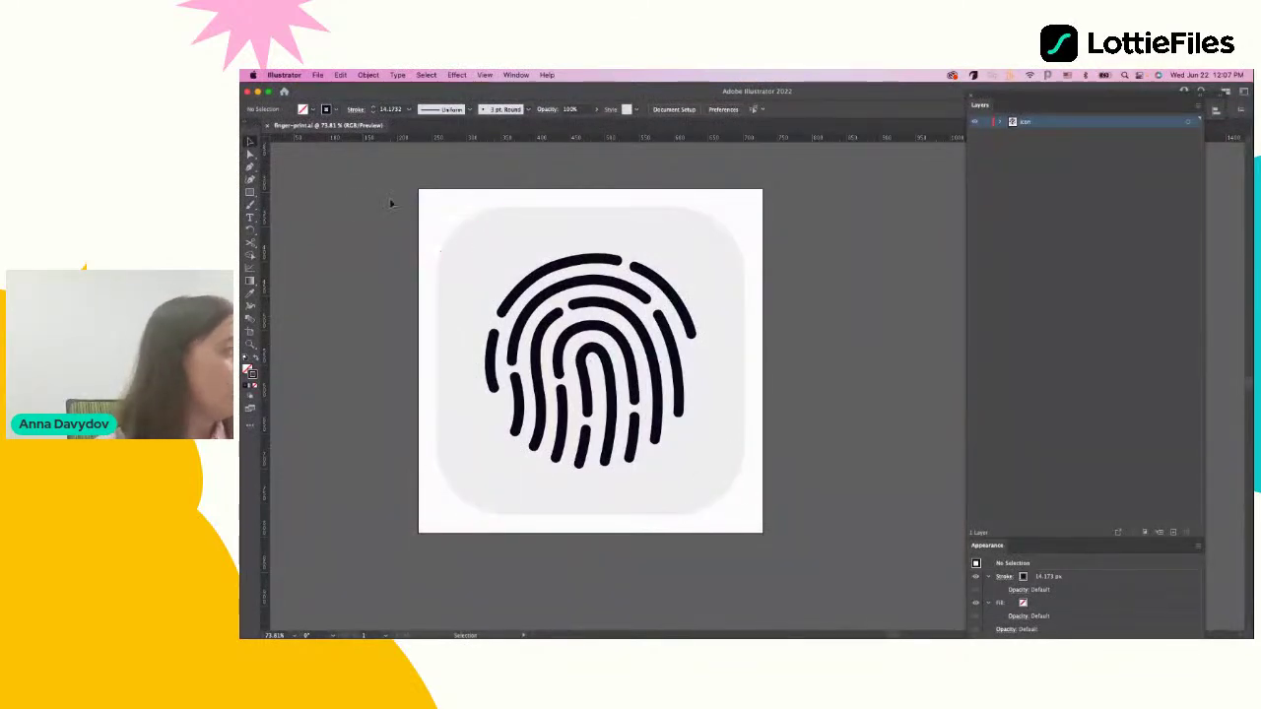
left_click_drag(348, 203, 443, 226)
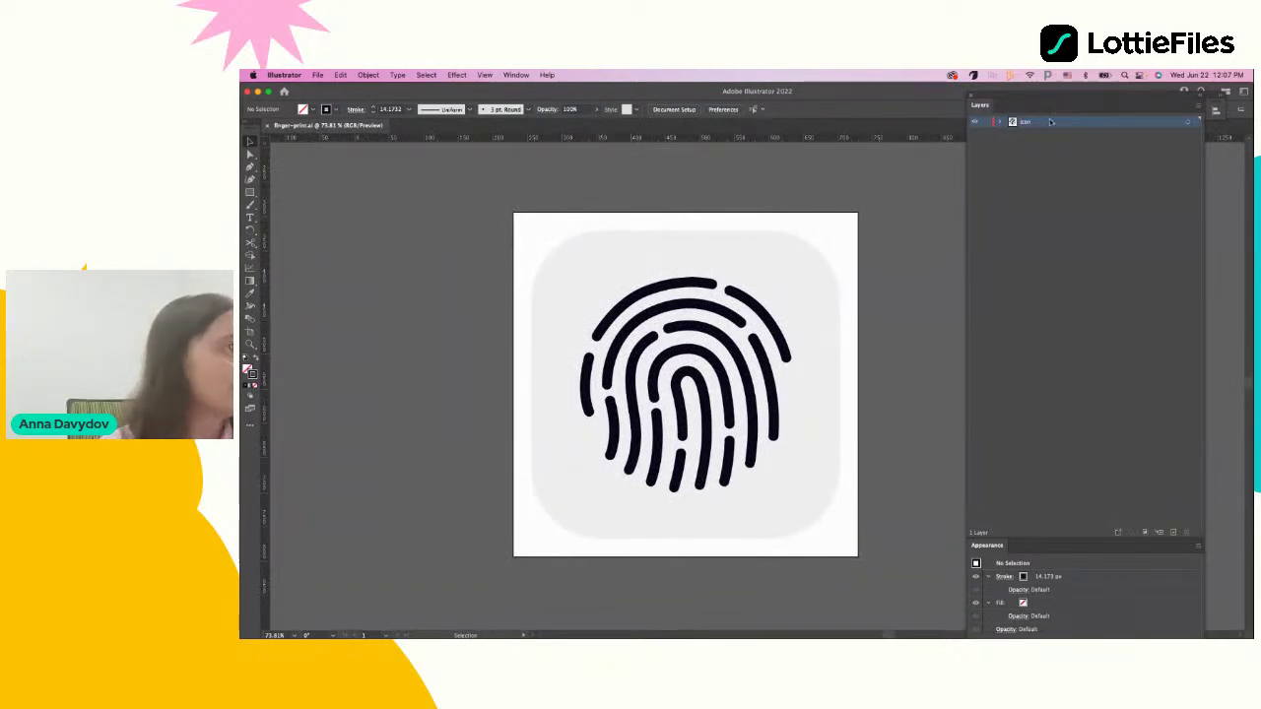
left_click_drag(985, 99, 1001, 156)
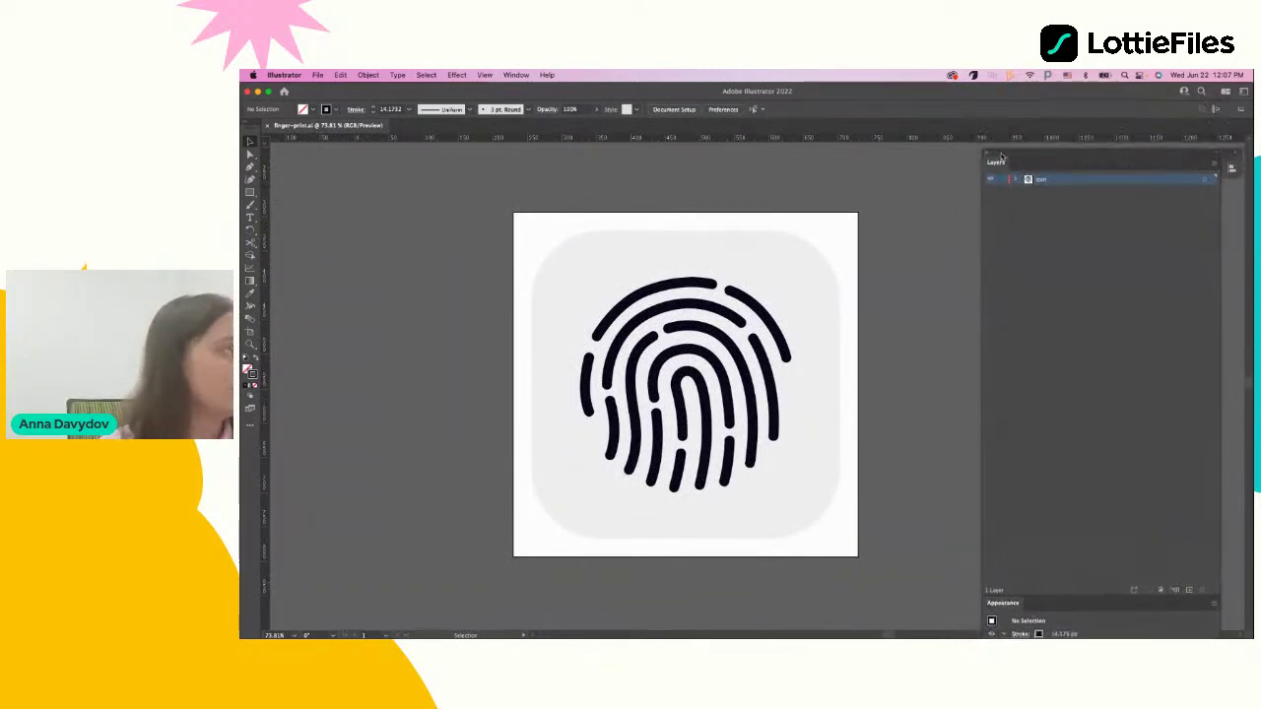
Inspect the separate stroke paths that form the outer arcs of the fingerprint by selecting them individually
left_click(642, 302)
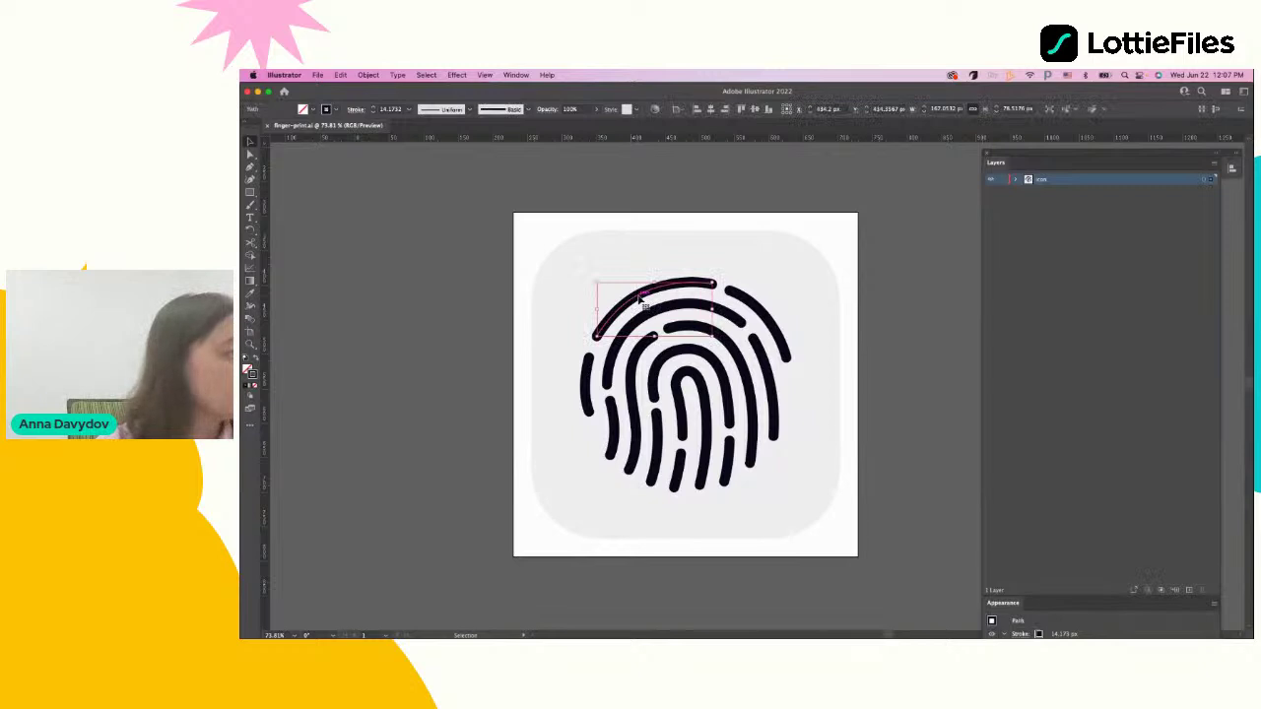
left_click(607, 387)
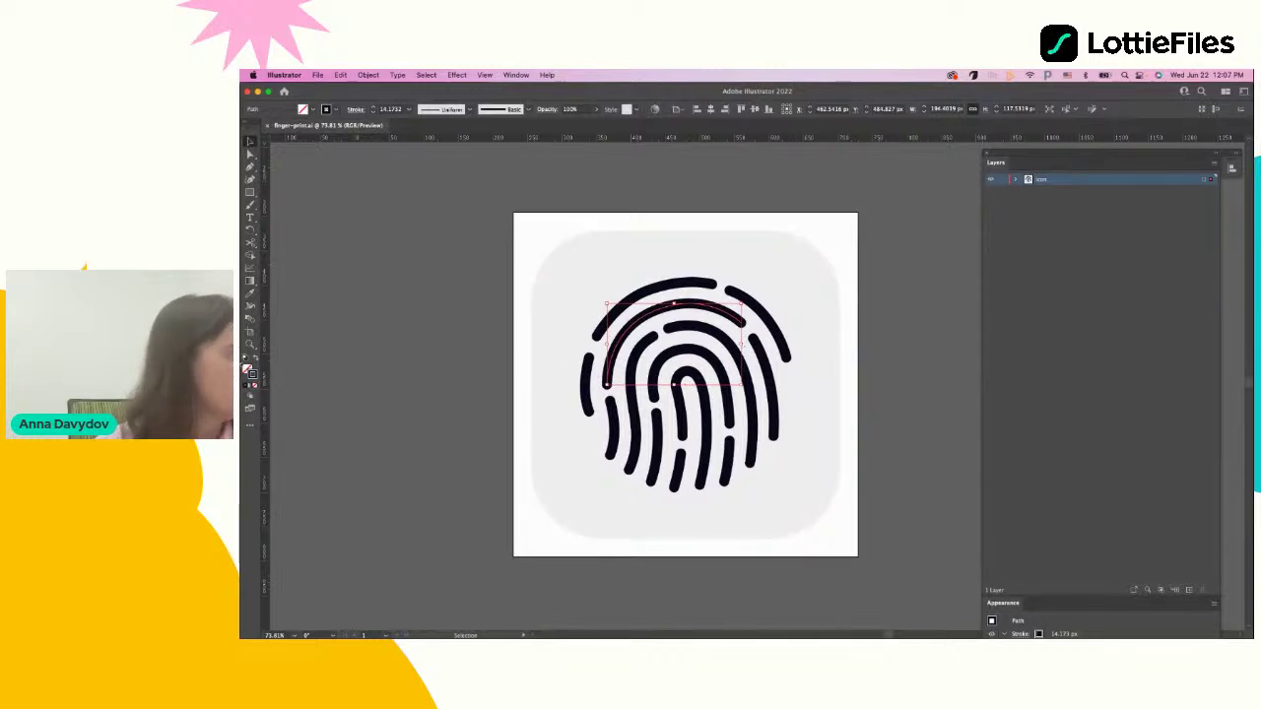
left_click(667, 288)
left_click(440, 252)
left_click(689, 284)
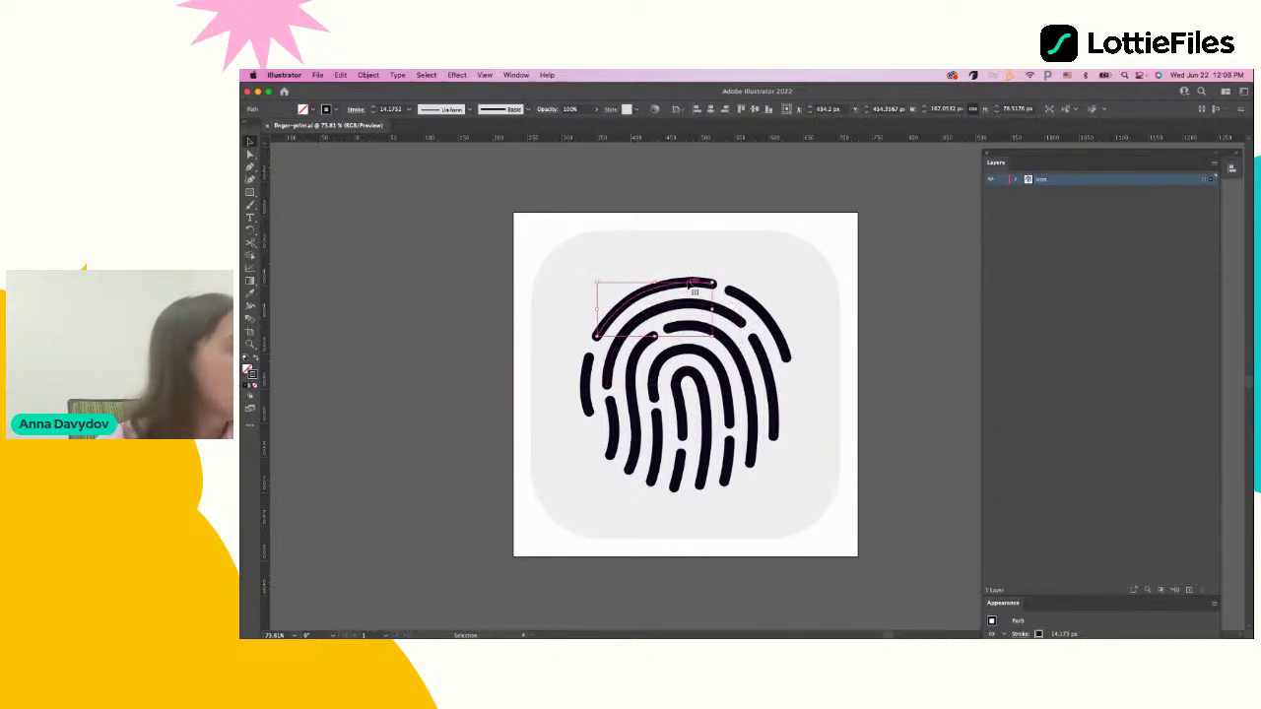
left_click(589, 382)
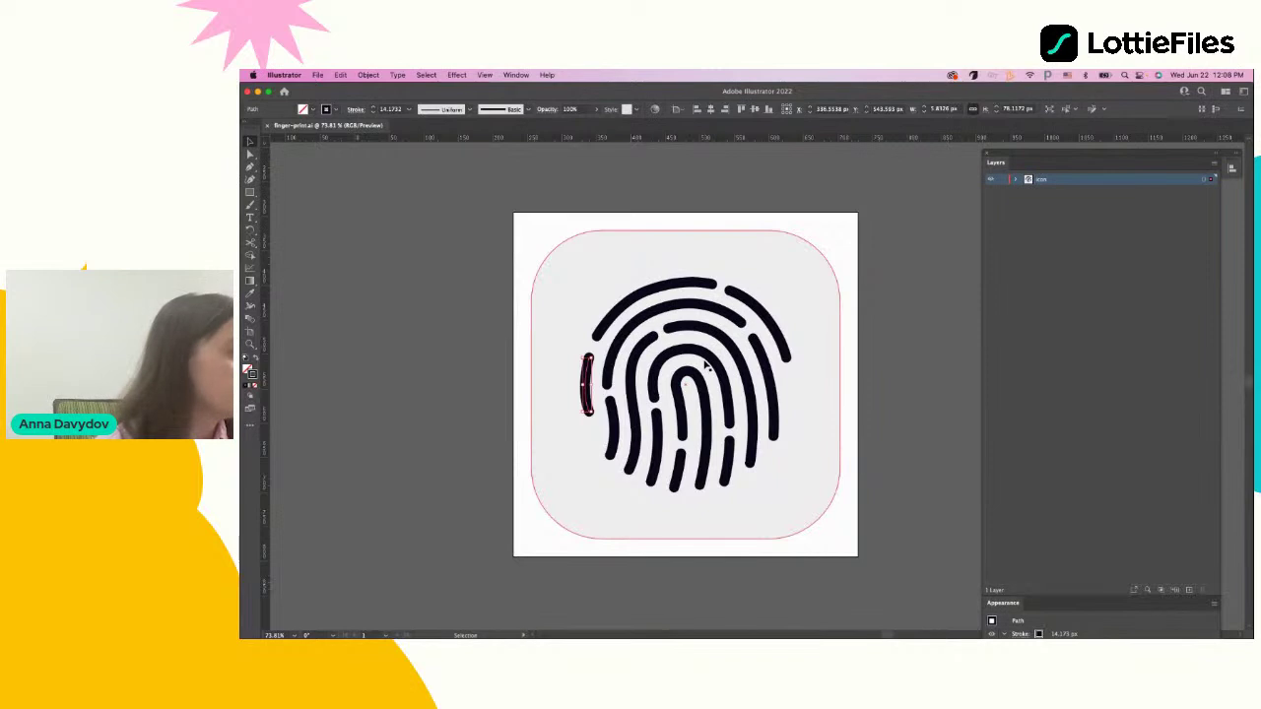
left_click(627, 341)
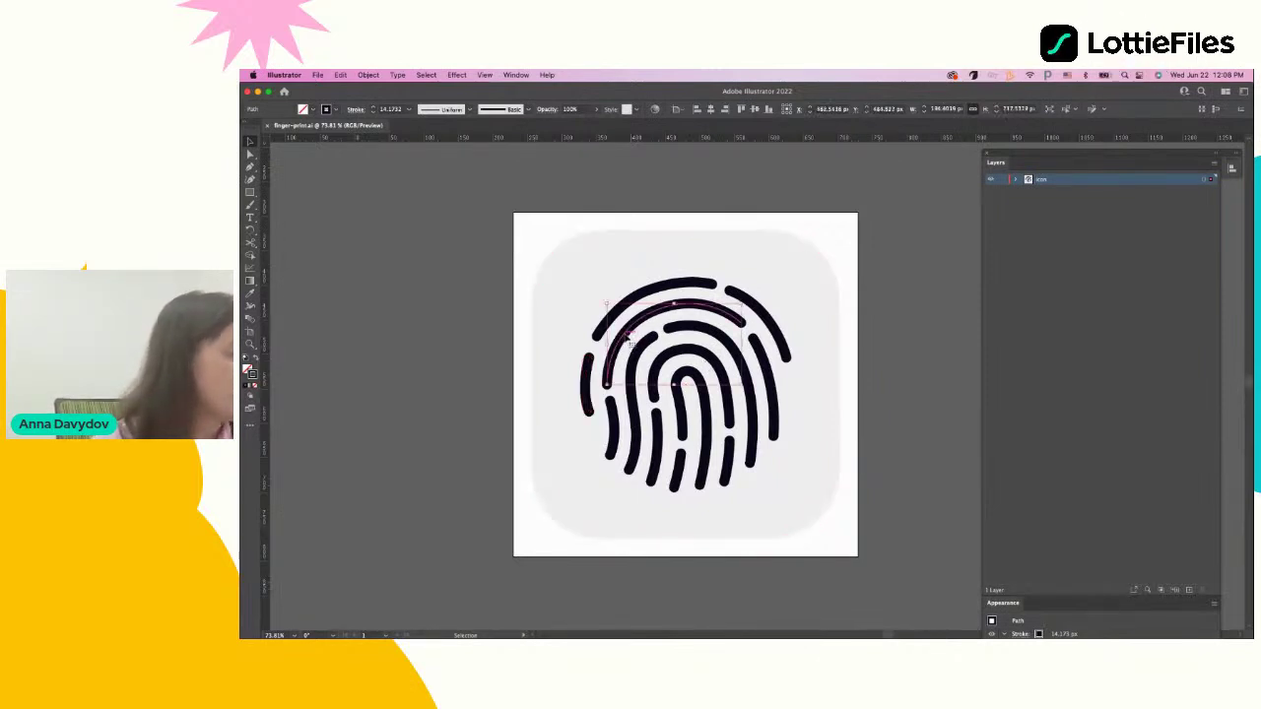
left_click(640, 303)
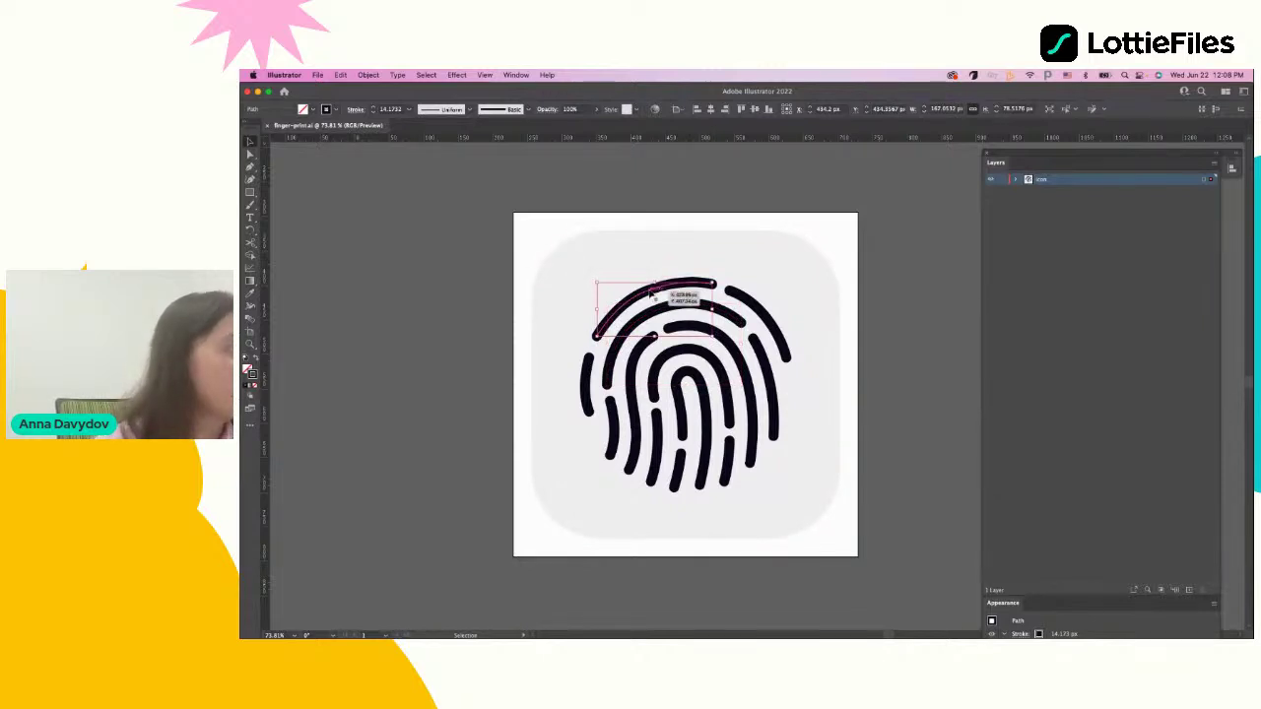
Move the floating Layers panel closer to the artboard and expand the icon layer to list its paths
left_click_drag(994, 156, 965, 154)
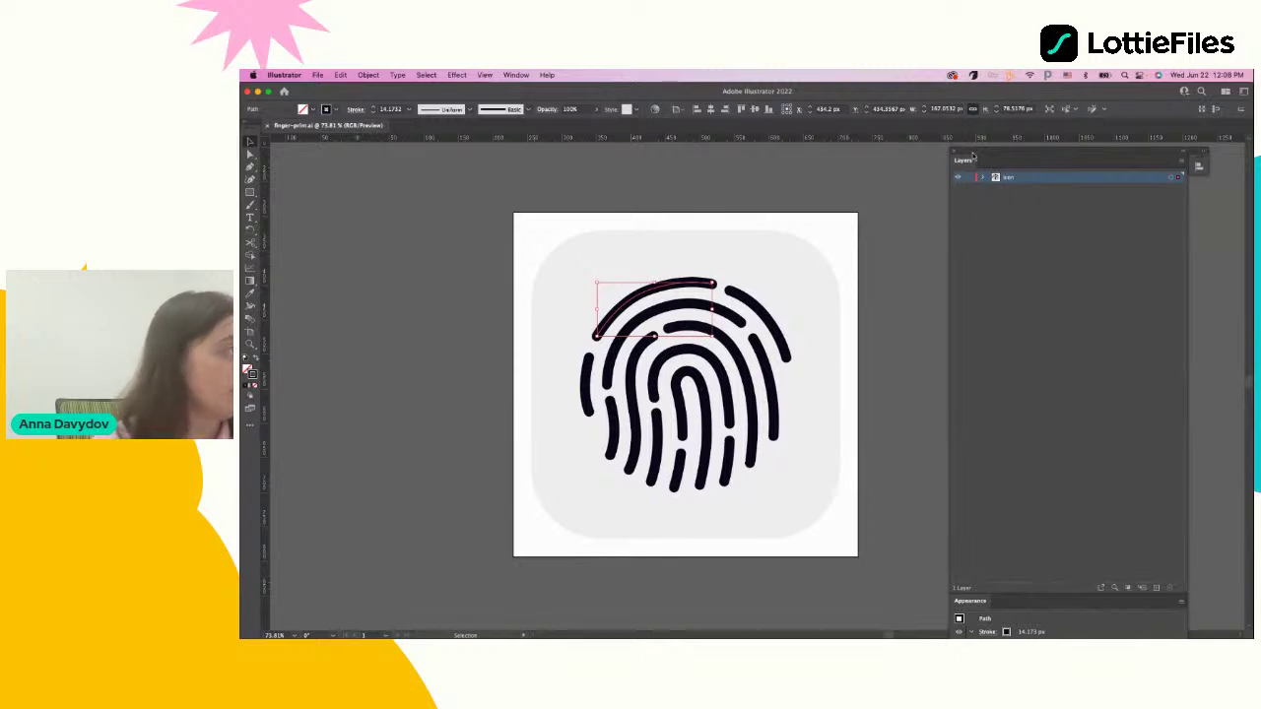
left_click_drag(971, 161, 948, 144)
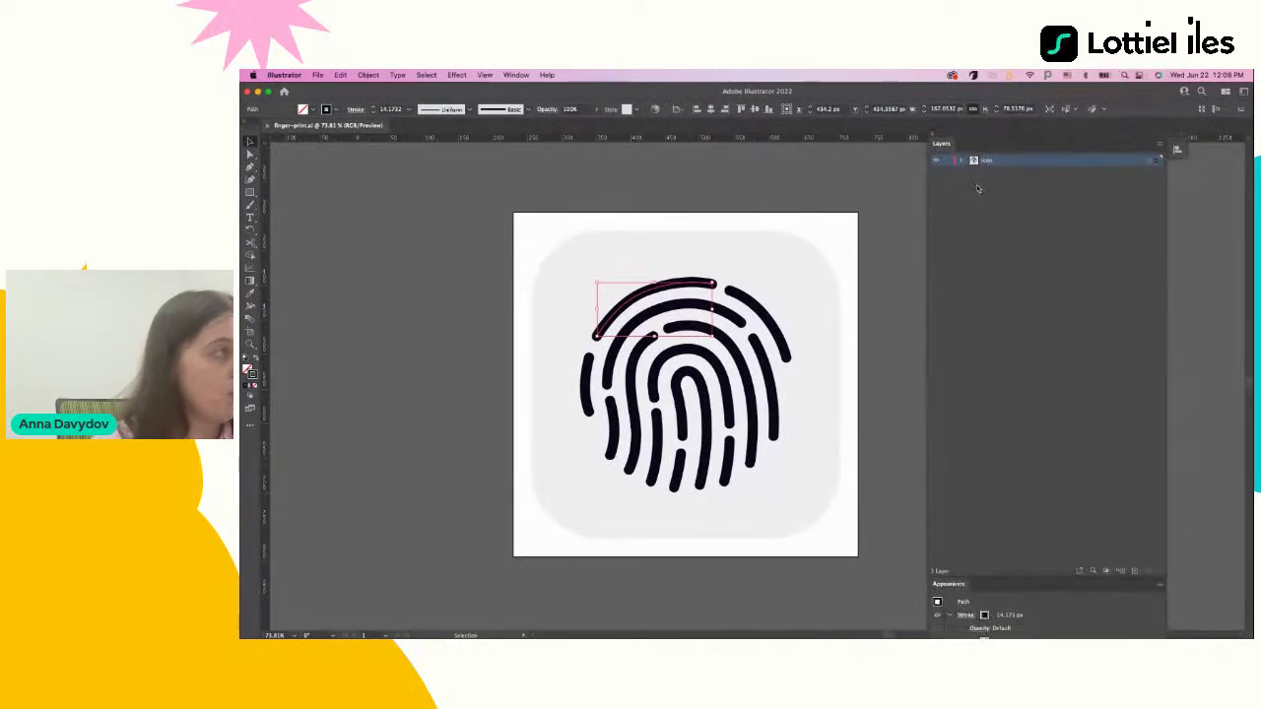
left_click(962, 160)
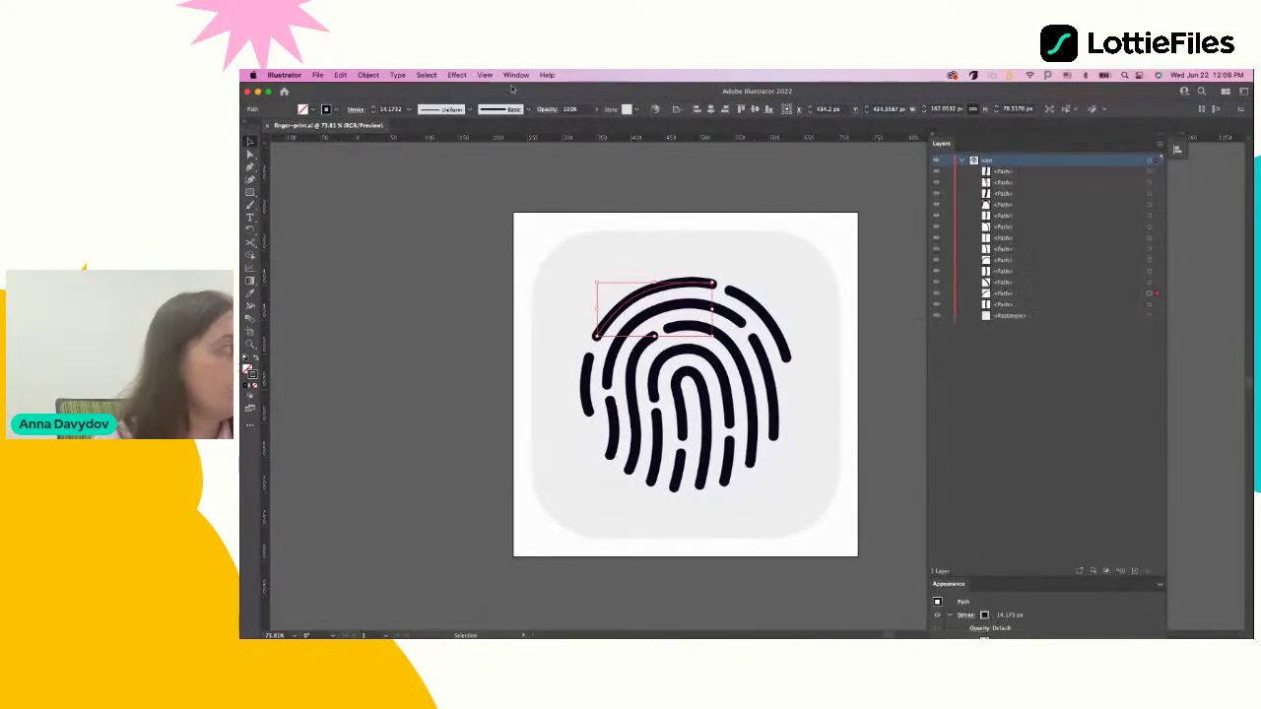
Hide and reshow the Layers panel, and collapse the icon layer
left_click(515, 75)
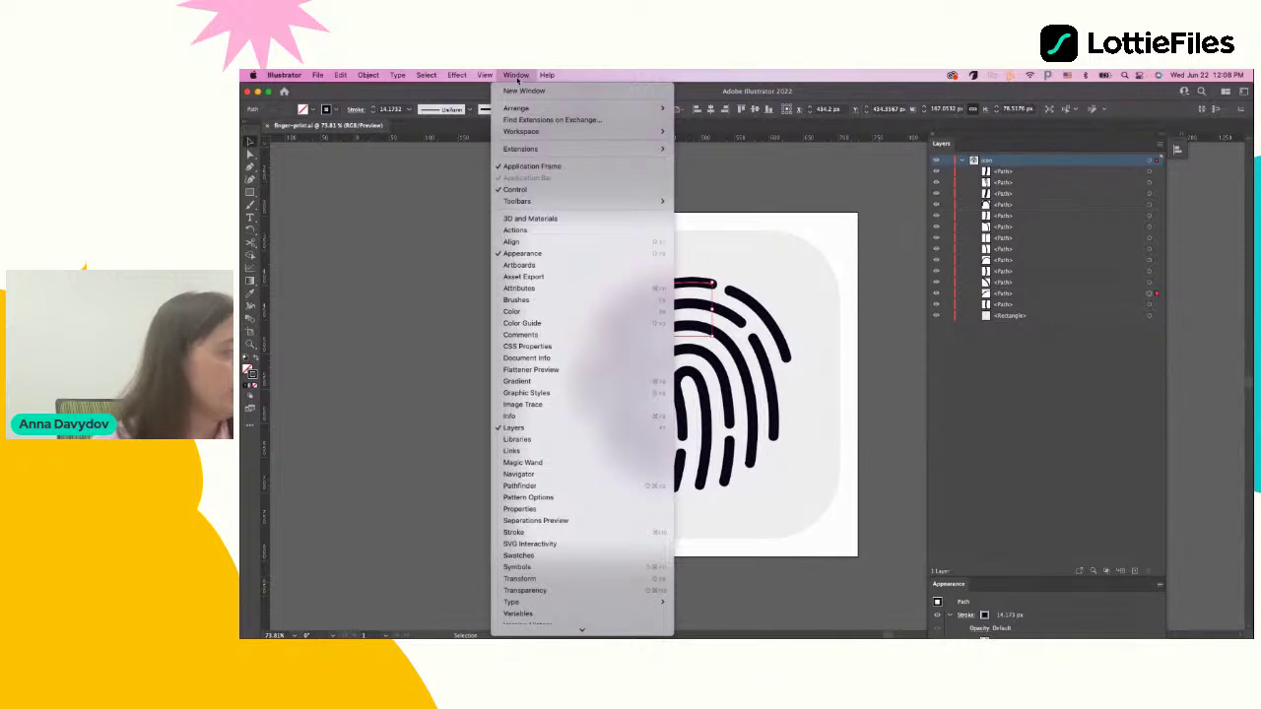
left_click(533, 427)
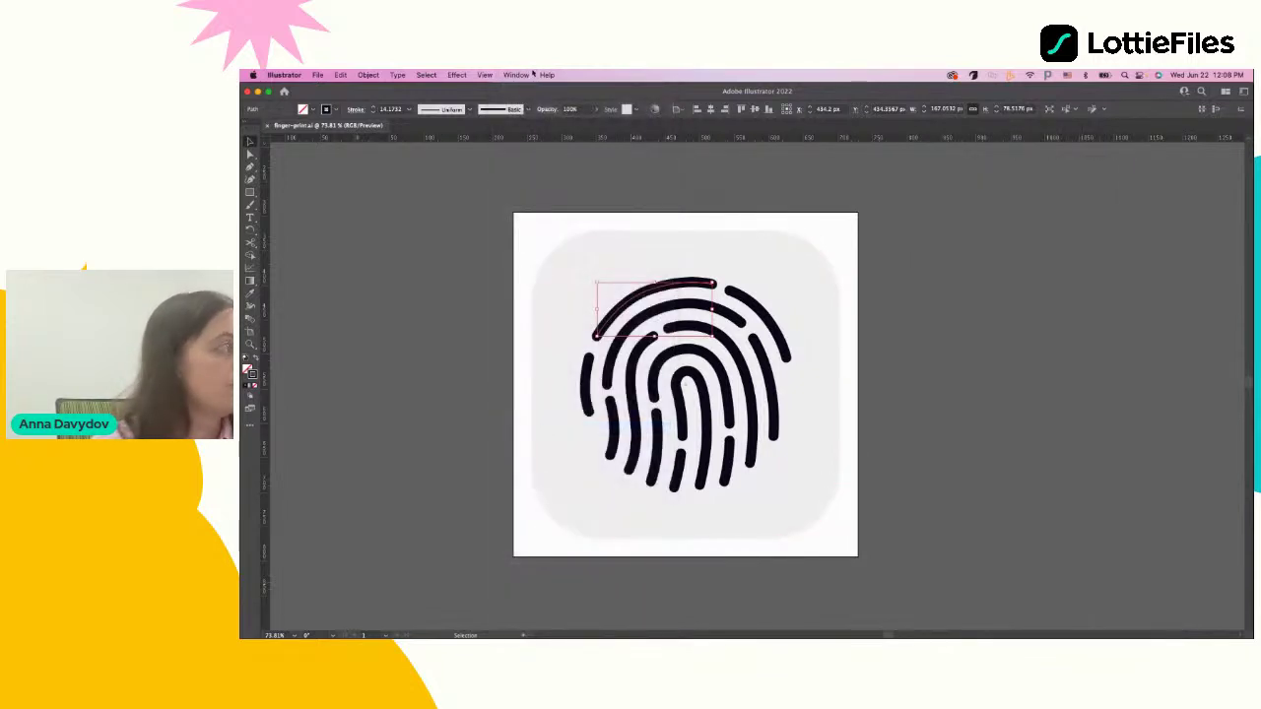
left_click(516, 75)
left_click(533, 426)
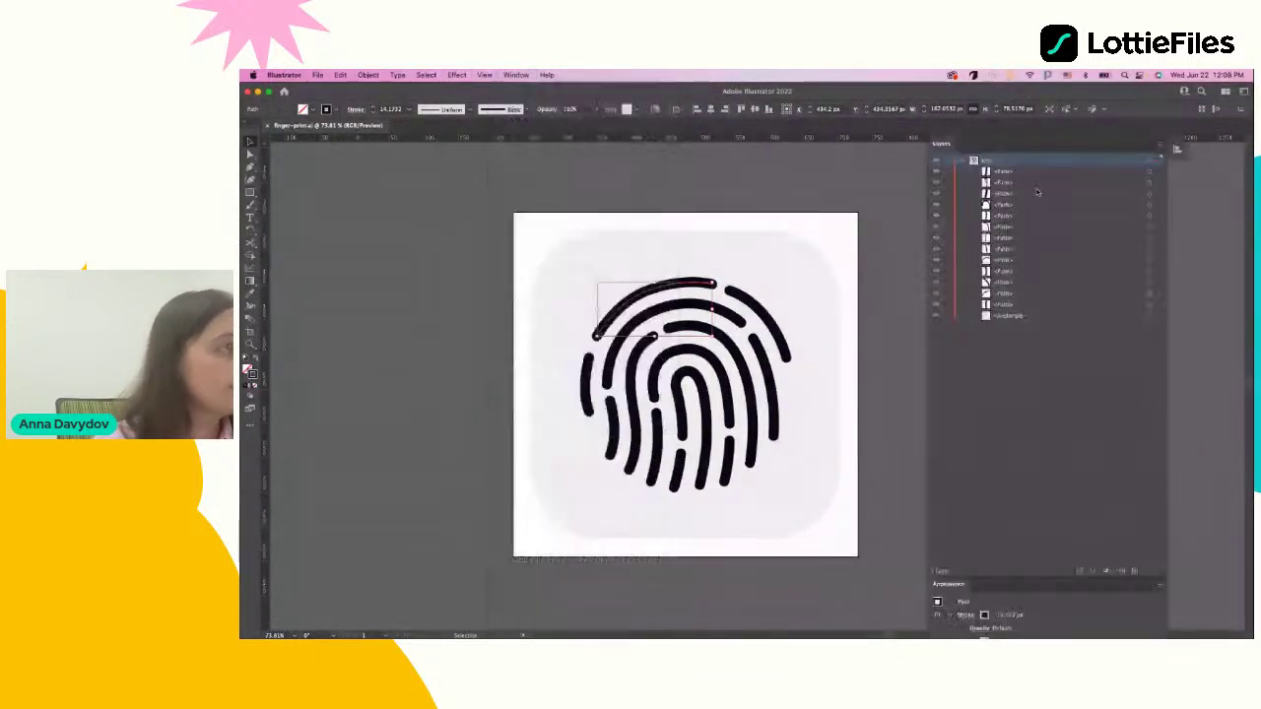
left_click(963, 160)
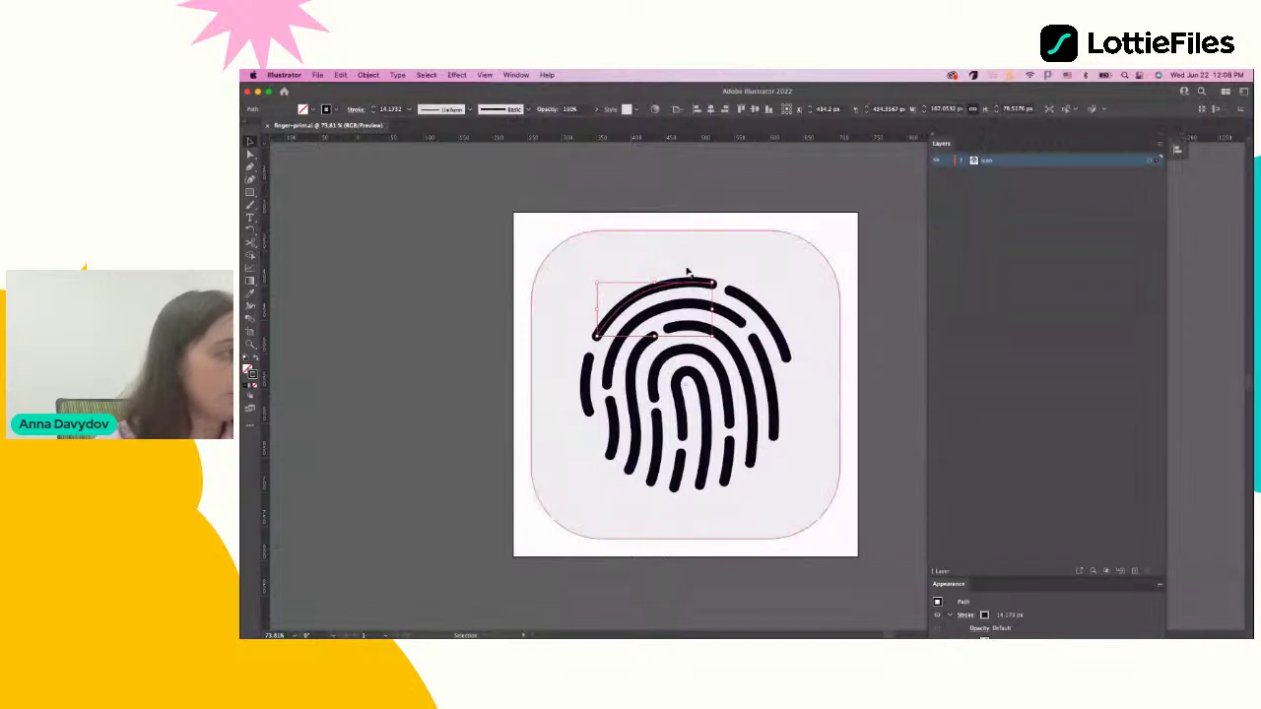
Cut the grey rounded rectangle from the icon layer and paste it in front on a new layer placed beneath the icon layer
left_click(627, 255)
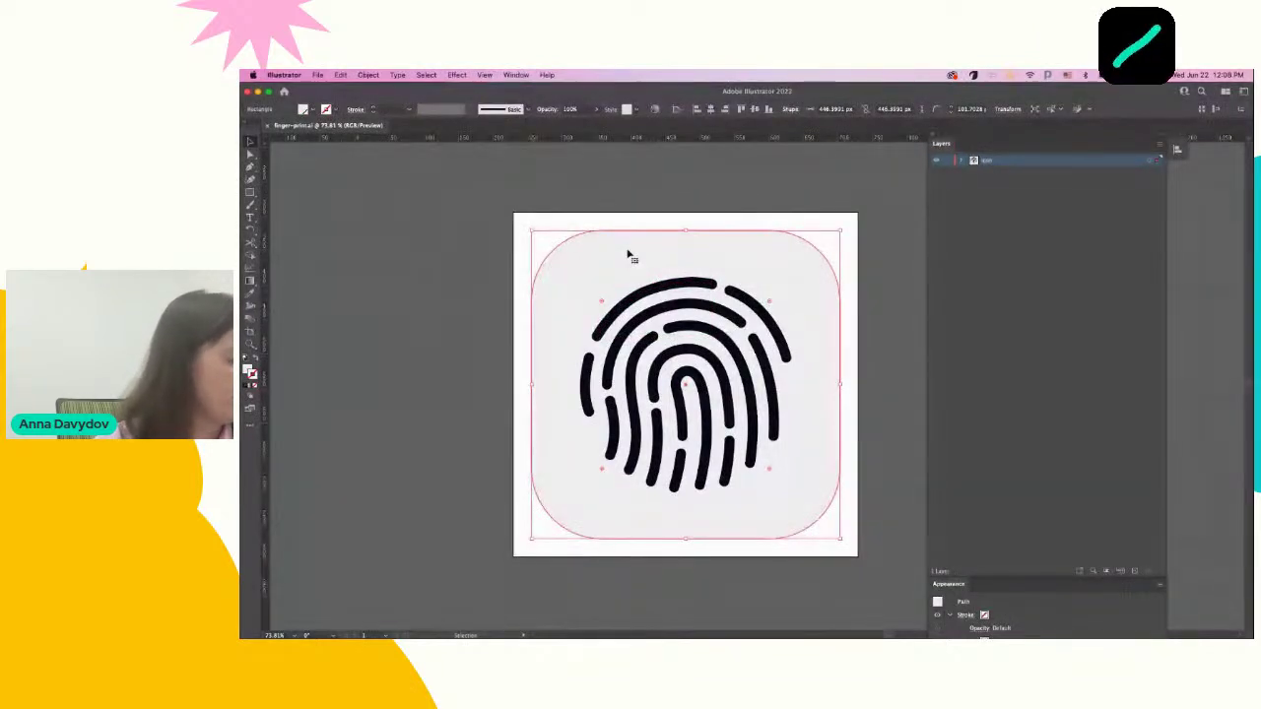
key("Delete")
left_click(1134, 572)
left_click_drag(991, 164, 991, 177)
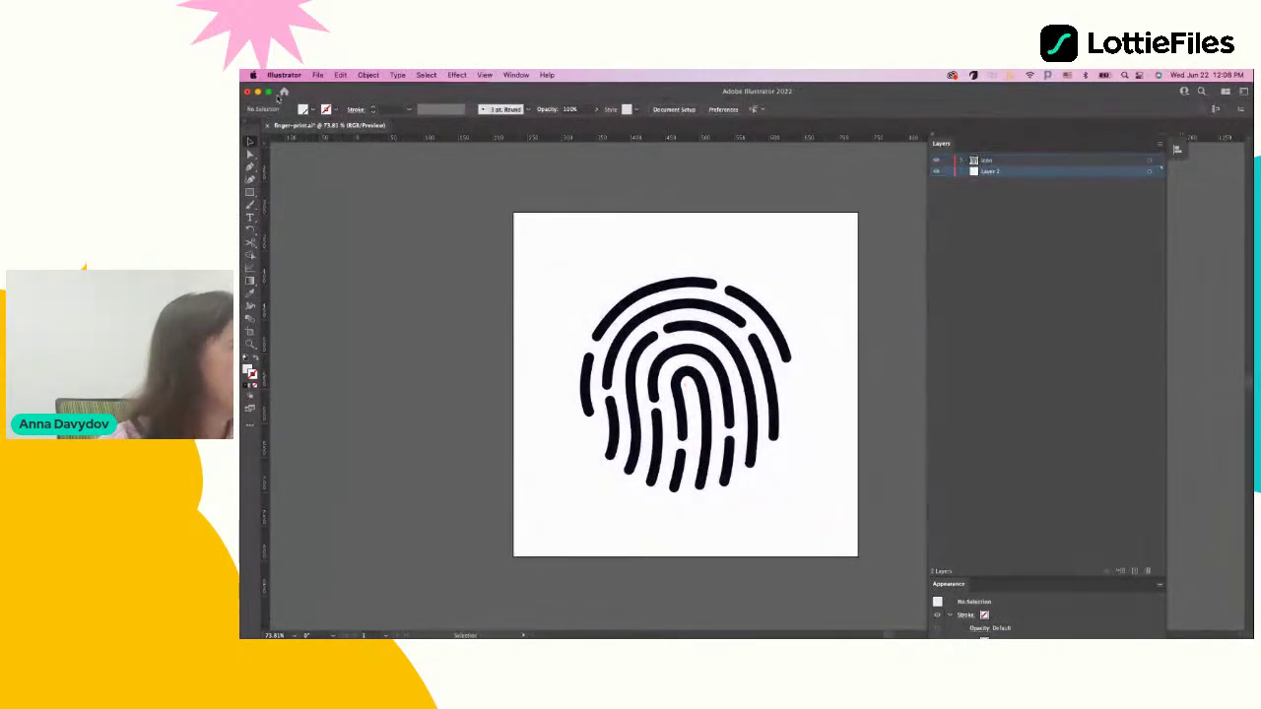
left_click(341, 76)
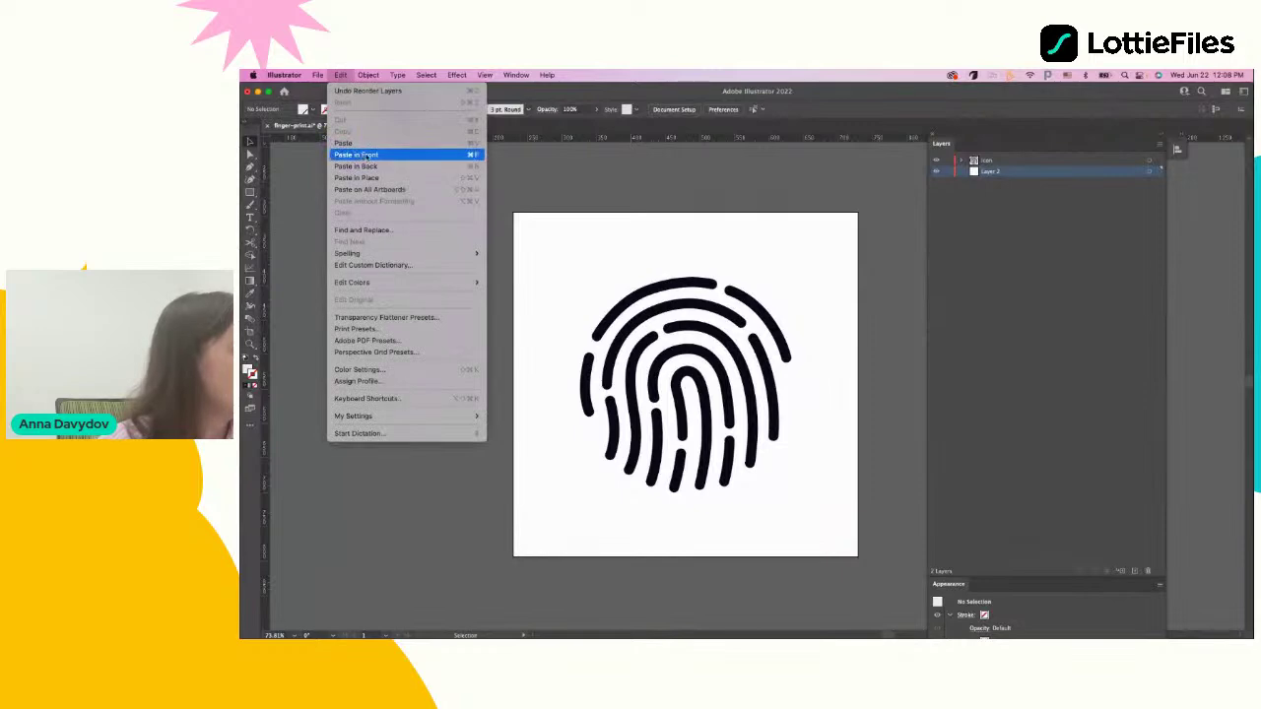
left_click(357, 154)
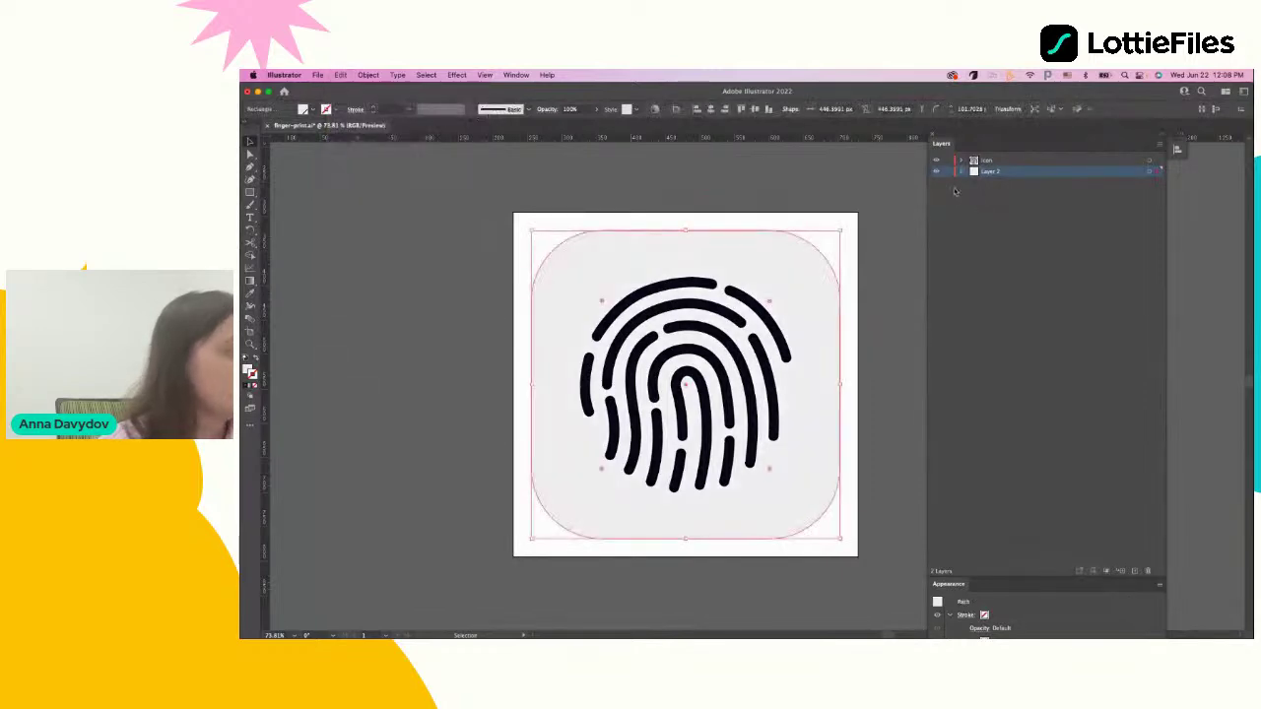
Rename the new layer containing the rounded rectangle as background
double_click(990, 172)
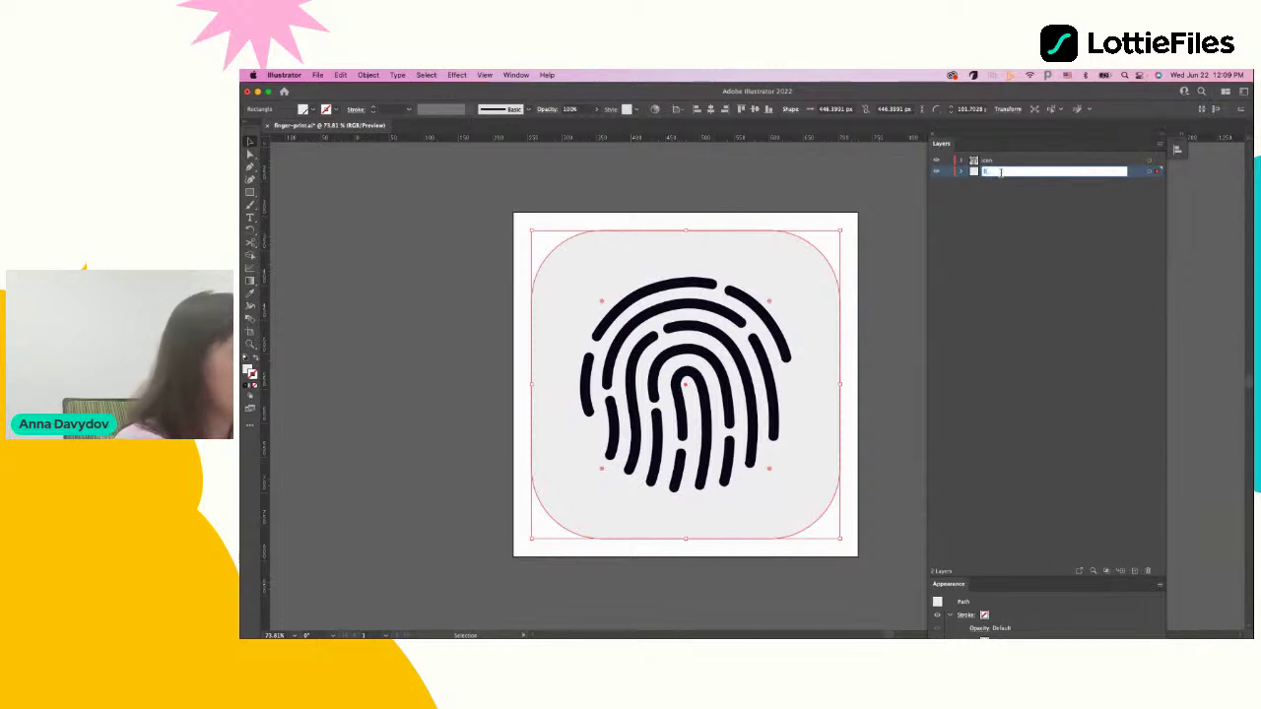
type("kground")
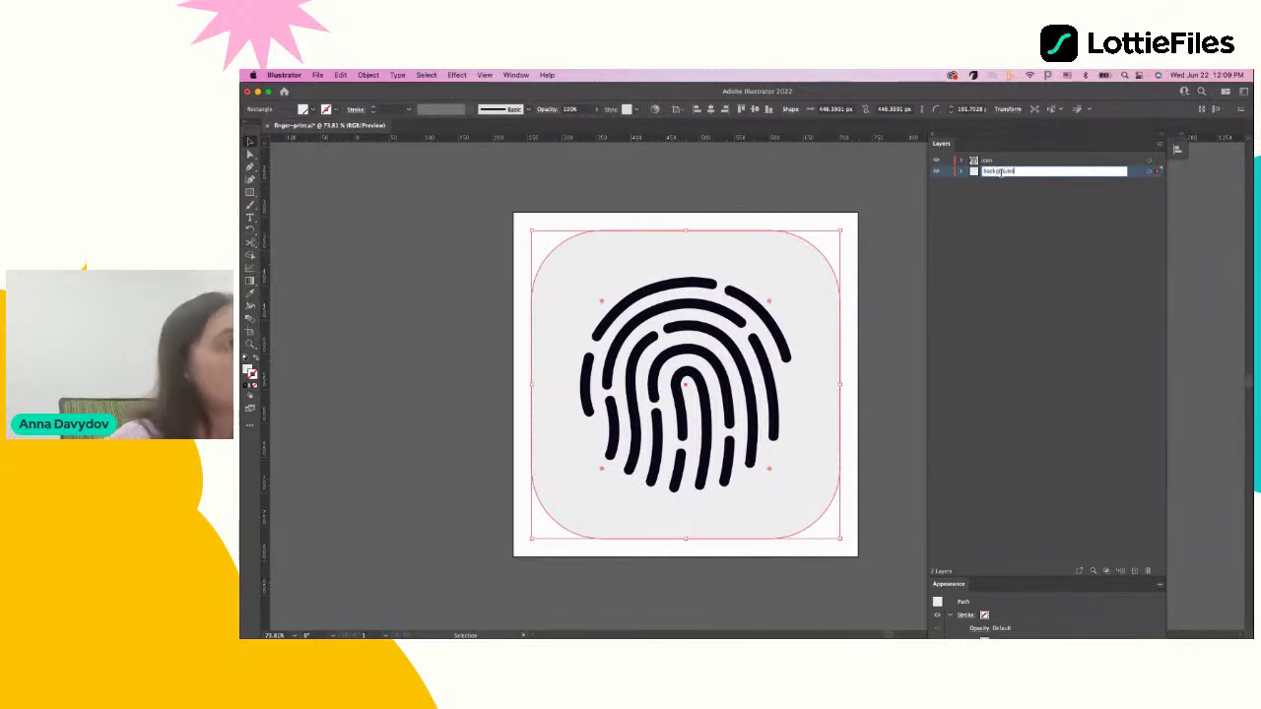
key("Return")
left_click(1000, 162)
left_click(993, 174)
left_click(990, 160)
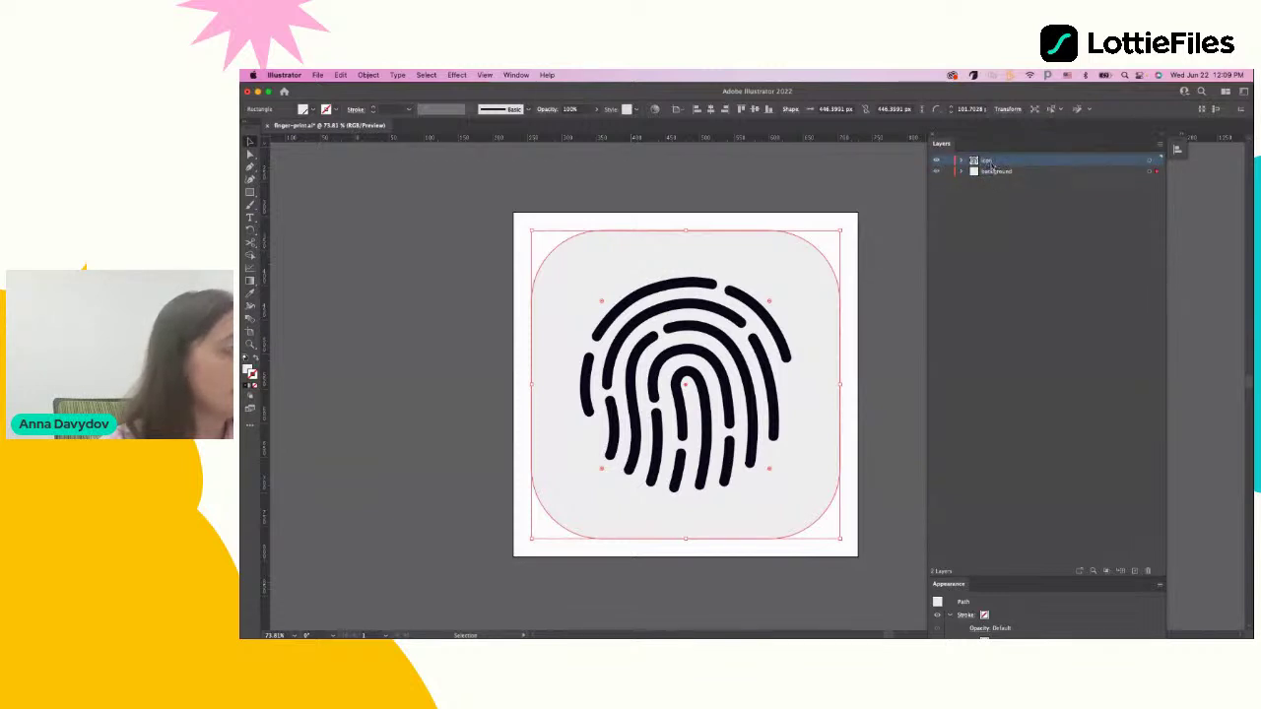
left_click(991, 173)
left_click(990, 162)
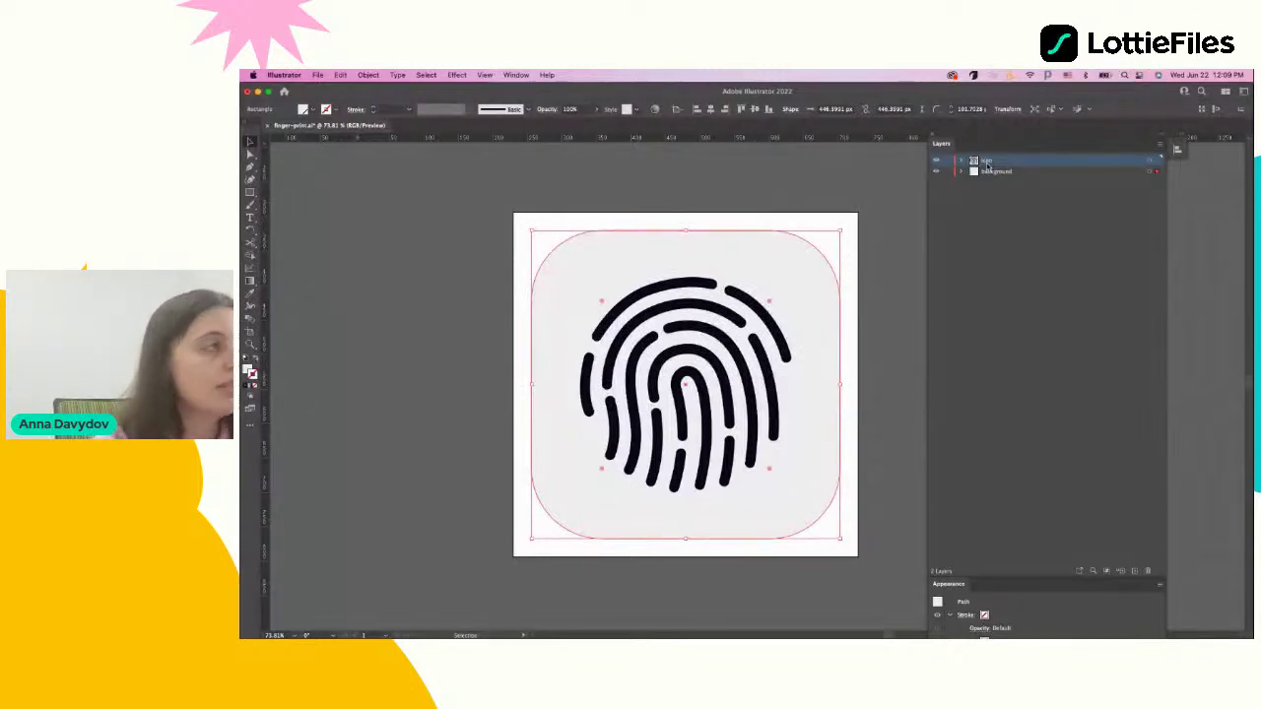
left_click(767, 402)
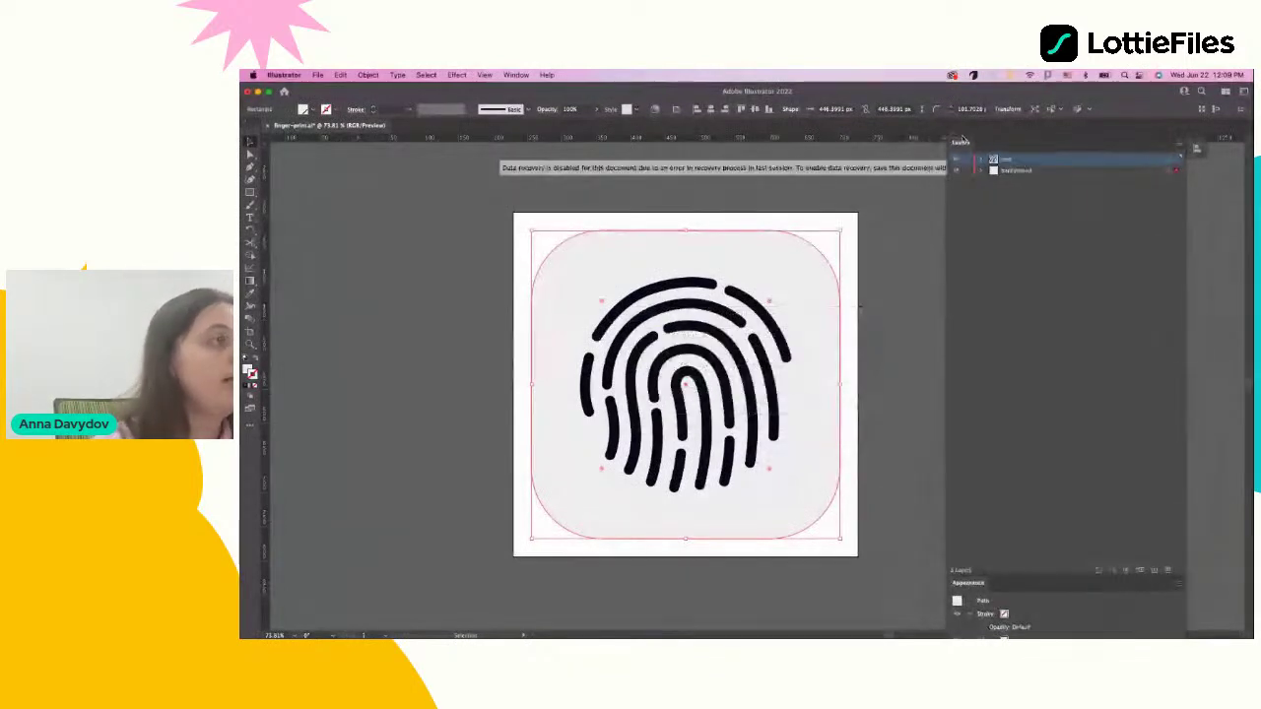
Check what the icon and background layers contain by switching each layer's visibility off and on again
left_click(1016, 173)
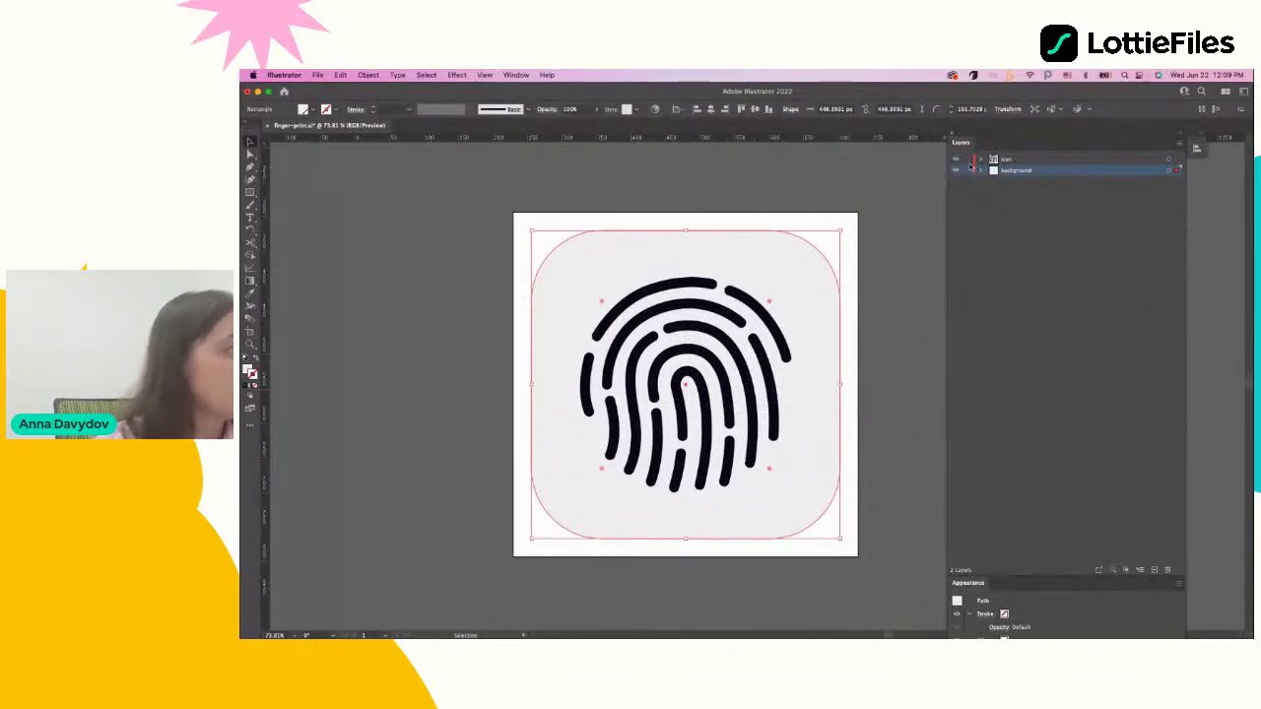
left_click(1018, 161)
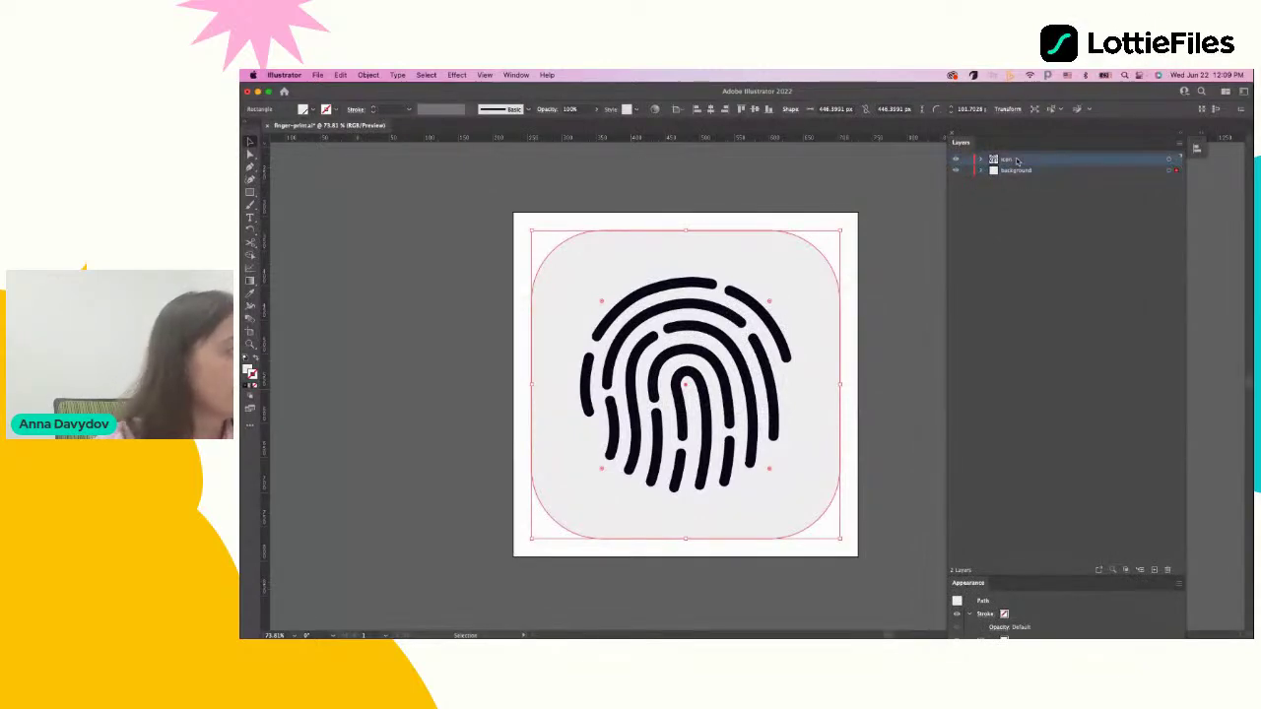
left_click(956, 162)
left_click(956, 162)
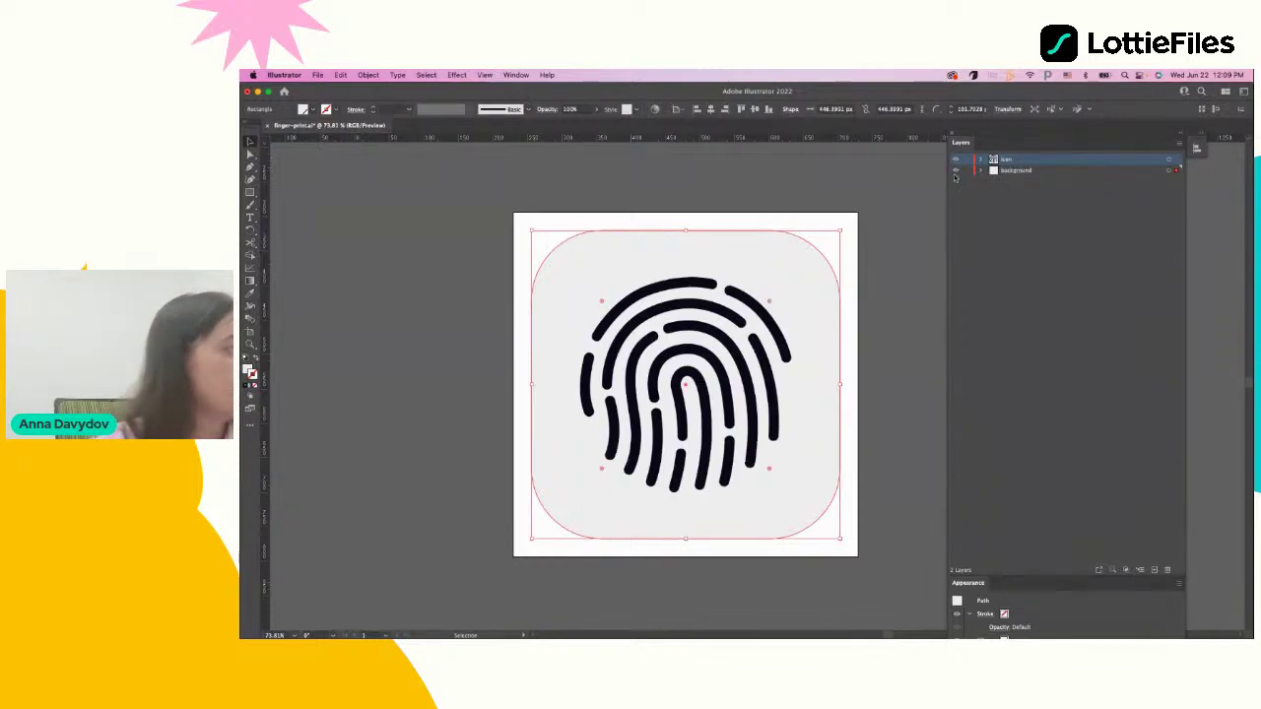
left_click(955, 173)
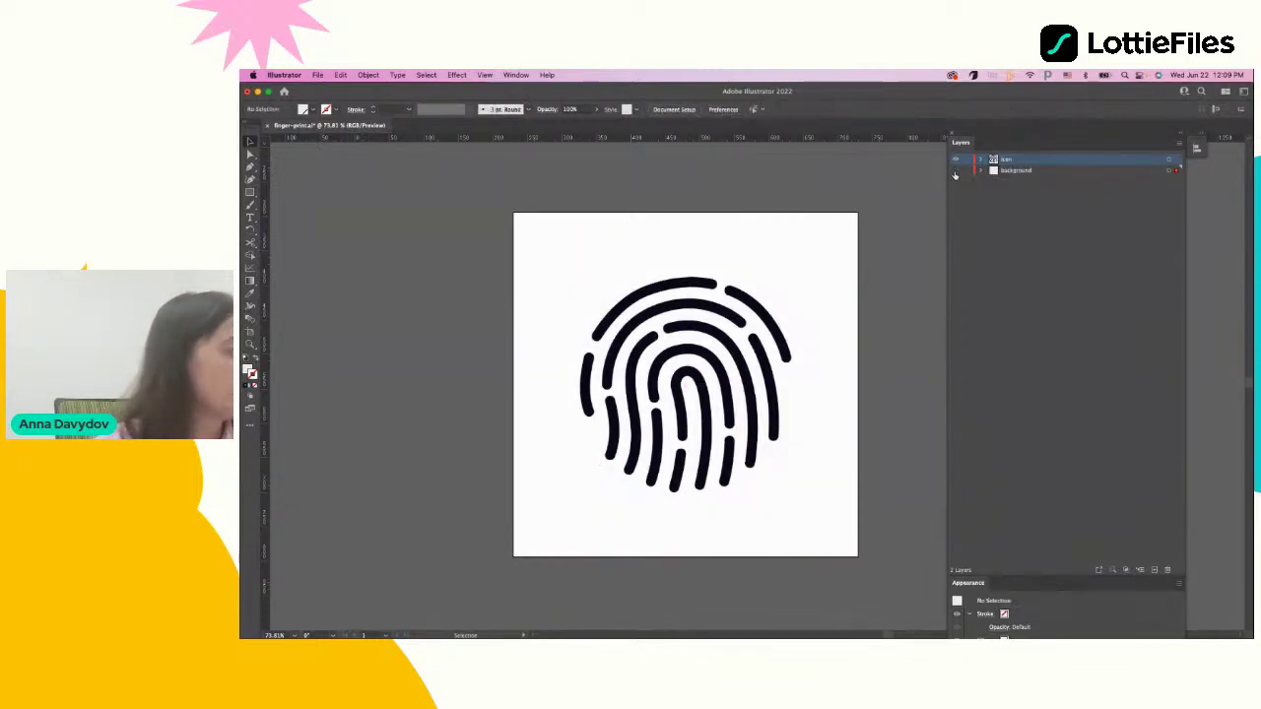
left_click(954, 174)
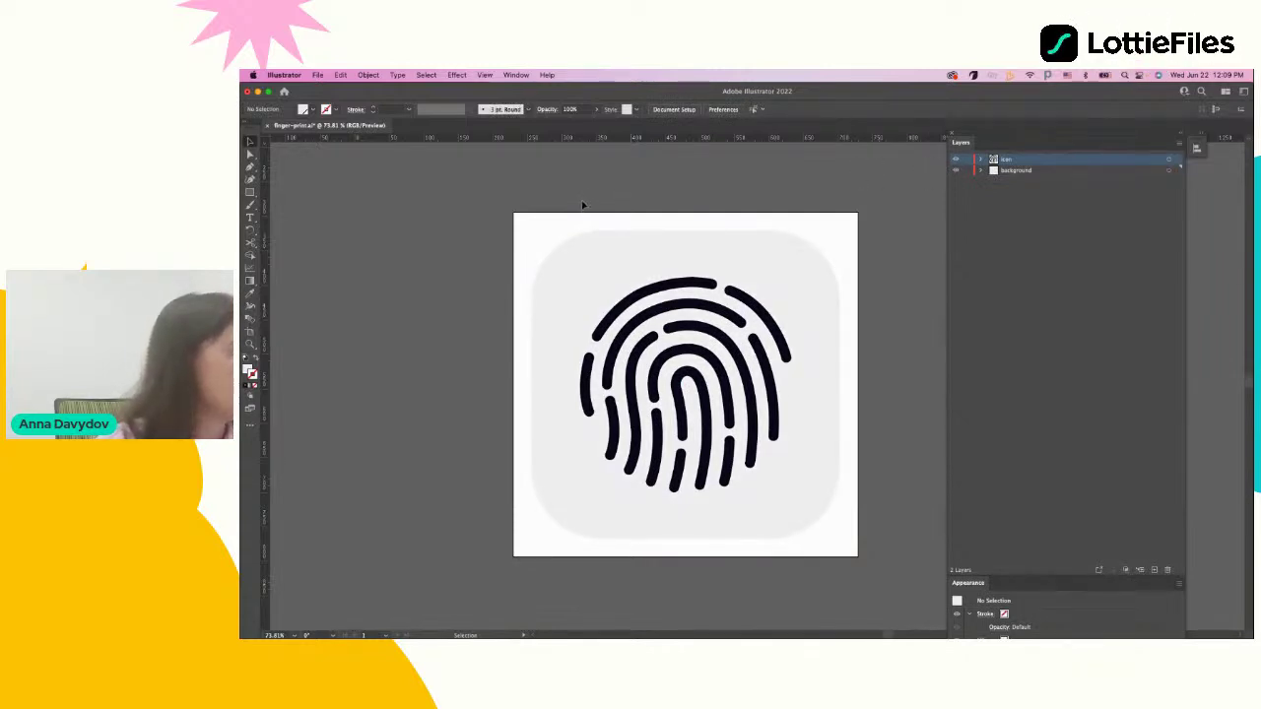
Save the fingerprint document with its separate icon and background layers
left_click(318, 75)
left_click(336, 180)
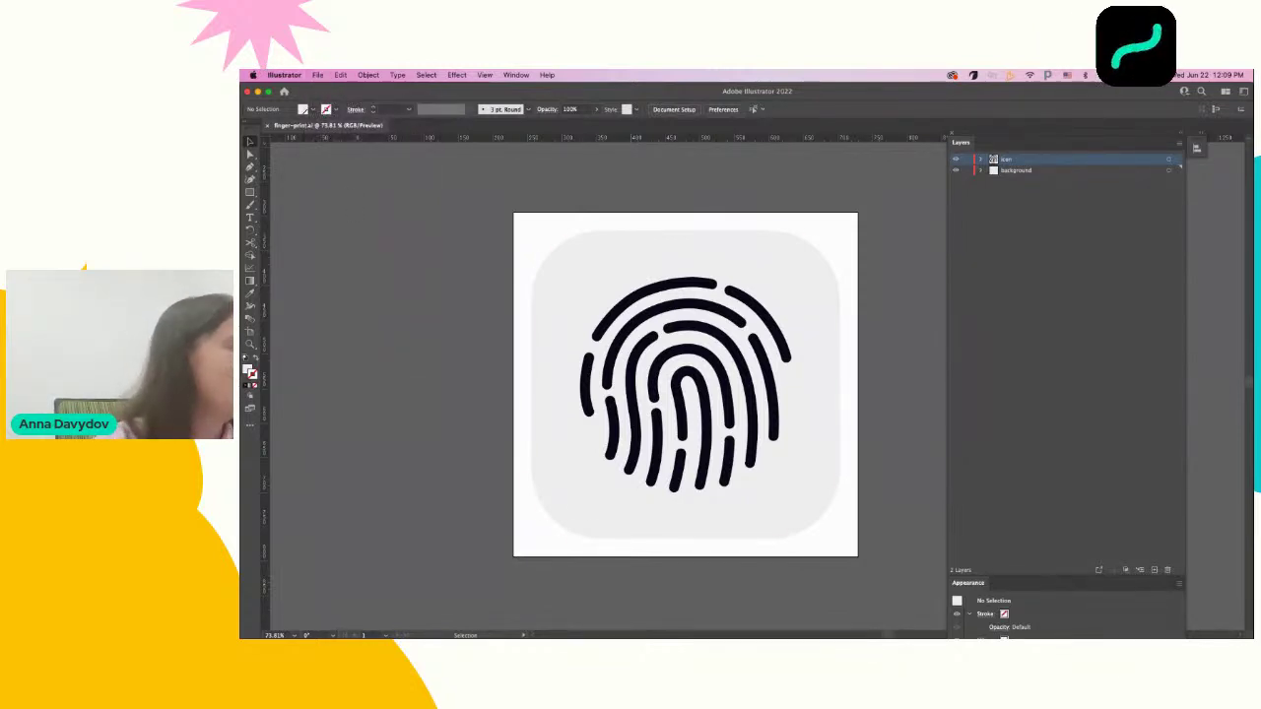
Switch to After Effects and import finger-print.ai as Composition – Retain Layer Sizes
mouse_move(971, 635)
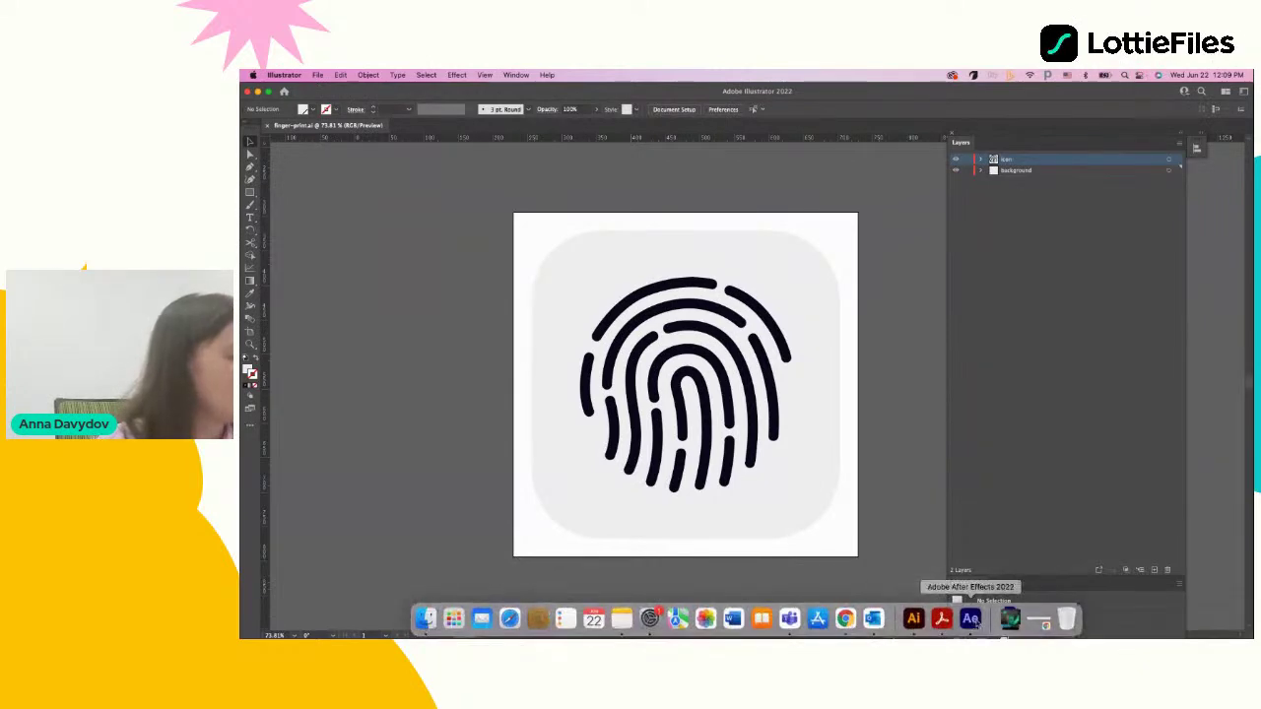
left_click(970, 619)
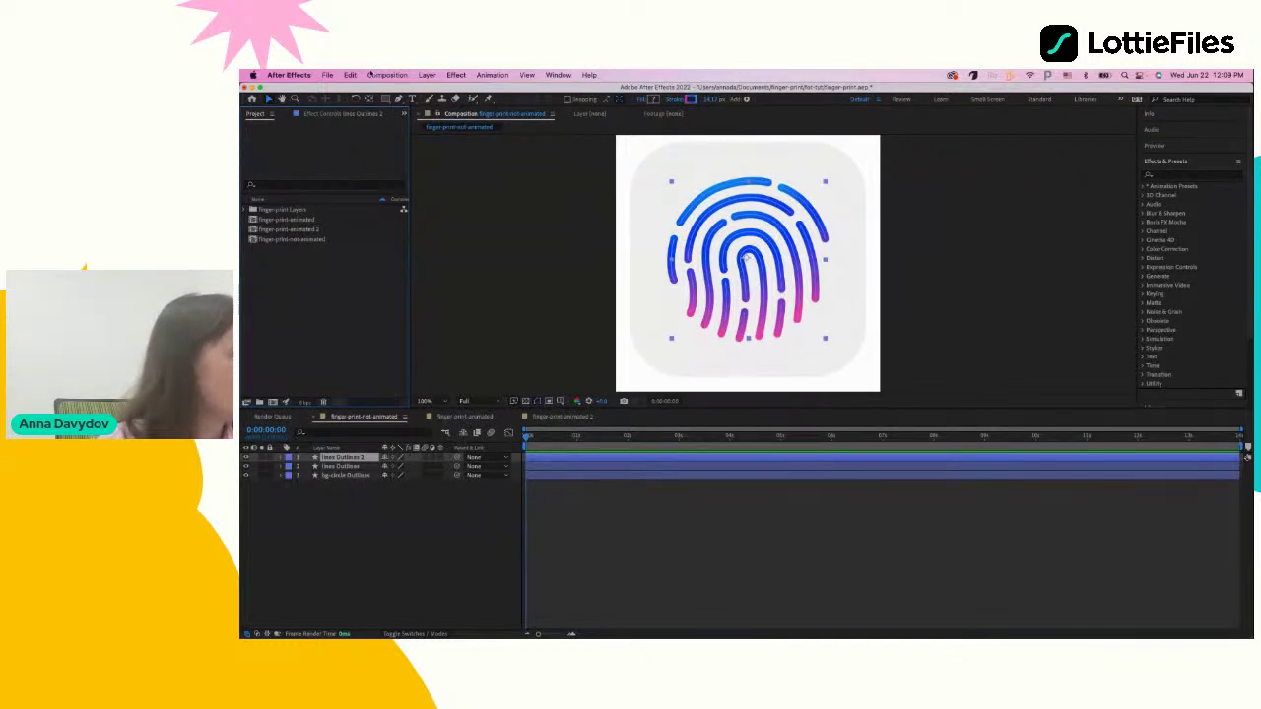
left_click(329, 76)
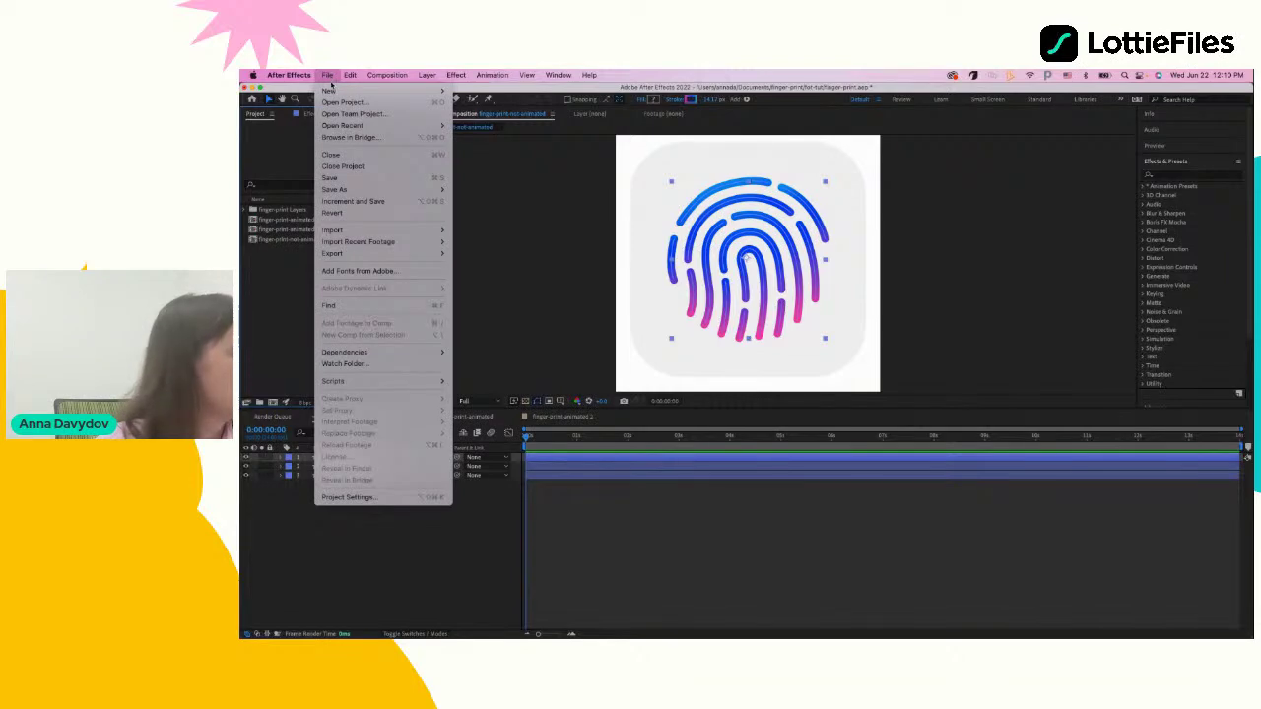
mouse_move(414, 230)
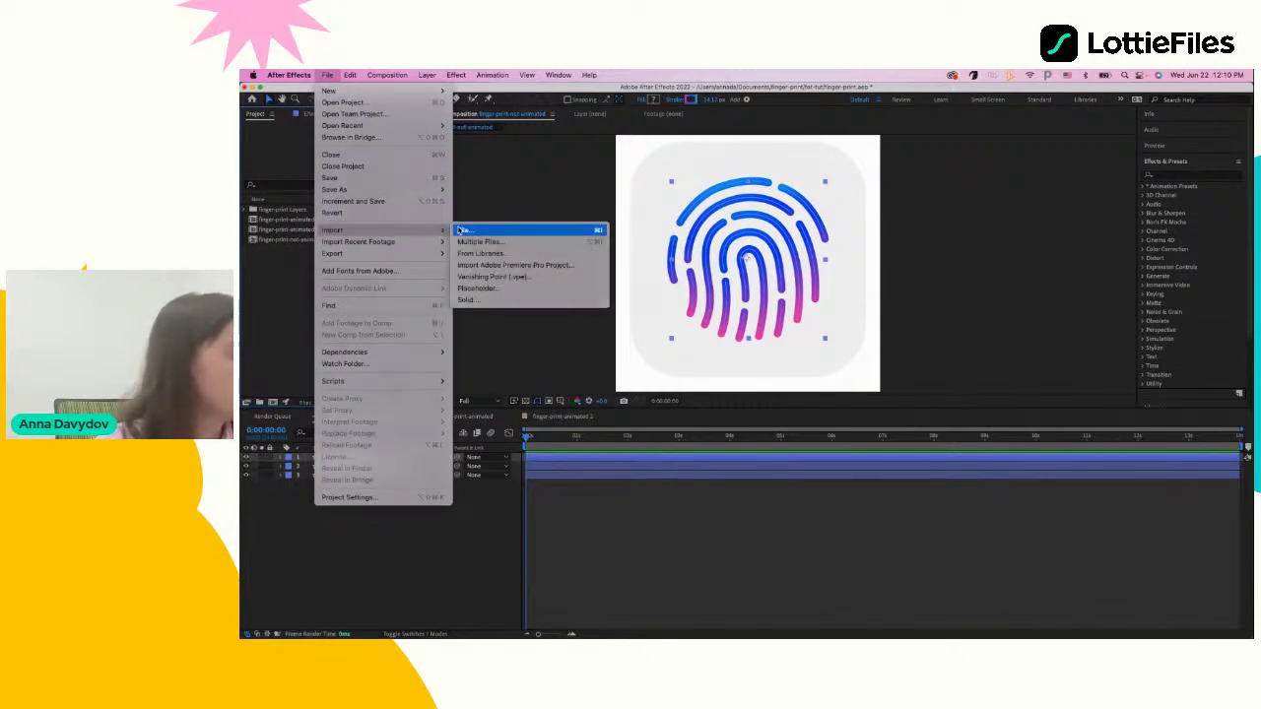
left_click(461, 230)
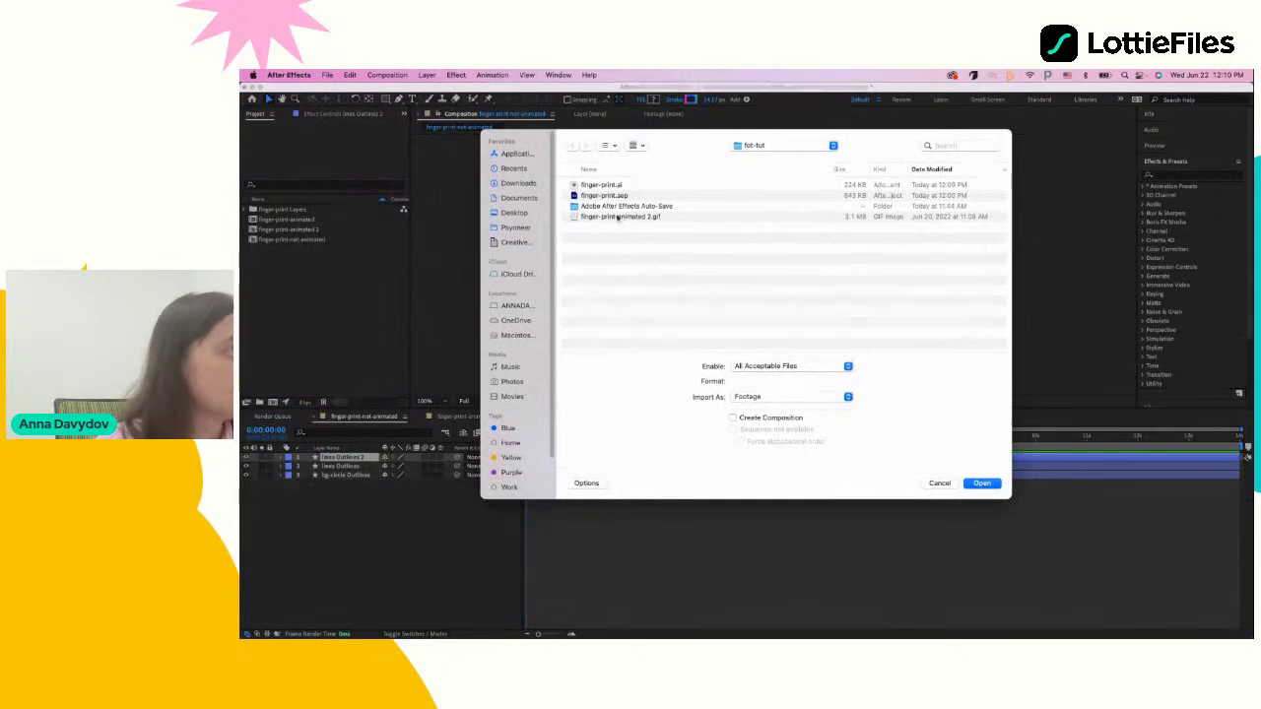
left_click(598, 186)
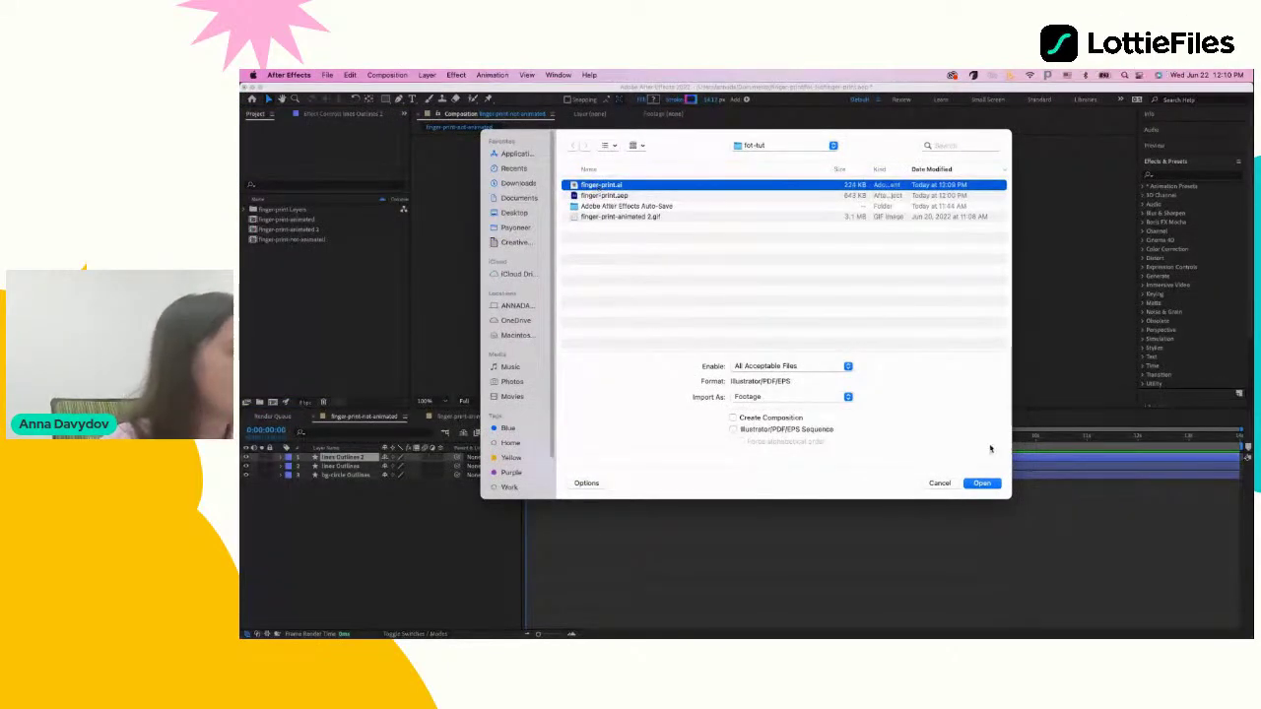
left_click(798, 397)
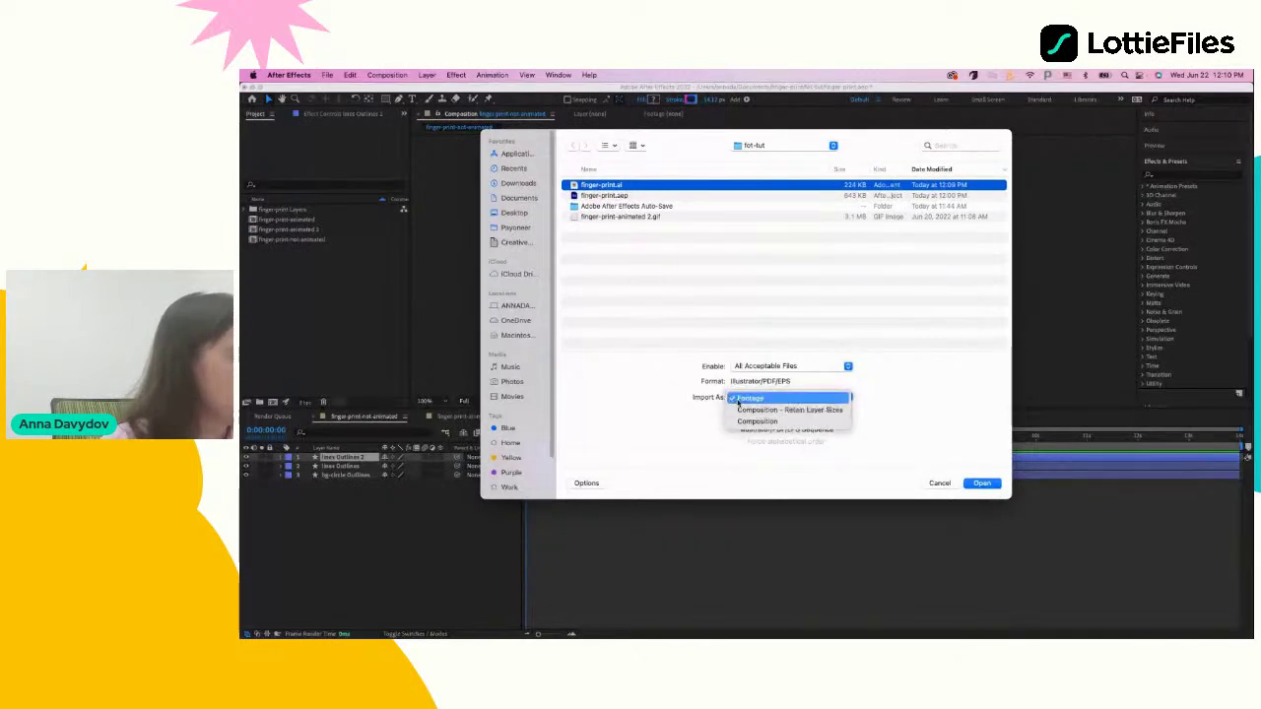
left_click(758, 399)
left_click(762, 398)
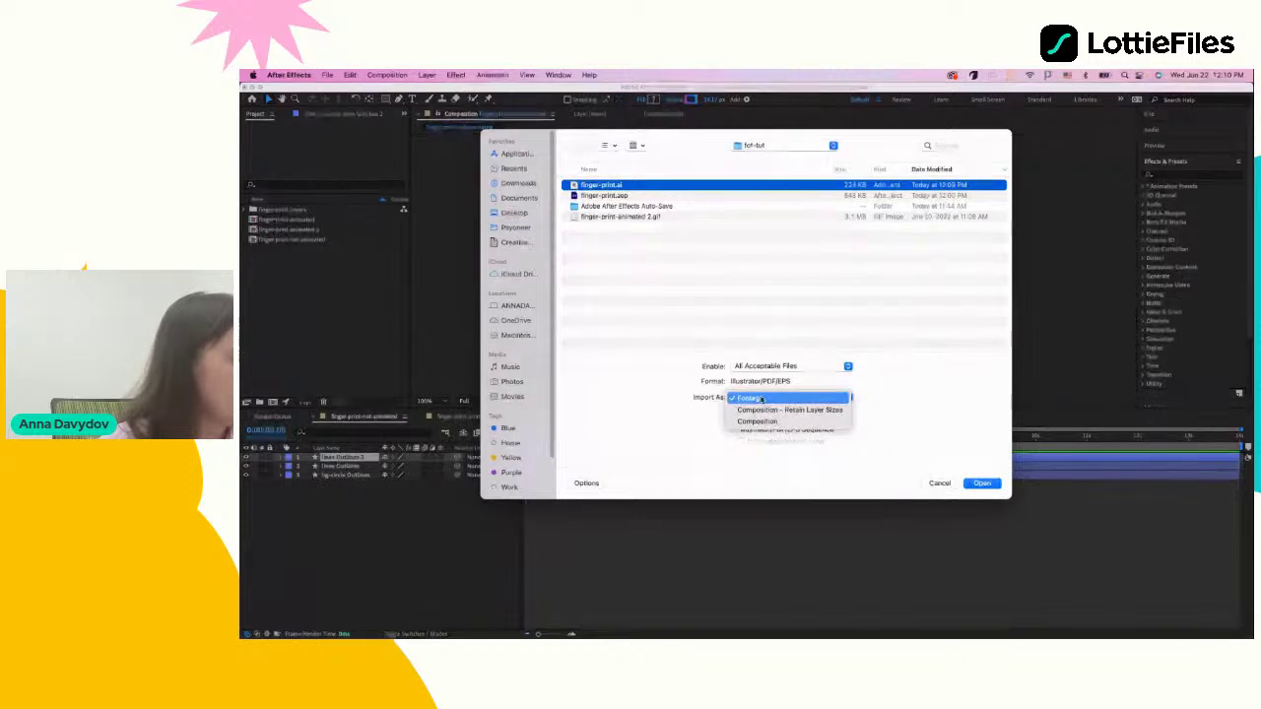
left_click(829, 410)
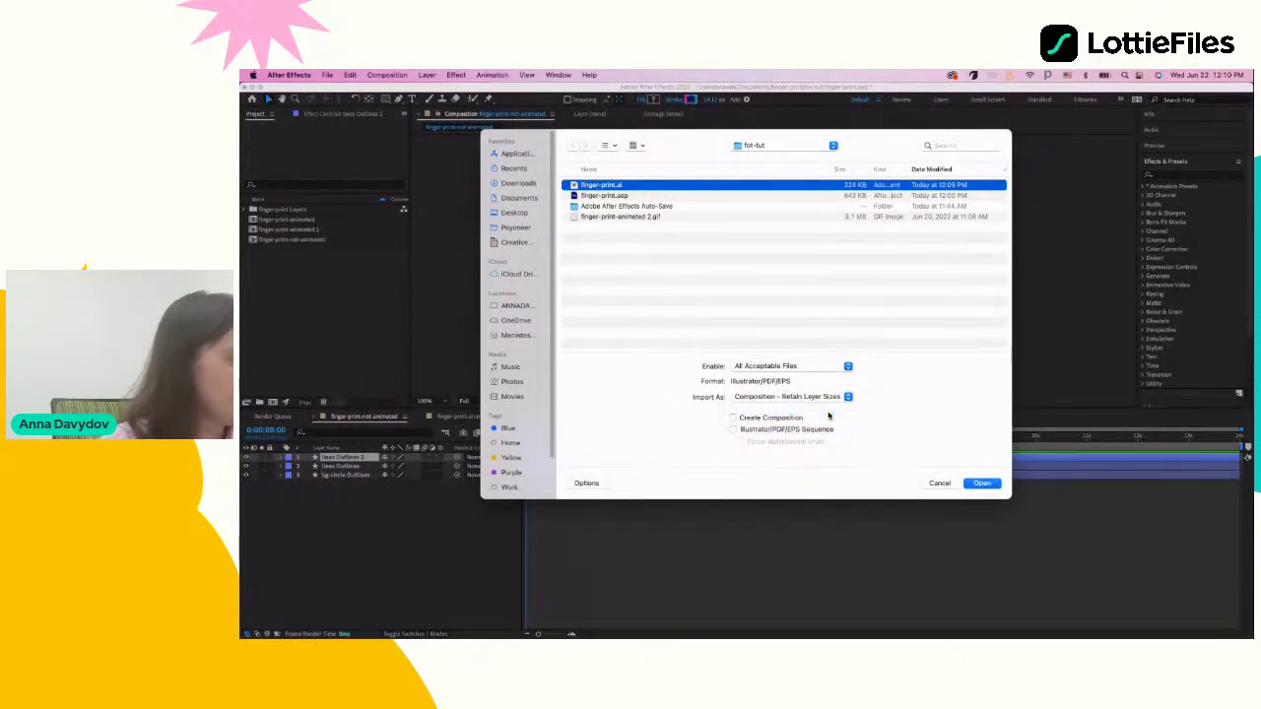
left_click(980, 484)
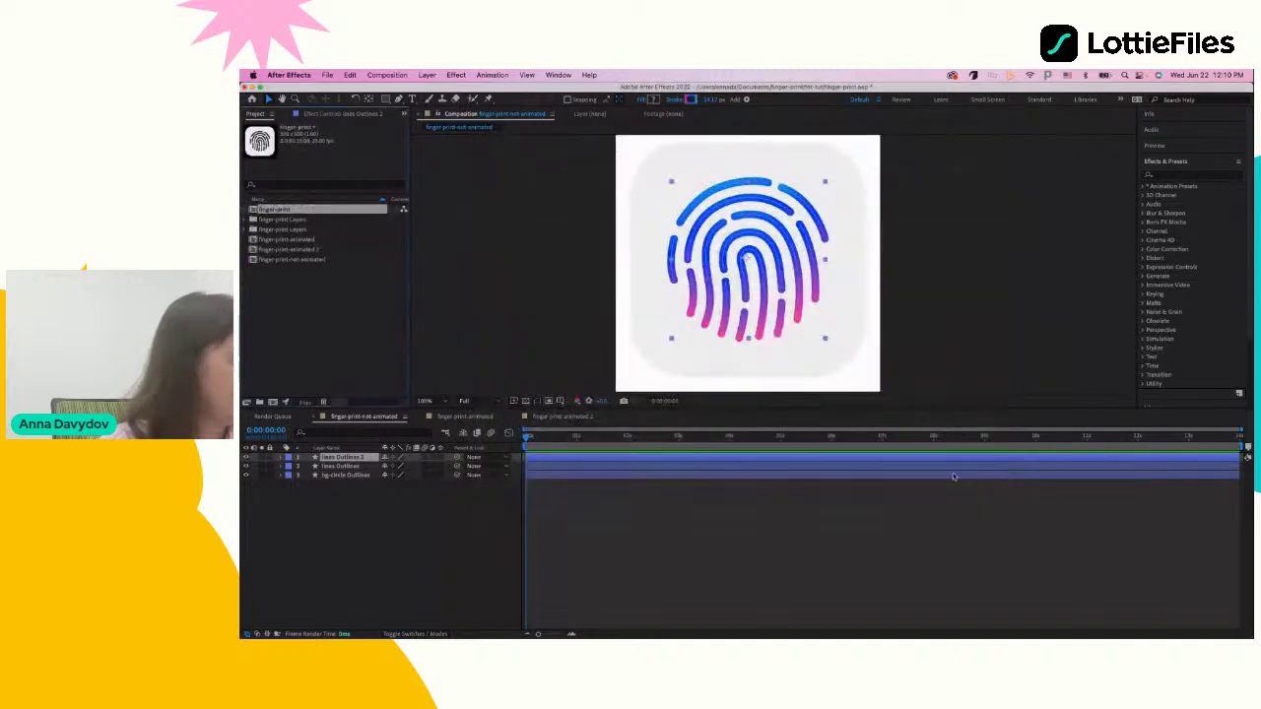
Open the imported finger-print composition, delete its layer, and remove the composition from the project
double_click(252, 210)
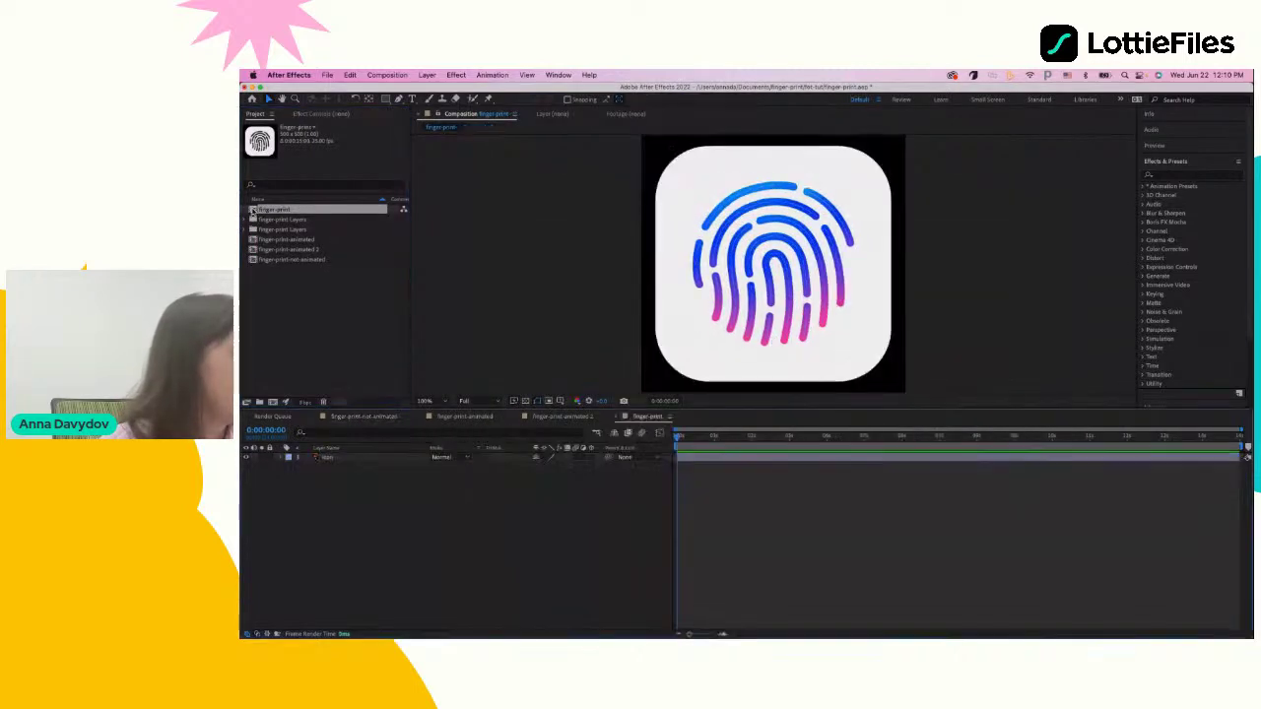
left_click(328, 459)
key("Delete")
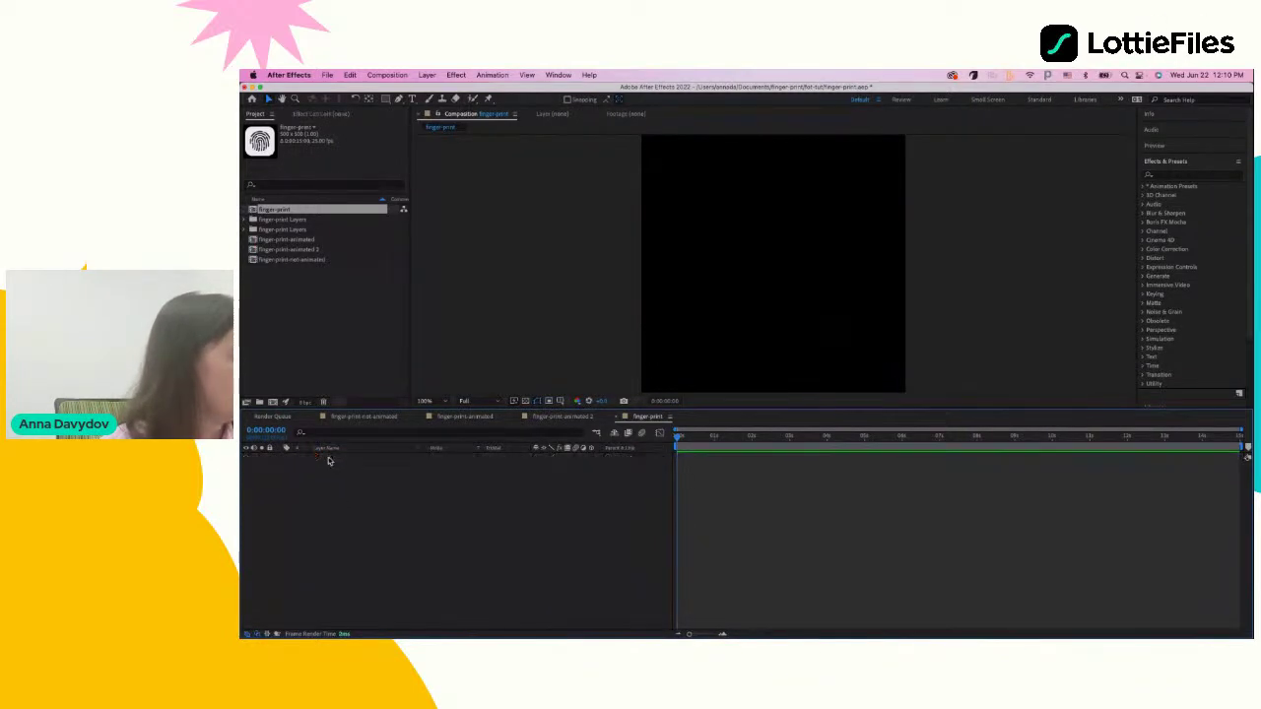
left_click(330, 333)
left_click(287, 210)
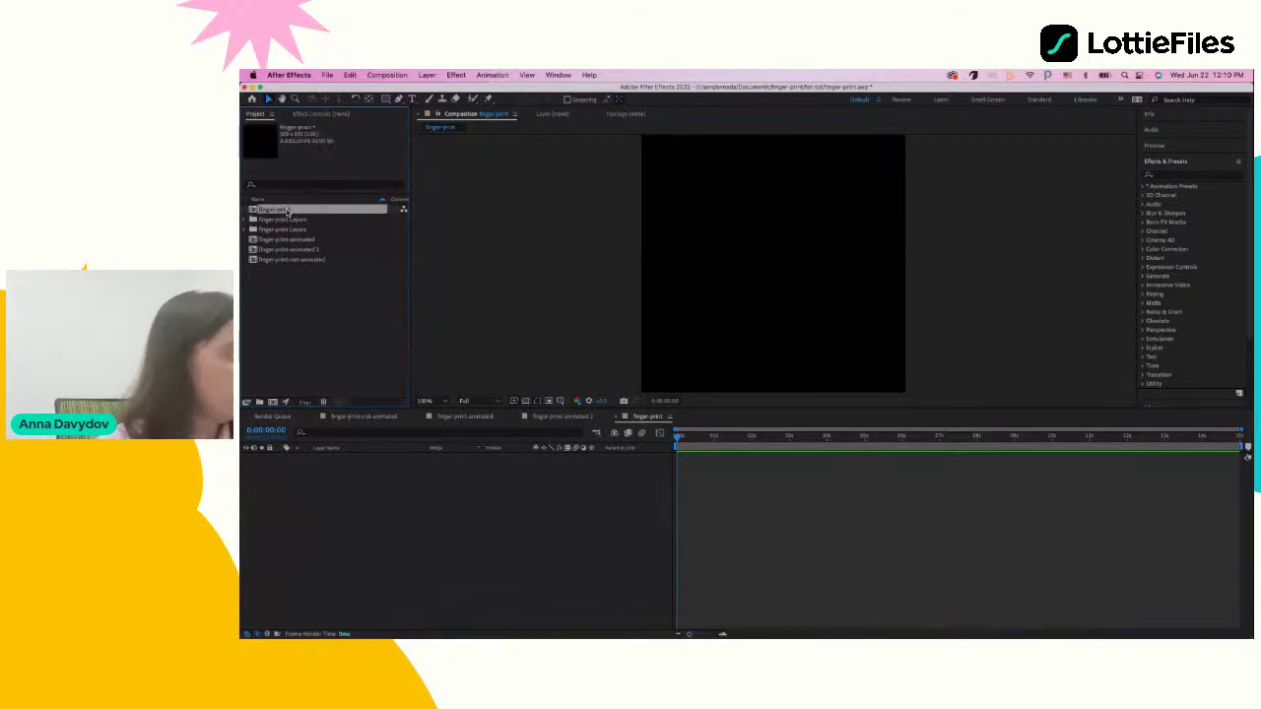
key("Delete")
Switch to Illustrator, toggle the background layer's visibility off and on, and save the fingerprint document again
left_click(913, 619)
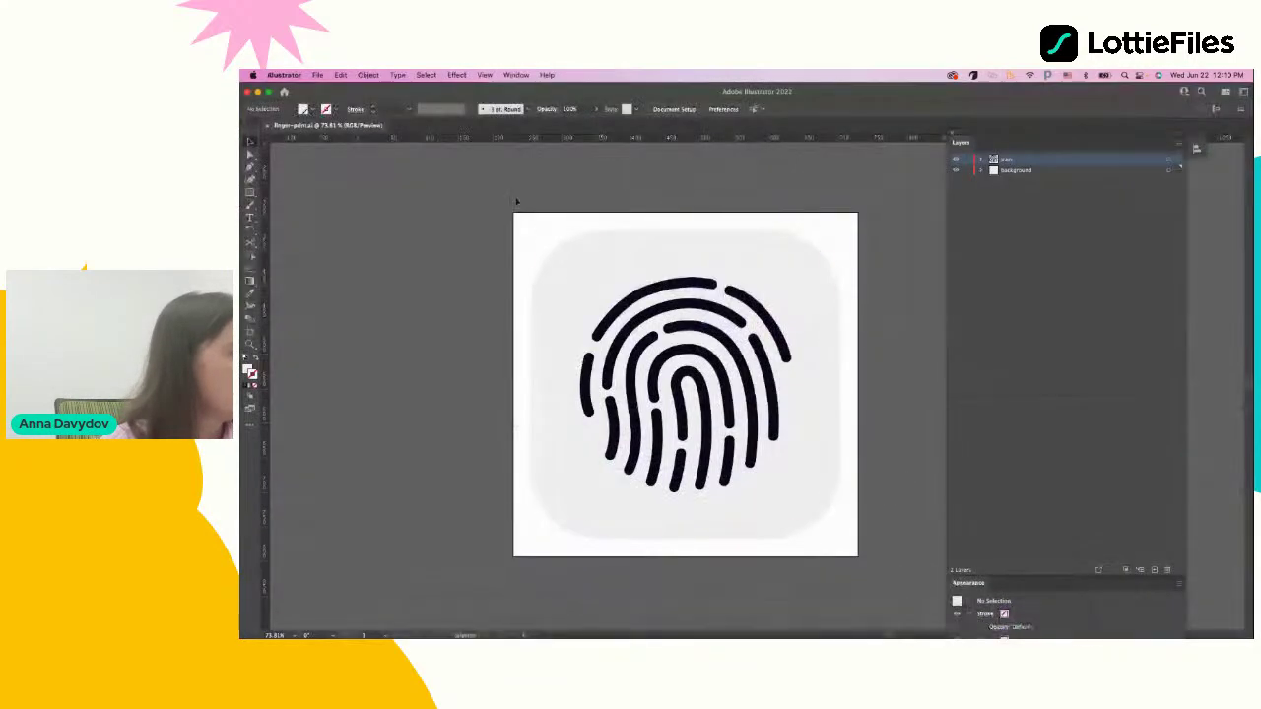
left_click(955, 172)
left_click(956, 172)
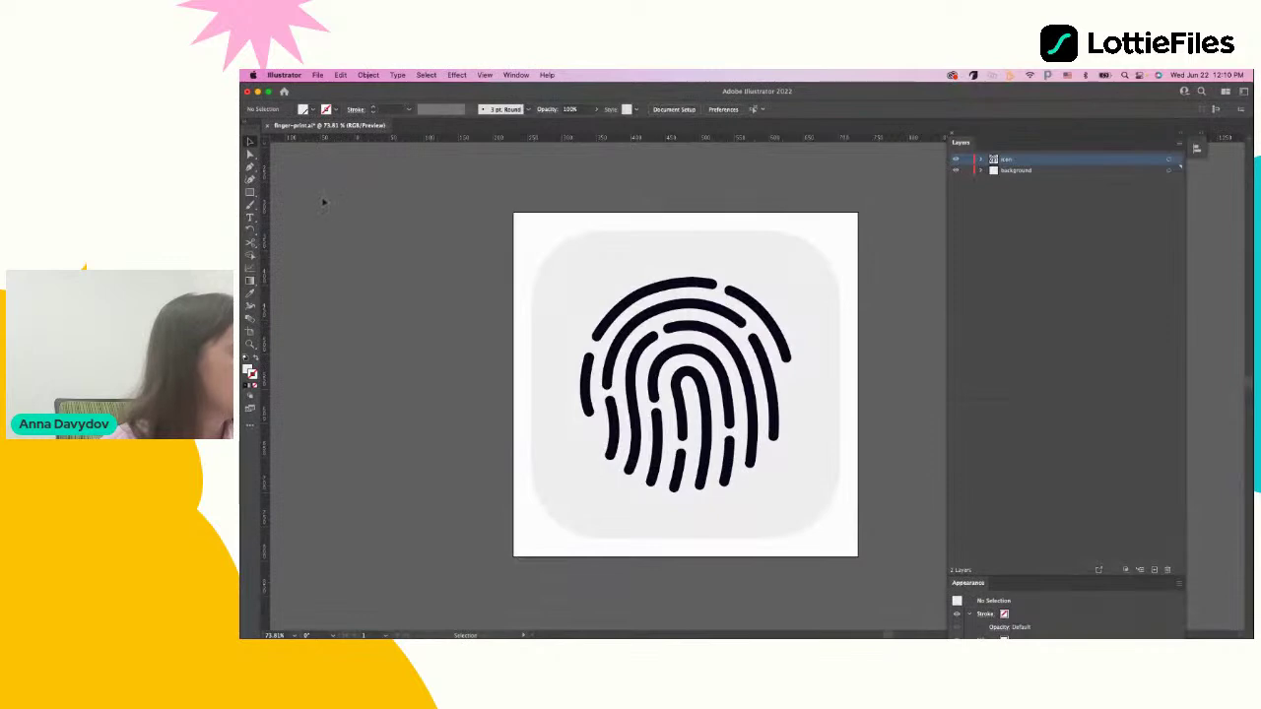
left_click(317, 75)
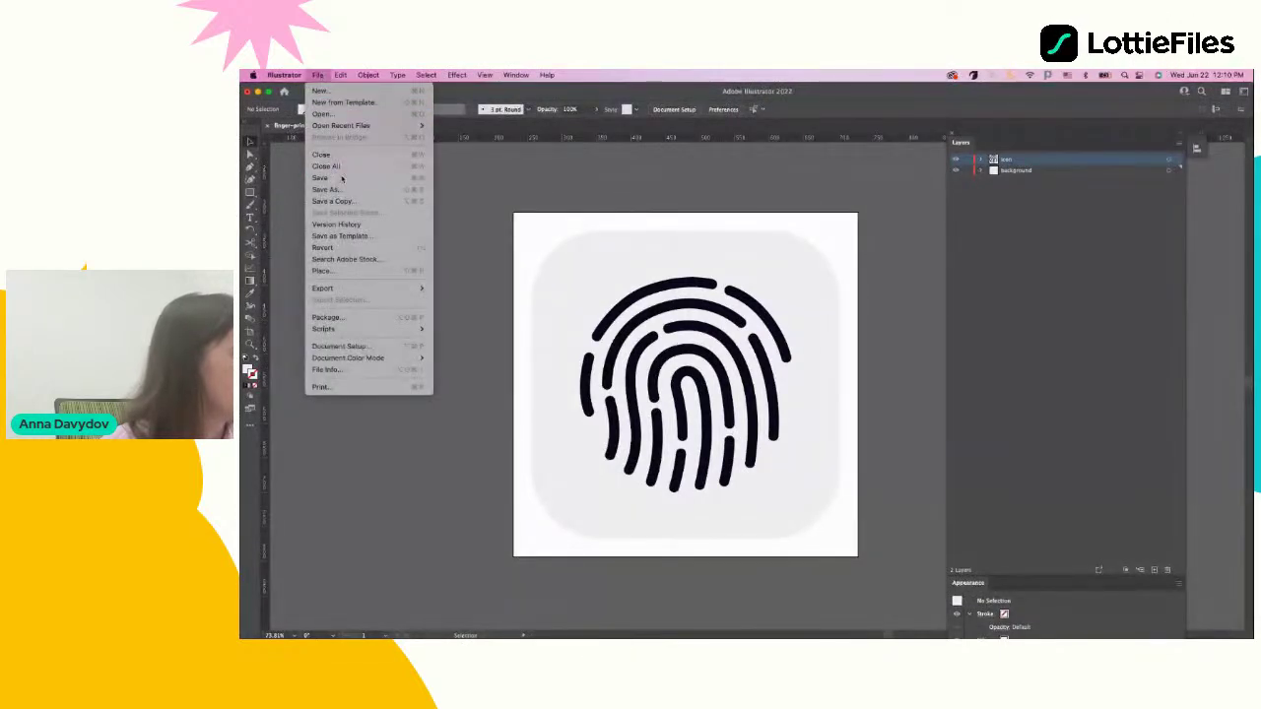
left_click(335, 168)
Switch to After Effects and close the current finger-print project, saving its changes and leaving an empty untitled project
left_click(983, 619)
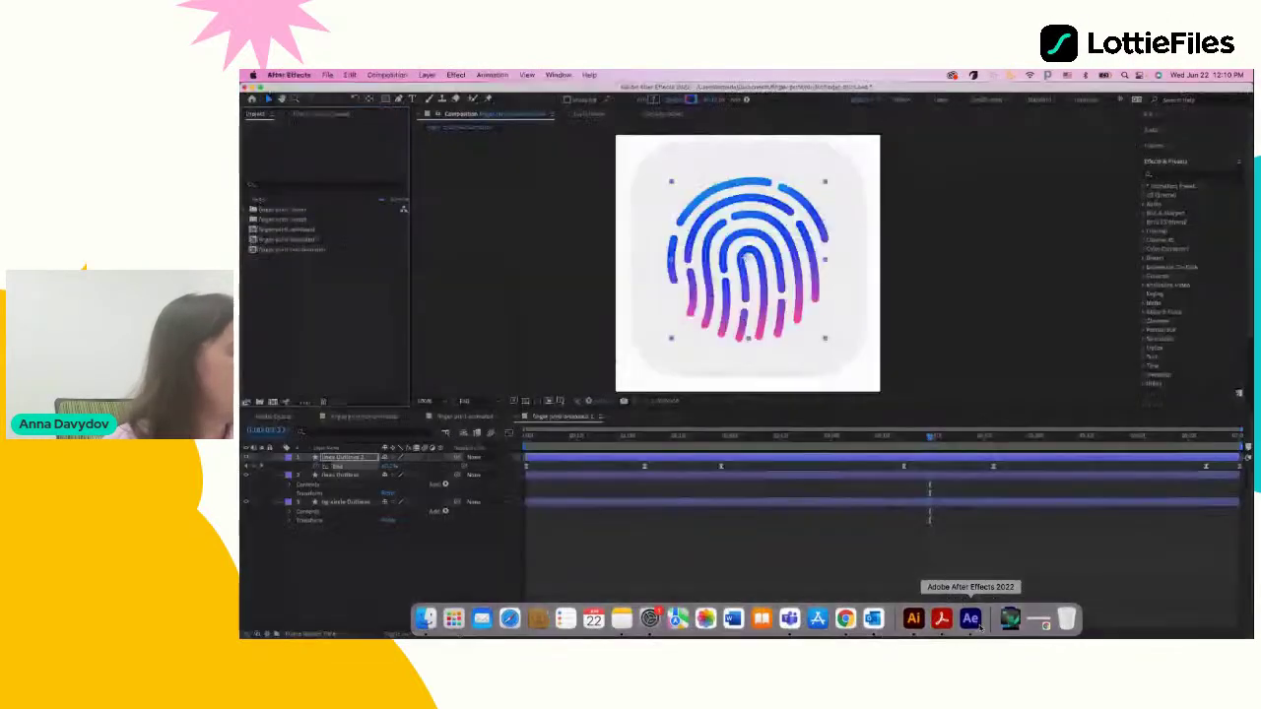
left_click(326, 75)
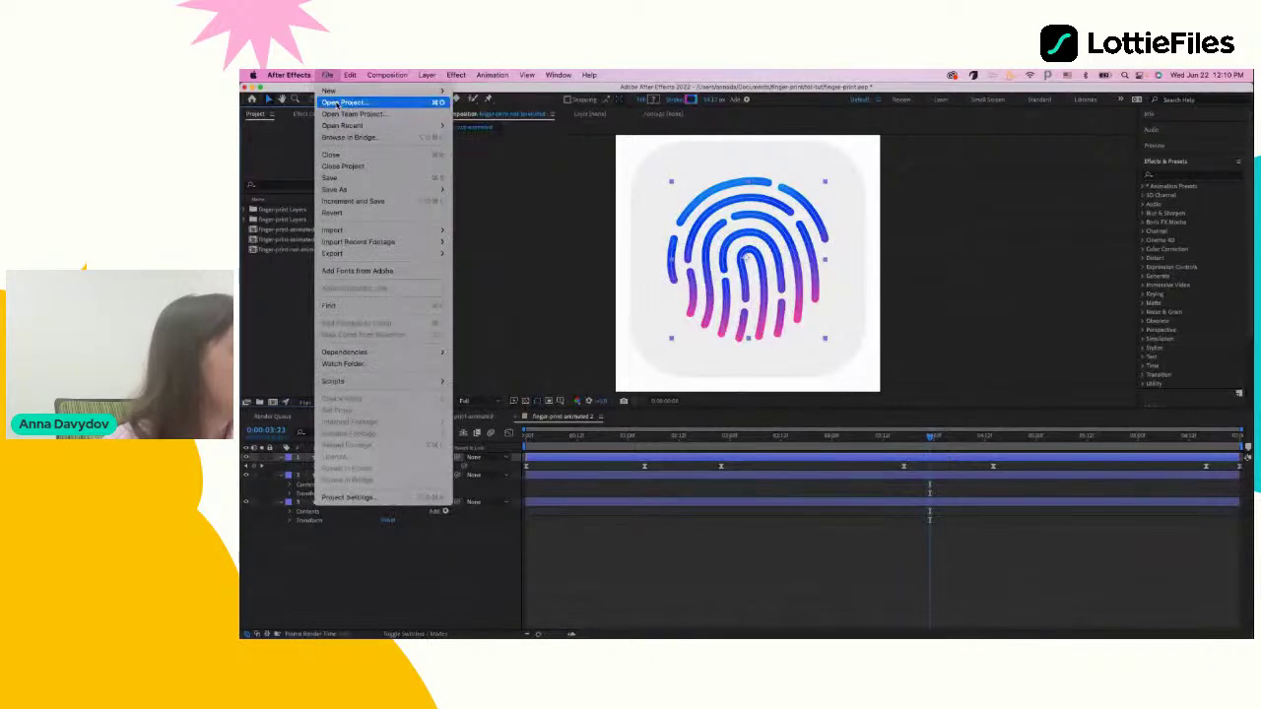
left_click(342, 165)
left_click(804, 382)
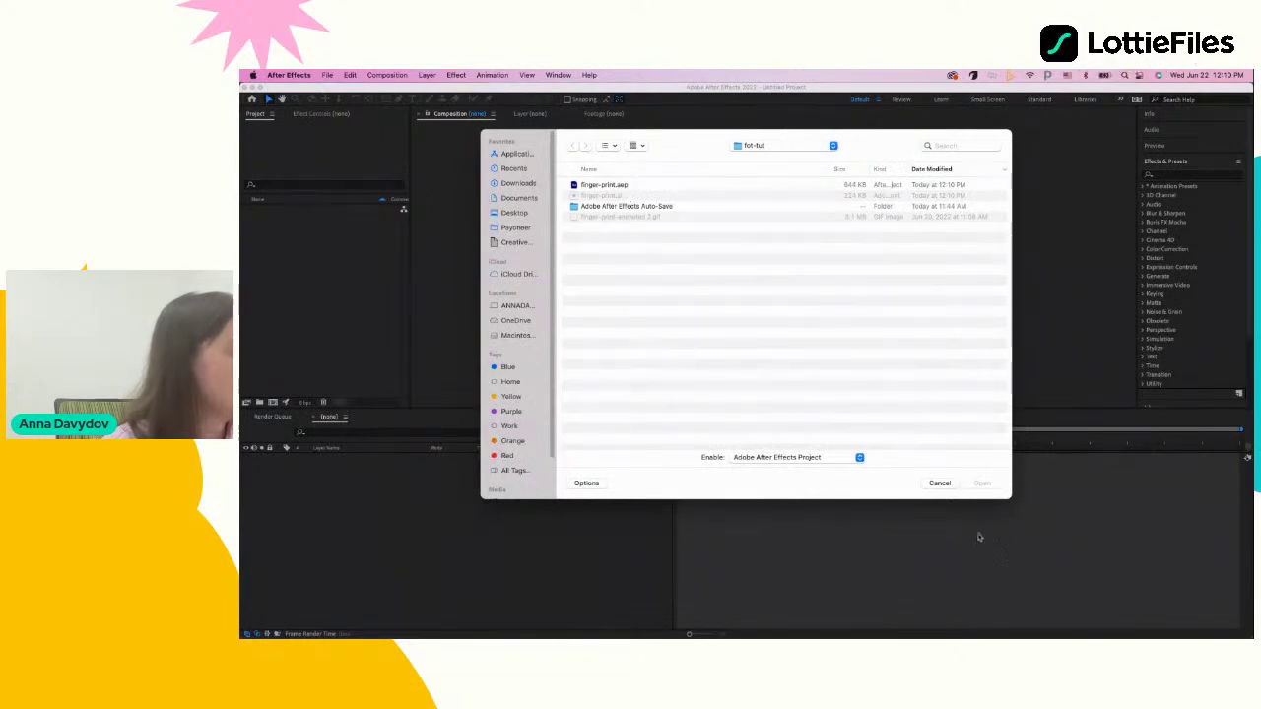
left_click(940, 483)
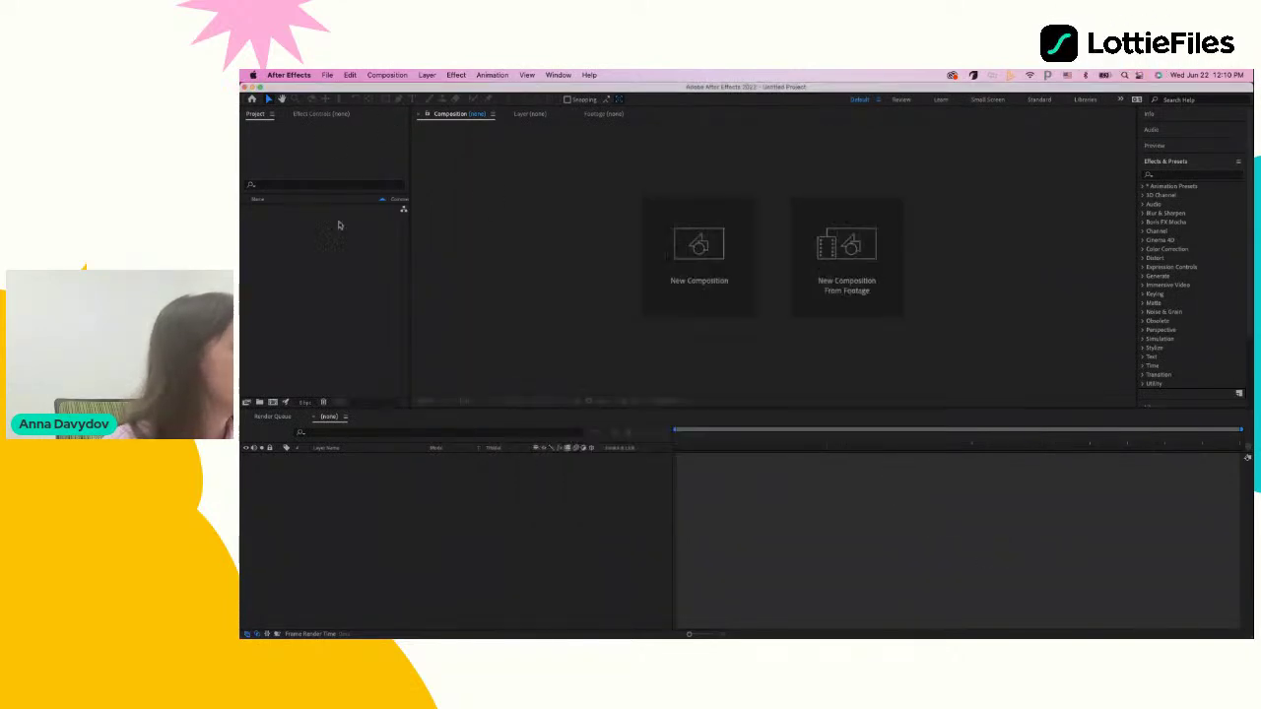
Import finger-print.ai into the empty project as Composition – Retain Layer Sizes
left_click(327, 75)
mouse_move(365, 230)
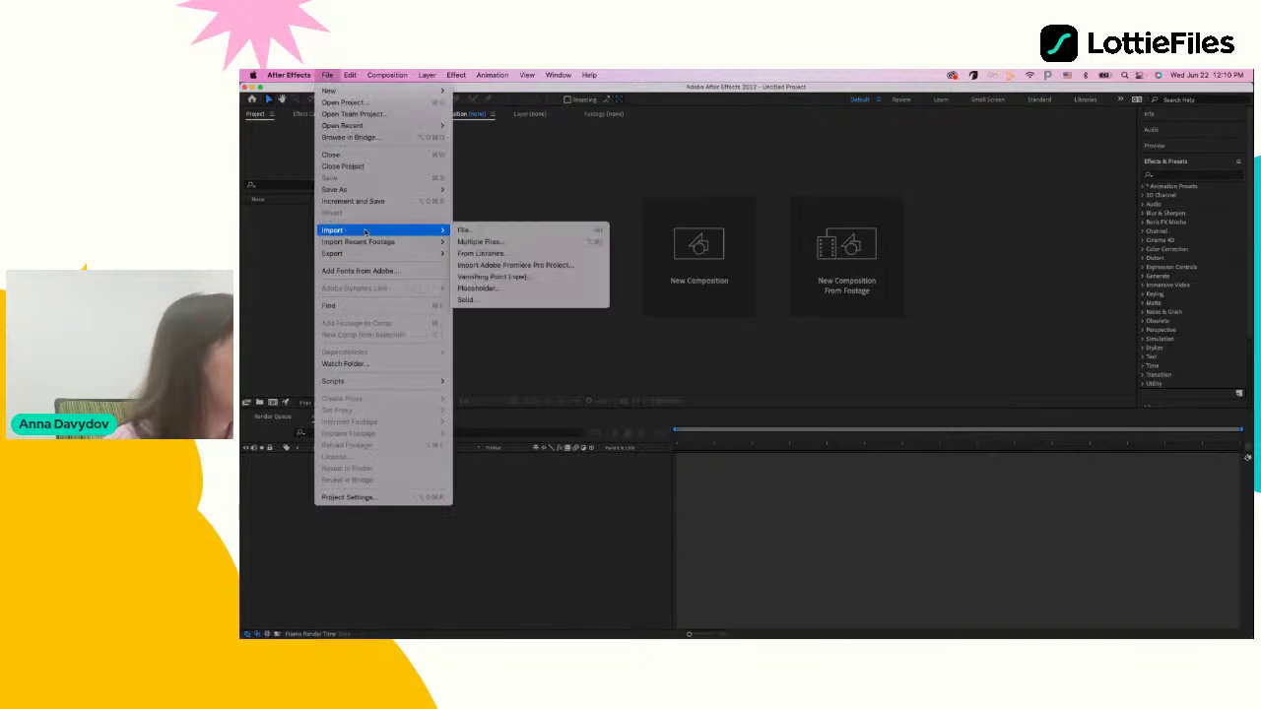
left_click(473, 230)
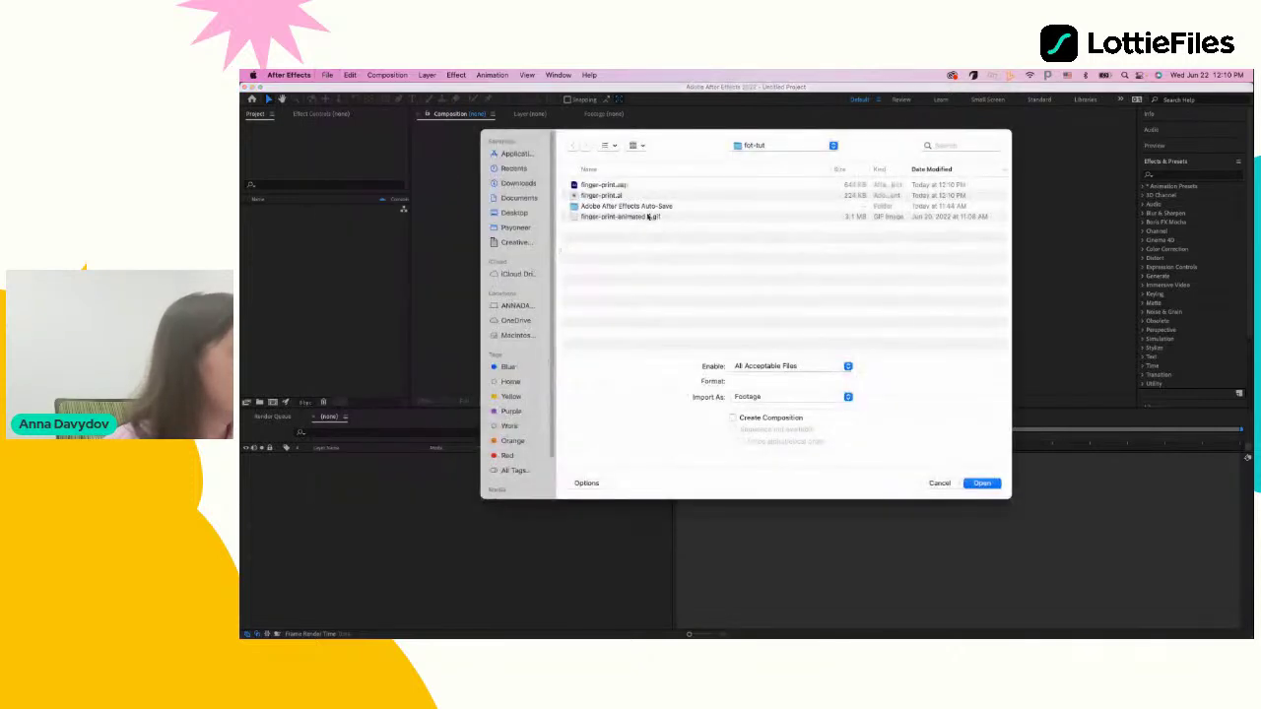
left_click(623, 196)
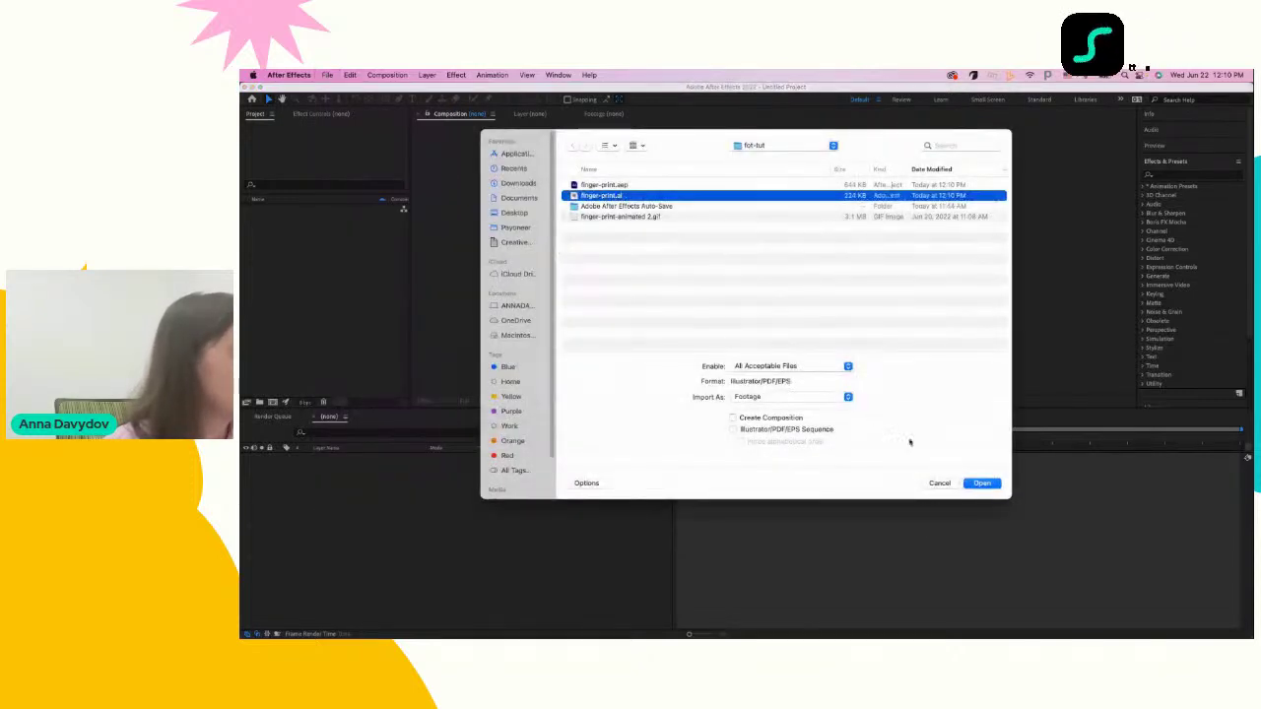
left_click(769, 396)
left_click(779, 408)
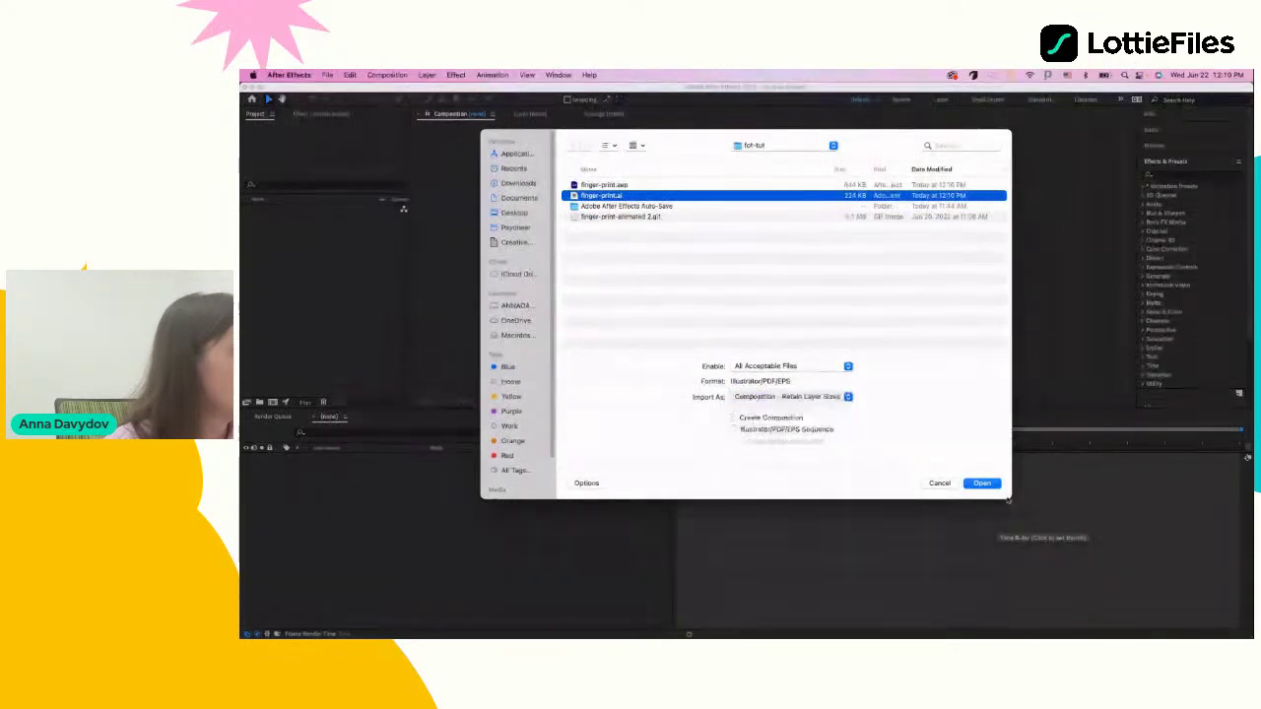
left_click(985, 484)
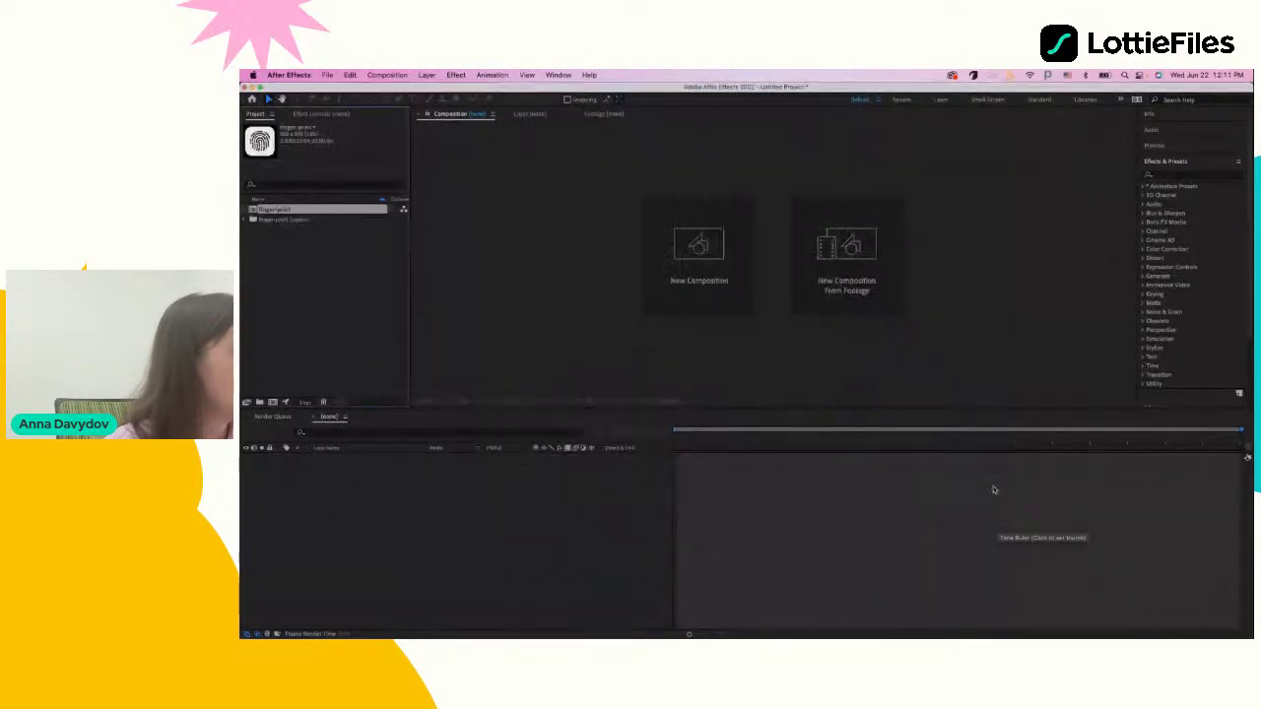
Open the finger-print composition to inspect its layer, and delete the composition and its layers folder from the project
double_click(258, 210)
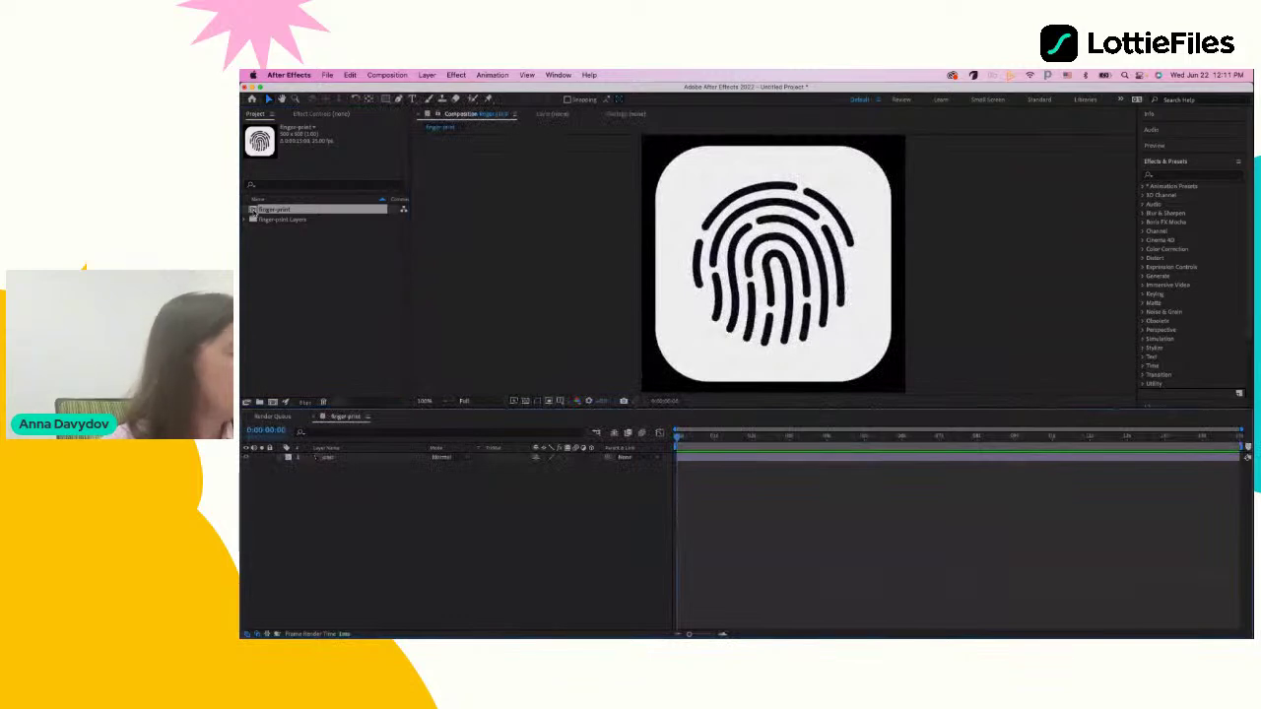
left_click(325, 457)
left_click_drag(306, 258, 264, 210)
key("Delete")
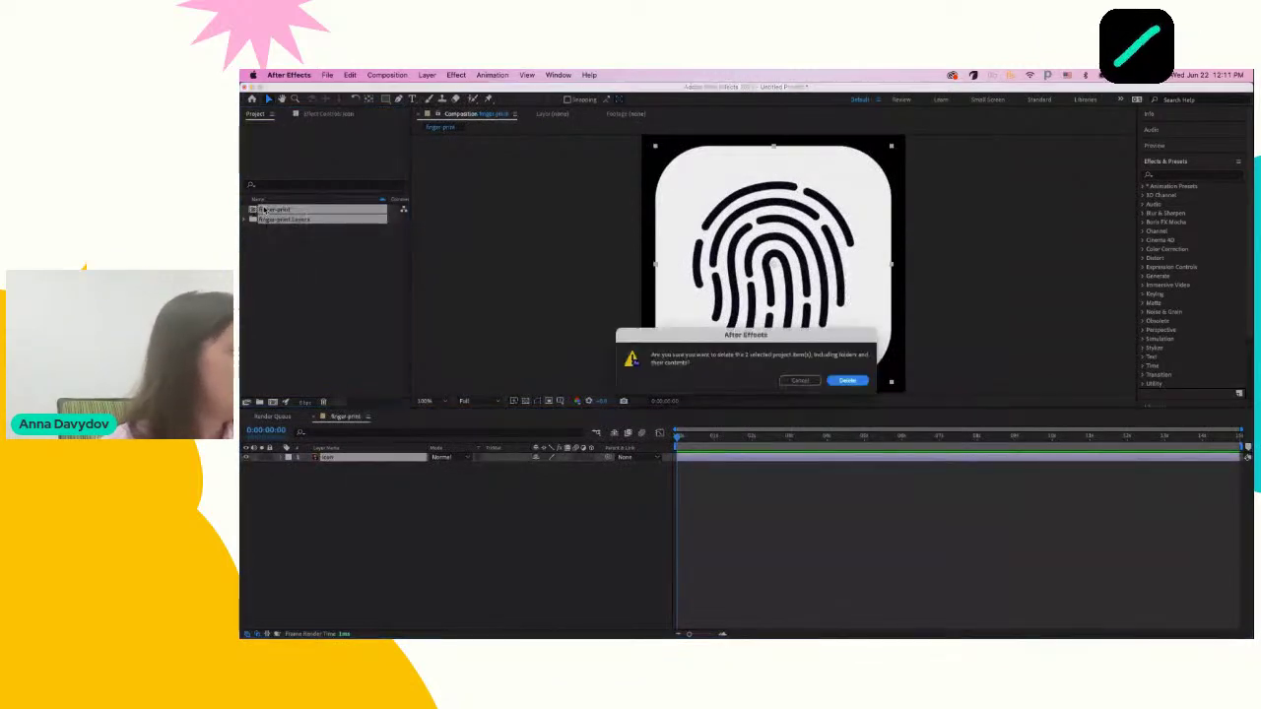
left_click(847, 380)
Import finger-print.ai as footage and set its import kind to Composition with Layer Size footage dimensions
left_click(327, 75)
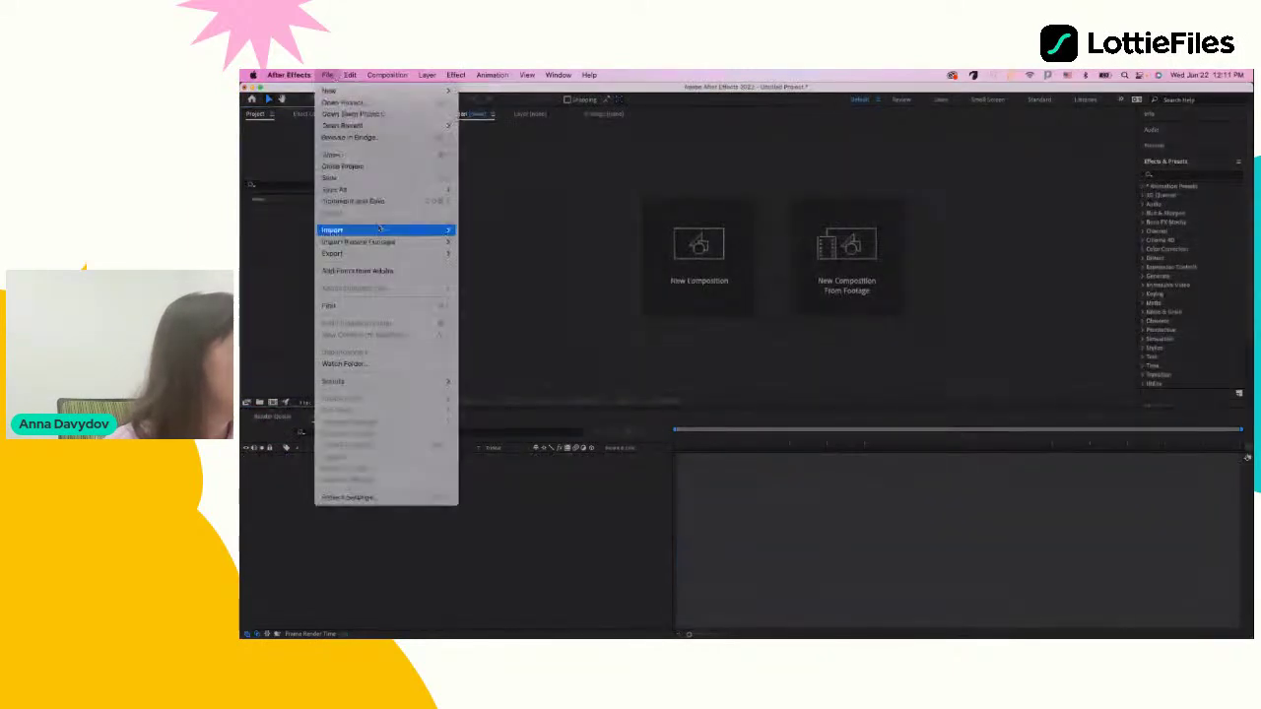
mouse_move(410, 230)
left_click(473, 229)
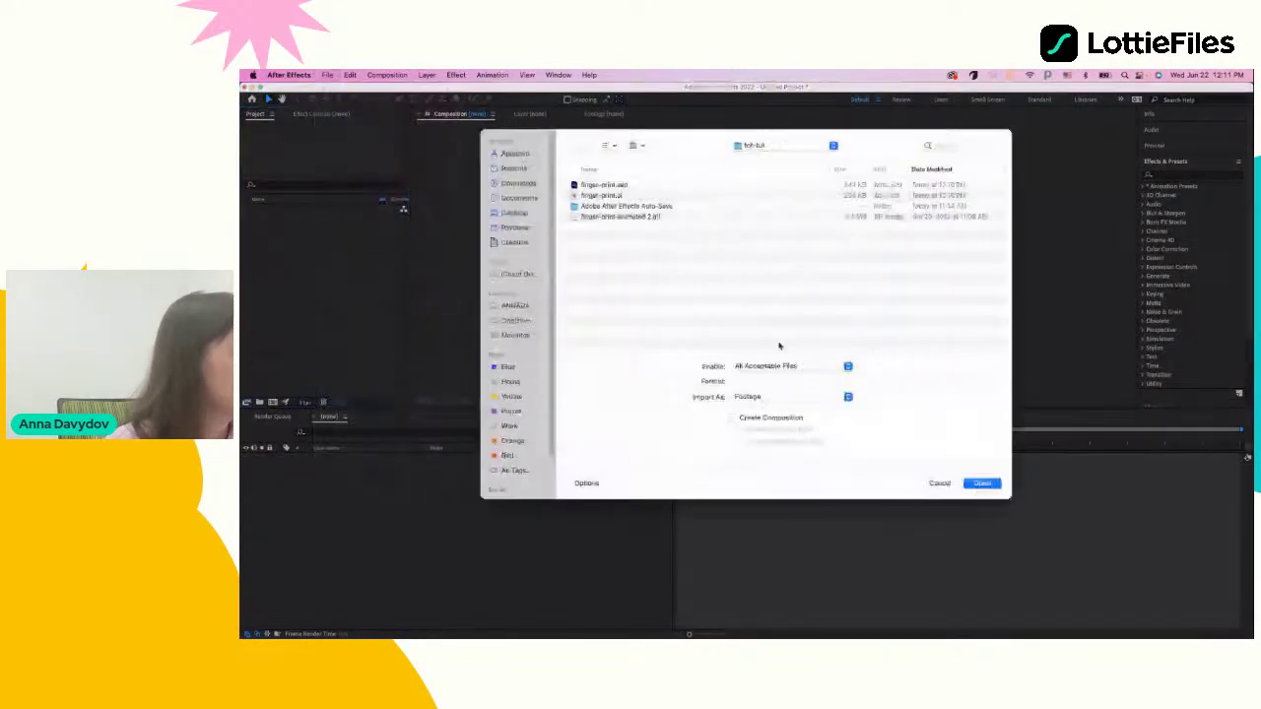
left_click(609, 196)
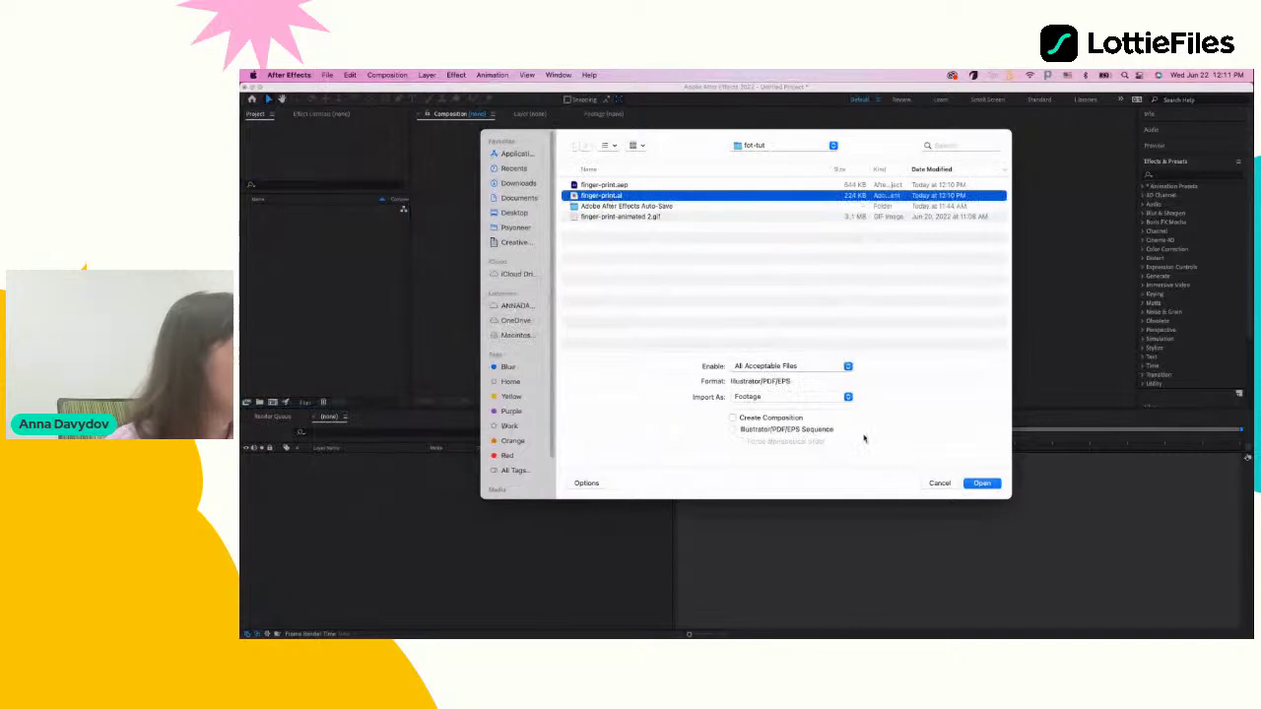
left_click(982, 483)
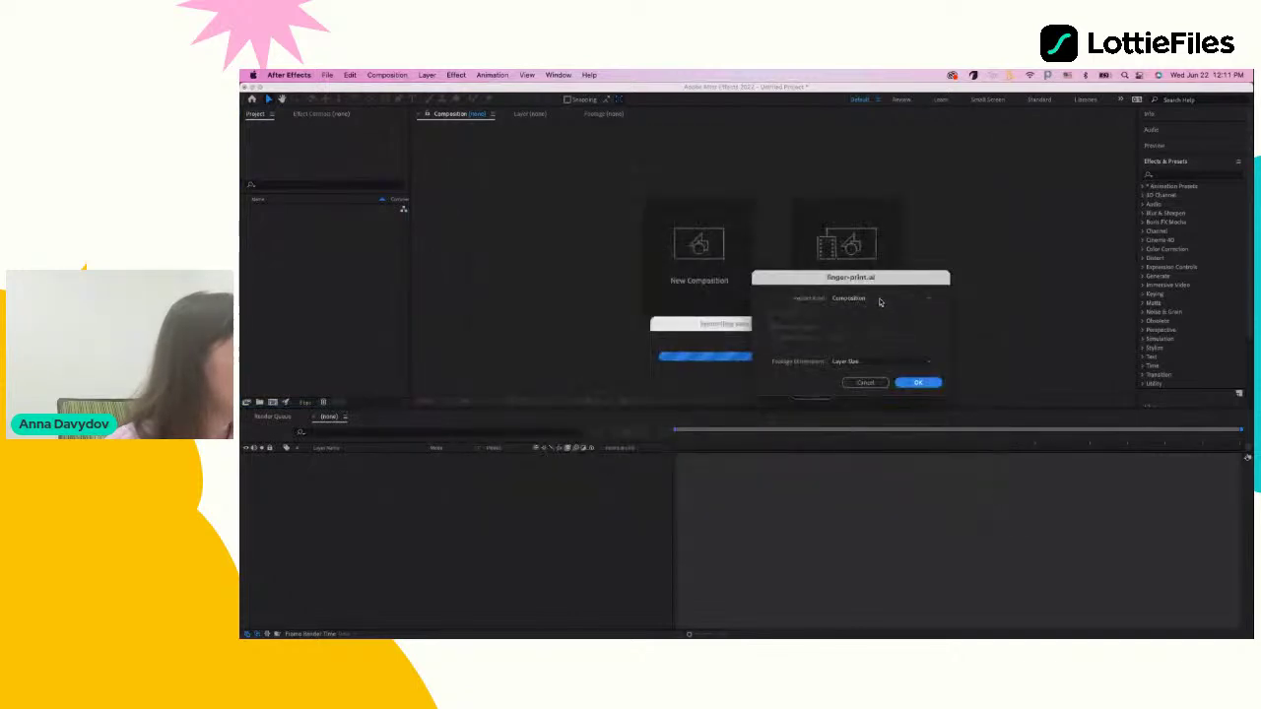
left_click(919, 385)
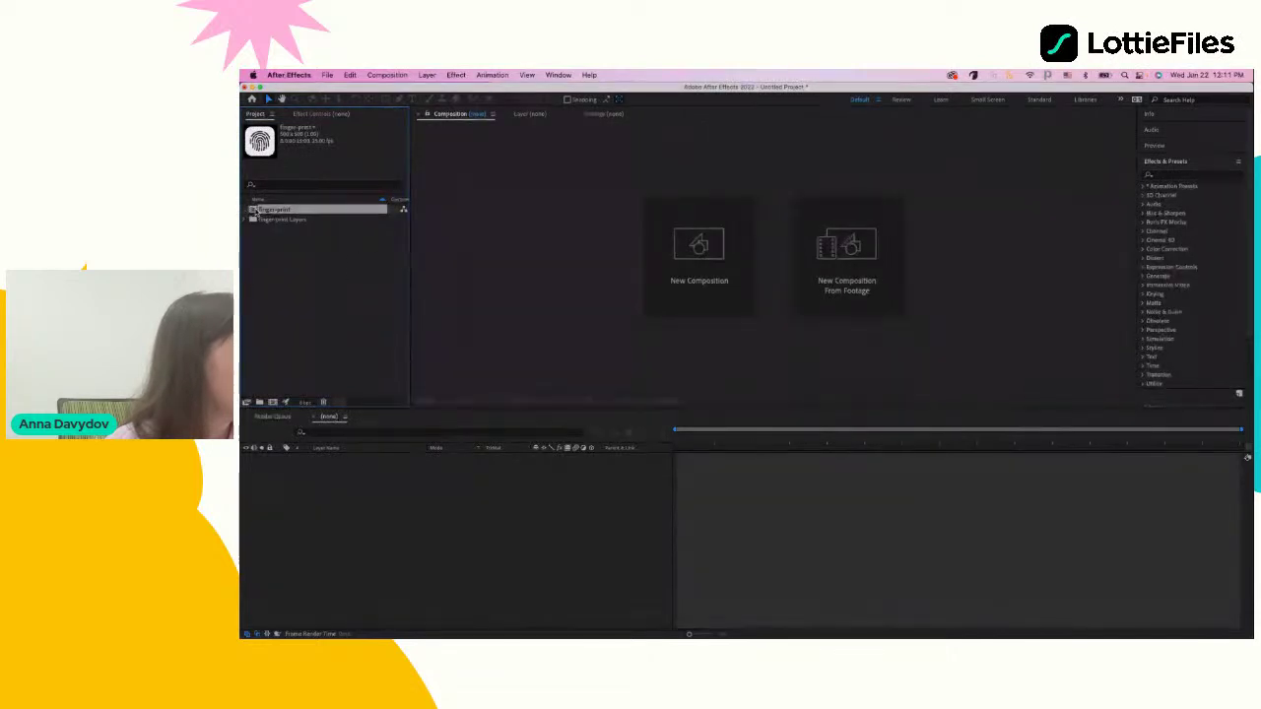
Open the finger-print composition to inspect its single layer, and delete that layer, the composition and its layers folder
double_click(258, 209)
left_click(323, 459)
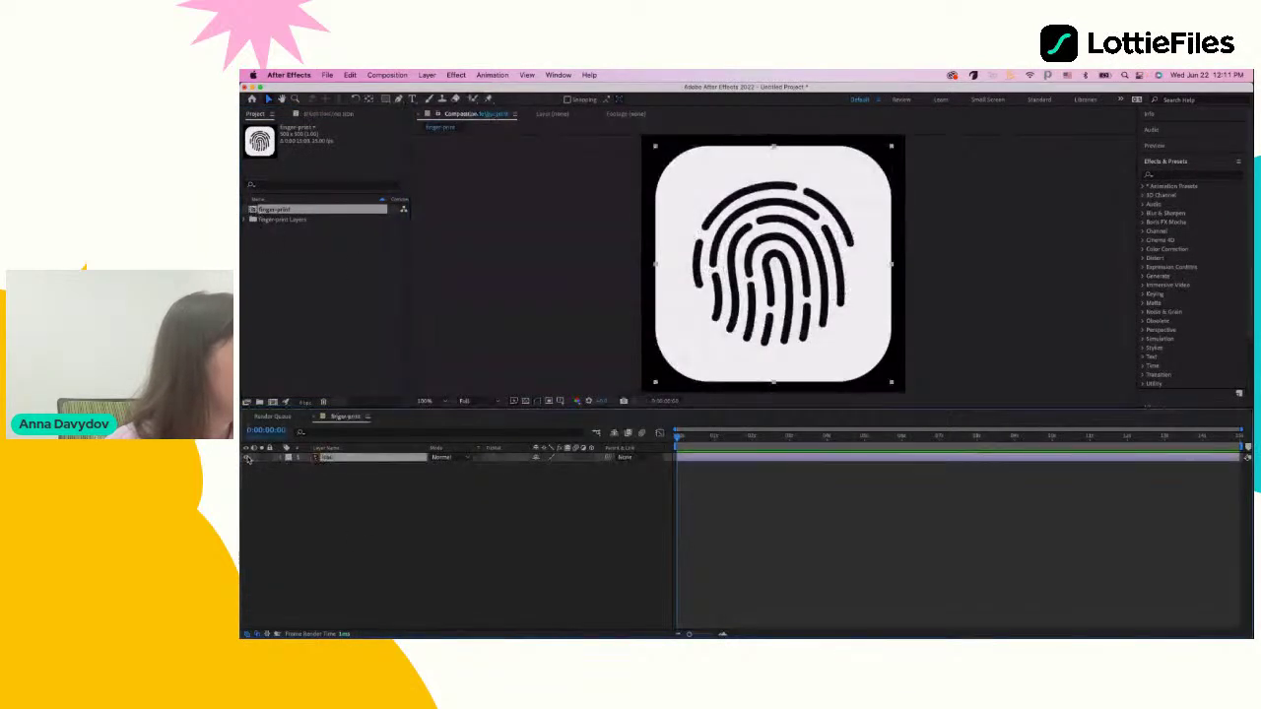
left_click(326, 460)
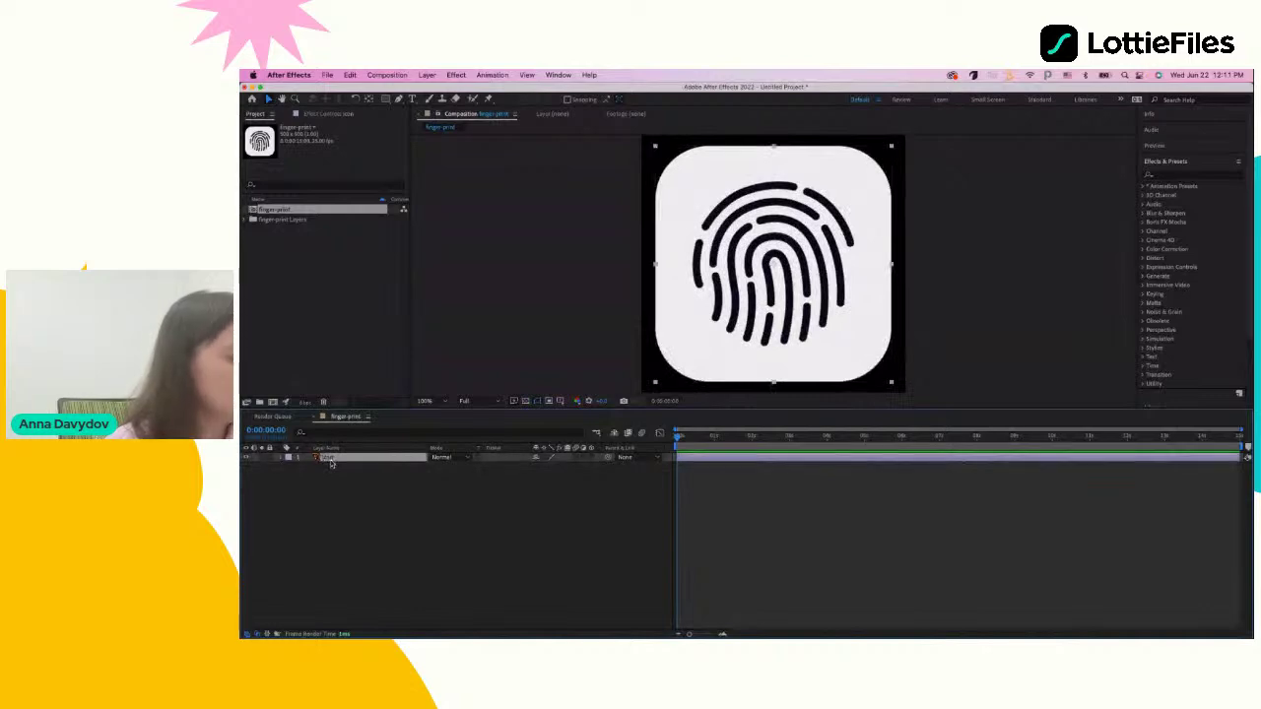
key("Delete")
left_click(278, 210)
left_click(280, 219, "shift")
key("Delete")
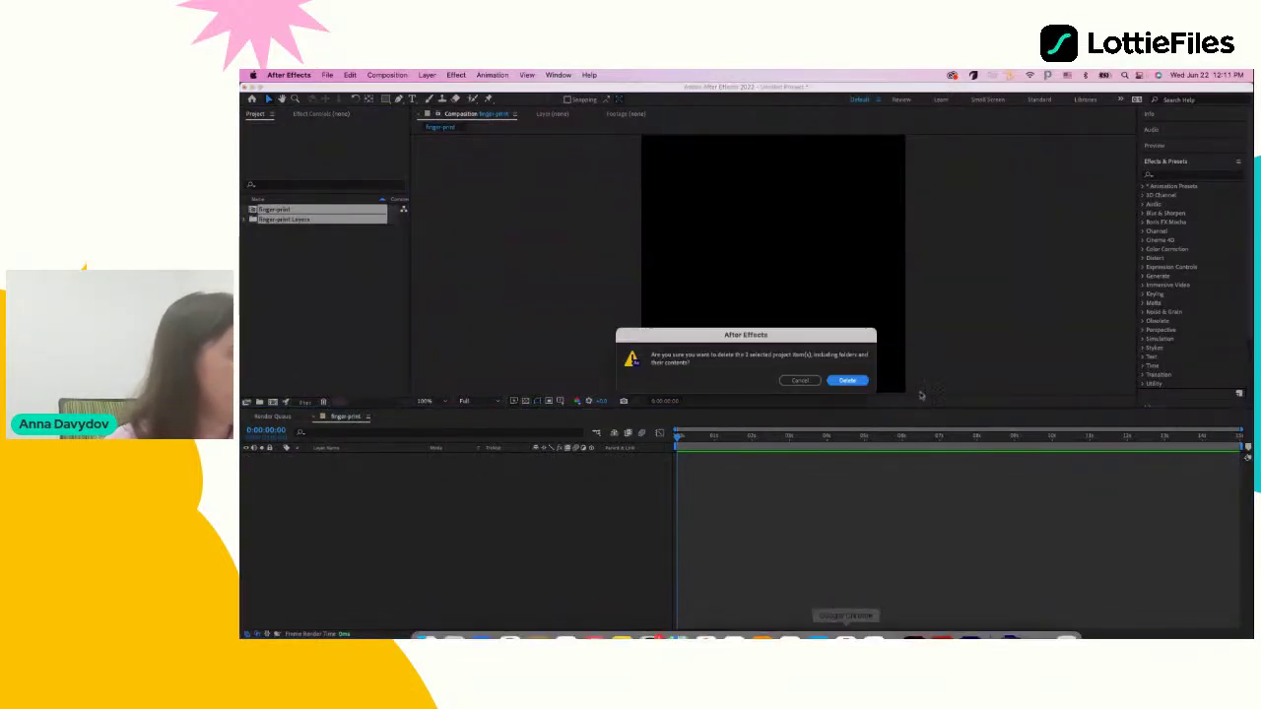
key("Return")
Switch to Illustrator to check the layer structure of finger-print.ai, and return to After Effects
left_click(914, 621)
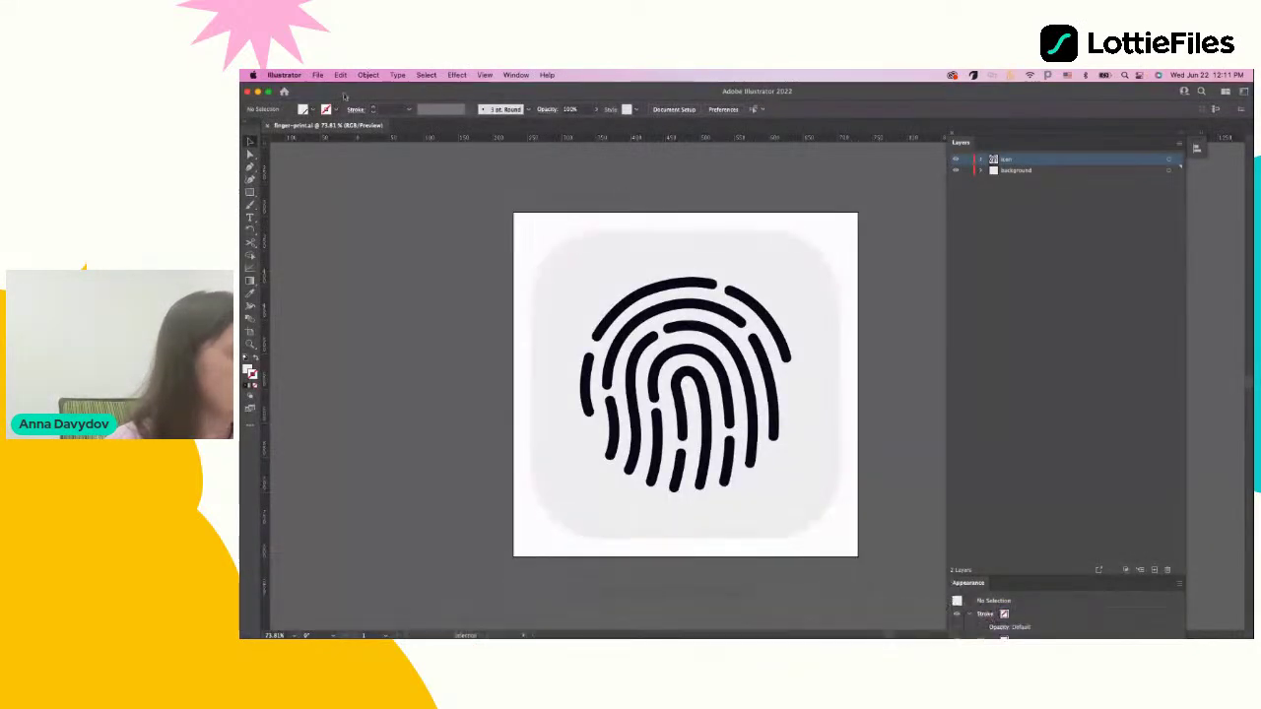
left_click(317, 76)
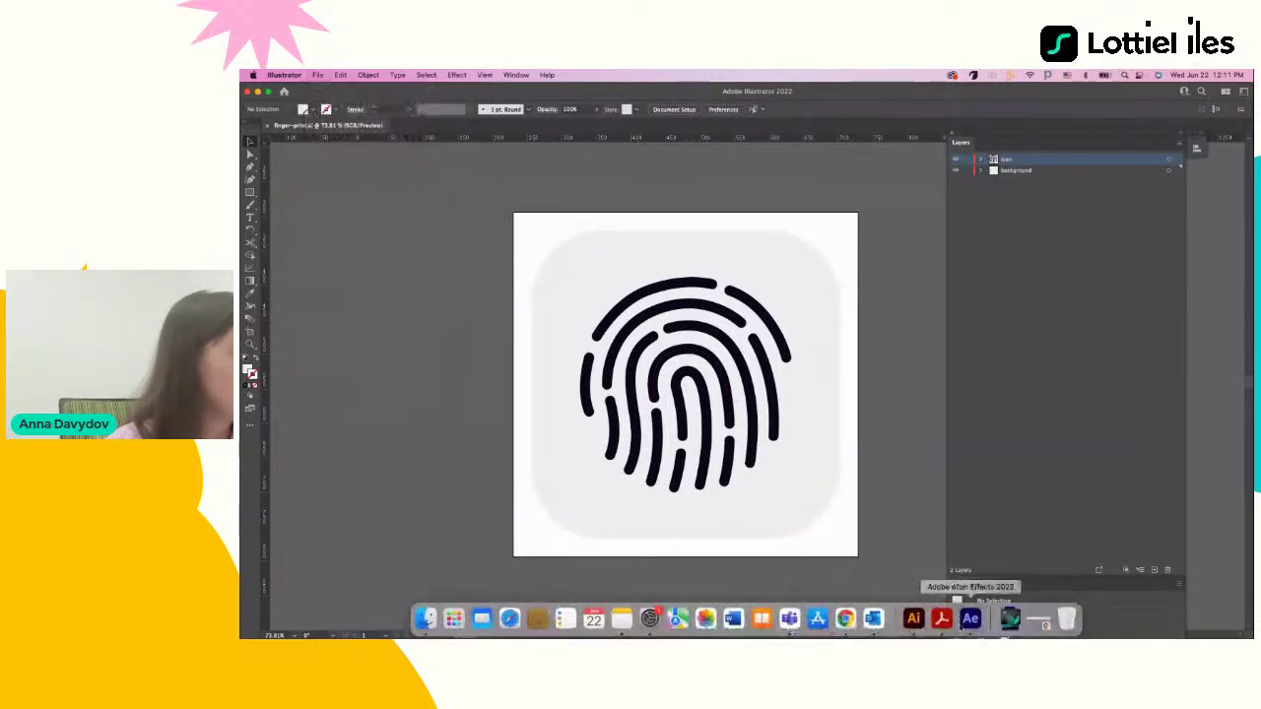
left_click(970, 621)
Import finger-print.ai as a Composition with Layer Size footage dimensions
left_click(327, 75)
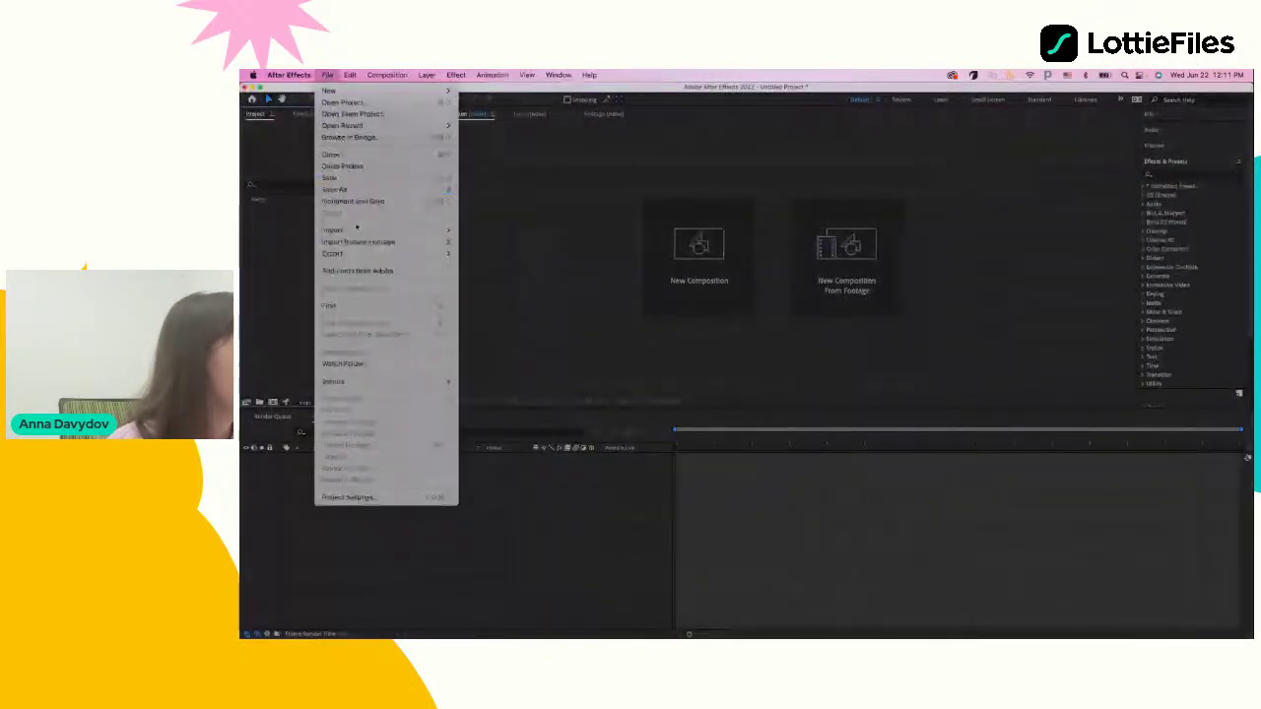
left_click(477, 231)
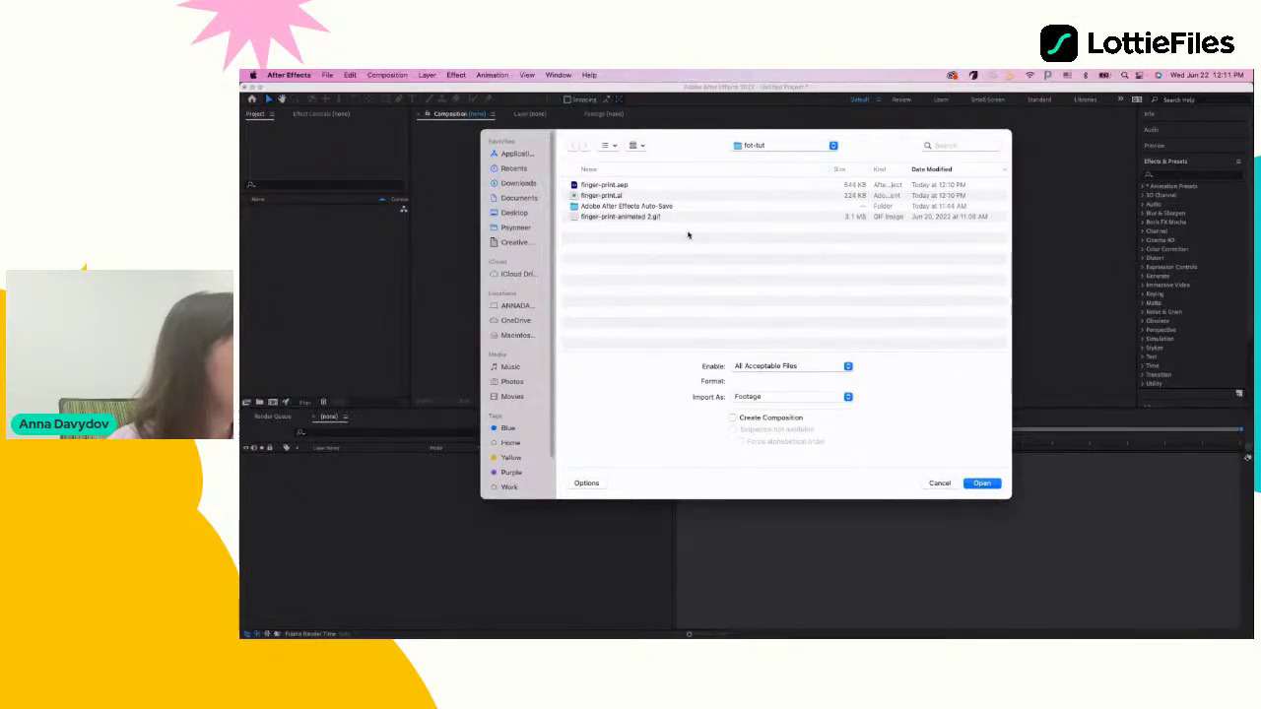
left_click(634, 197)
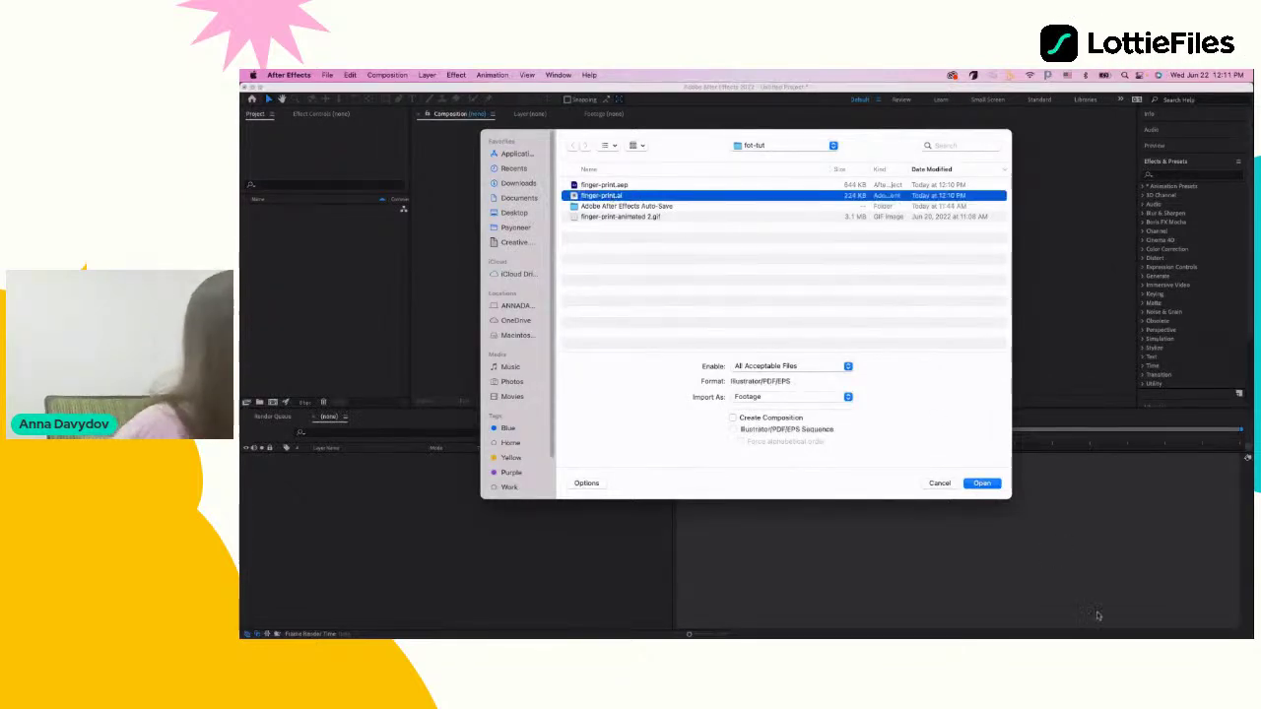
key("Return")
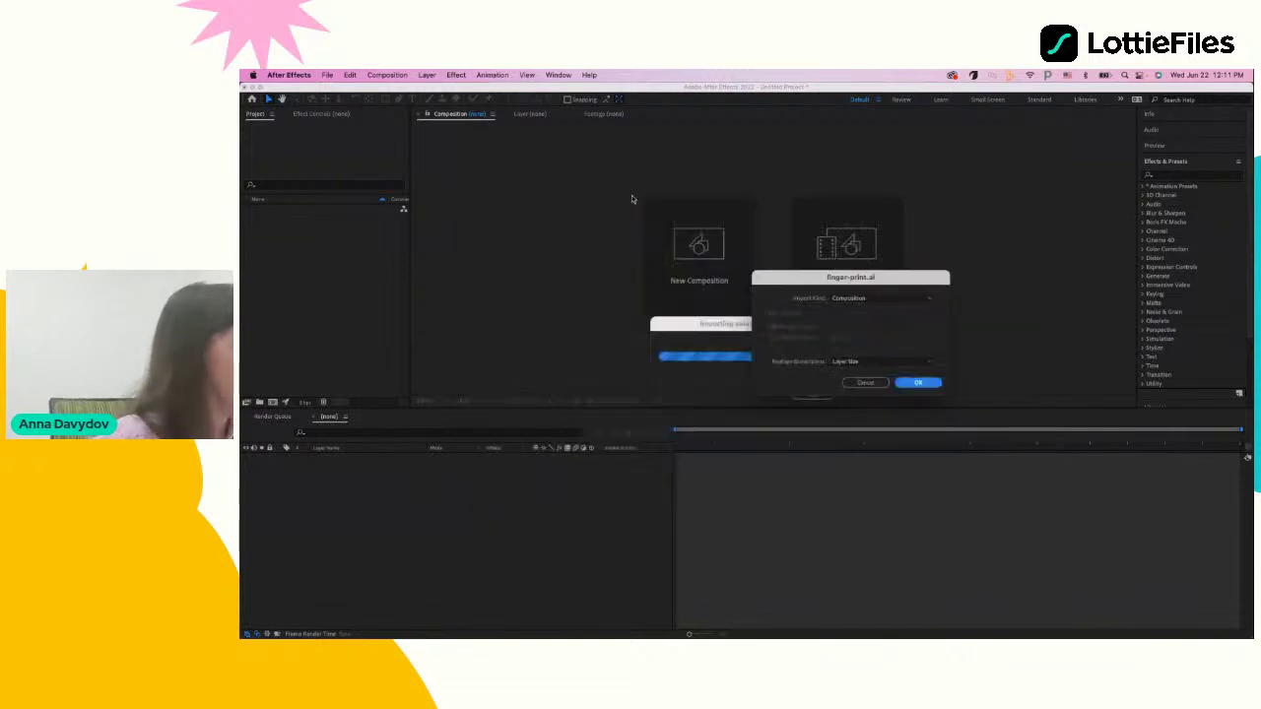
left_click(926, 385)
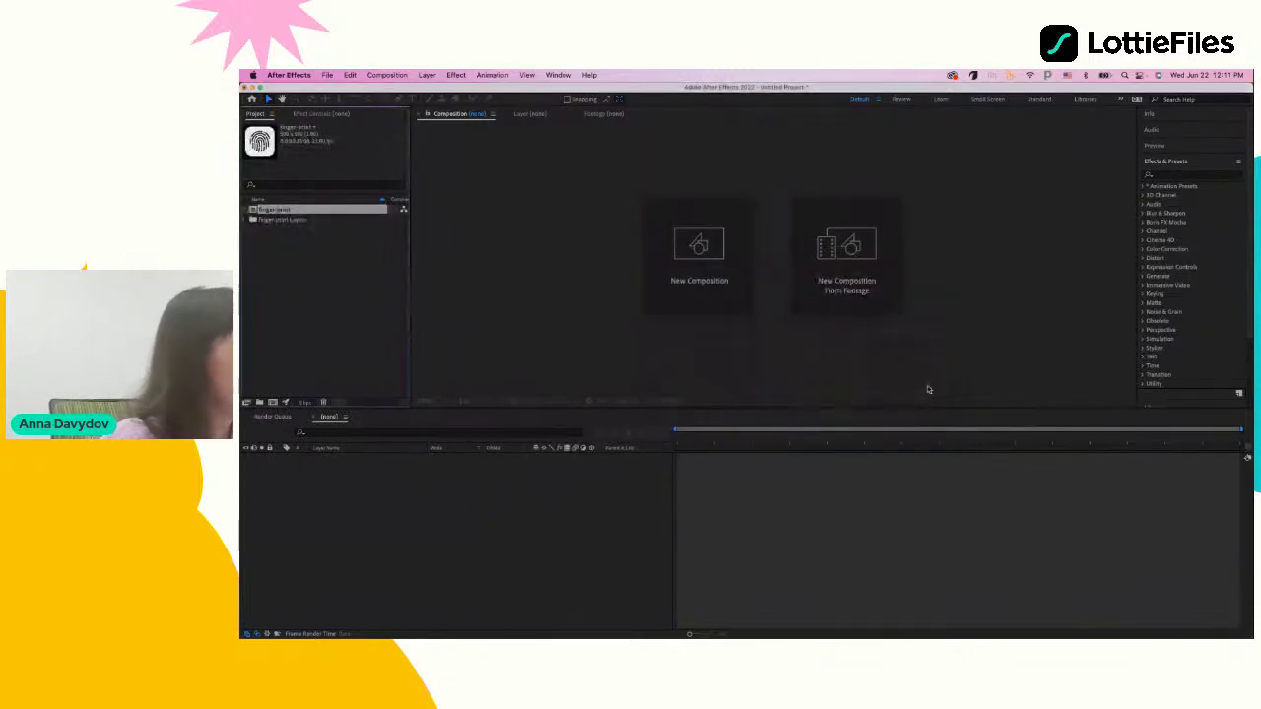
Open the finger-print composition and create shapes from its icon vector layer
double_click(271, 209)
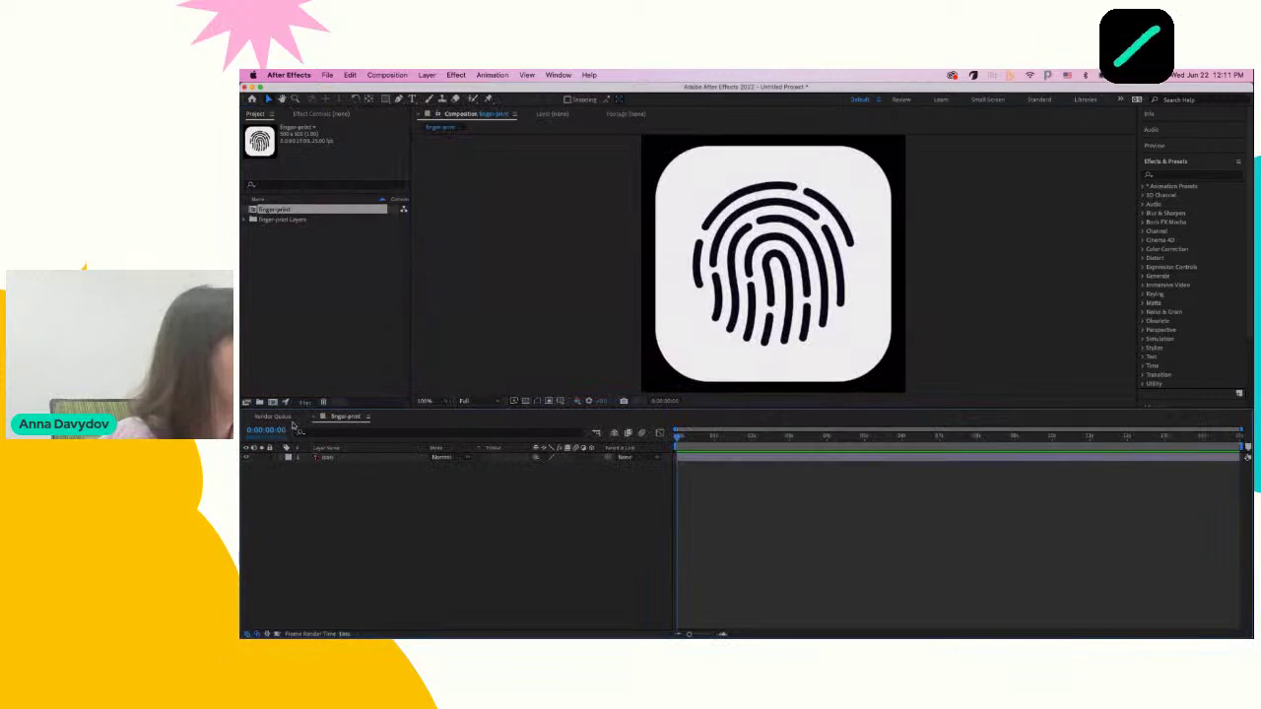
left_click(328, 459)
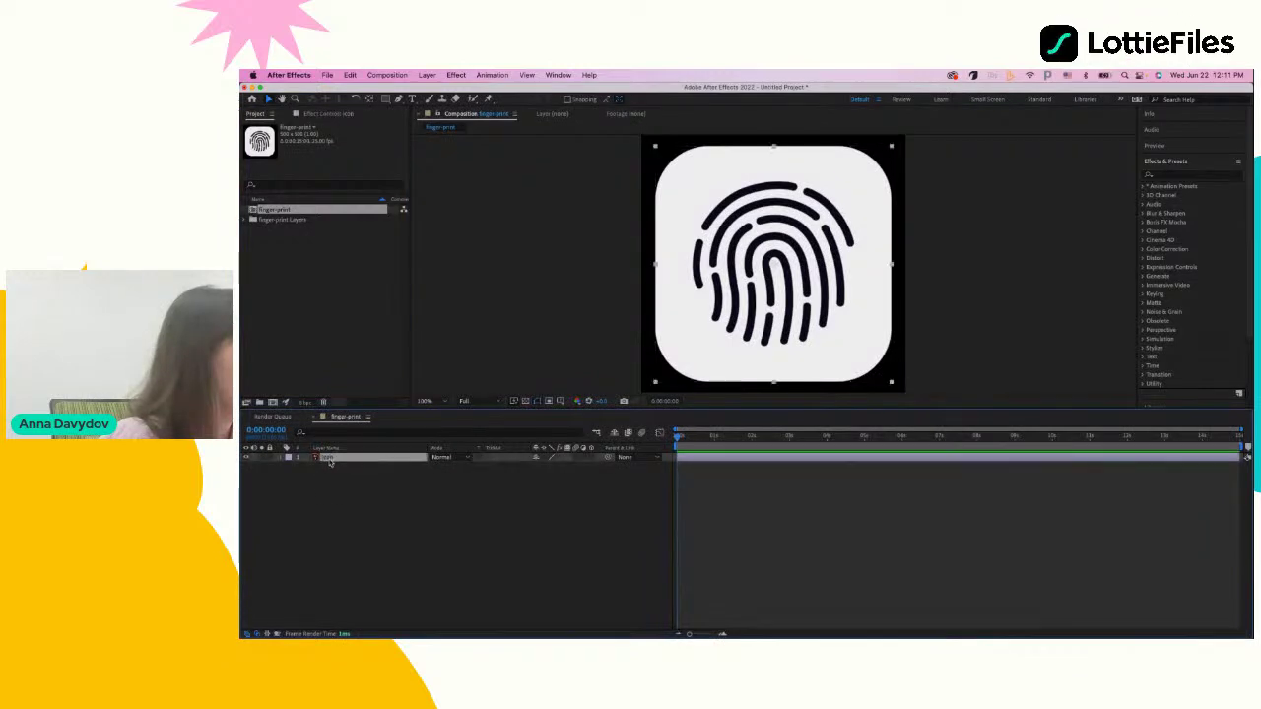
left_click(281, 459)
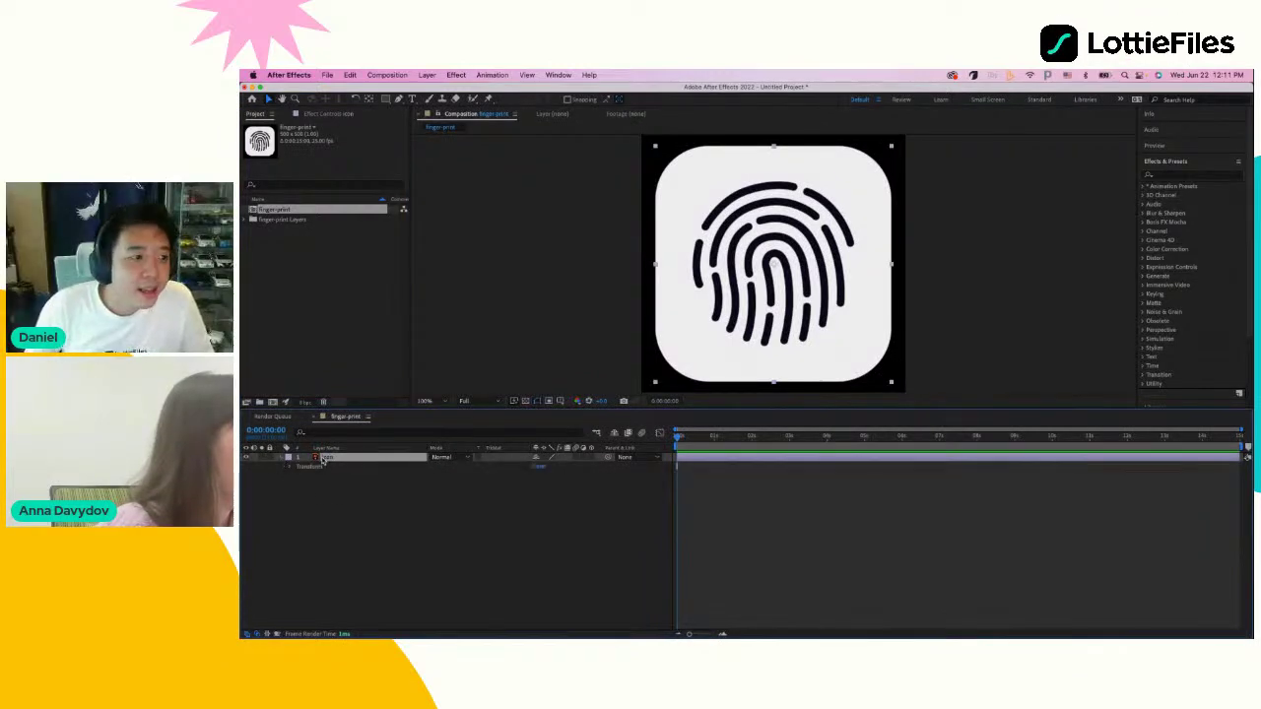
right_click(322, 459)
mouse_move(324, 455)
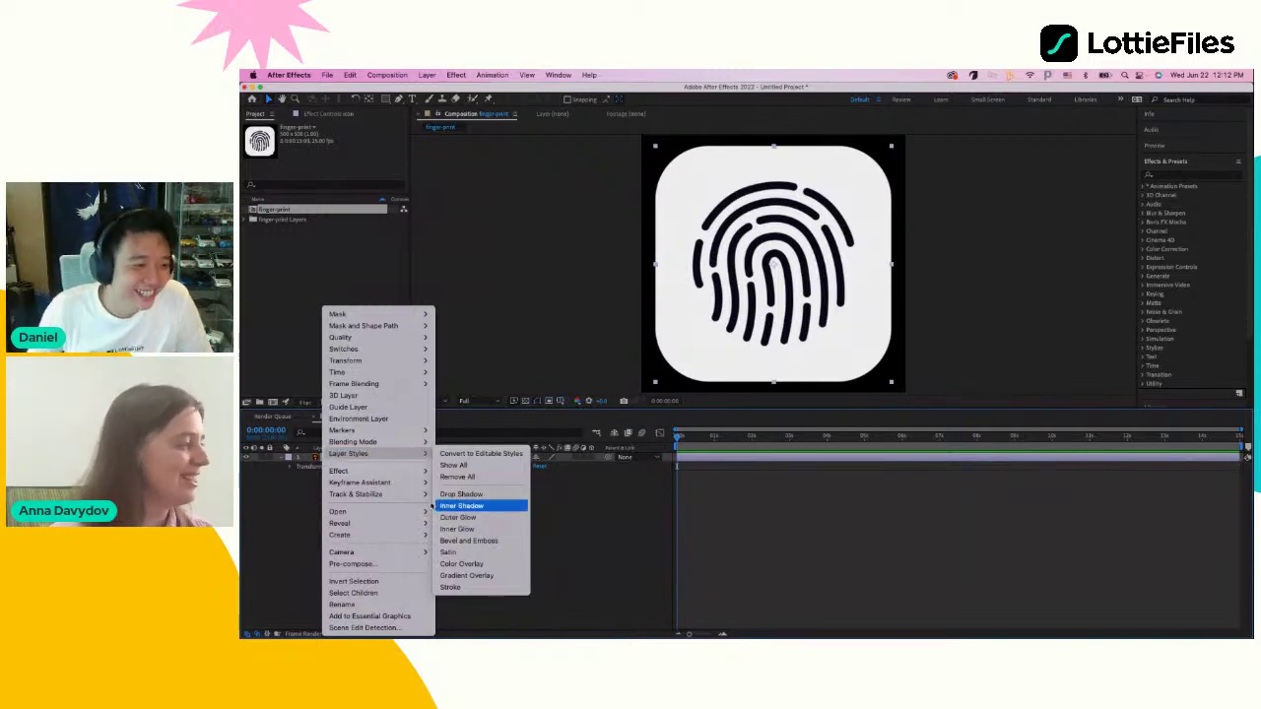
mouse_move(372, 525)
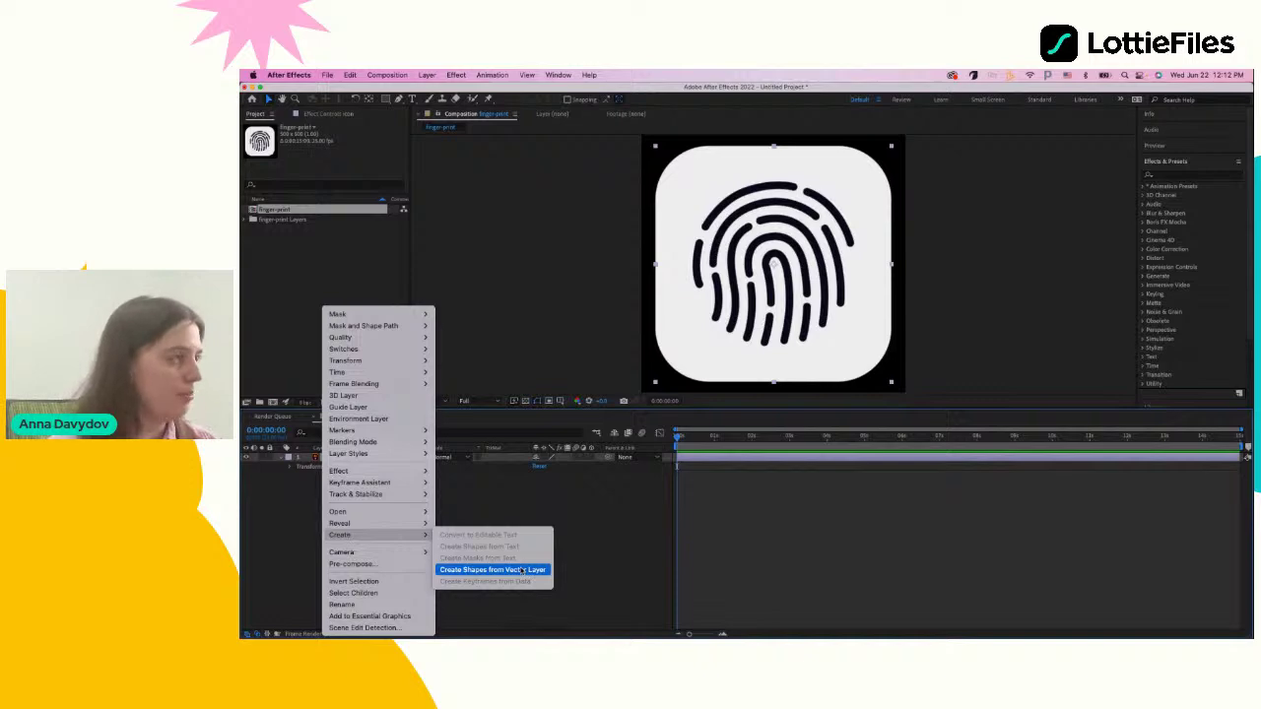
left_click(522, 570)
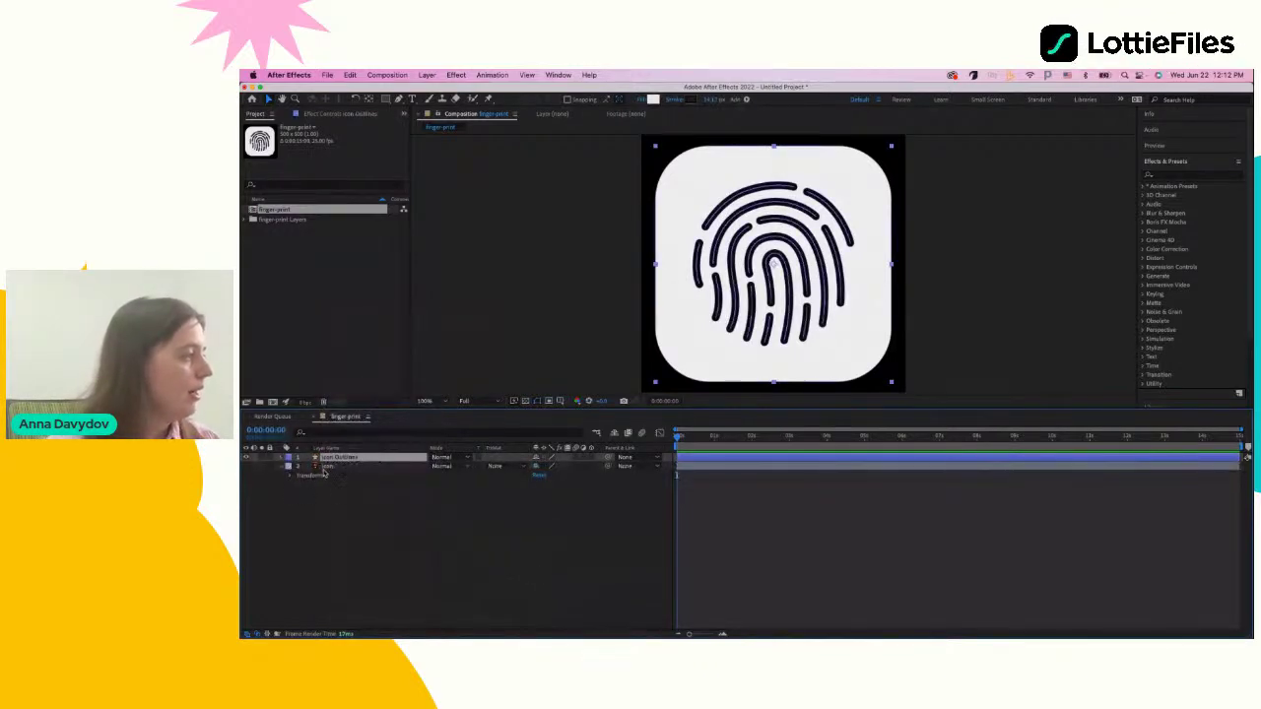
Expand the contents of the Icon Outlines layer and toggle Group 14's visibility to identify its shape
left_click(325, 467)
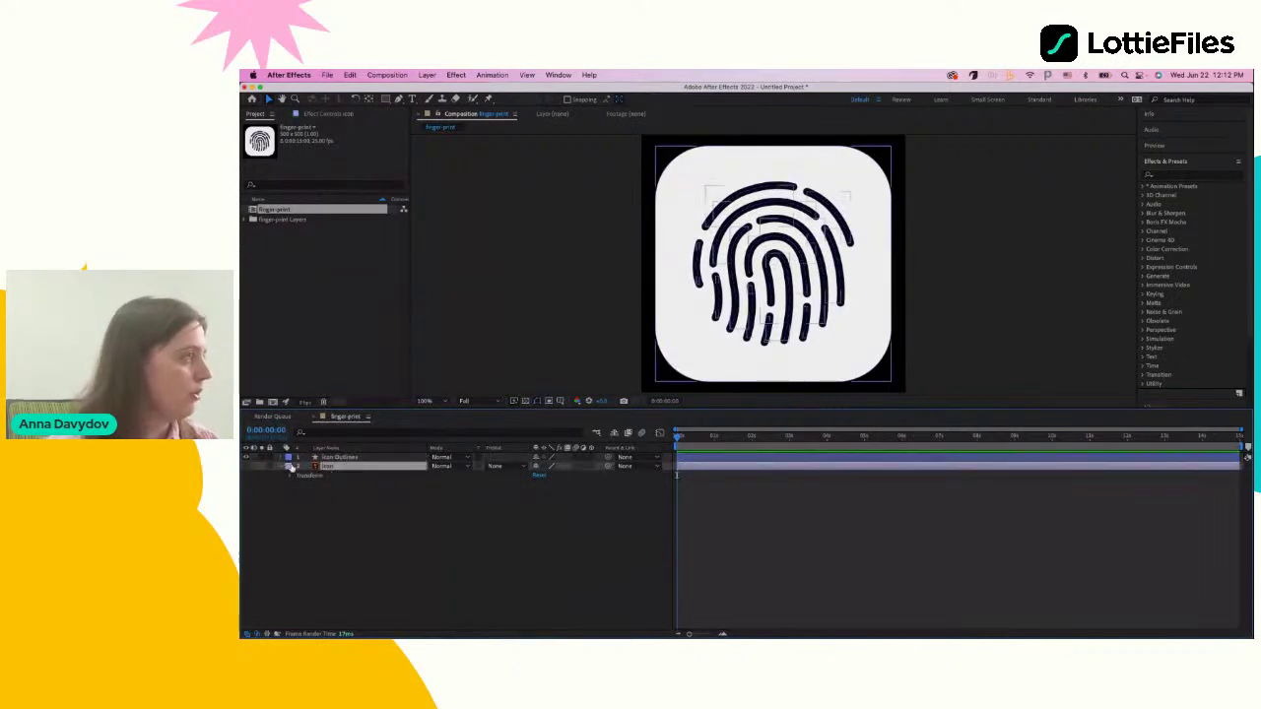
left_click(280, 458)
left_click(333, 460)
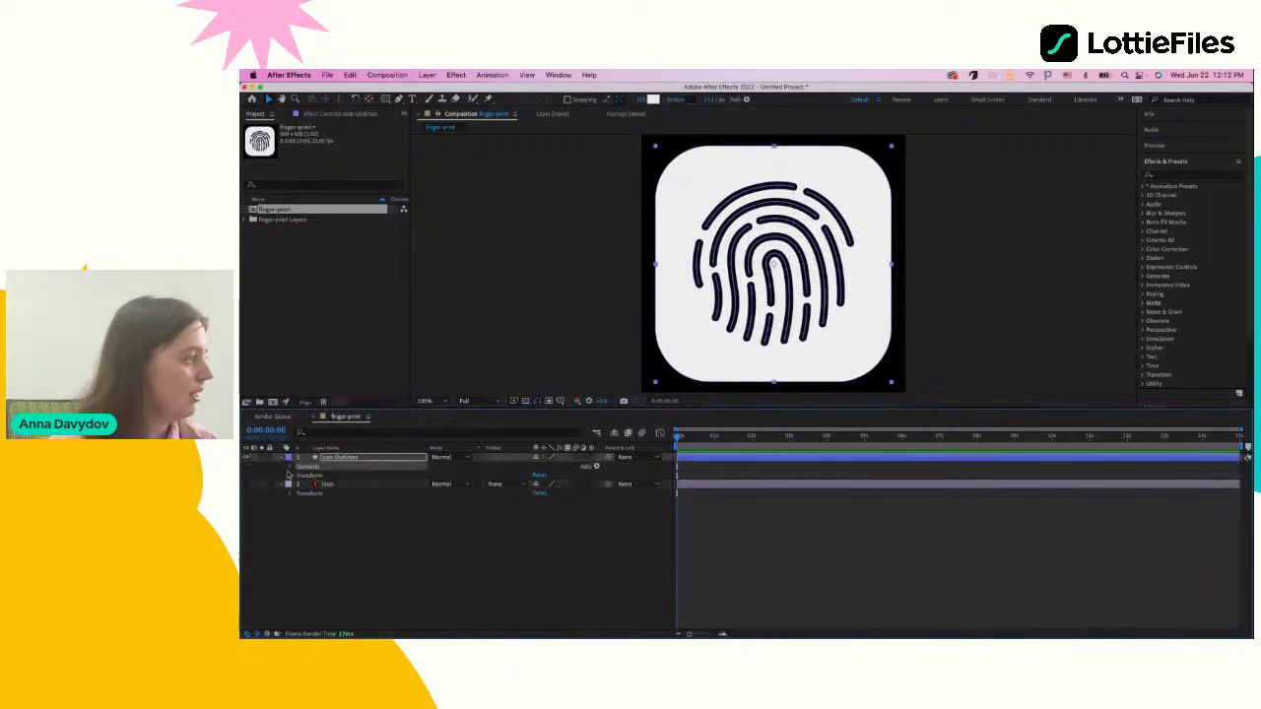
left_click(290, 467)
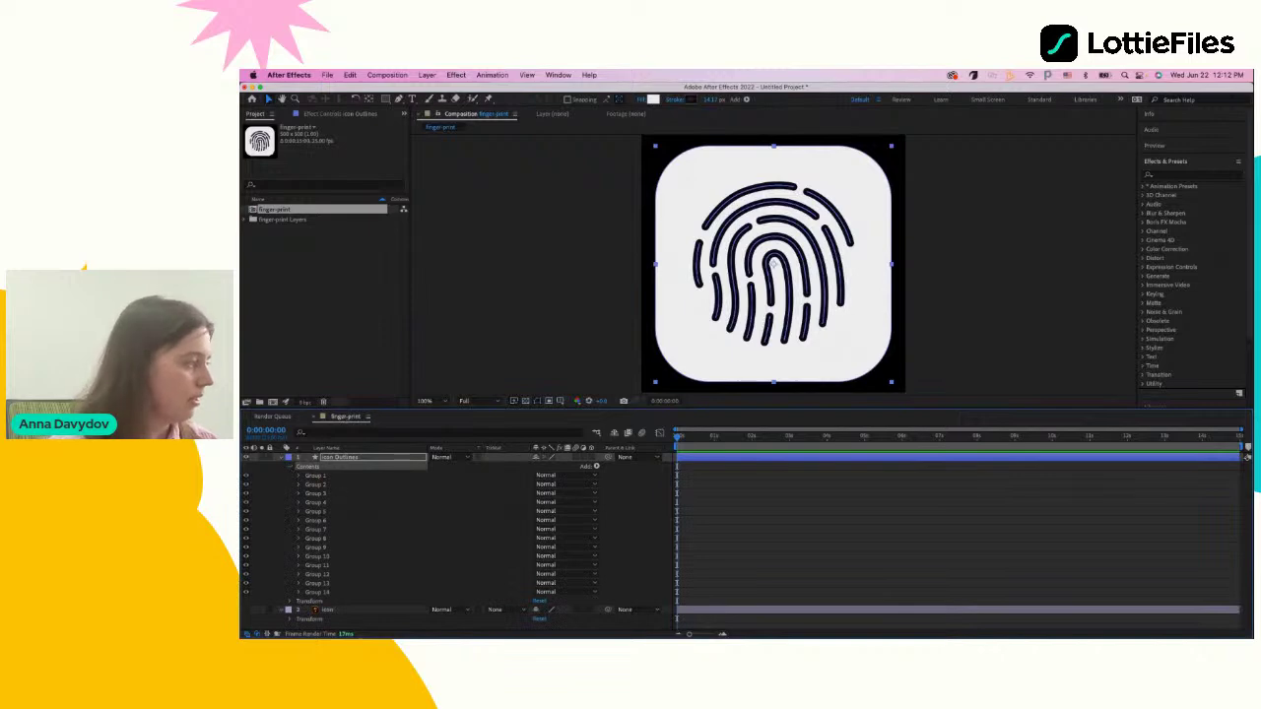
left_click(335, 591)
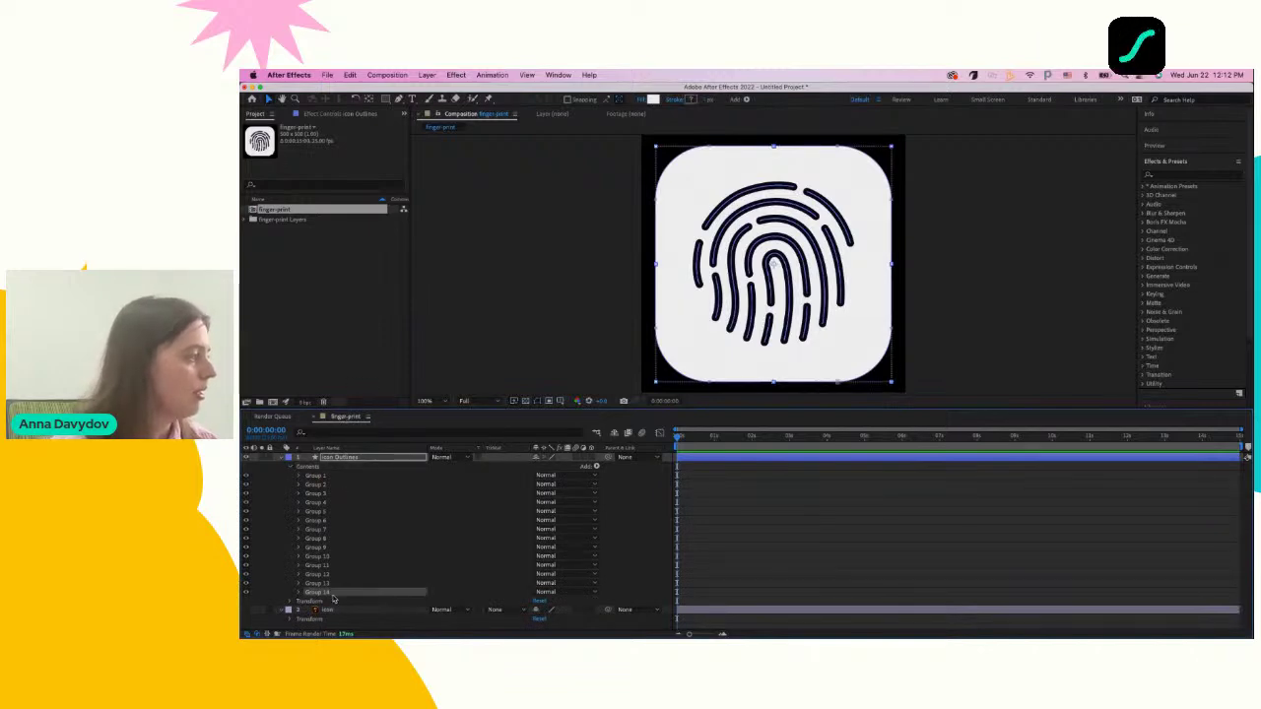
left_click(246, 593)
left_click(246, 593)
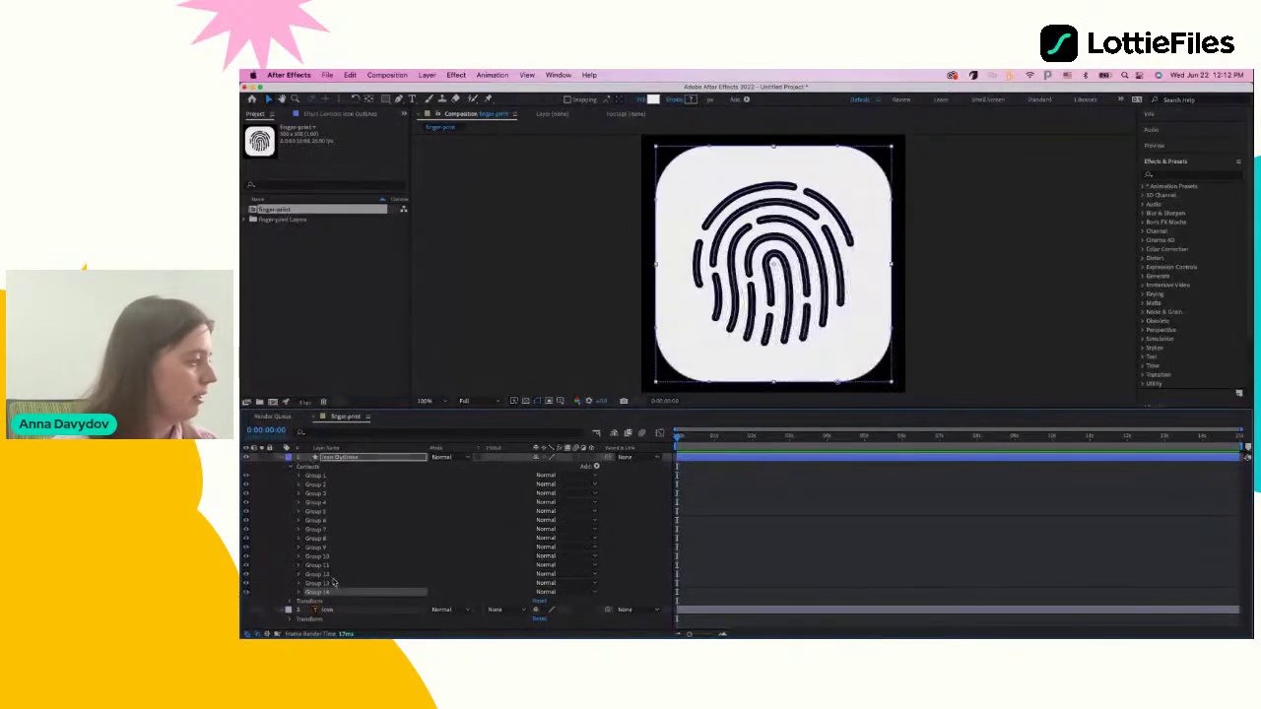
Delete the original icon vector layer and collapse the Icon Outlines shape layer
left_click(333, 611)
key("Delete")
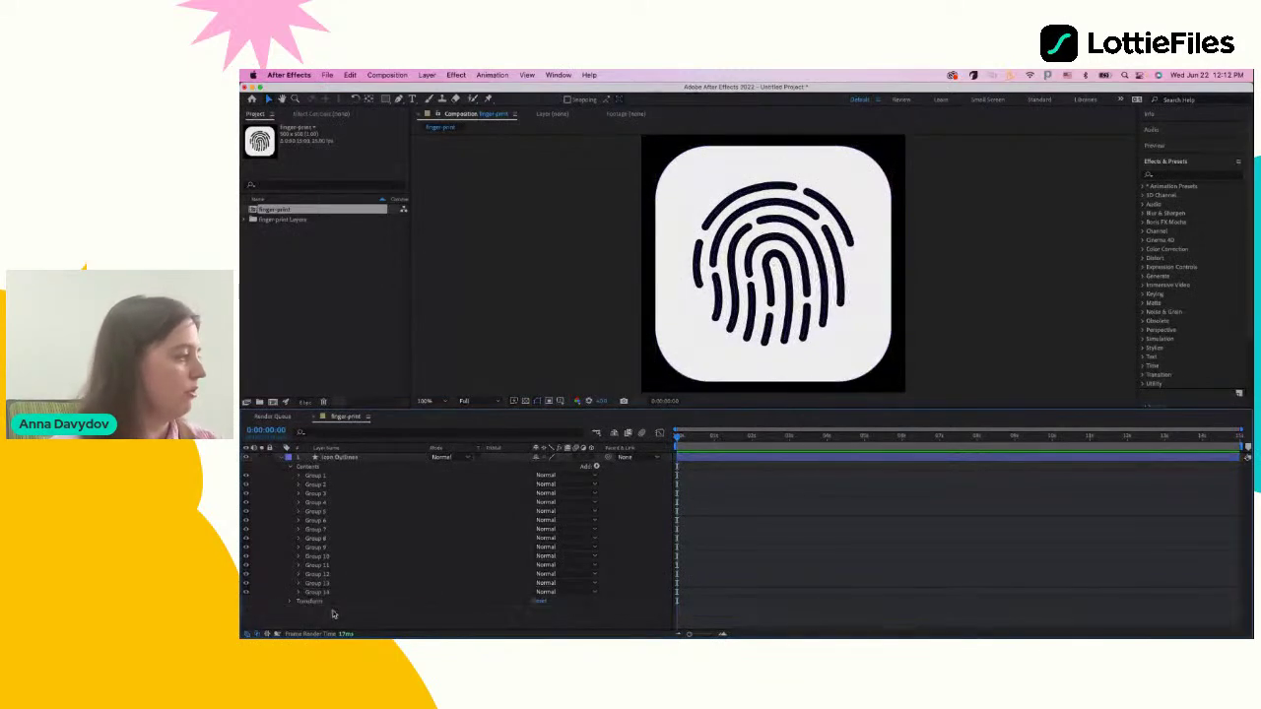
left_click(320, 593)
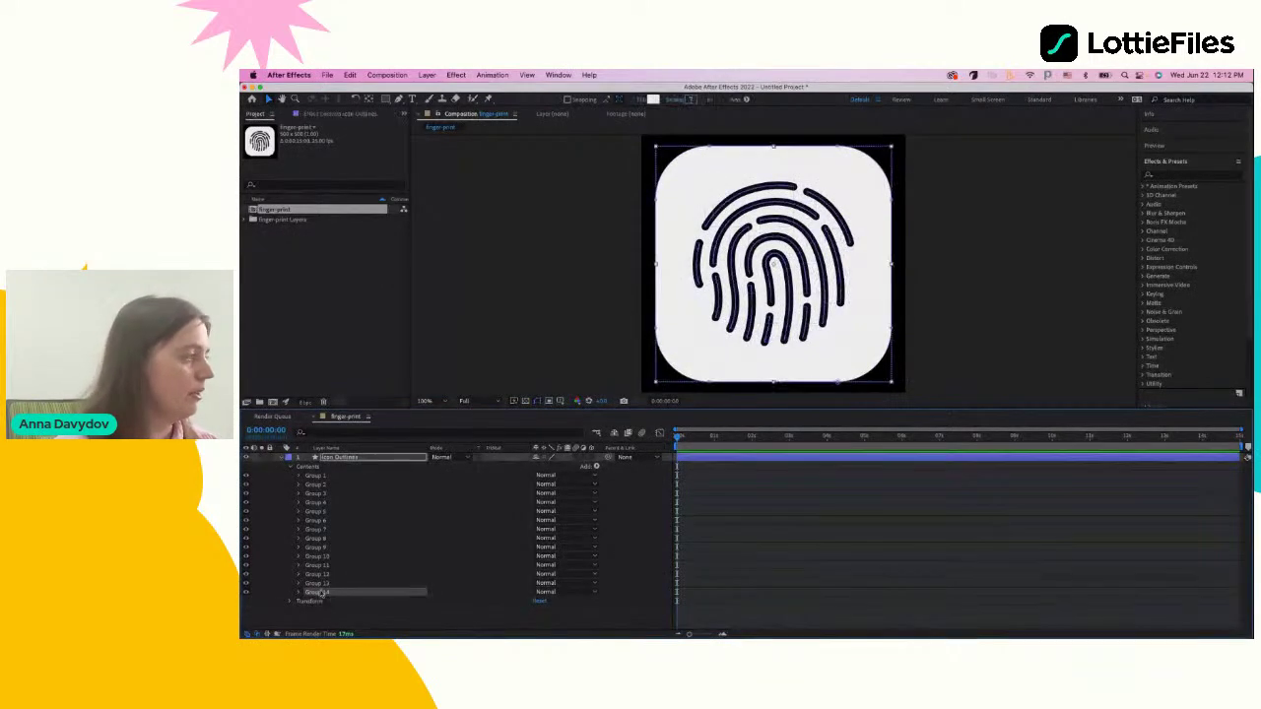
left_click(288, 458)
left_click(333, 459)
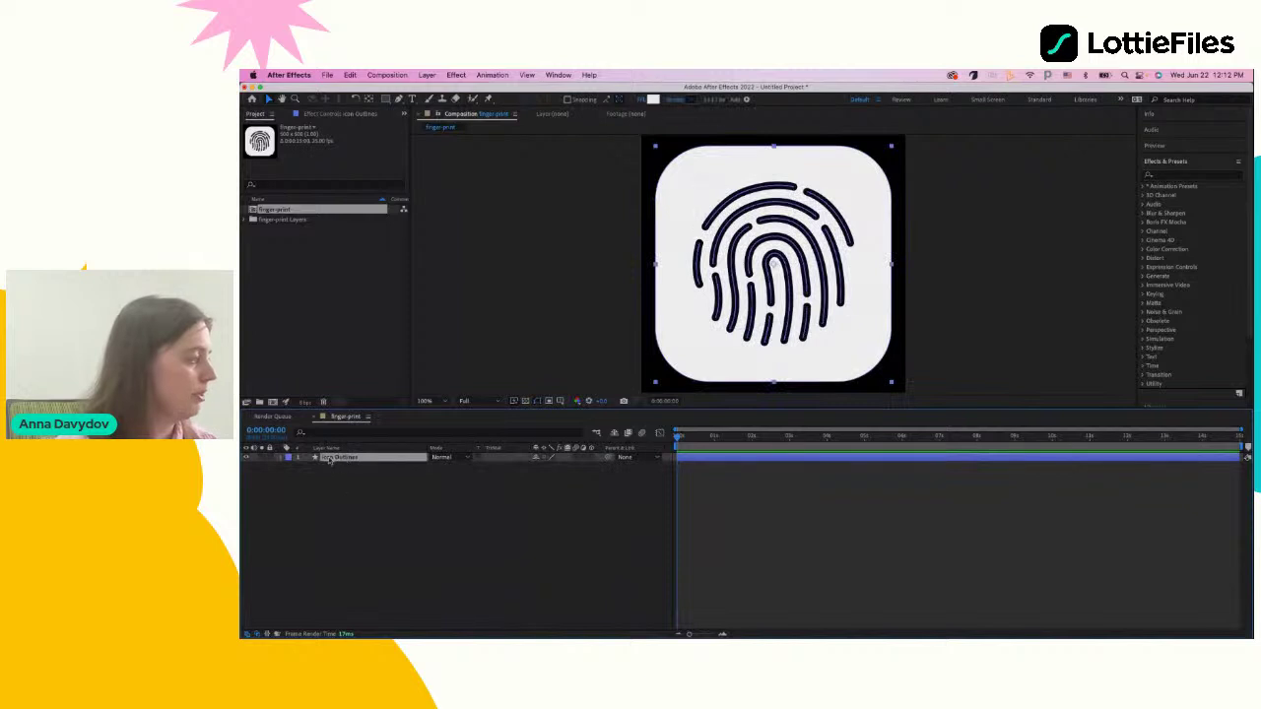
Duplicate the Icon Outlines shape layer
left_click(348, 504)
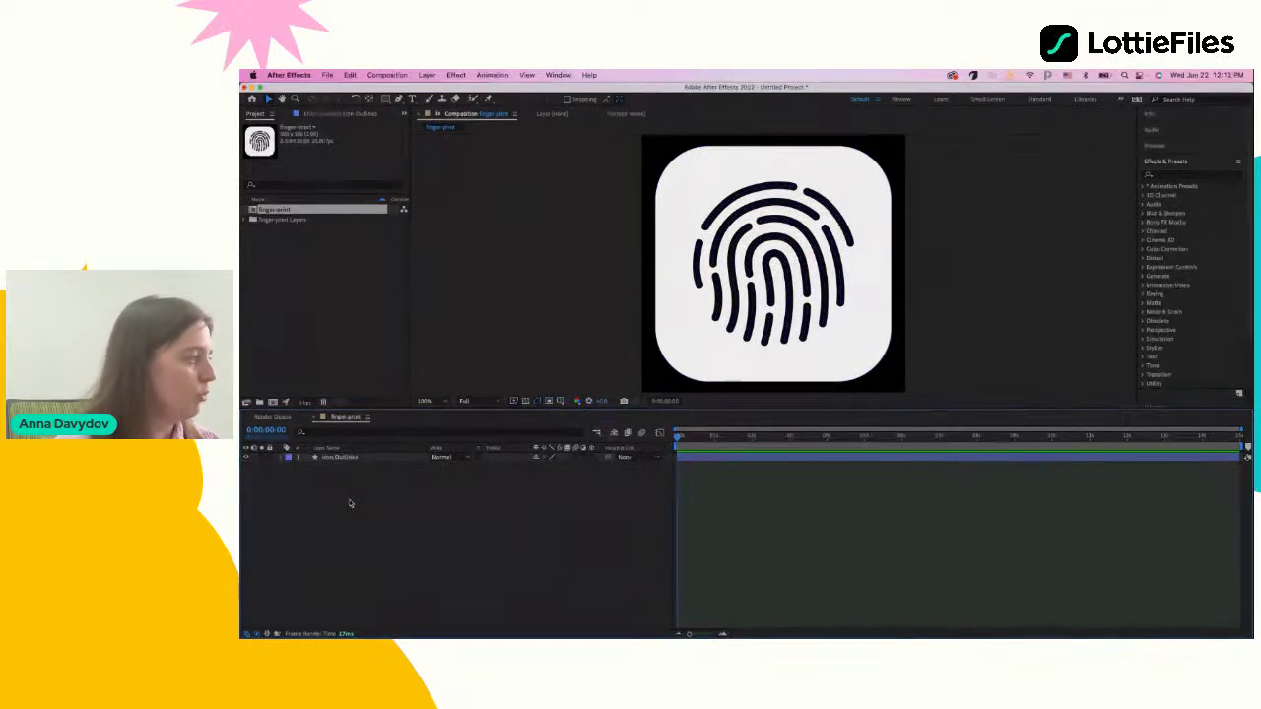
left_click(337, 458)
left_click(360, 481)
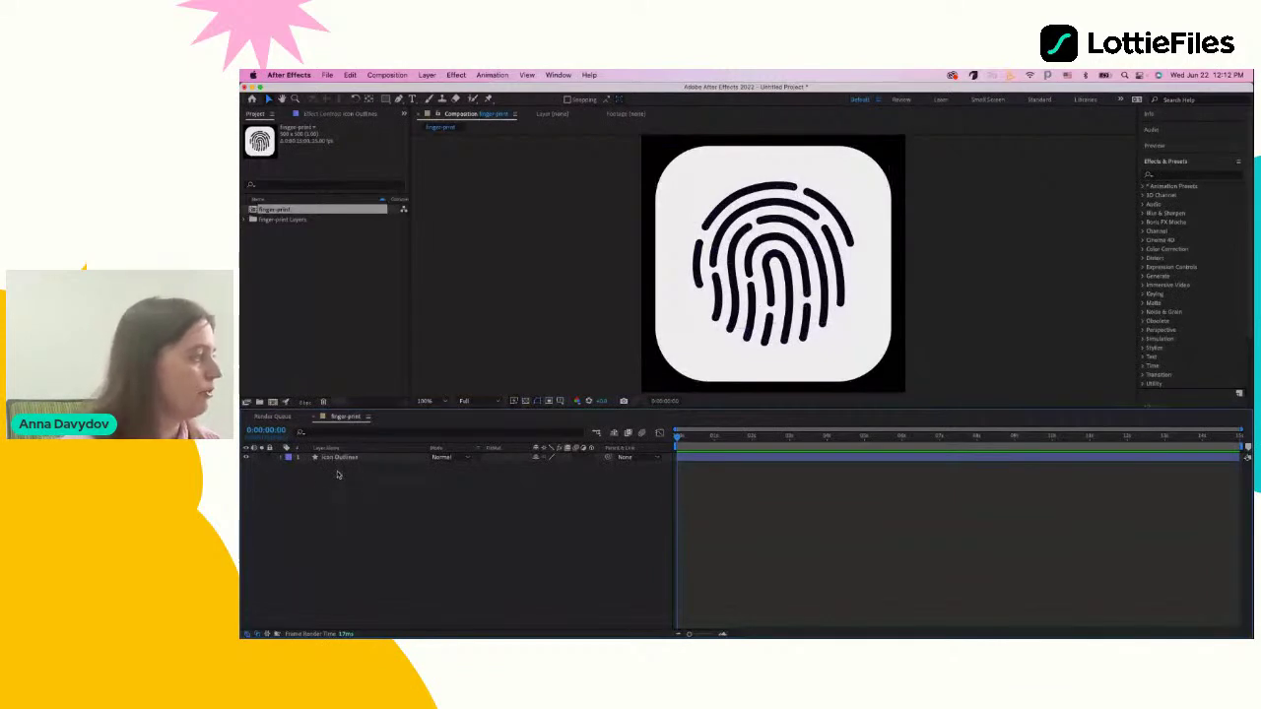
left_click(335, 459)
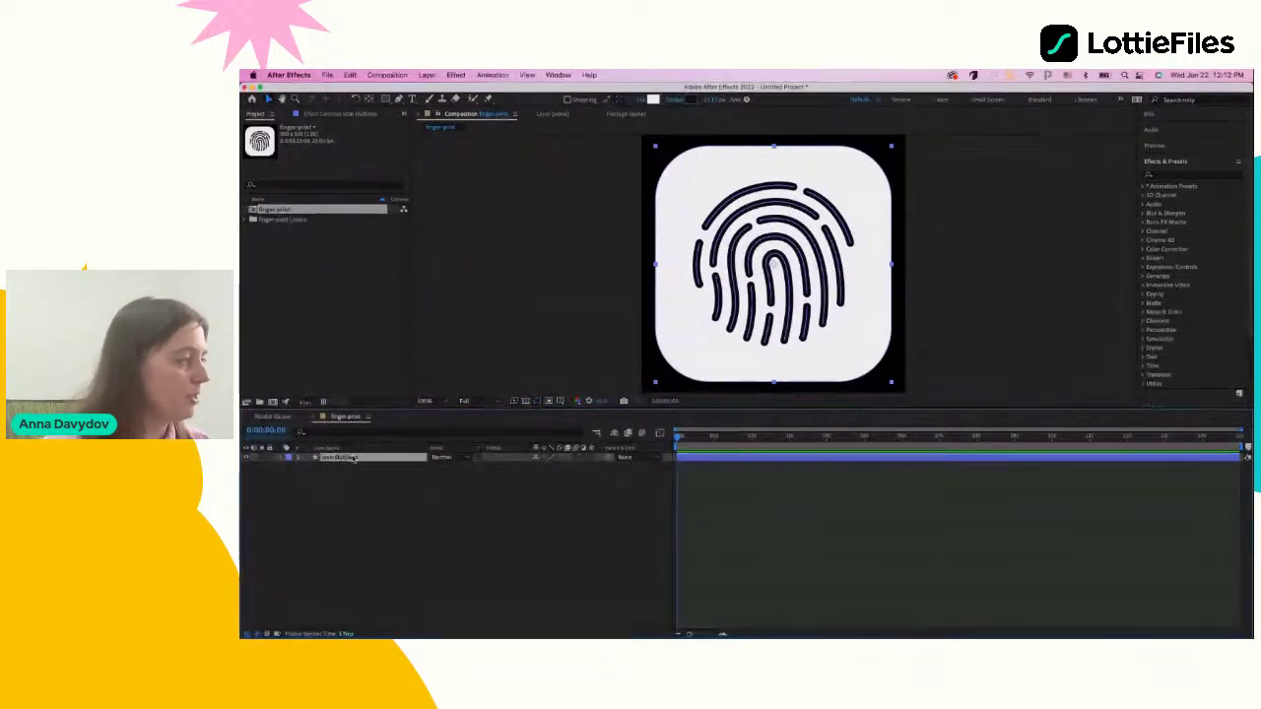
left_click(366, 498)
left_click(331, 462)
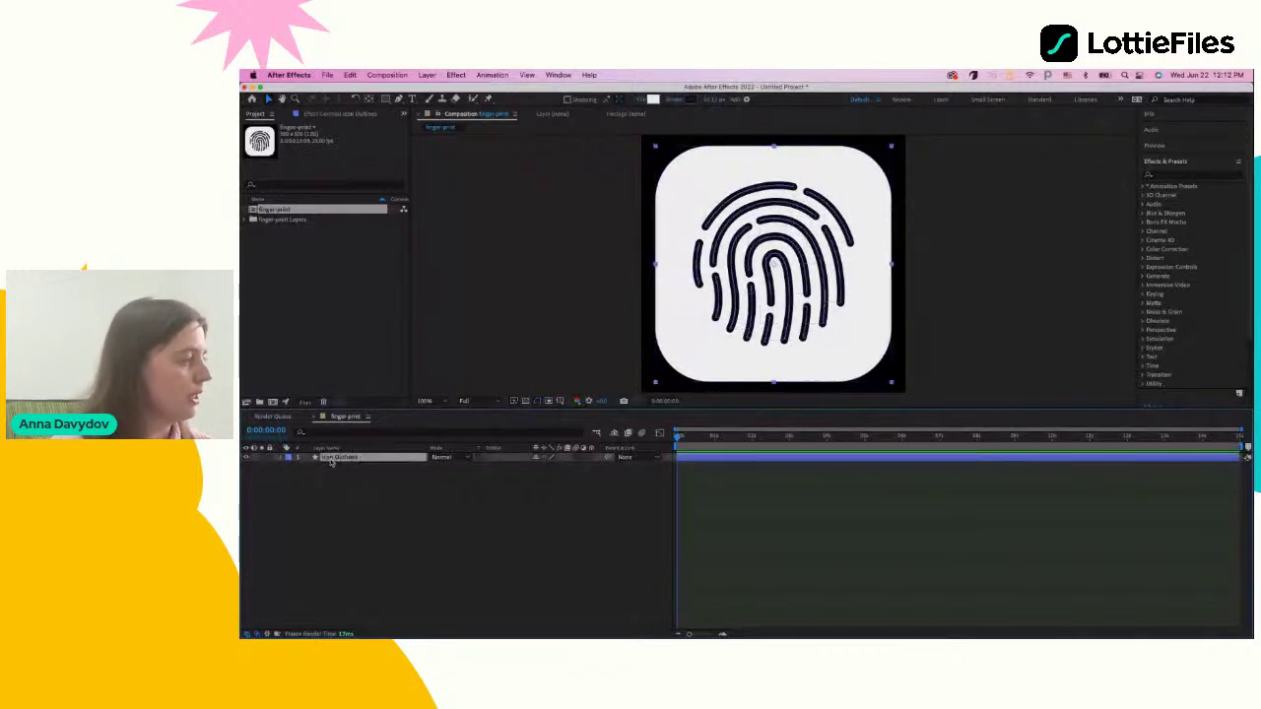
key("super+d")
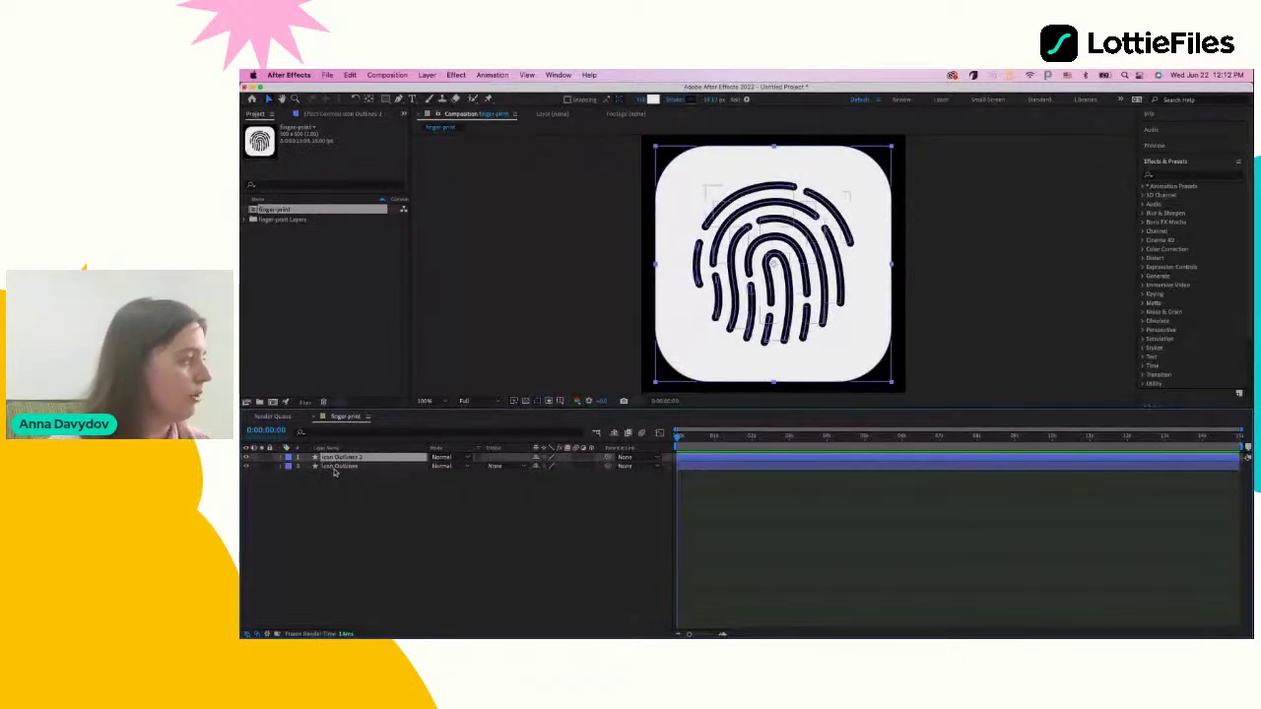
Delete Groups 1 to 13 from the lower Icon Outlines layer, keeping only Group 14, and toggle the layer's visibility to check it
left_click(337, 467)
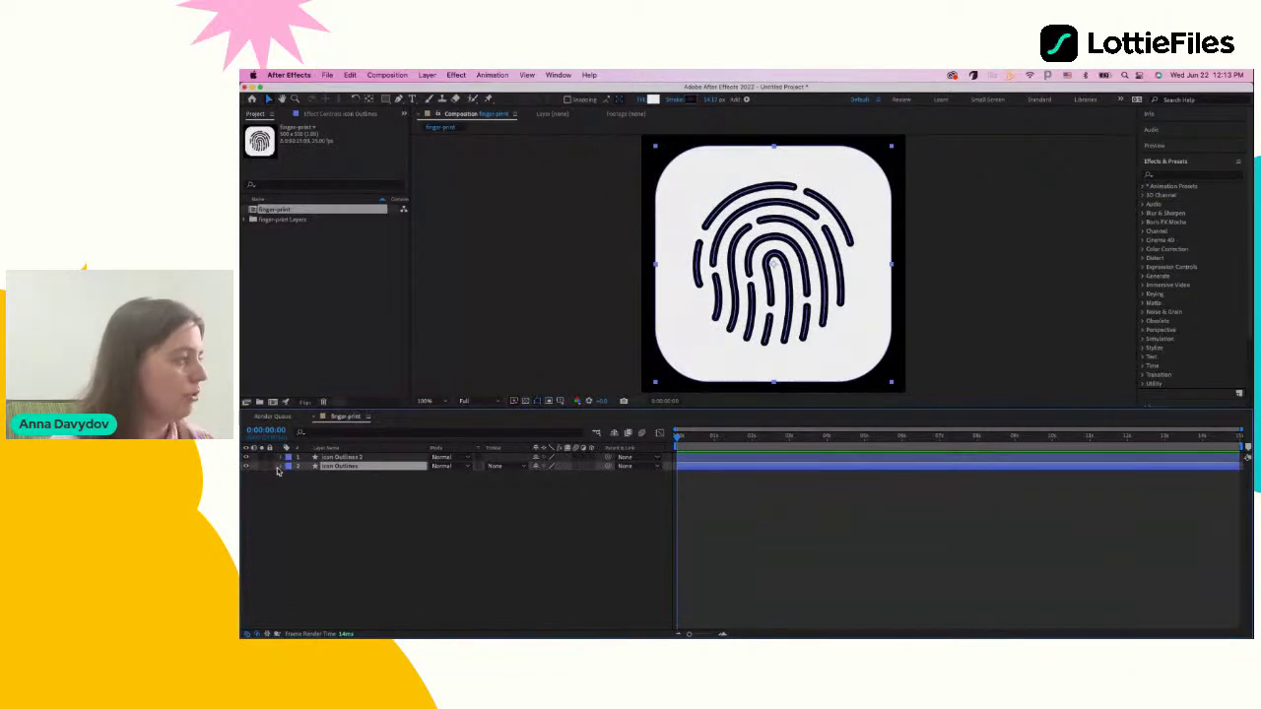
left_click(280, 467)
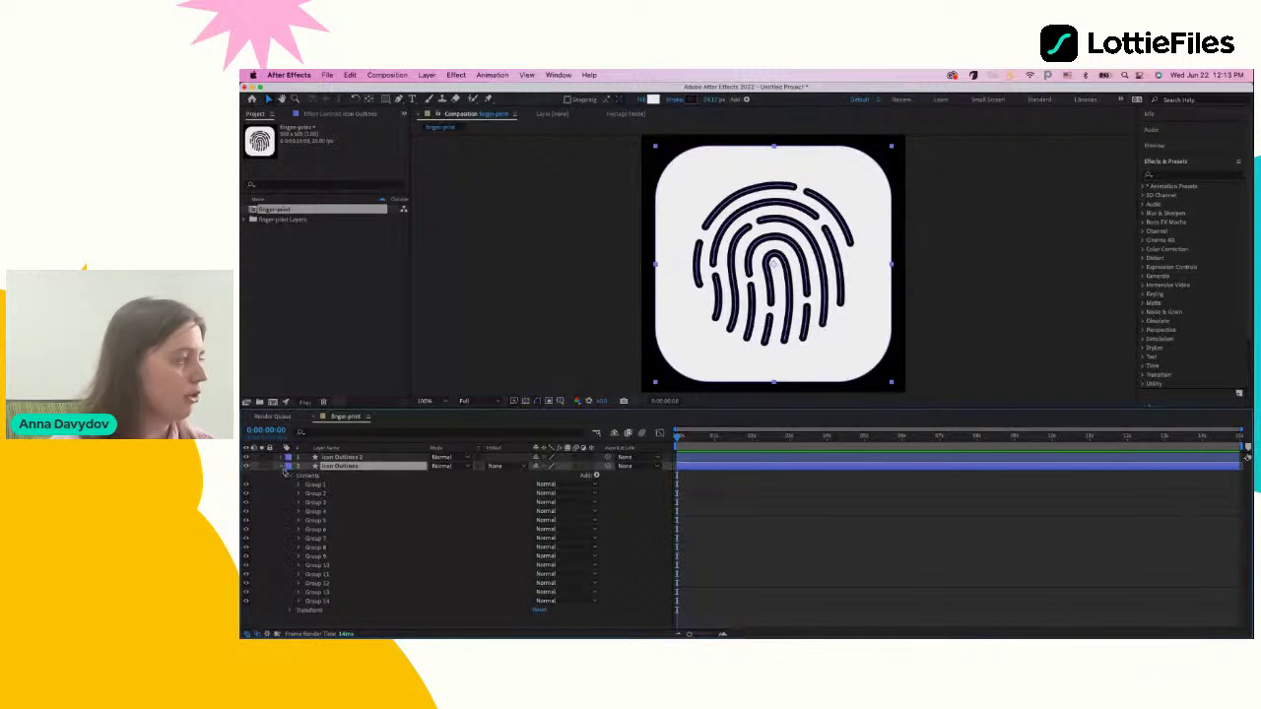
left_click(314, 478)
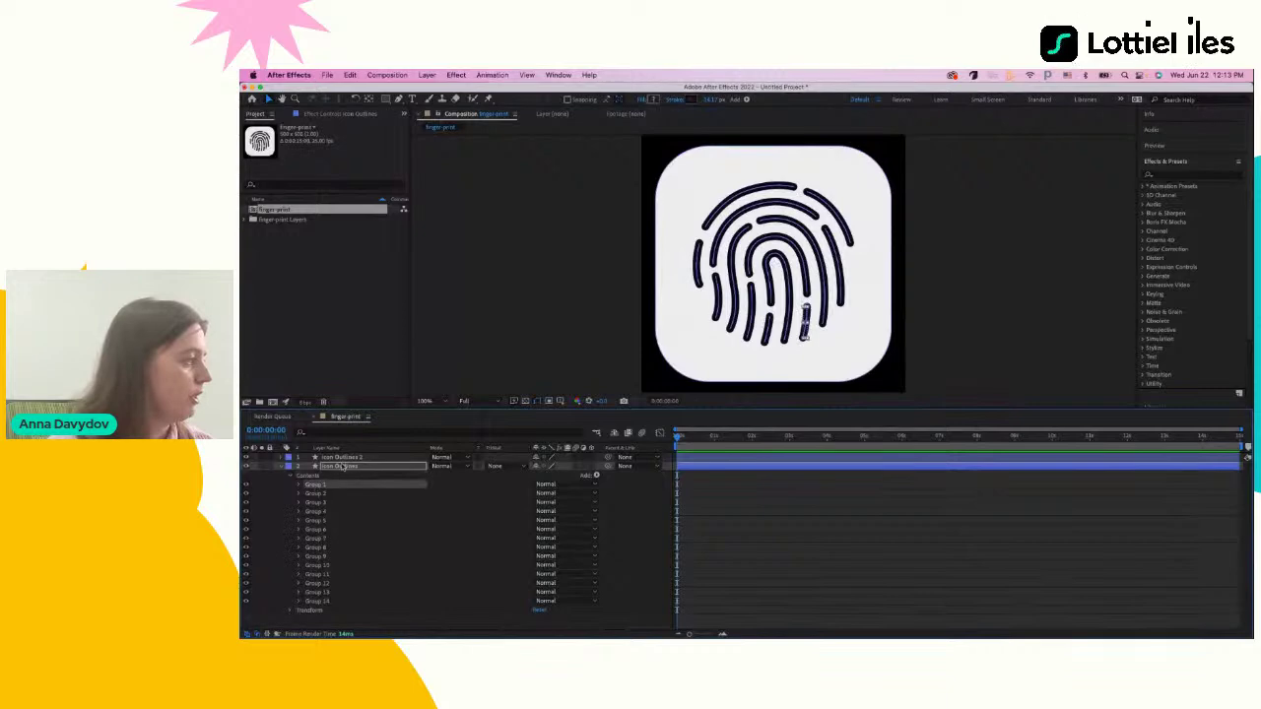
left_click(331, 600, "shift")
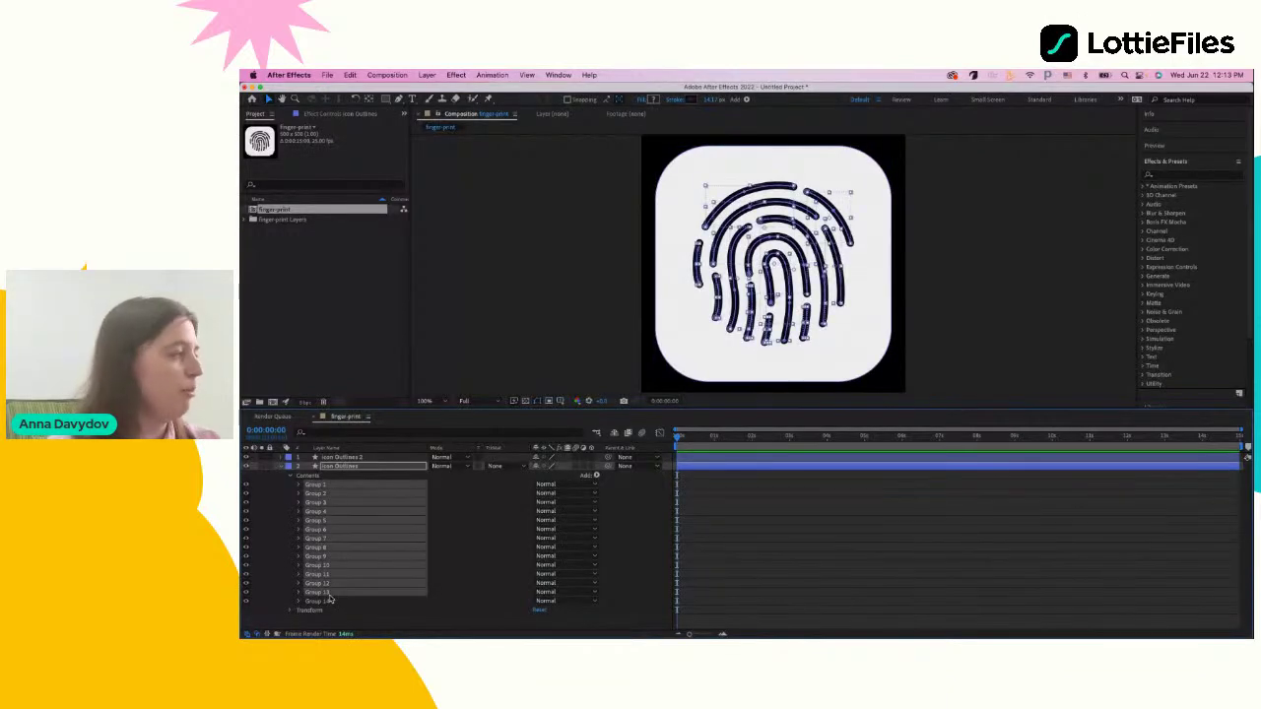
key("super+g")
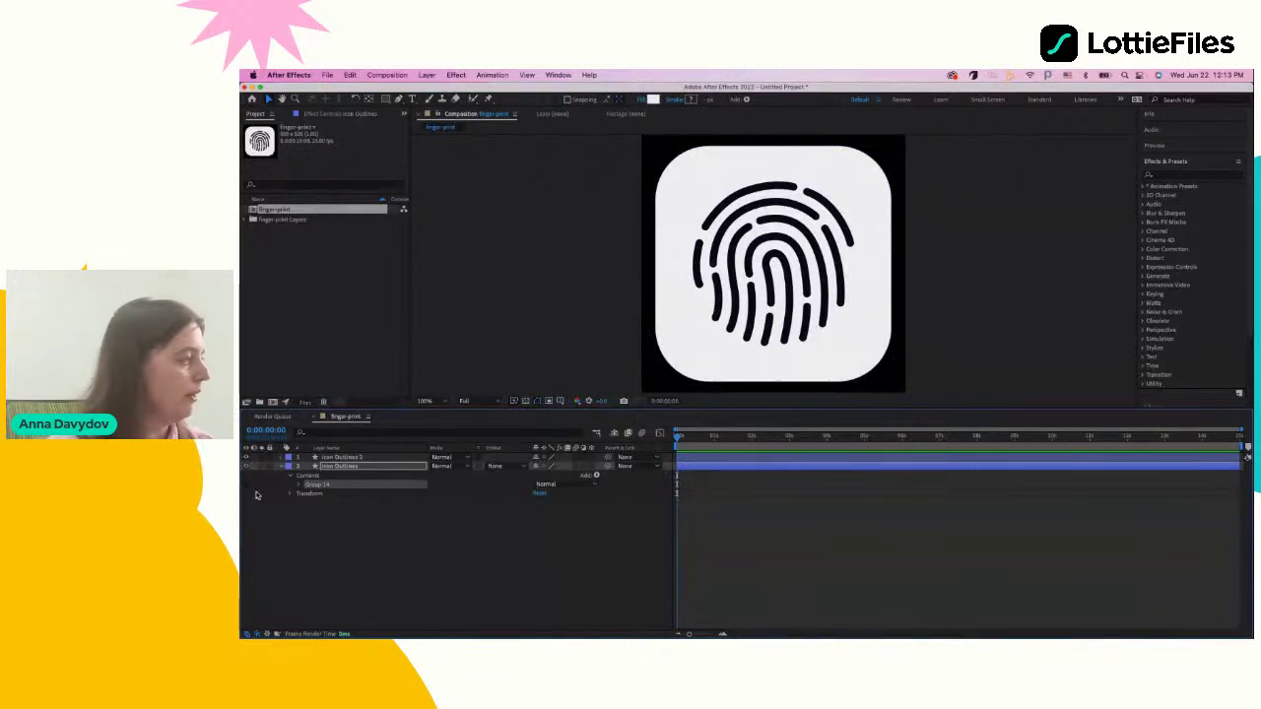
left_click(249, 466)
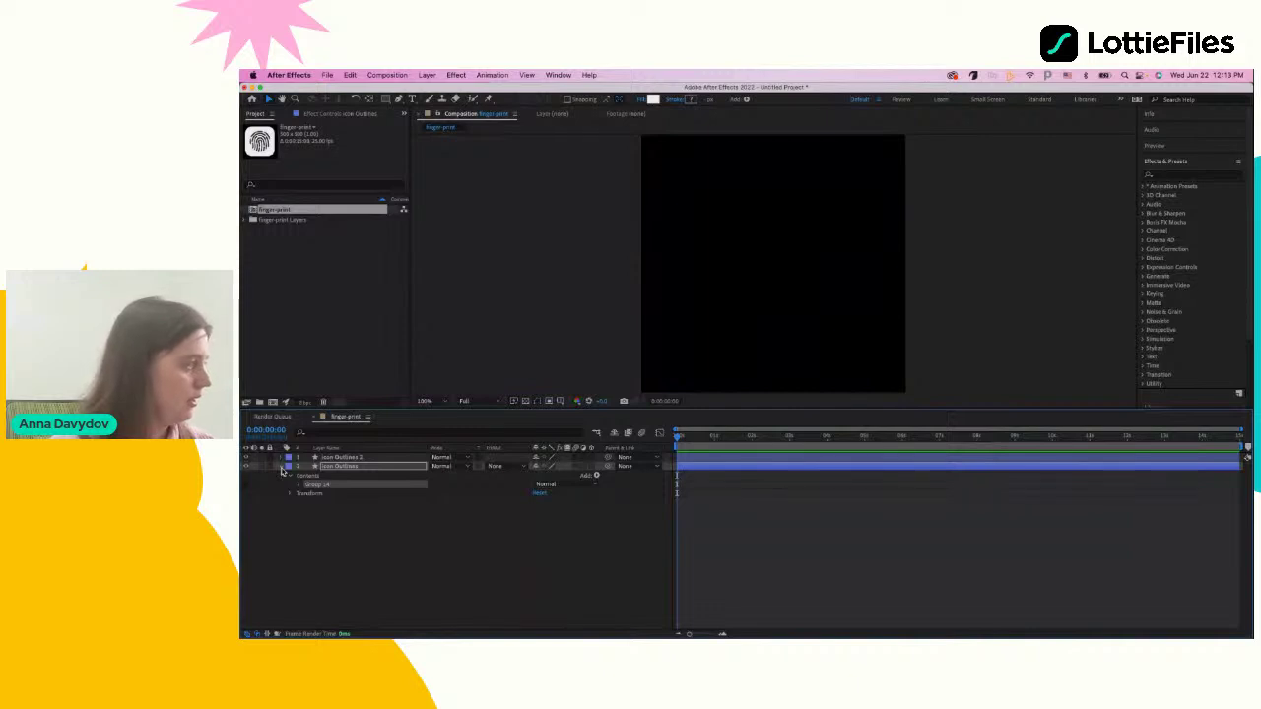
Undo the deletion of Groups 1 to 13 in the lower Icon Outlines layer and toggle Group 14's visibility to identify its shape
left_click(292, 480)
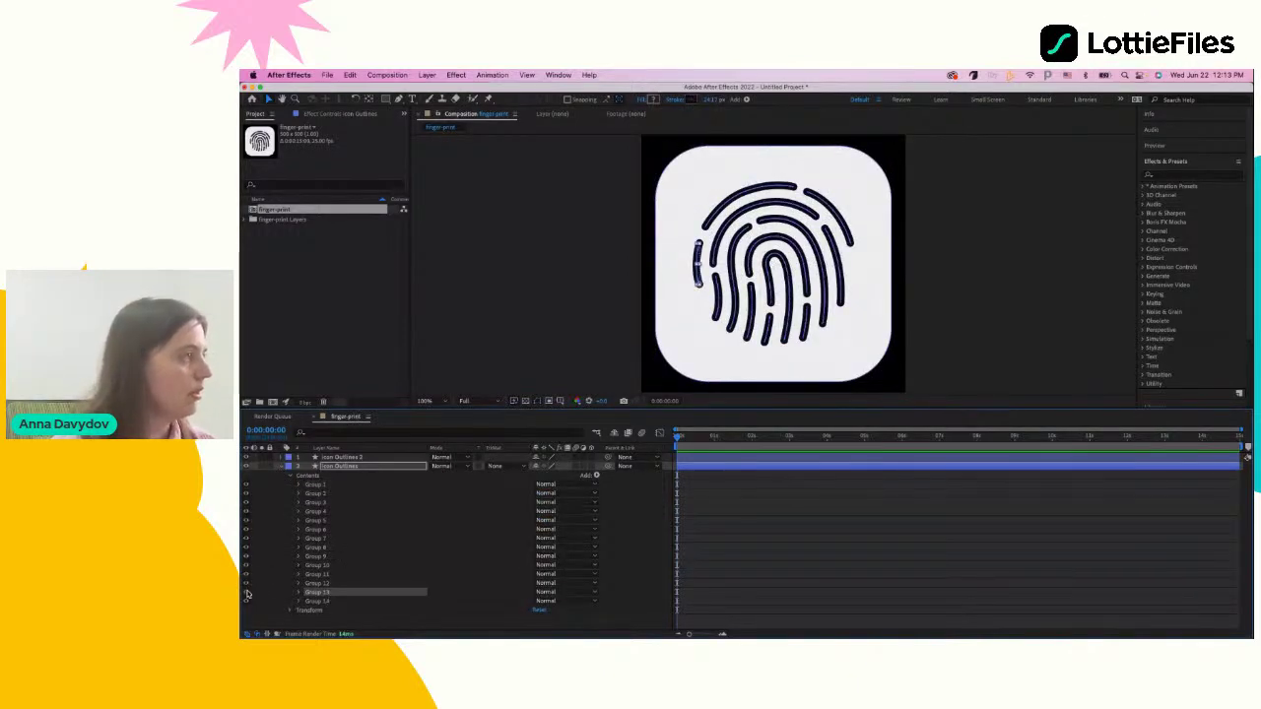
left_click(657, 193)
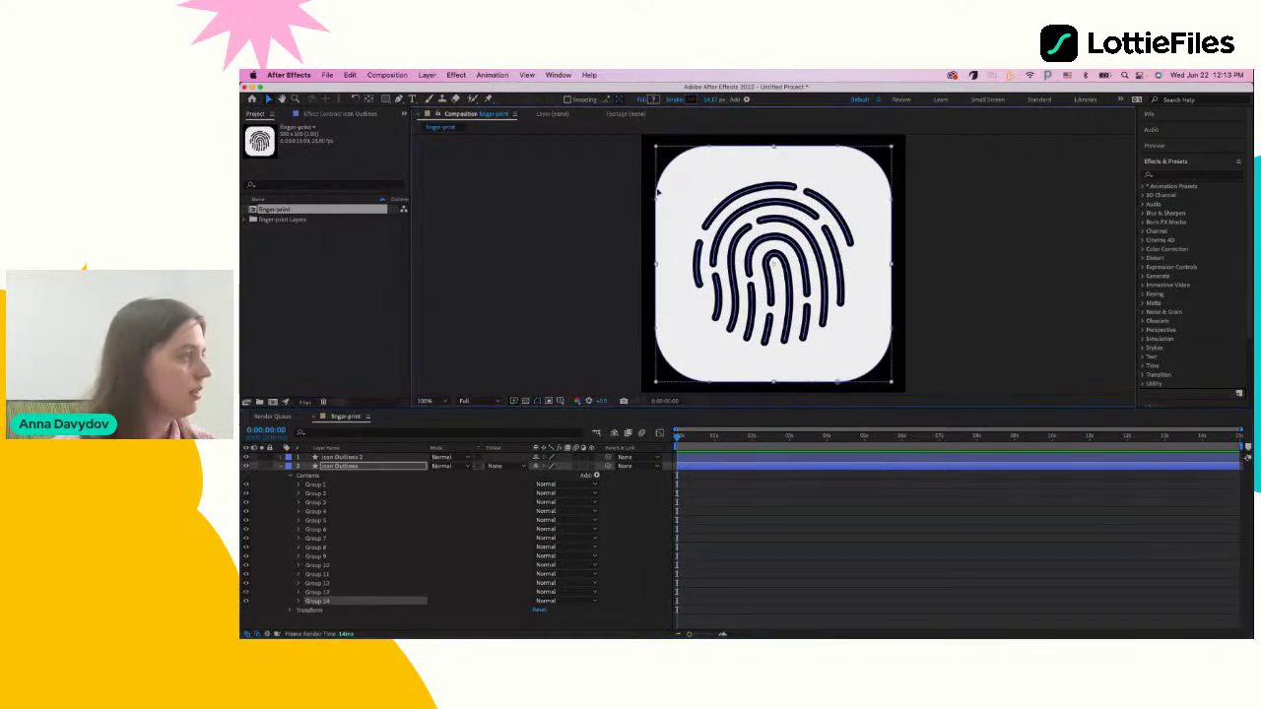
left_click(246, 602)
left_click(246, 602)
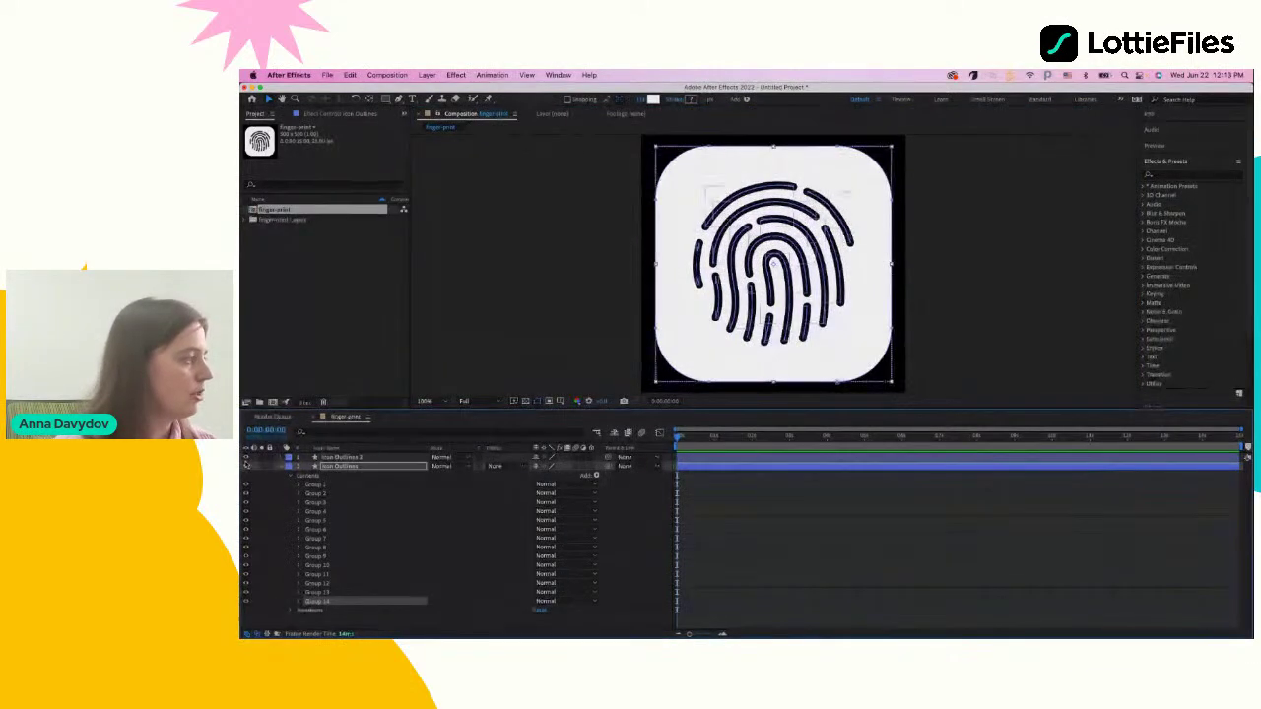
left_click(335, 466)
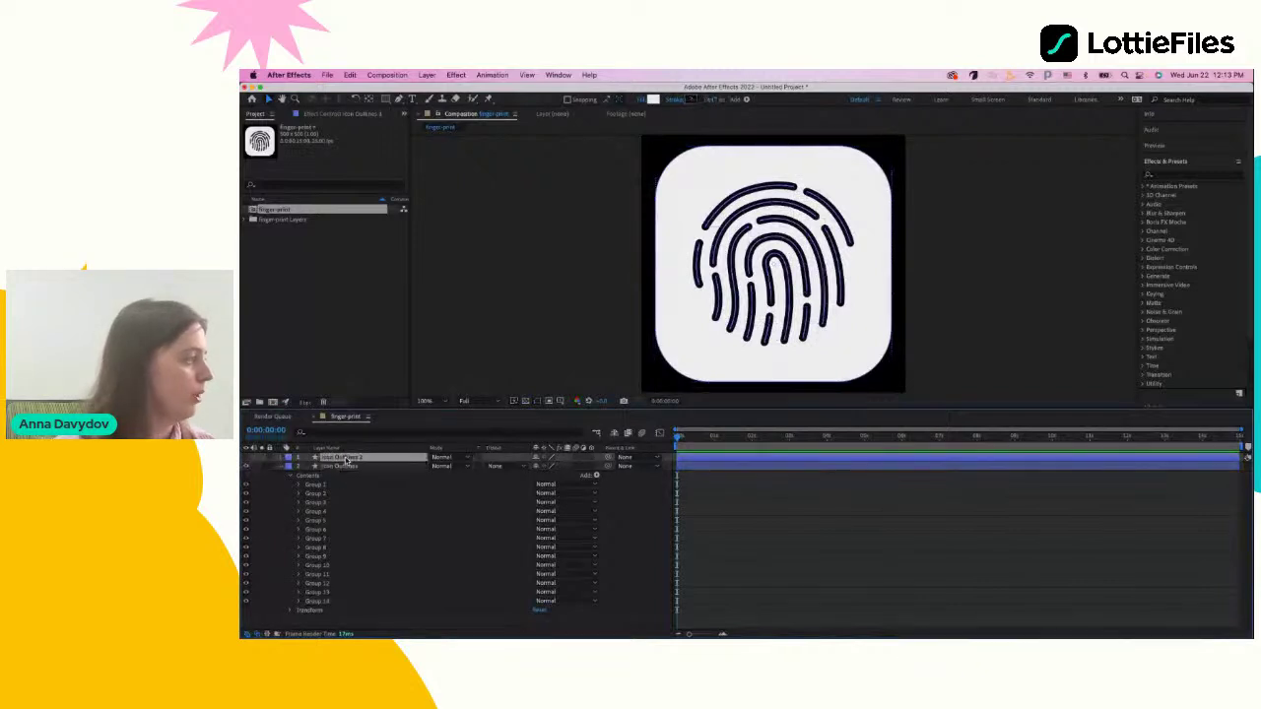
left_click(305, 602)
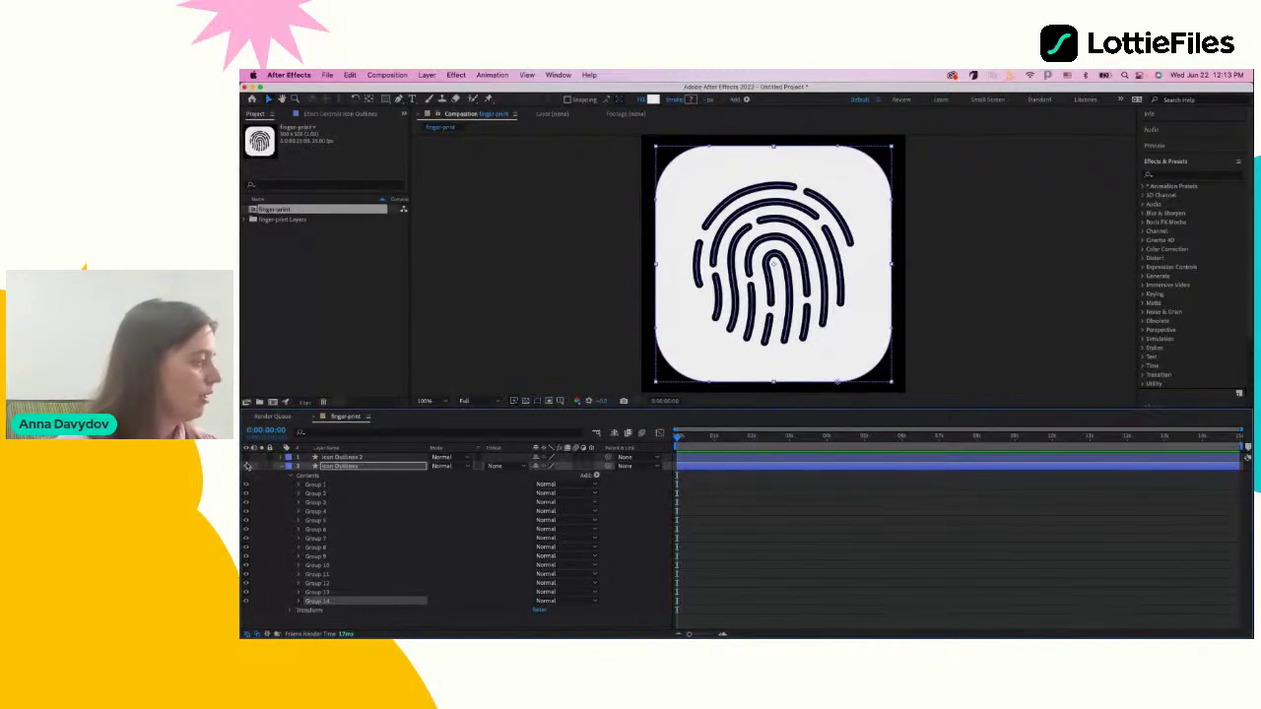
left_click(245, 601)
left_click(246, 602)
Delete Groups 1 to 13 from the lower Icon Outlines layer, keeping only the background shape in Group 14
left_click(347, 593)
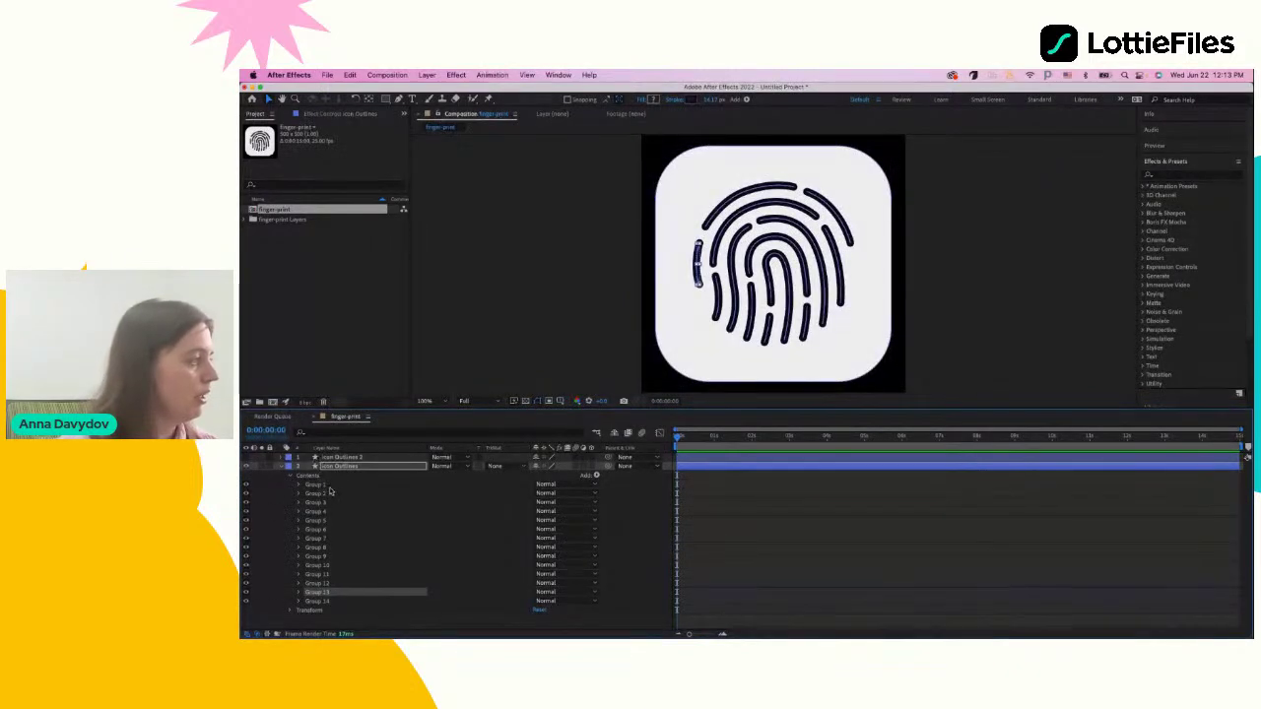
left_click(325, 486, "shift")
key("Delete")
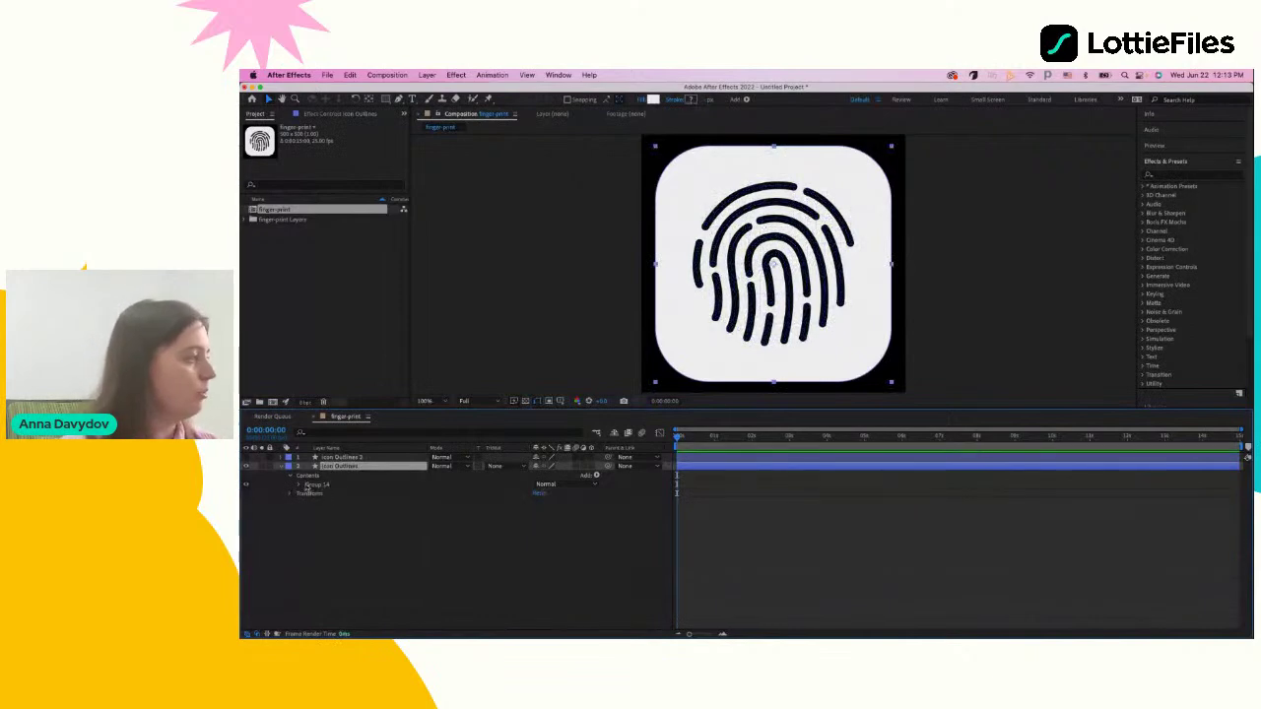
left_click(310, 487)
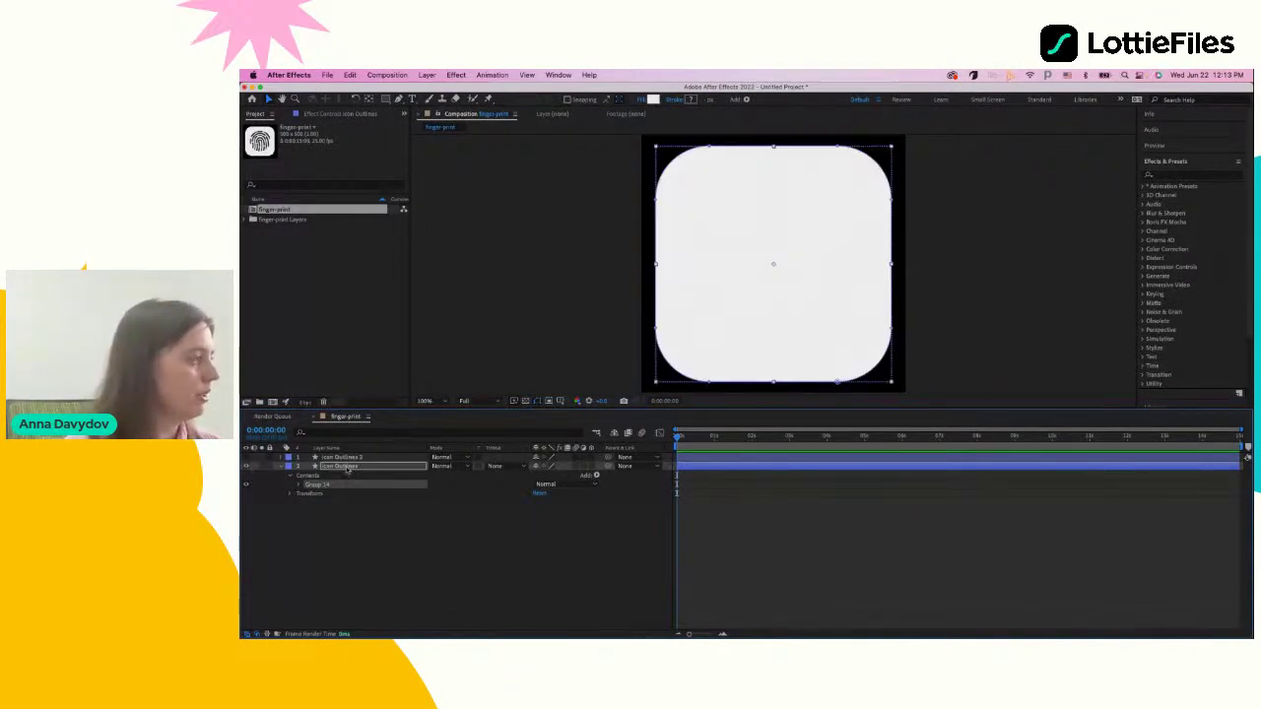
Rename the lower Icon Outlines layer as bg
right_click(350, 468)
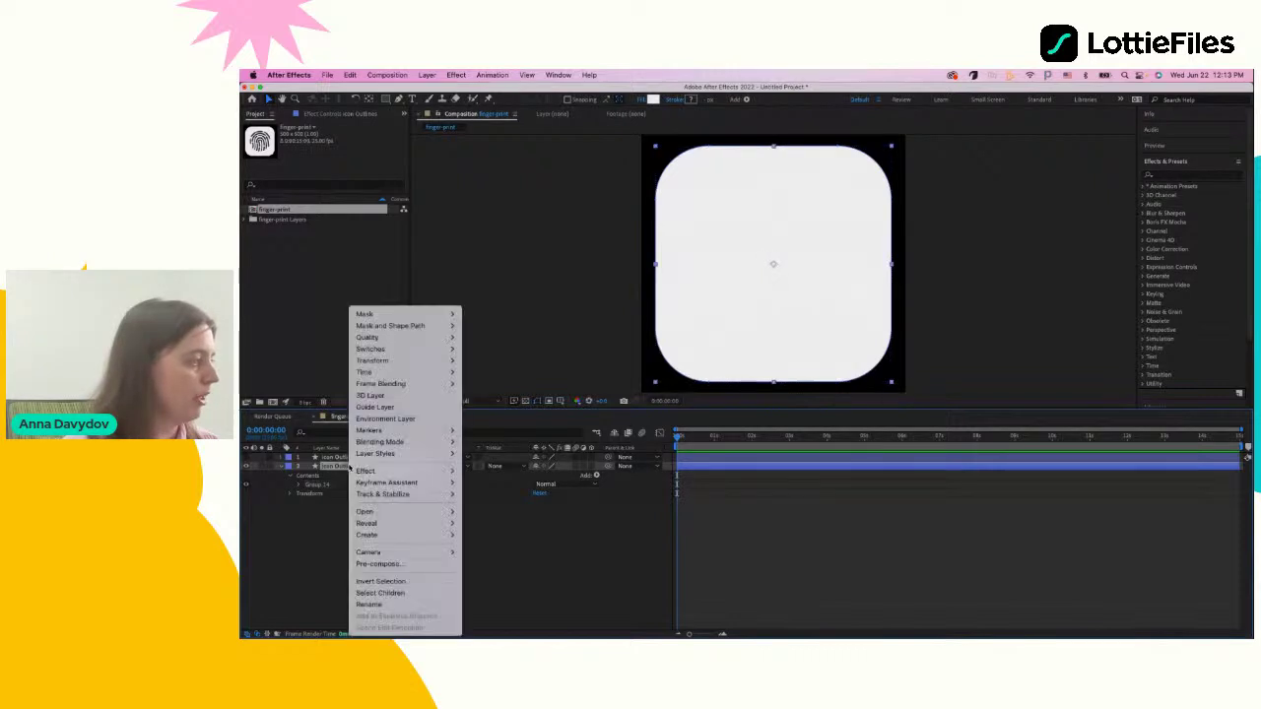
left_click(386, 604)
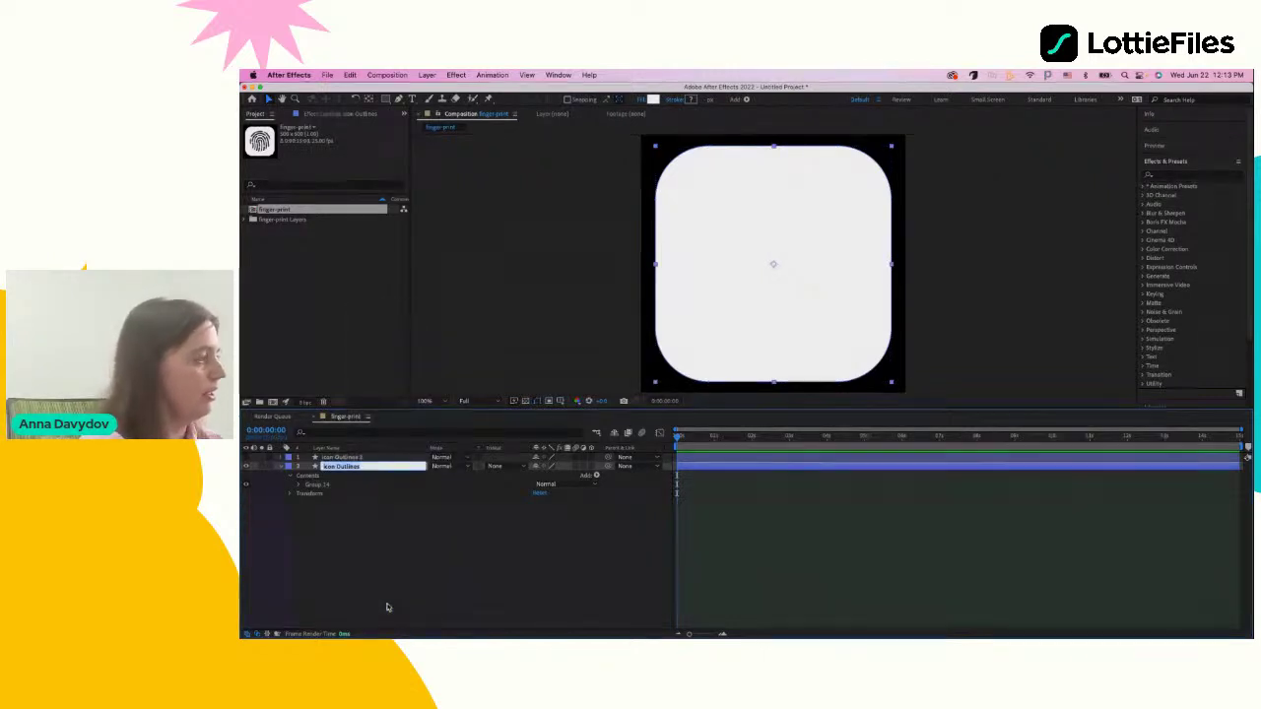
type("bg")
left_click(420, 565)
Delete the background shape, Group 14, from the Icon Outlines 2 layer and lock the bg layer
left_click(353, 459)
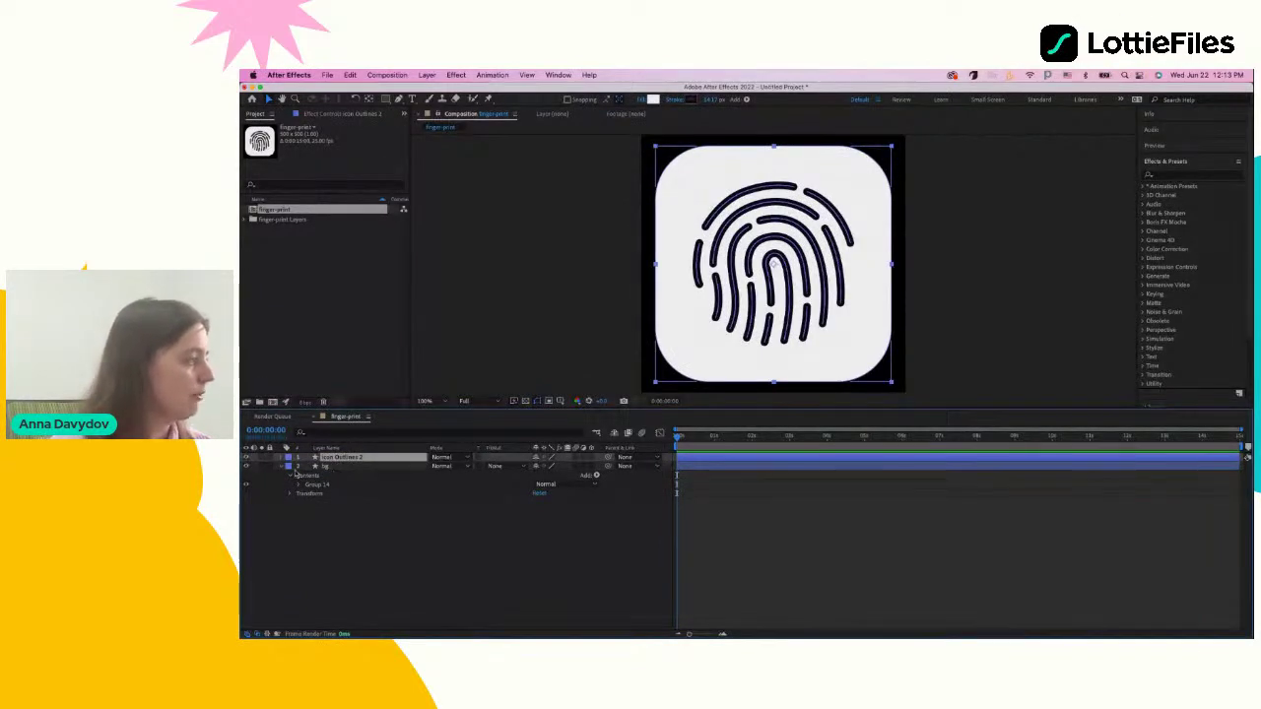
left_click(287, 458)
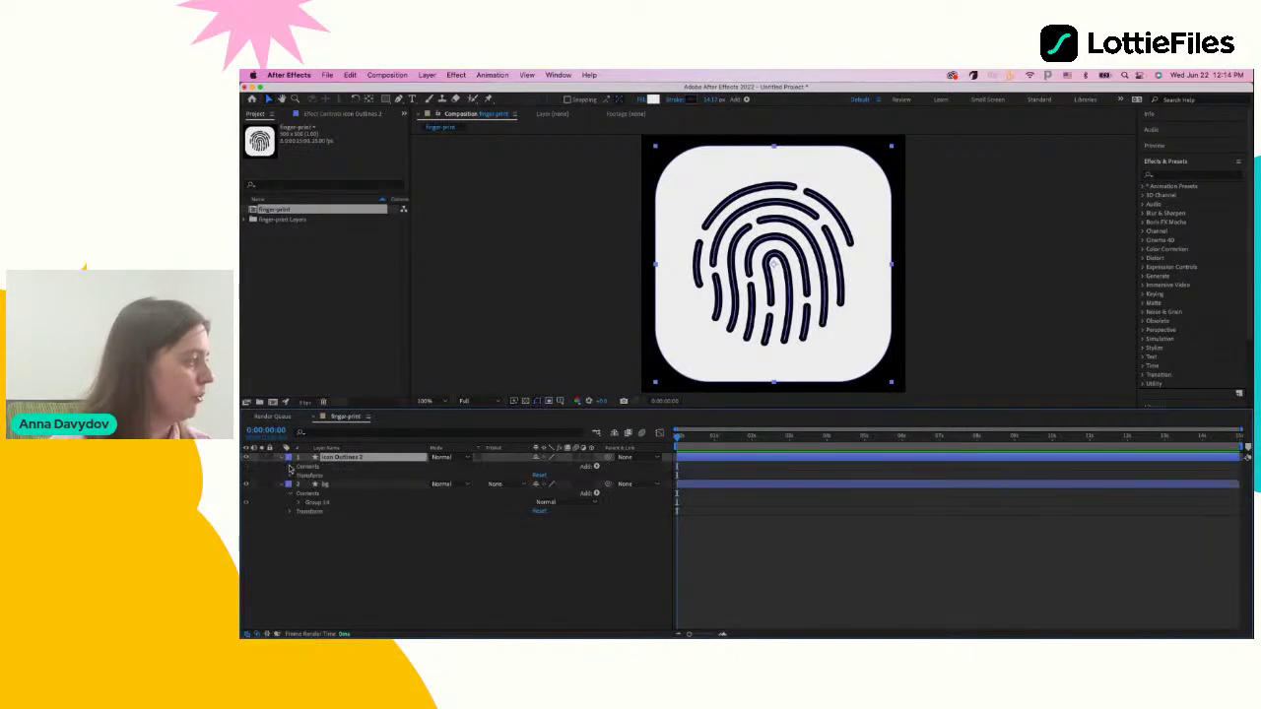
left_click(291, 468)
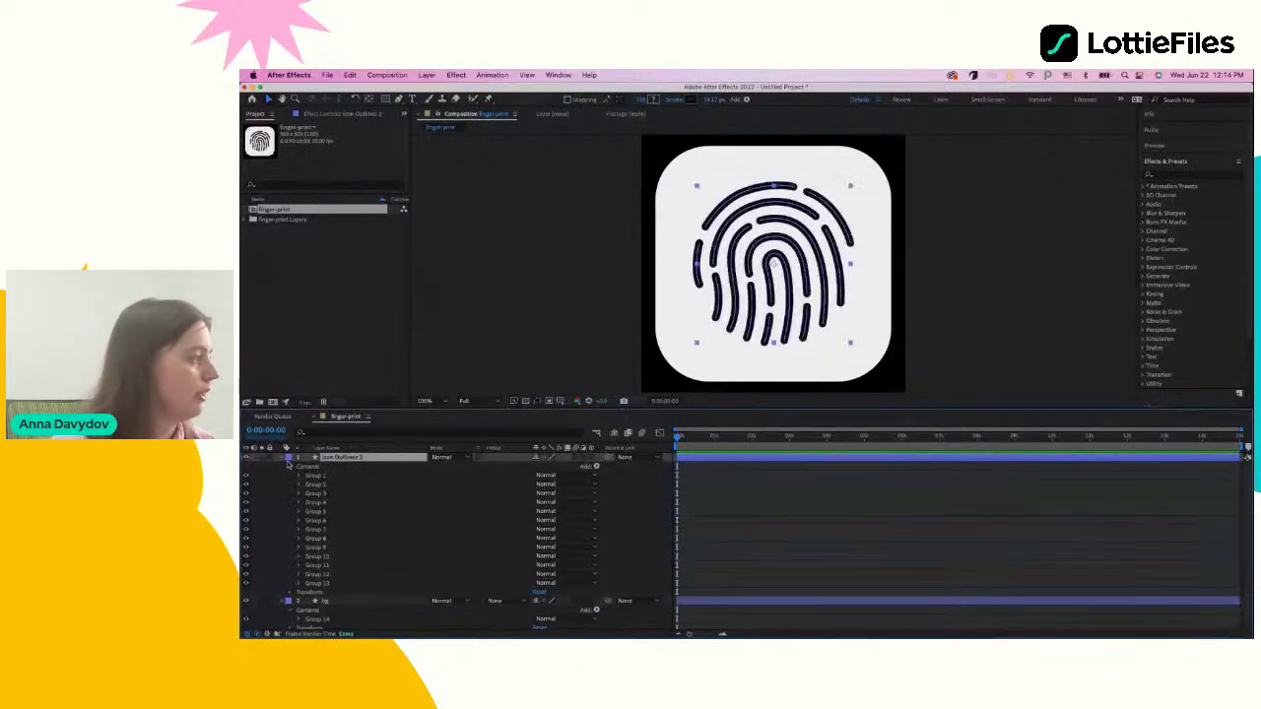
left_click(287, 458)
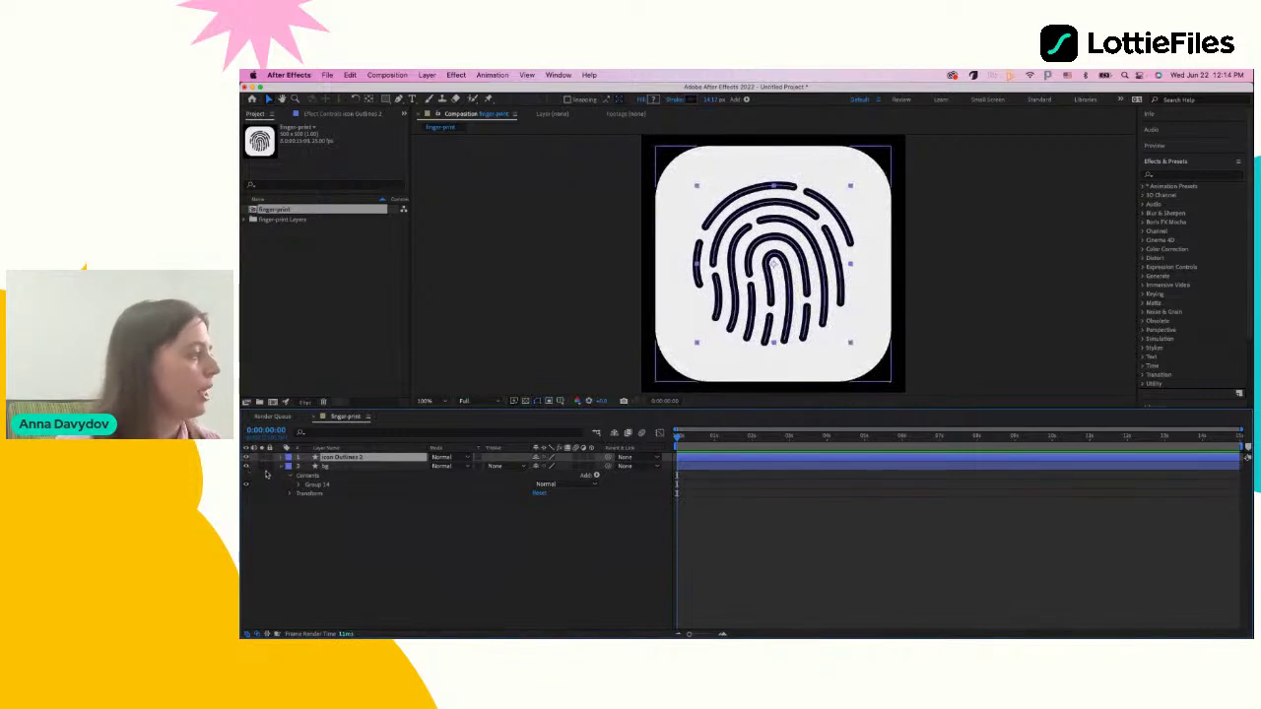
left_click(377, 467)
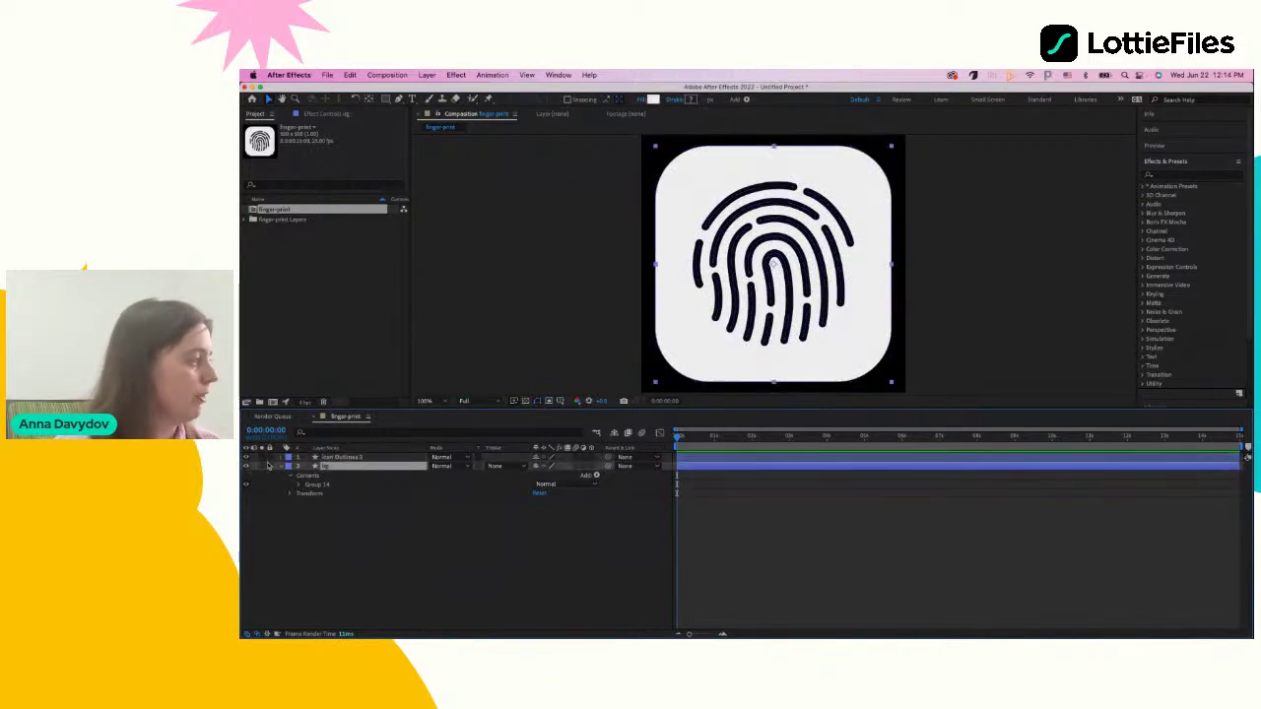
left_click(270, 467)
Save the project as finger-print2.aep
key("super+s")
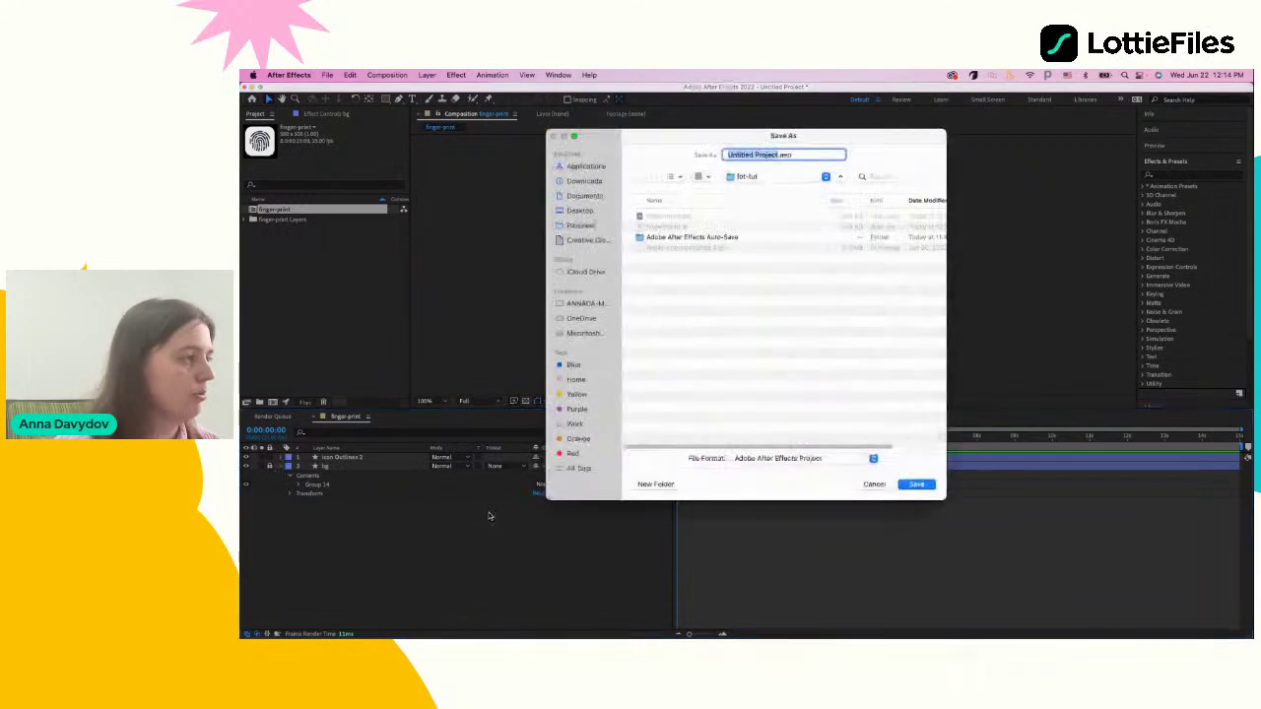
left_click(686, 217)
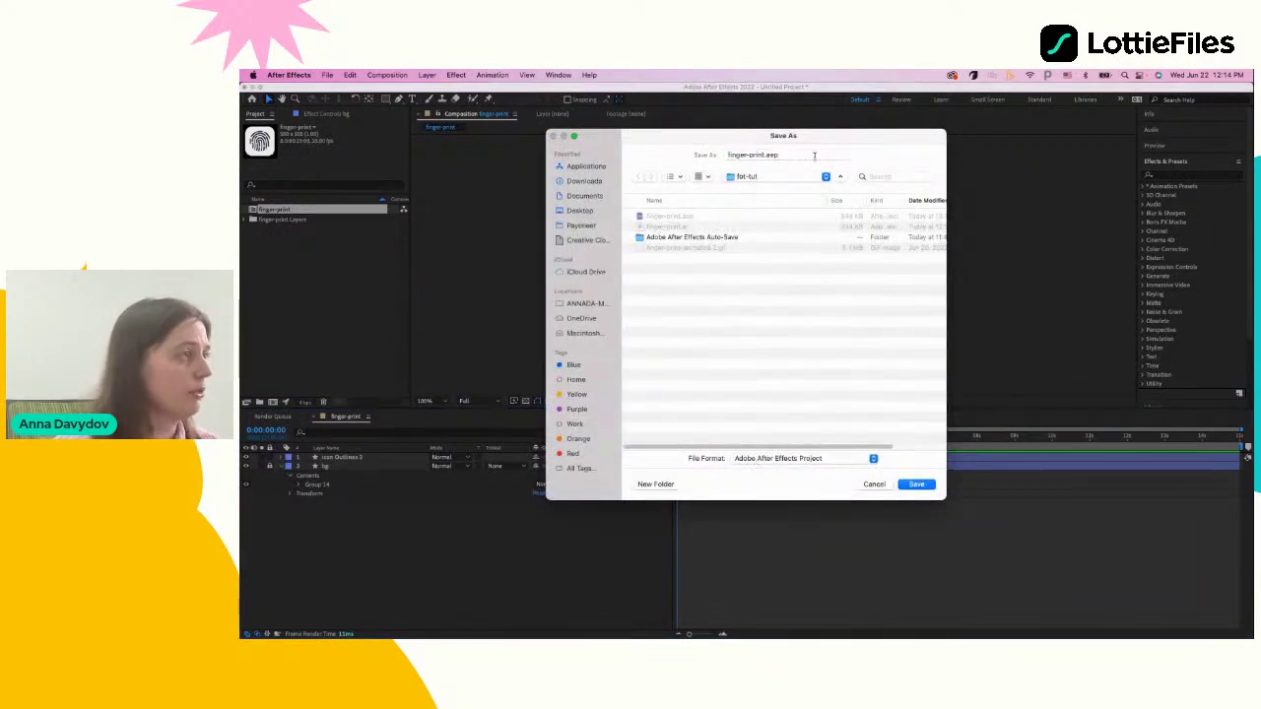
left_click(761, 155)
key("Return")
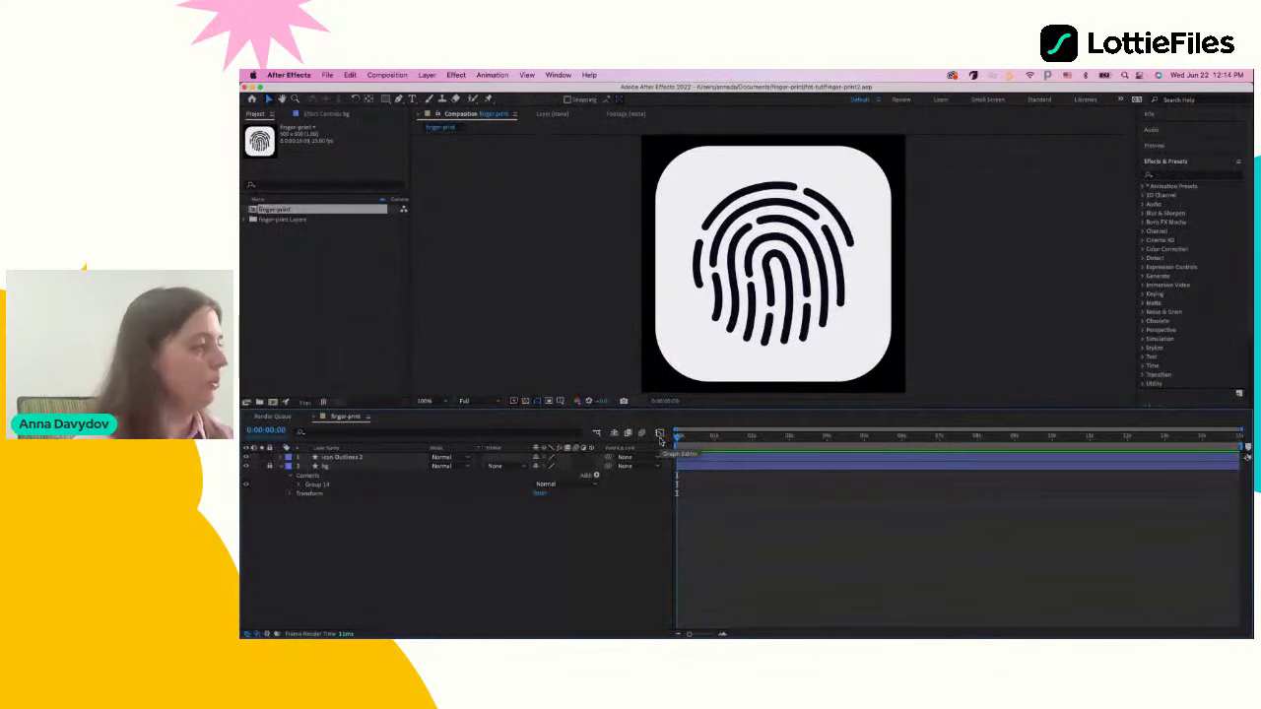
Move the playhead near the start of the timeline and toggle the Icon Outlines 2 layer's visibility to examine the fingerprint lines
left_click(711, 455)
left_click(705, 435)
left_click(678, 436)
left_click(363, 459)
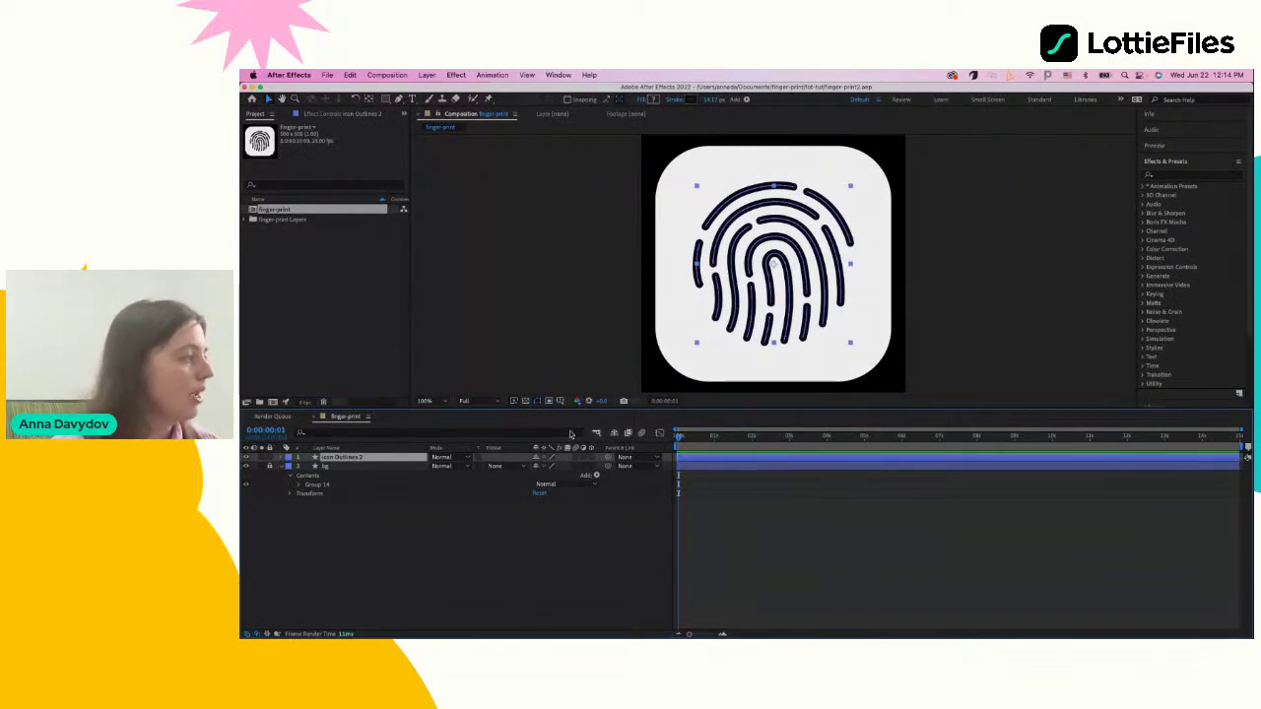
left_click(246, 458)
left_click(502, 300)
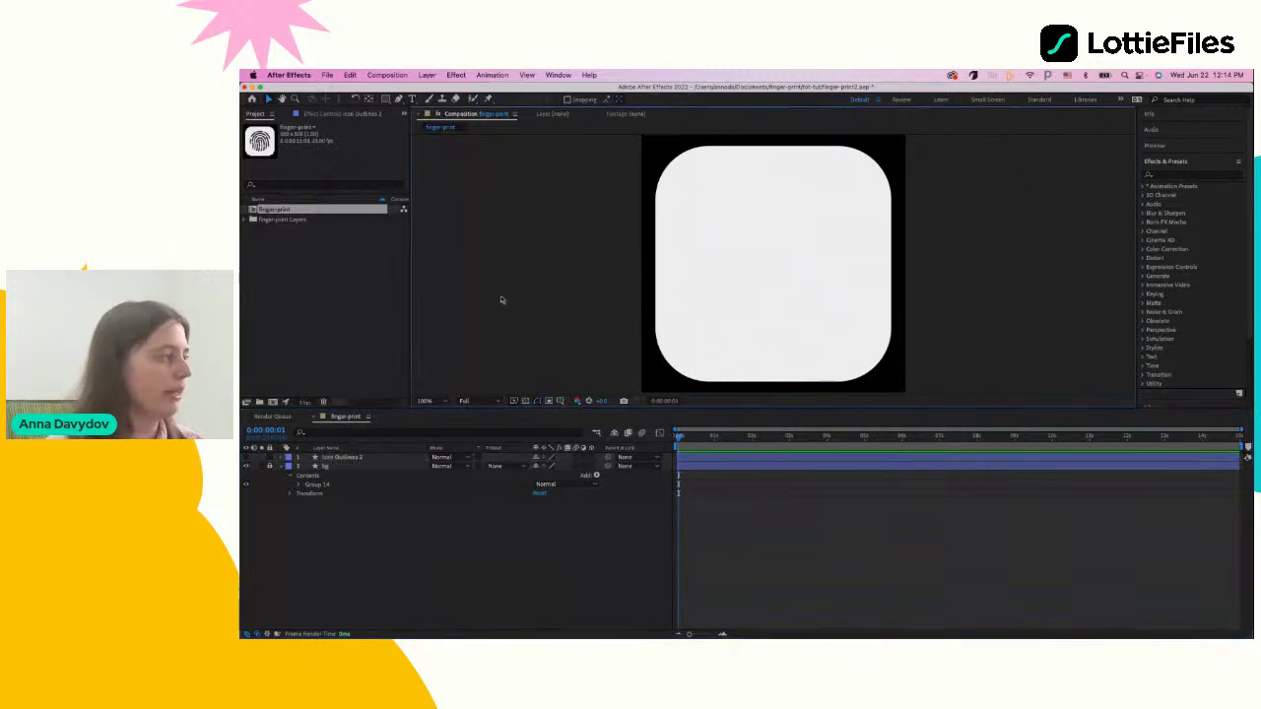
left_click(343, 458)
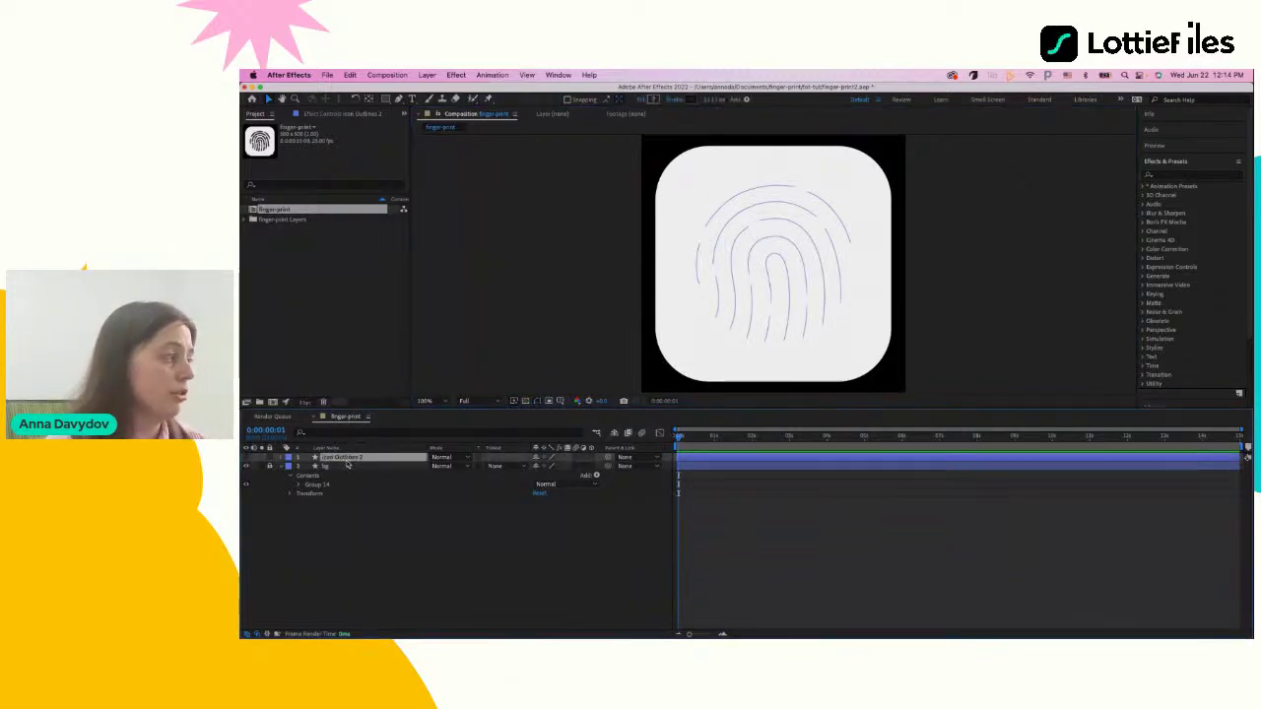
left_click(246, 458)
Duplicate the Icon Outlines 2 layer containing the fingerprint lines
left_click(344, 458)
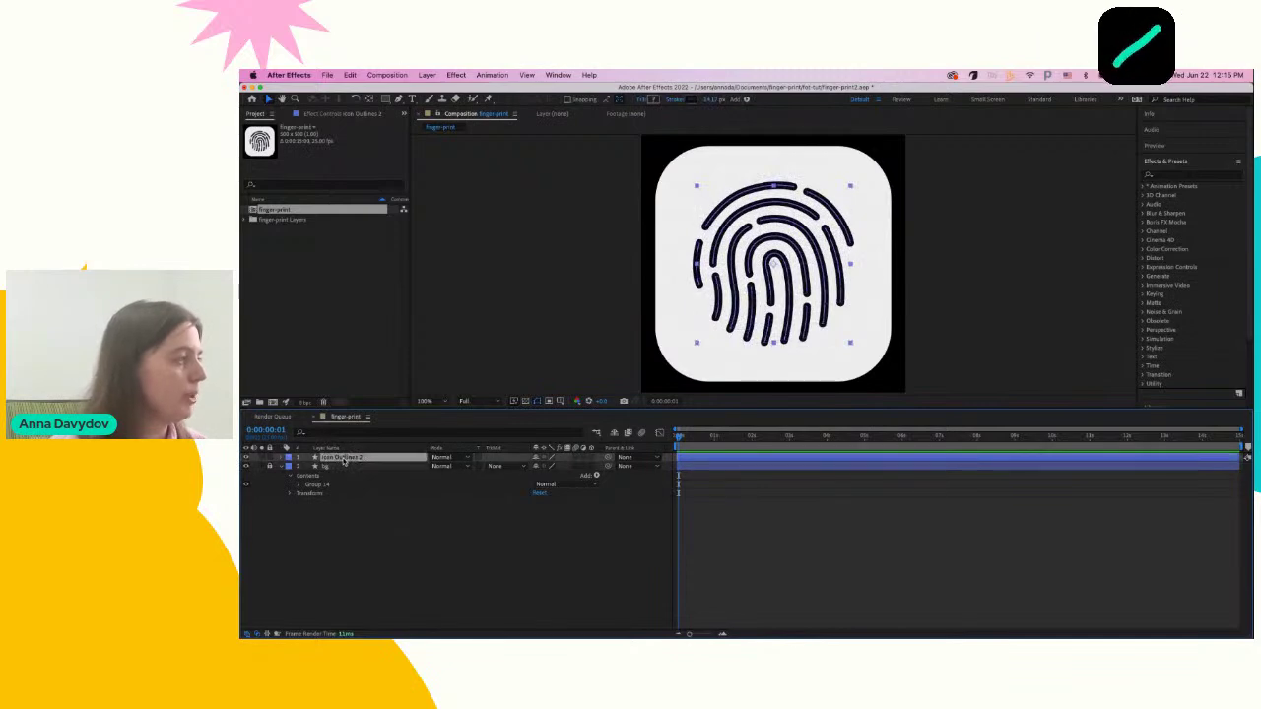
key("super+d")
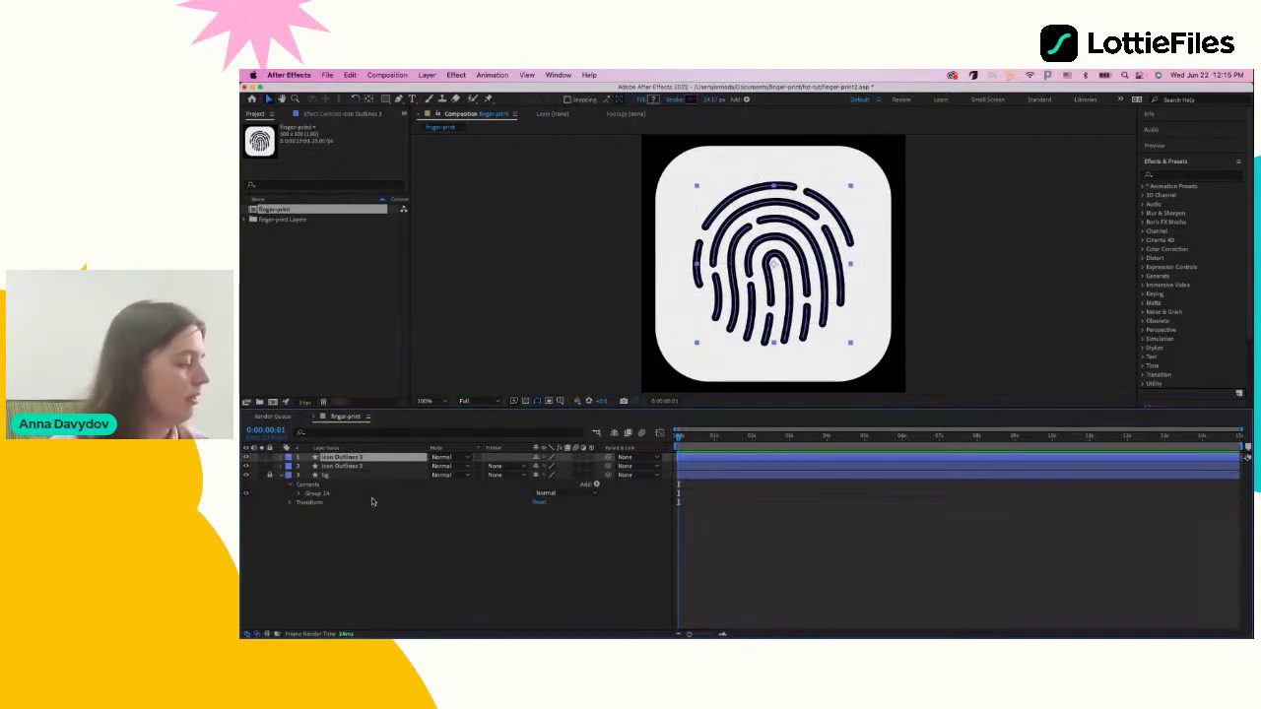
Change the stroke color of the lower fingerprint lines layer to light grey and hide the upper copy
left_click(340, 468)
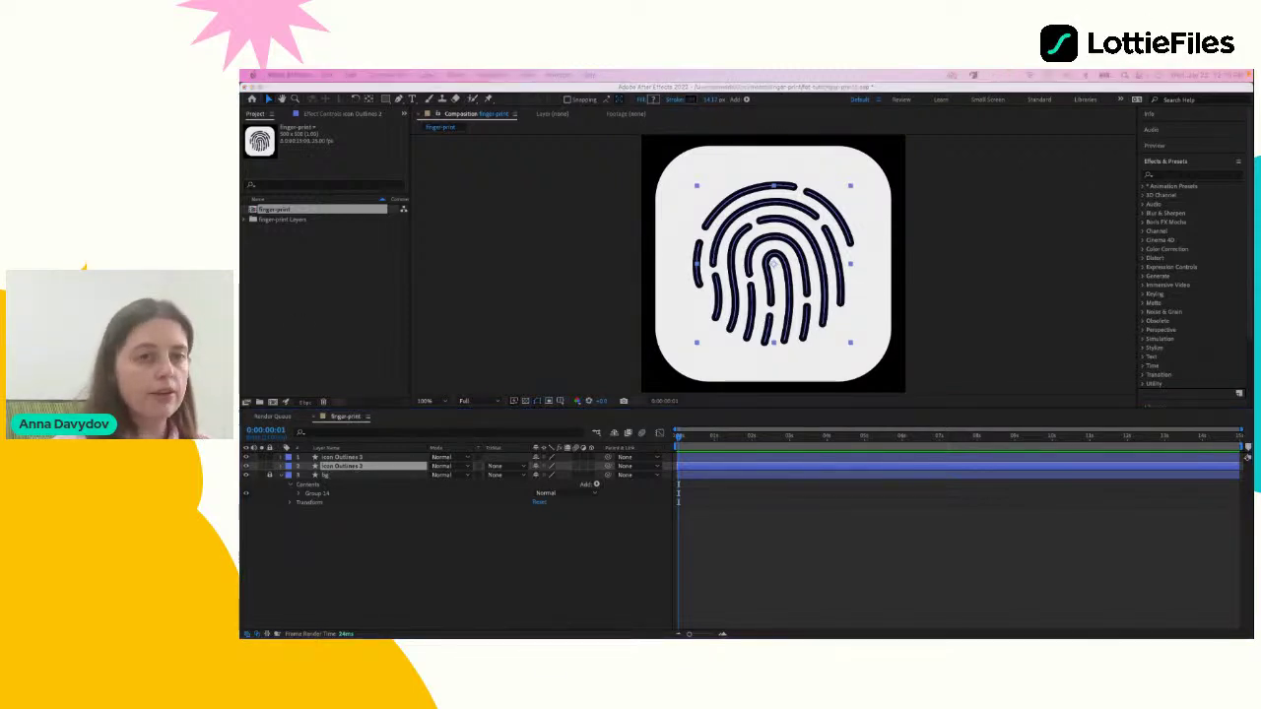
left_click(689, 100)
left_click_drag(473, 263, 471, 267)
left_click(712, 235)
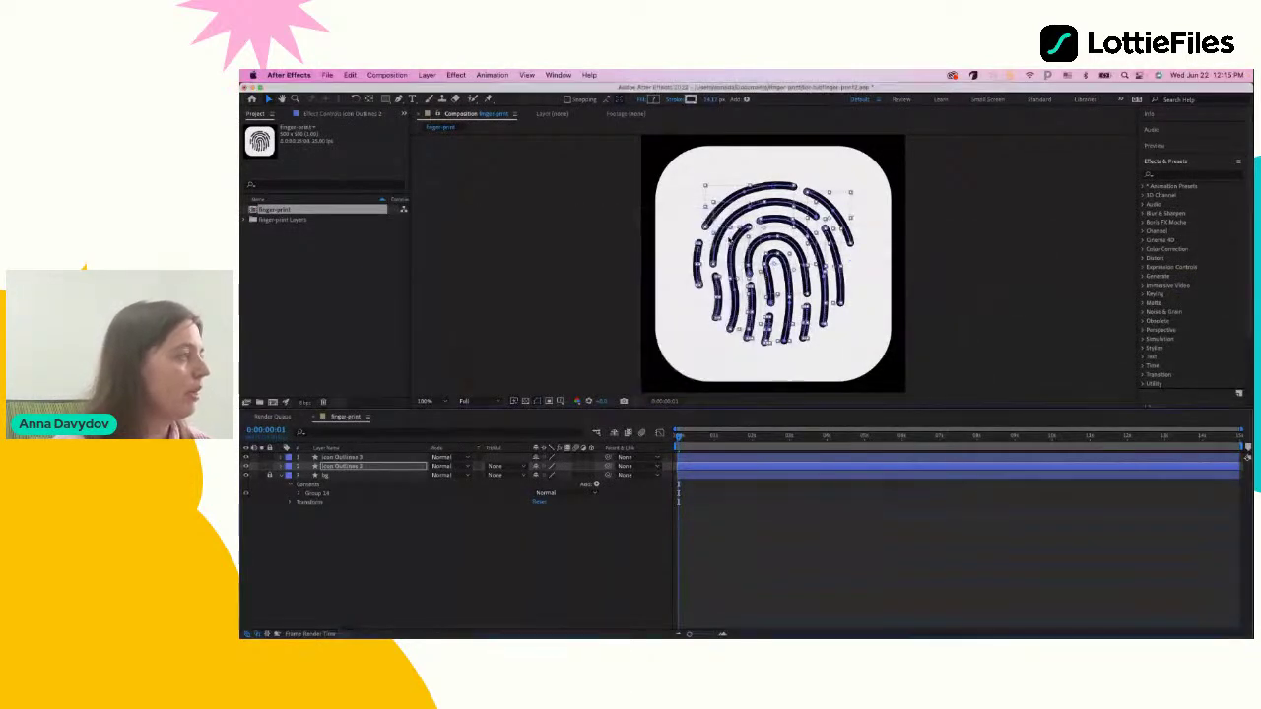
left_click(402, 586)
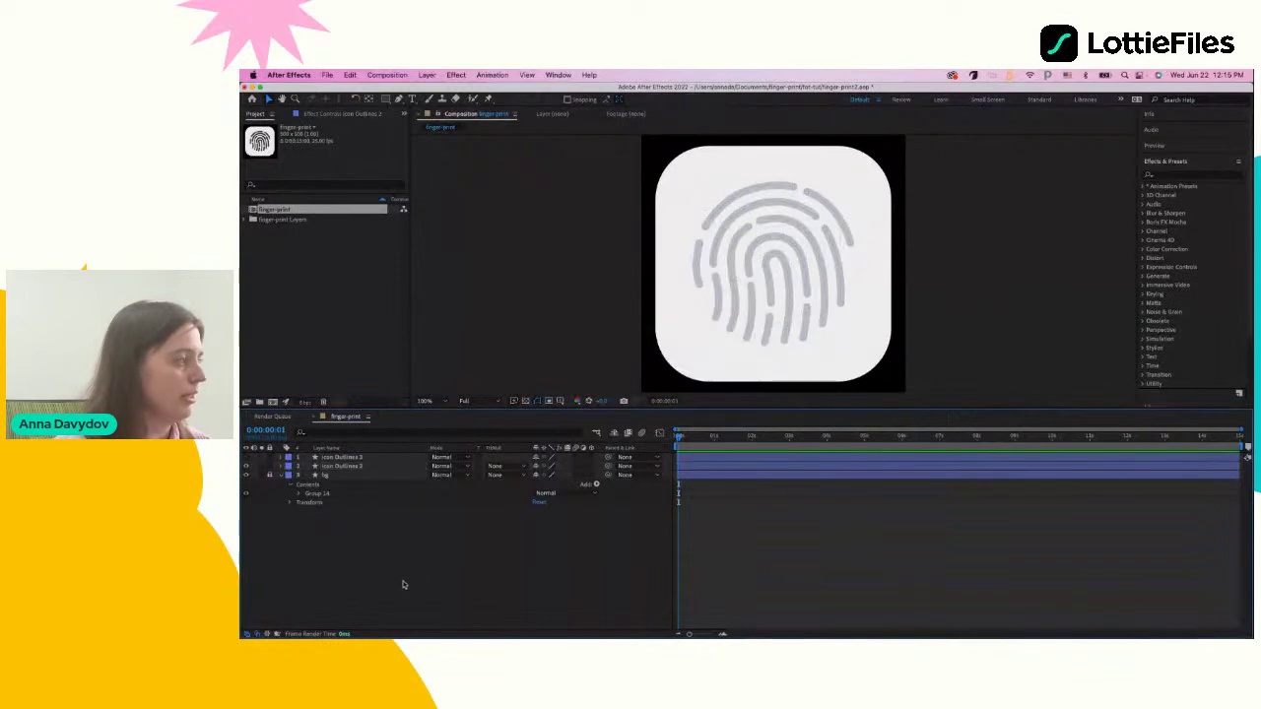
Rename the grey Icon Outlines 2 layer as "icon bg lines" and lock it
left_click(340, 467)
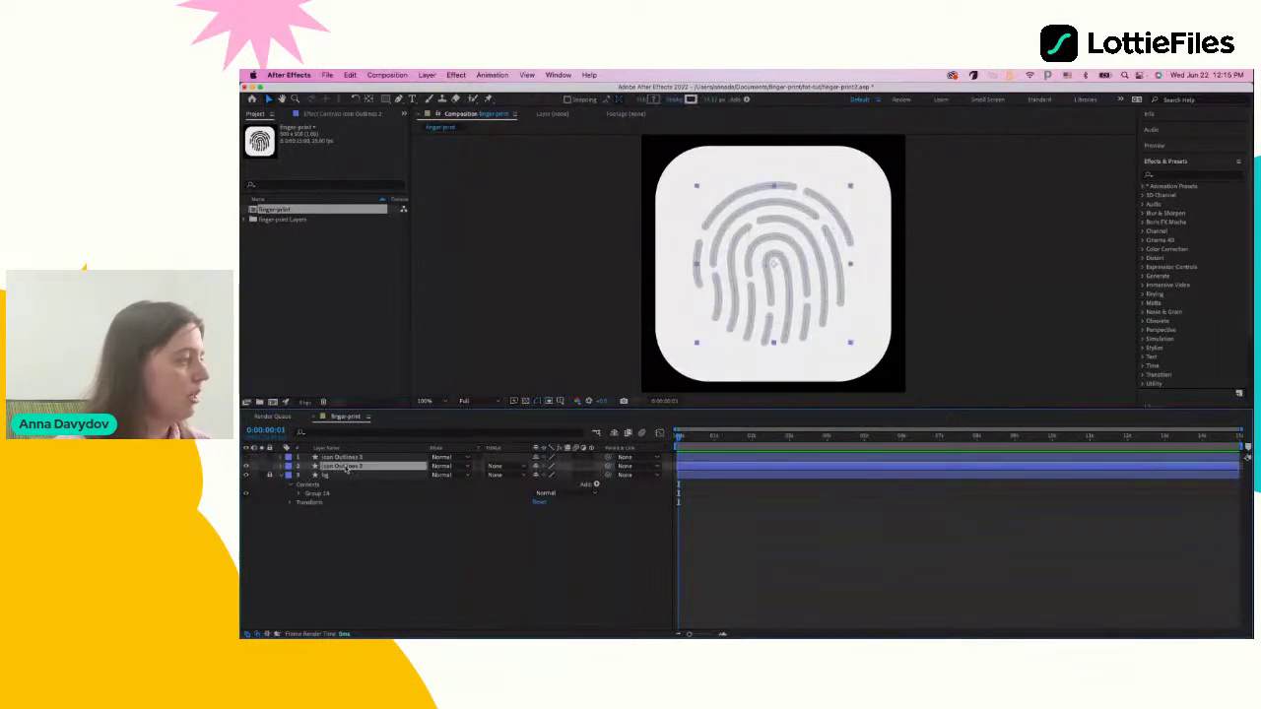
right_click(343, 467)
left_click(365, 604)
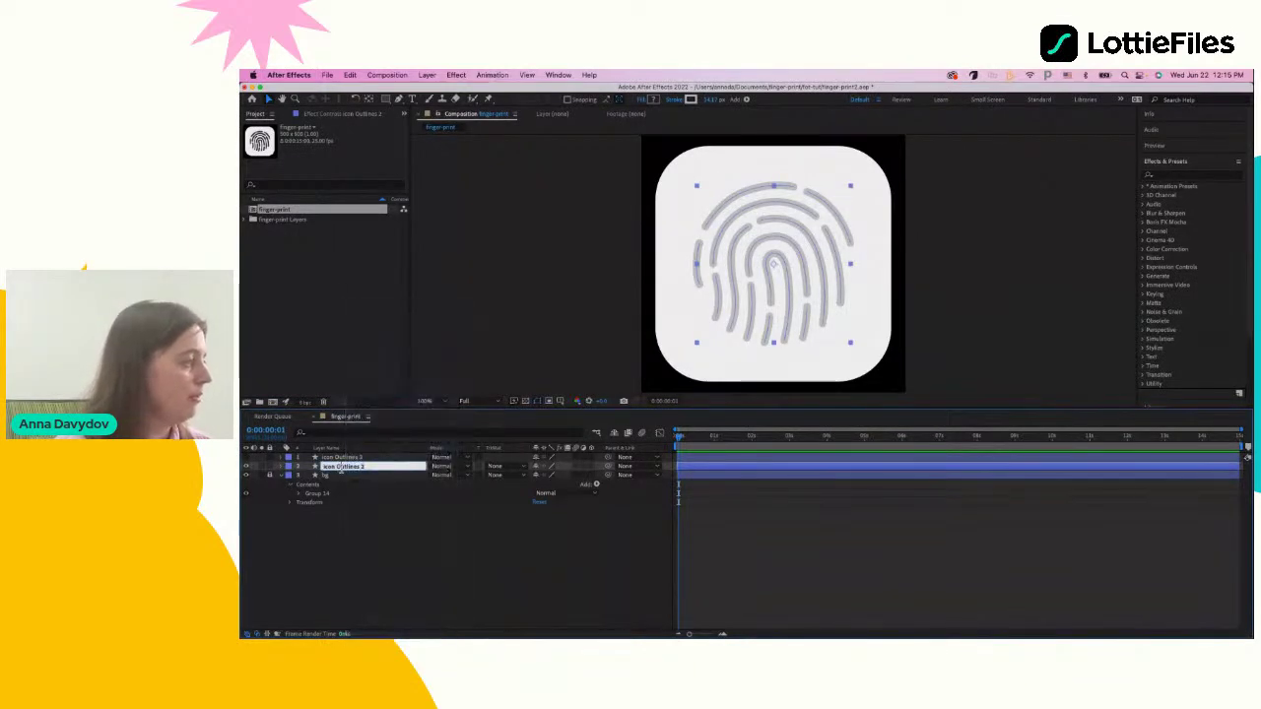
double_click(348, 467)
key("BackSpace")
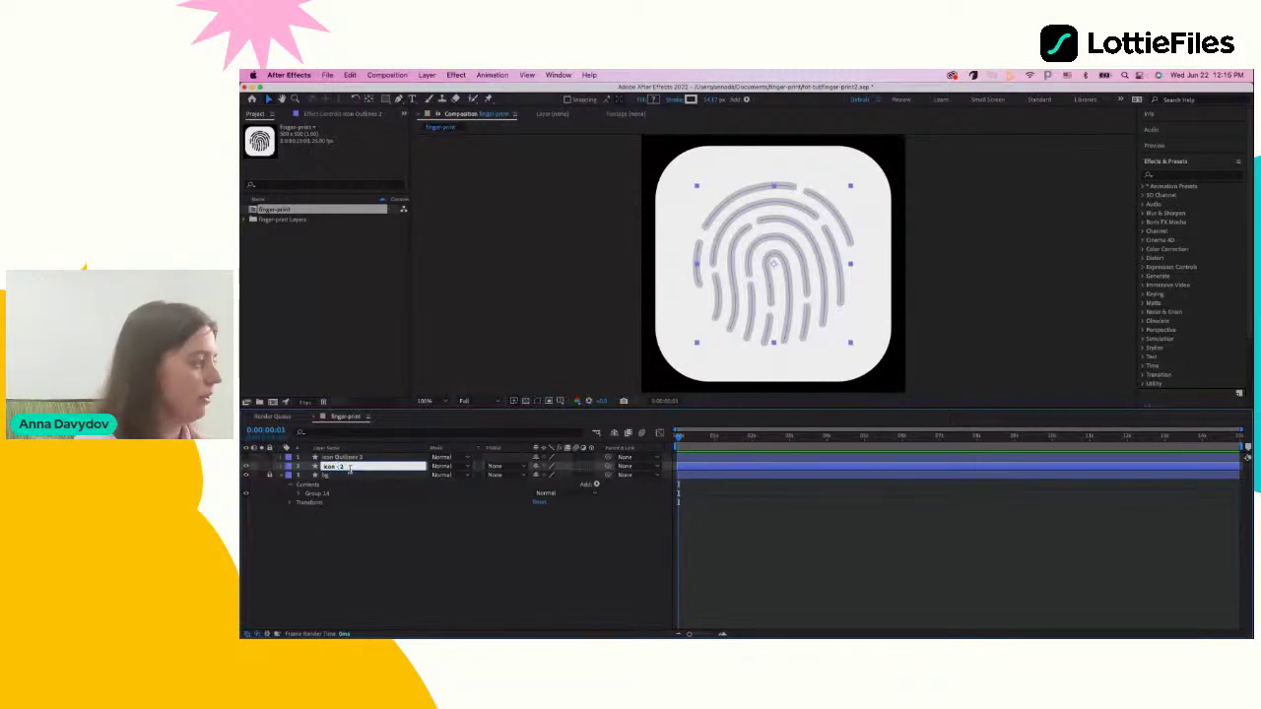
key("Delete")
key("Delete")
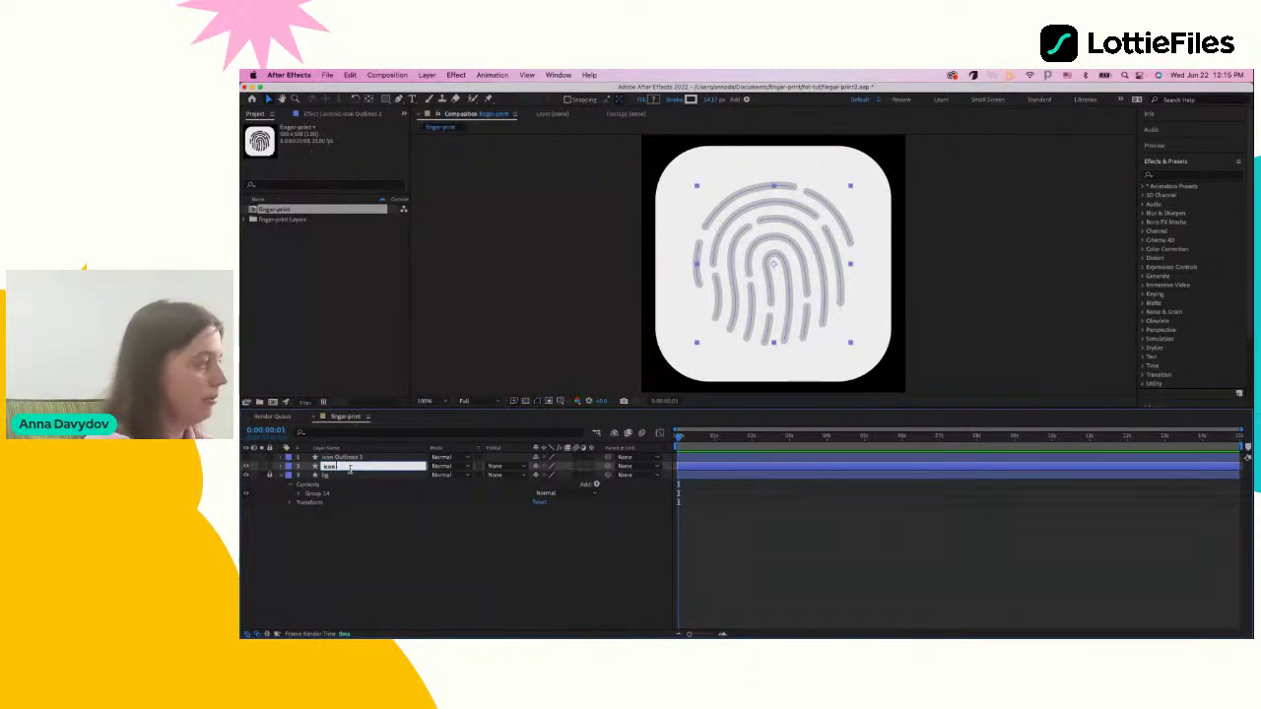
type("bg line")
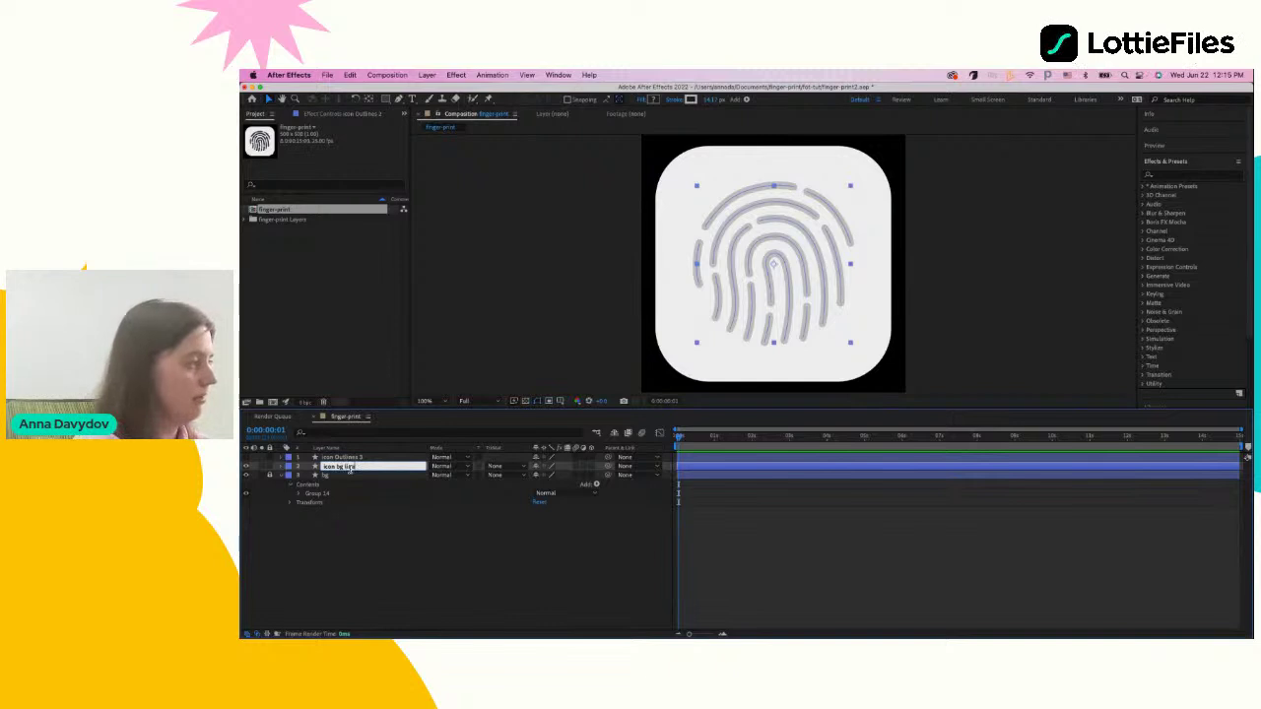
type("s")
key("Return")
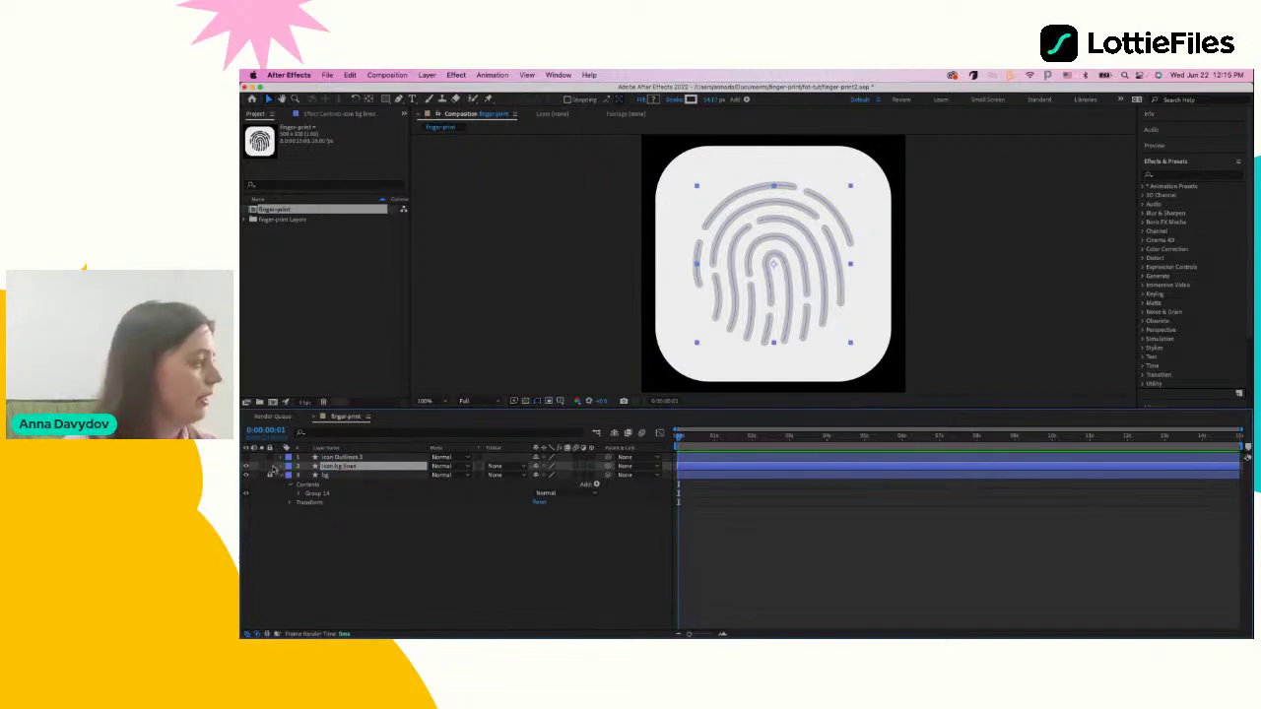
left_click(270, 466)
Make the top Icon Outlines 3 layer visible and check its stroke color settings
left_click(339, 458)
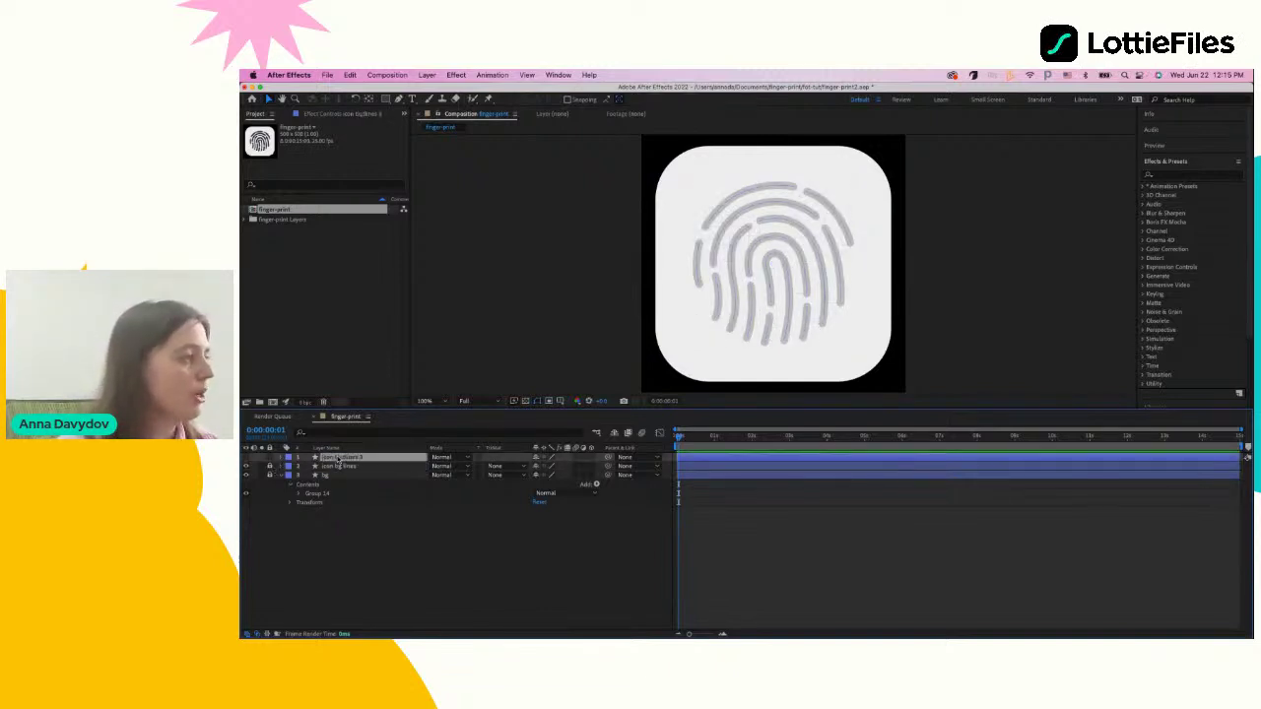
left_click(247, 458)
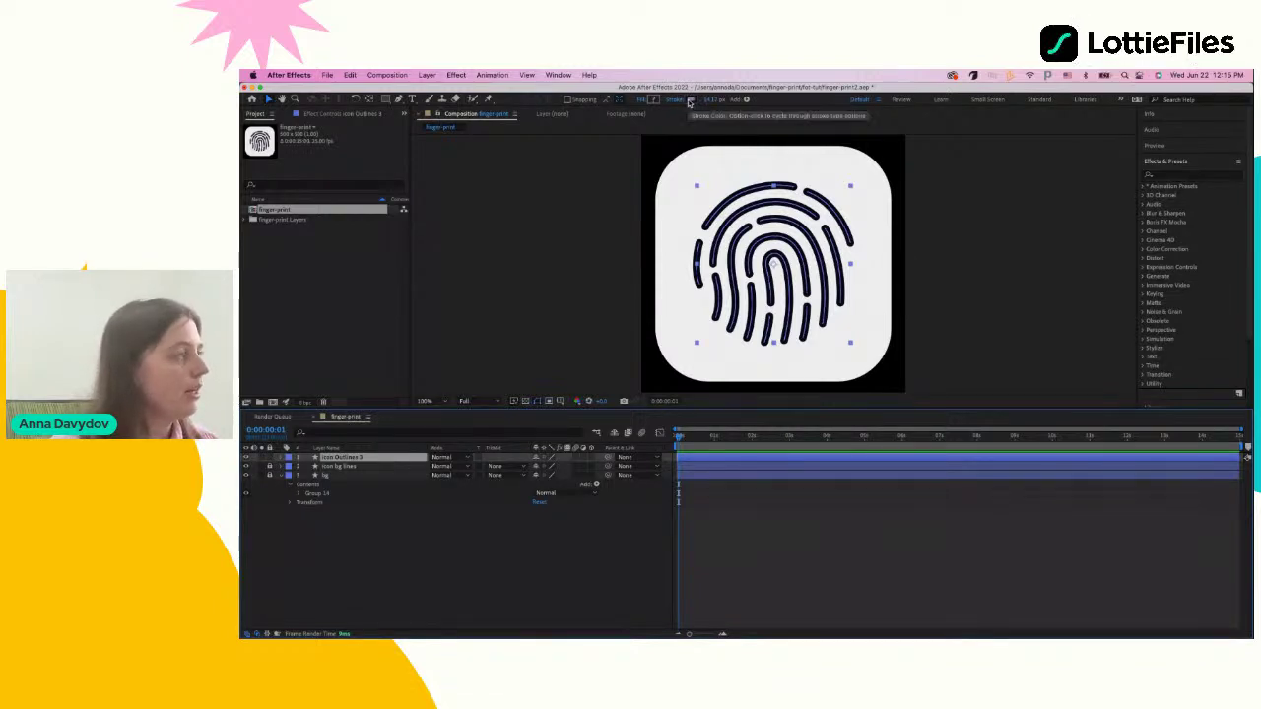
left_click(690, 101)
left_click(710, 236)
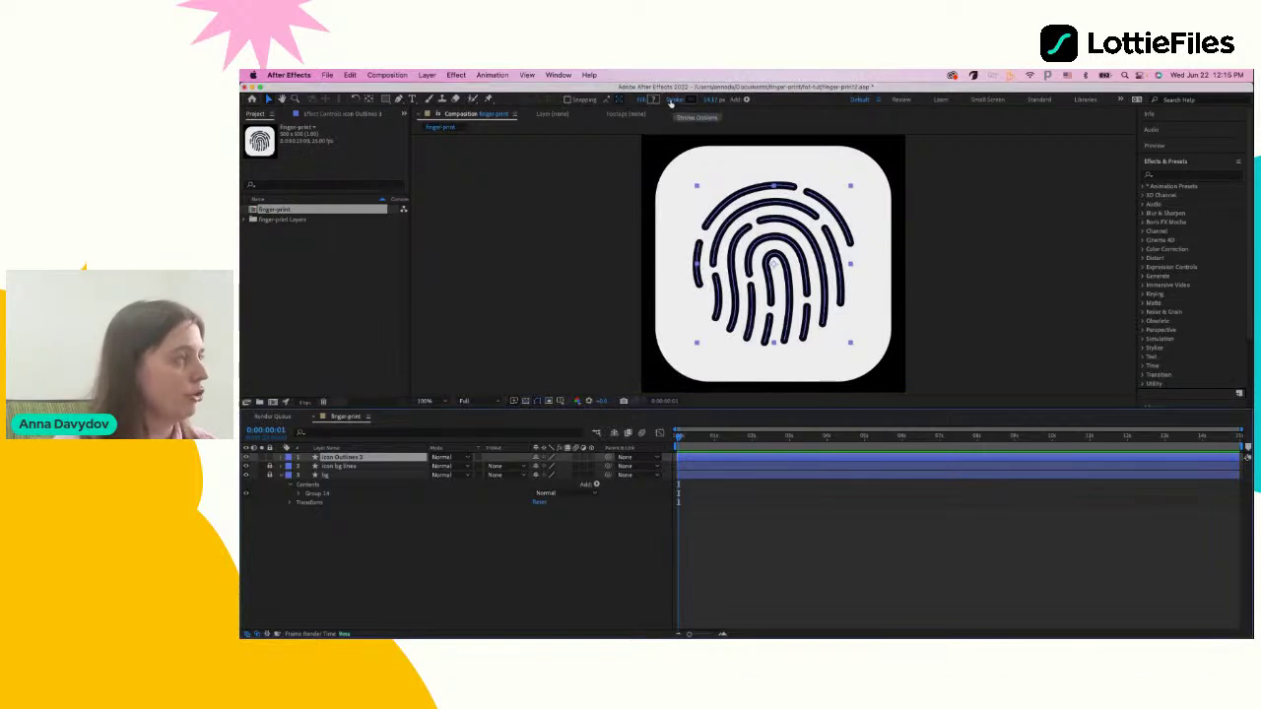
Change the stroke of the top Icon Outlines 3 layer to a linear gradient running from pink through blue to cyan
left_click(673, 102)
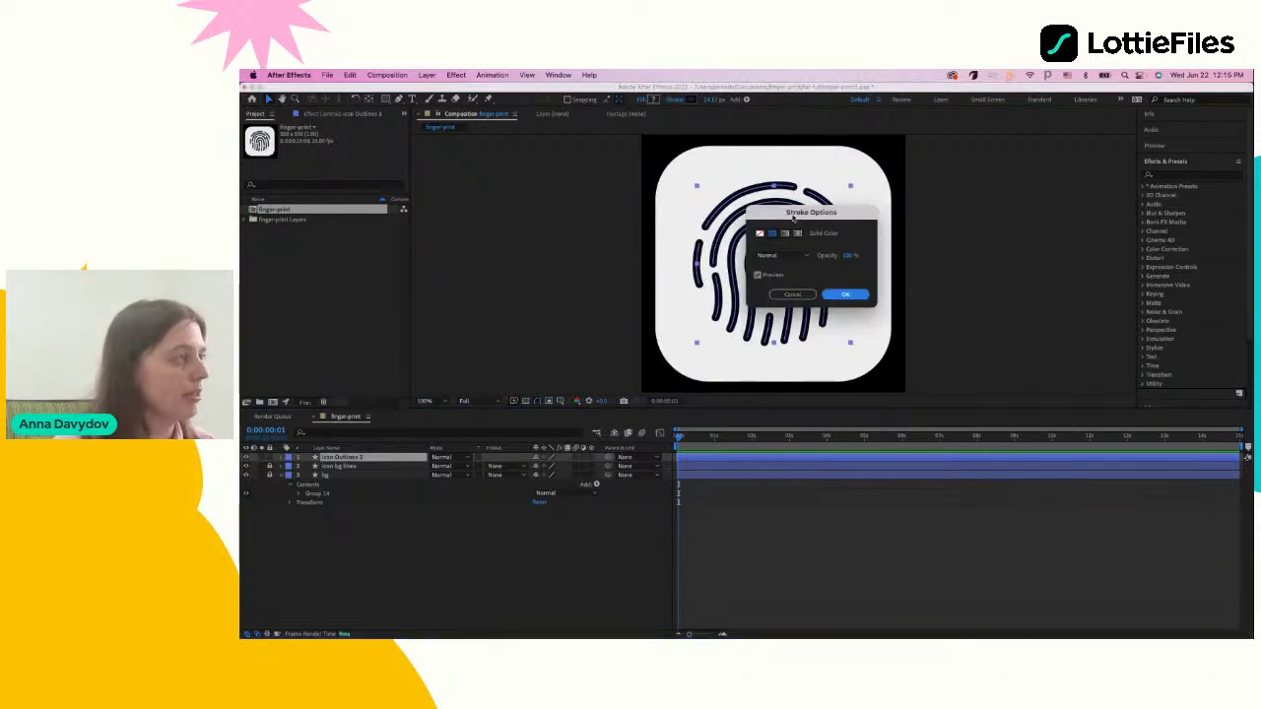
left_click_drag(796, 212, 520, 183)
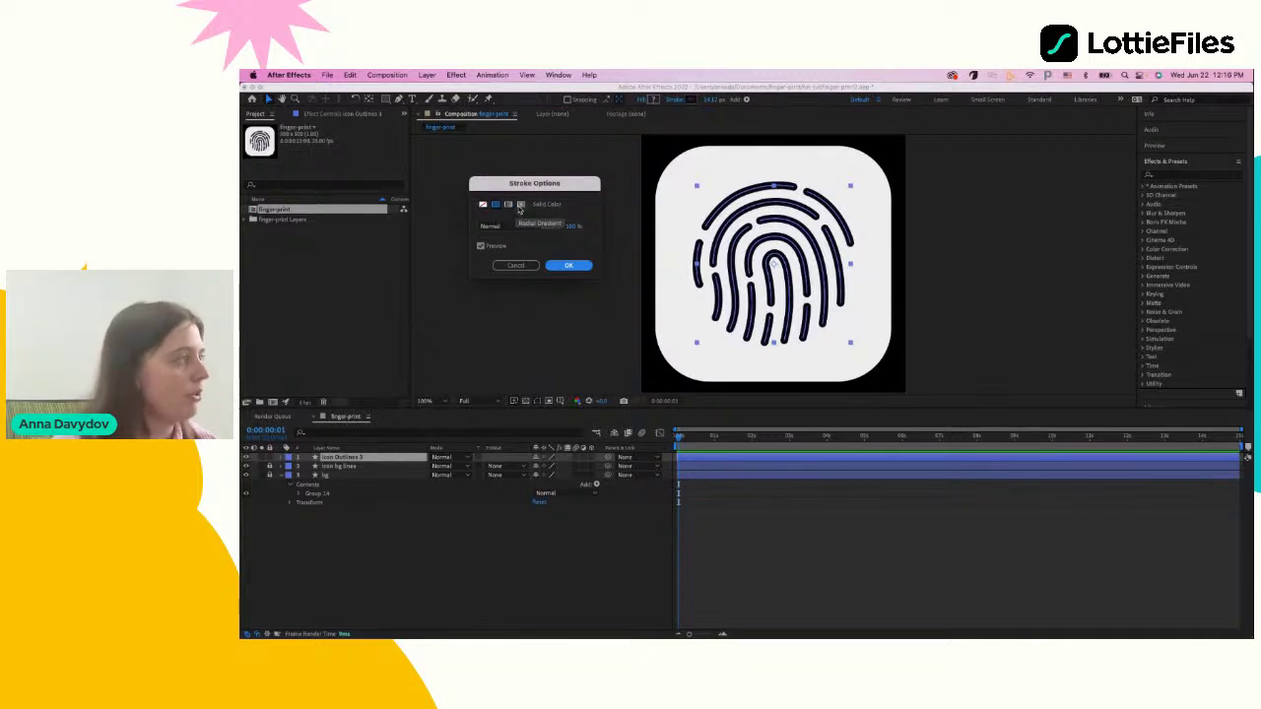
left_click(521, 205)
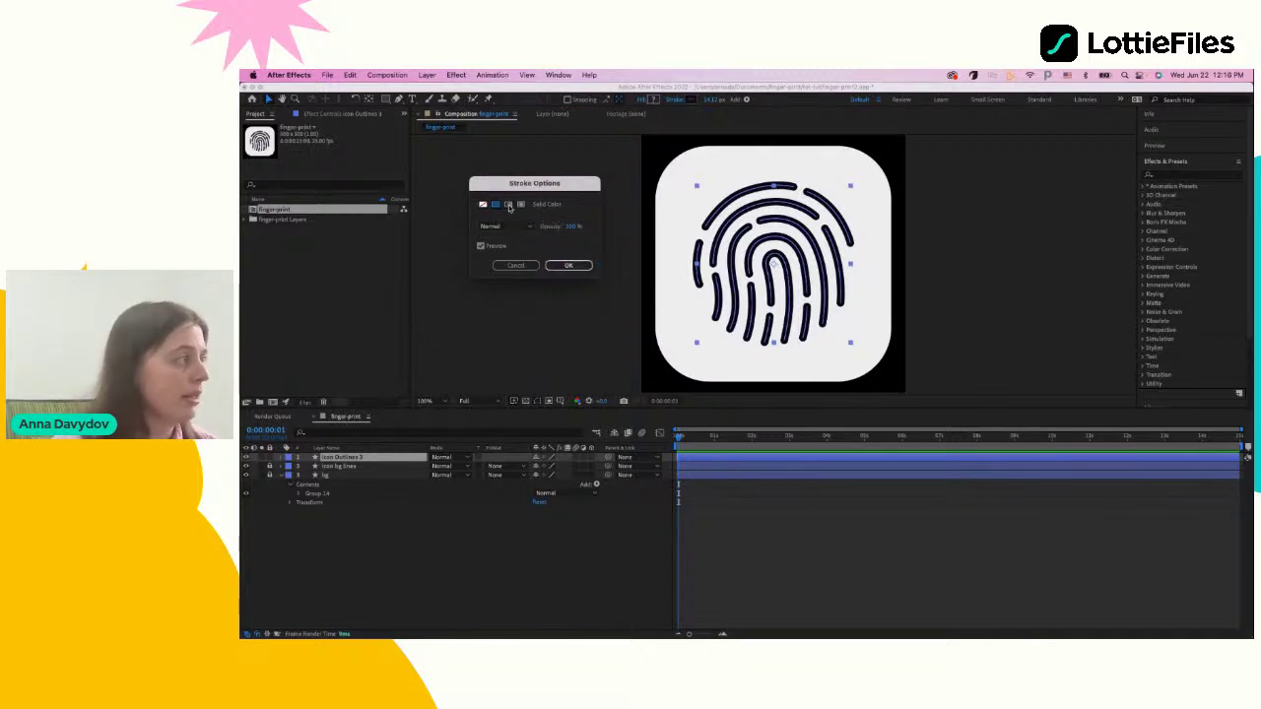
left_click(567, 265)
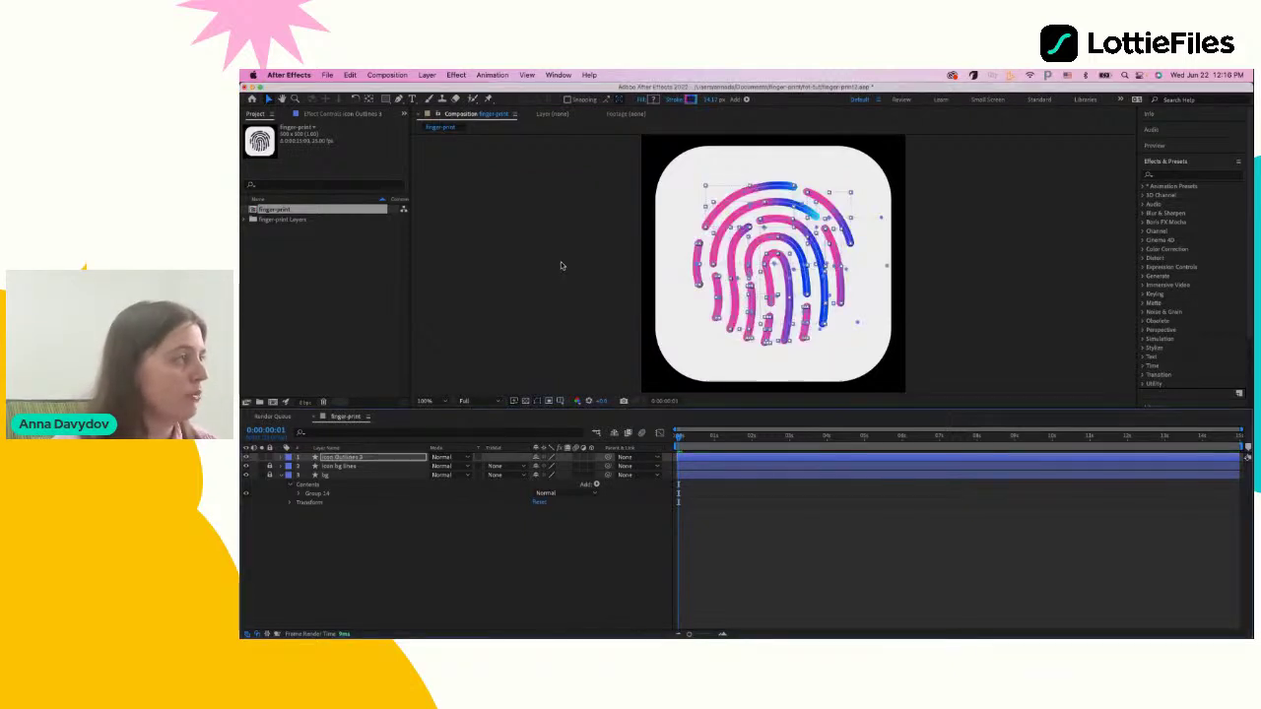
left_click(691, 100)
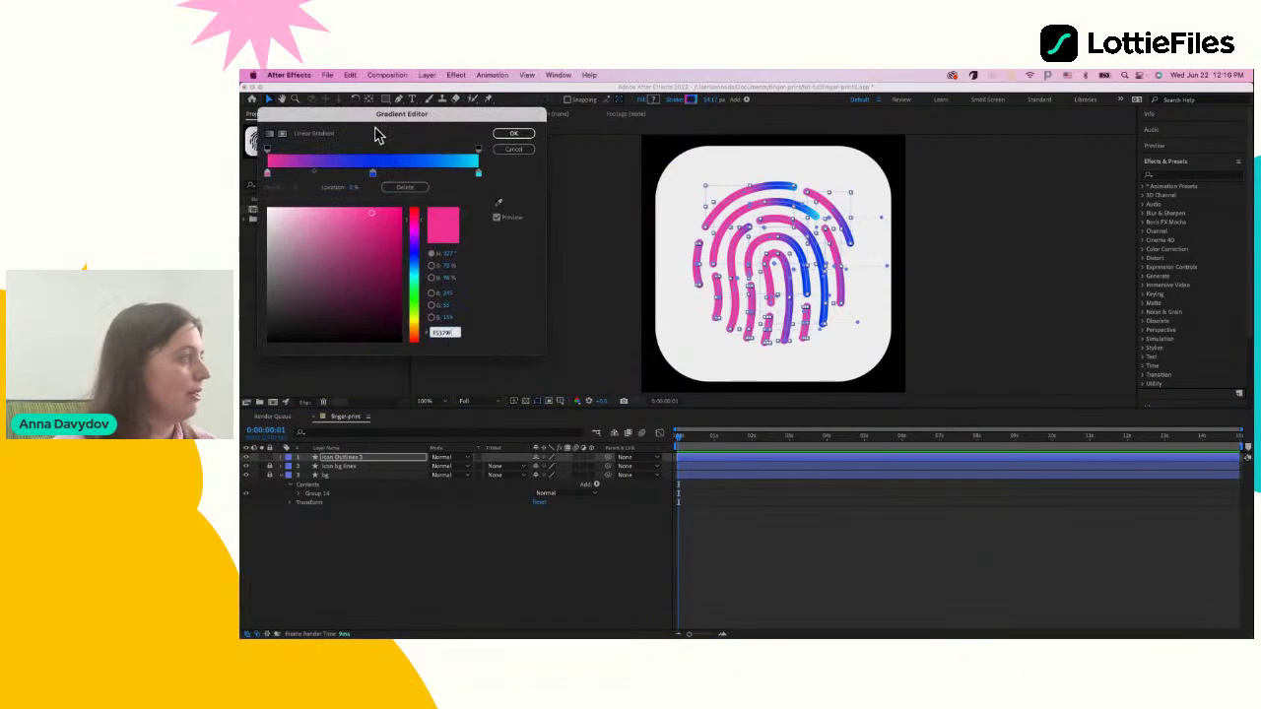
left_click(515, 134)
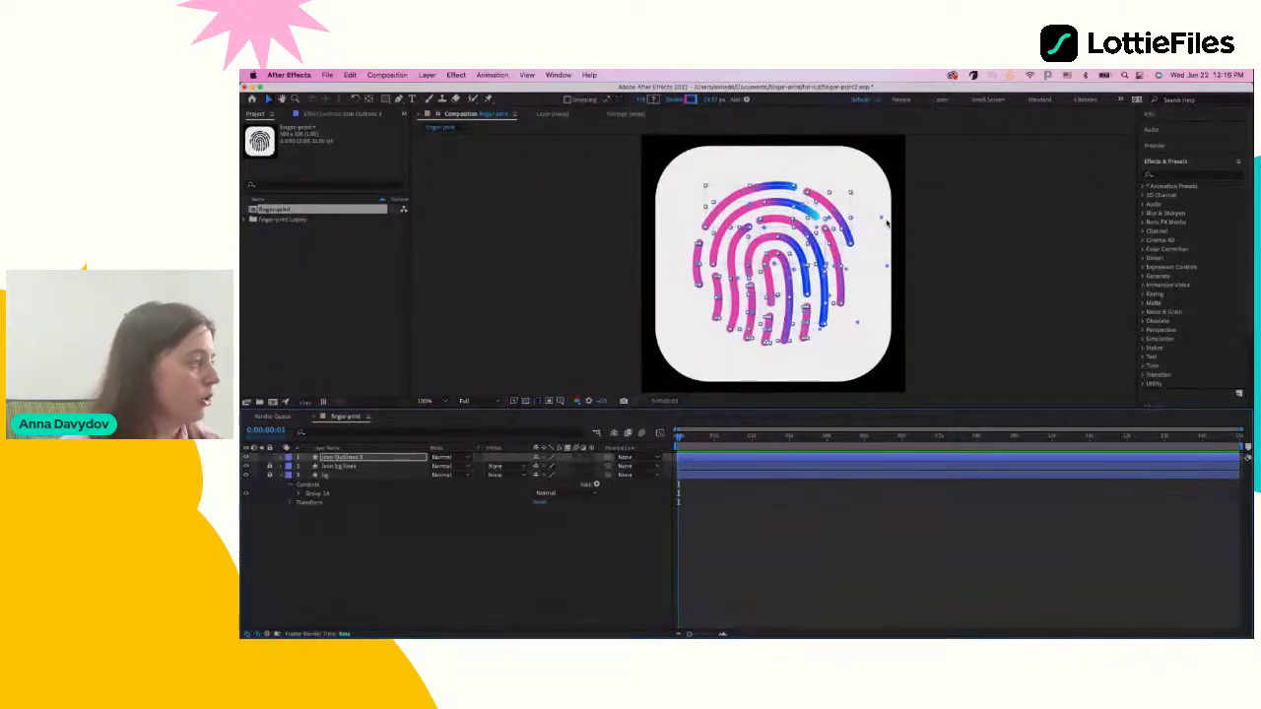
Expand the contents of Icon Outlines 3 and reposition the gradient end point of the short lower line, Group 1, to make it bluer
left_click(564, 240)
left_click(343, 458)
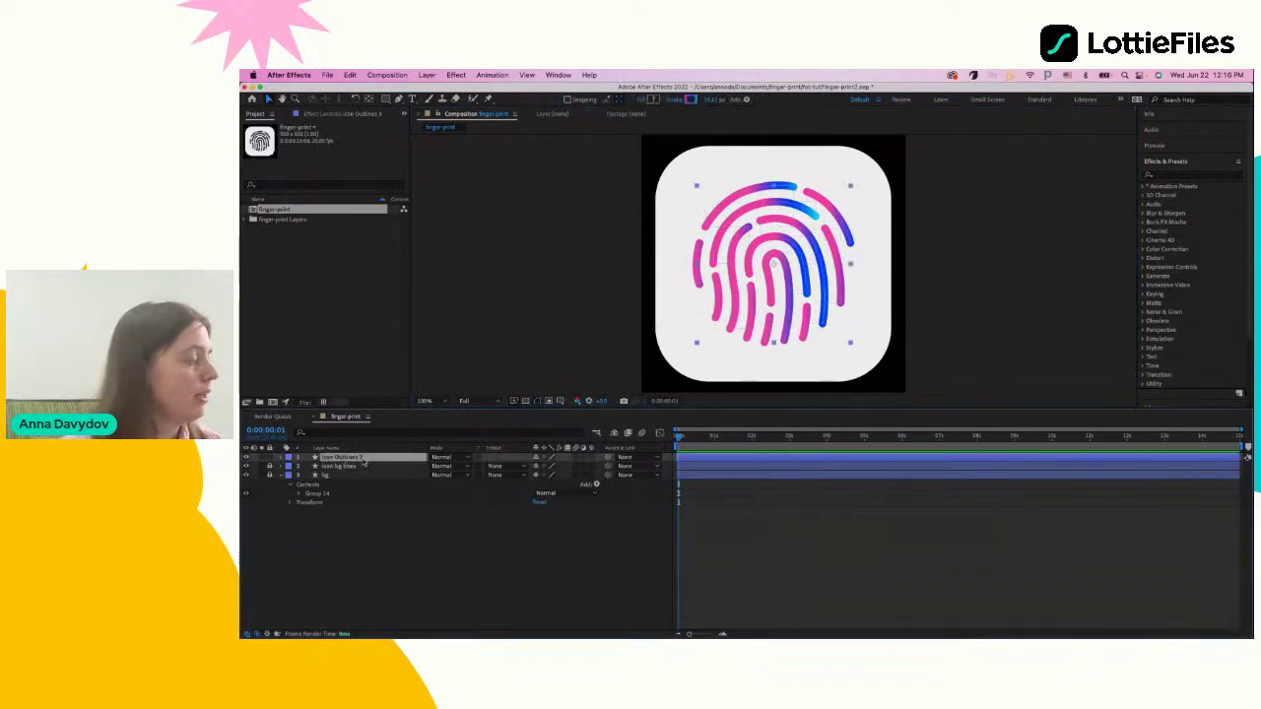
left_click(283, 458)
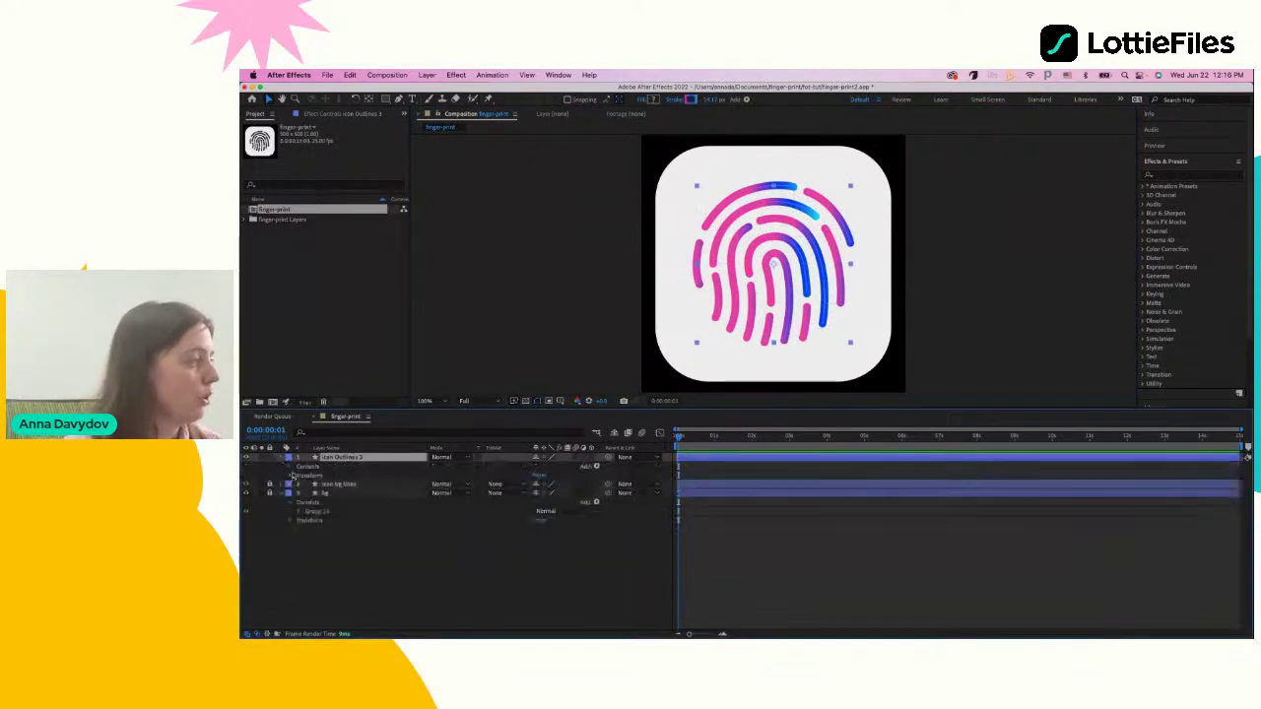
left_click(289, 467)
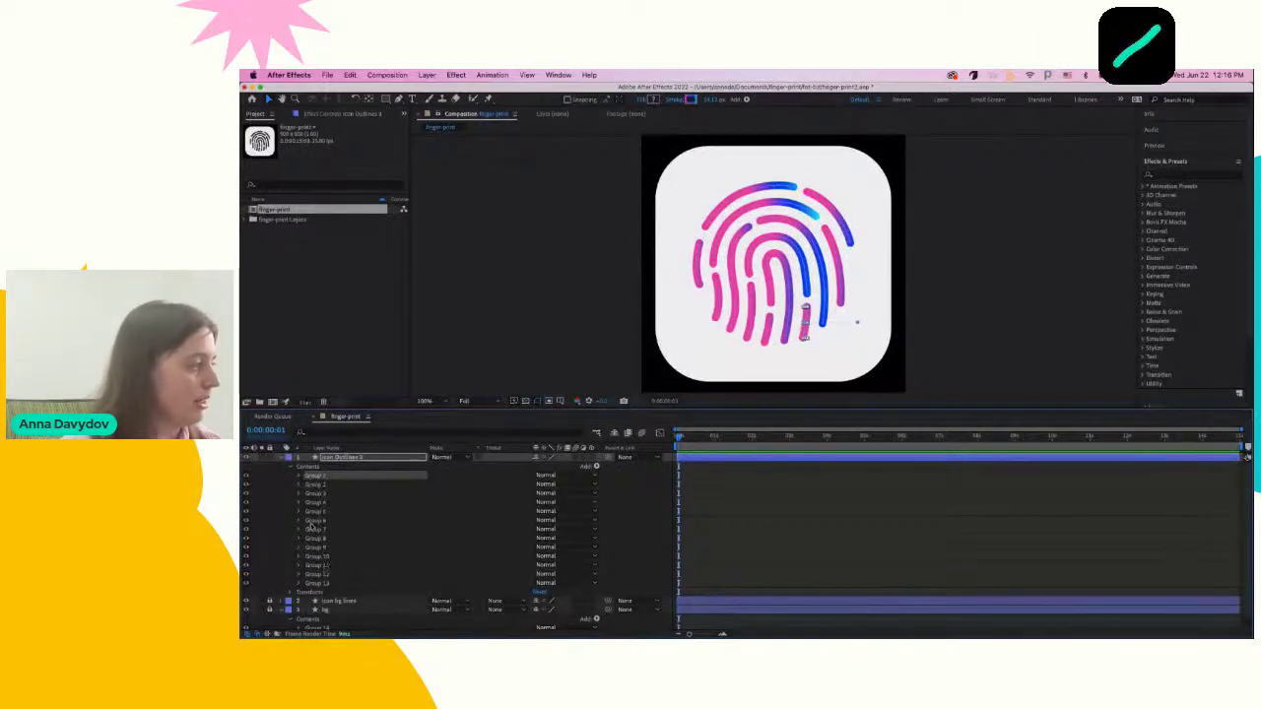
left_click(300, 477)
left_click(300, 477)
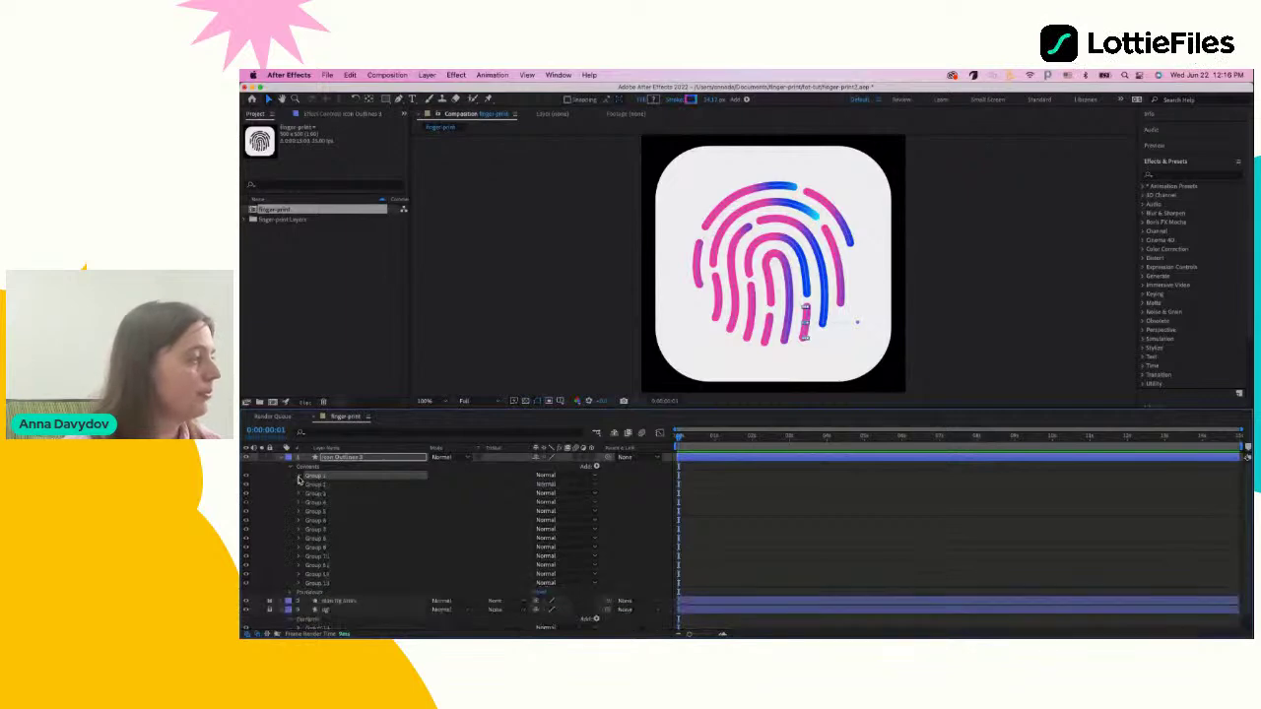
left_click(855, 317)
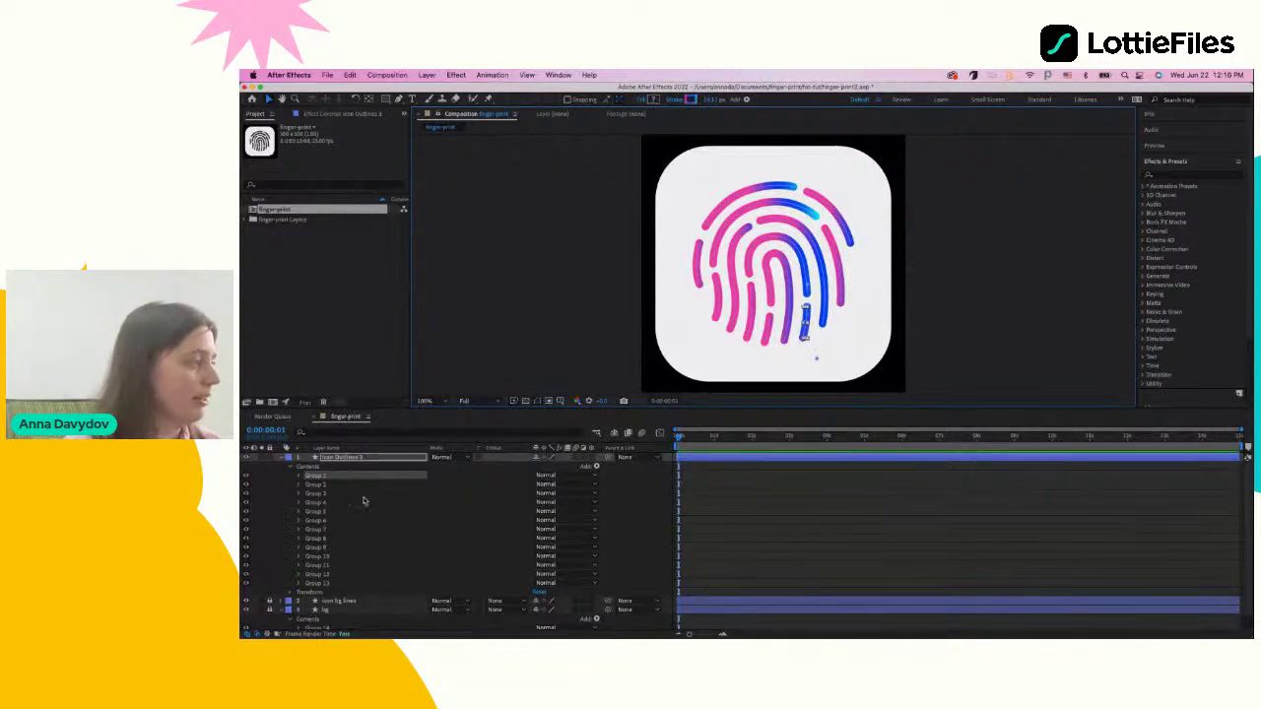
Adjust the gradient end points of individual lines among Groups 2 to 13, making the outer arcs of Groups 11 and 8 bright blue
left_click(315, 485)
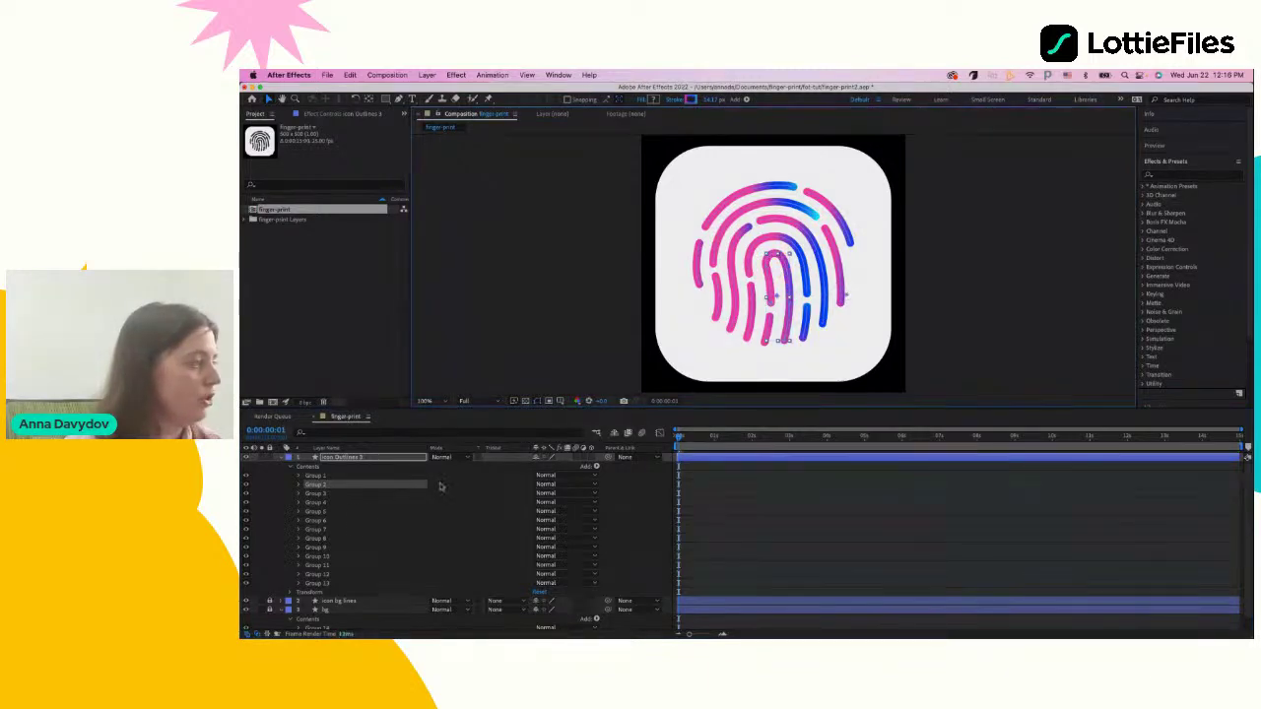
left_click(323, 493)
left_click(329, 585)
left_click(336, 566)
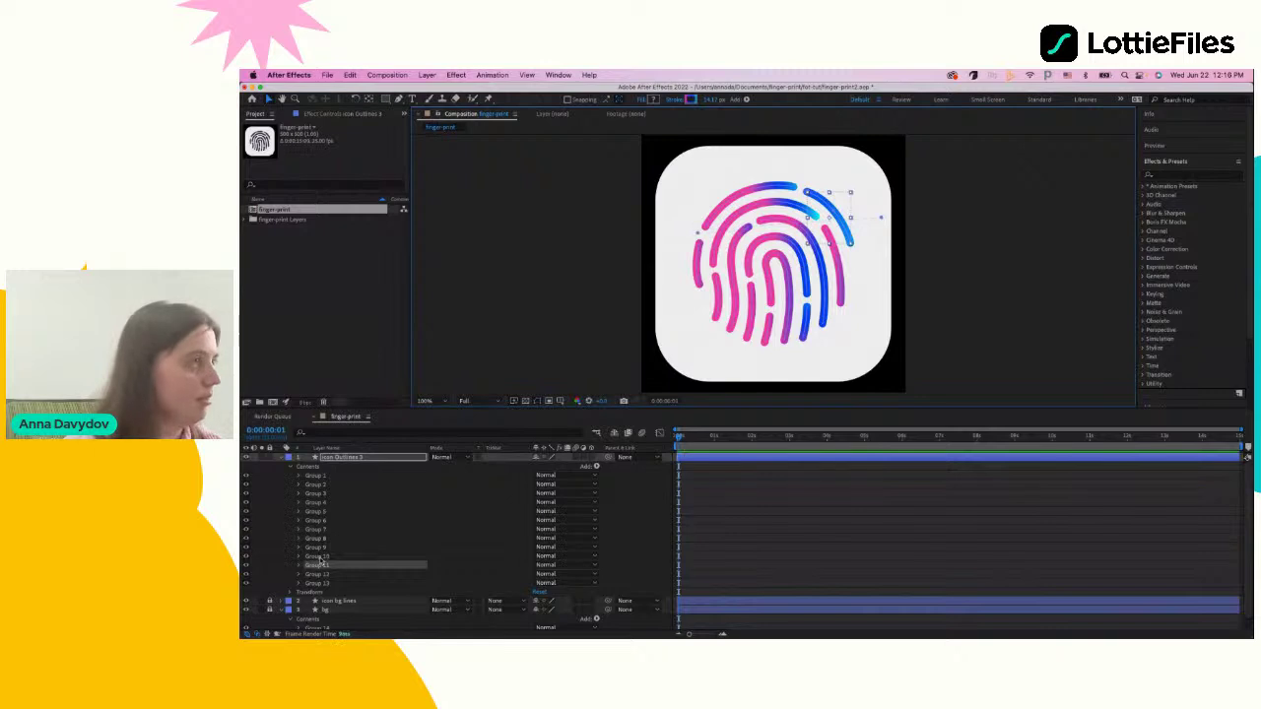
left_click(717, 296)
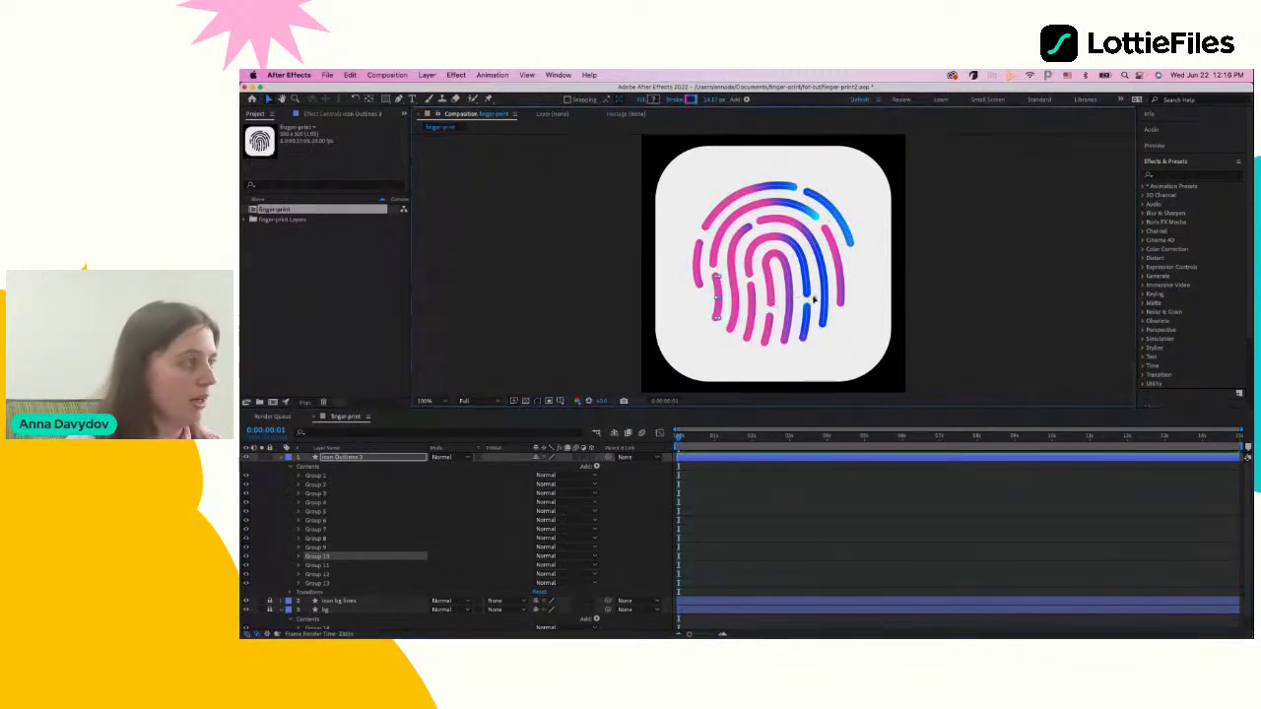
left_click(334, 548)
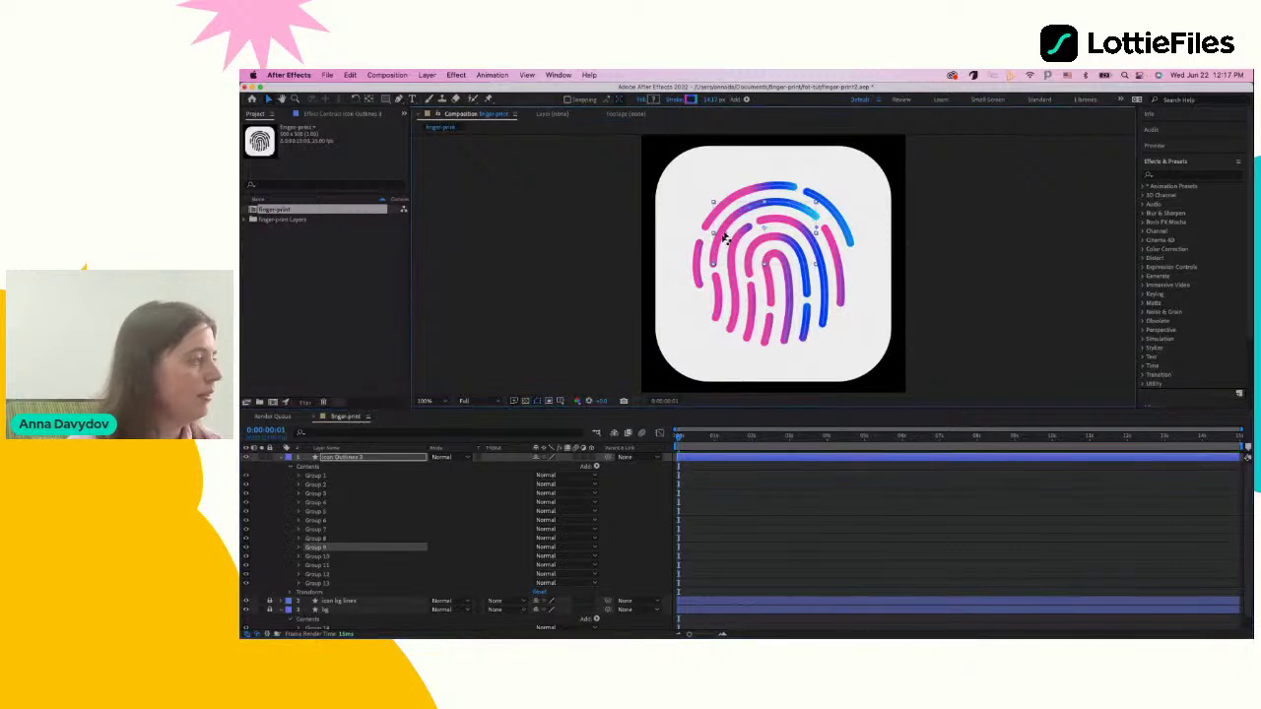
left_click(838, 267)
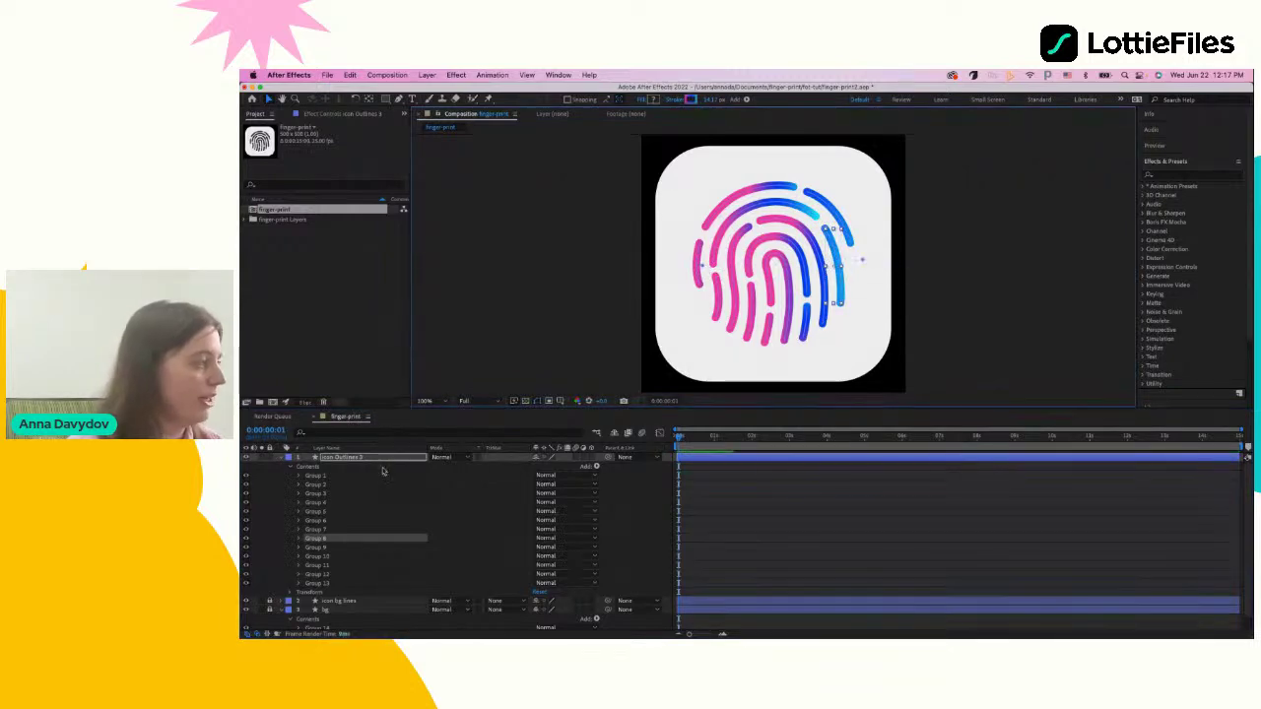
Adjust the gradient end points of Groups 7, 6, 5, 4 and 9 to blend pink on one side into blue on the other
left_click(317, 530)
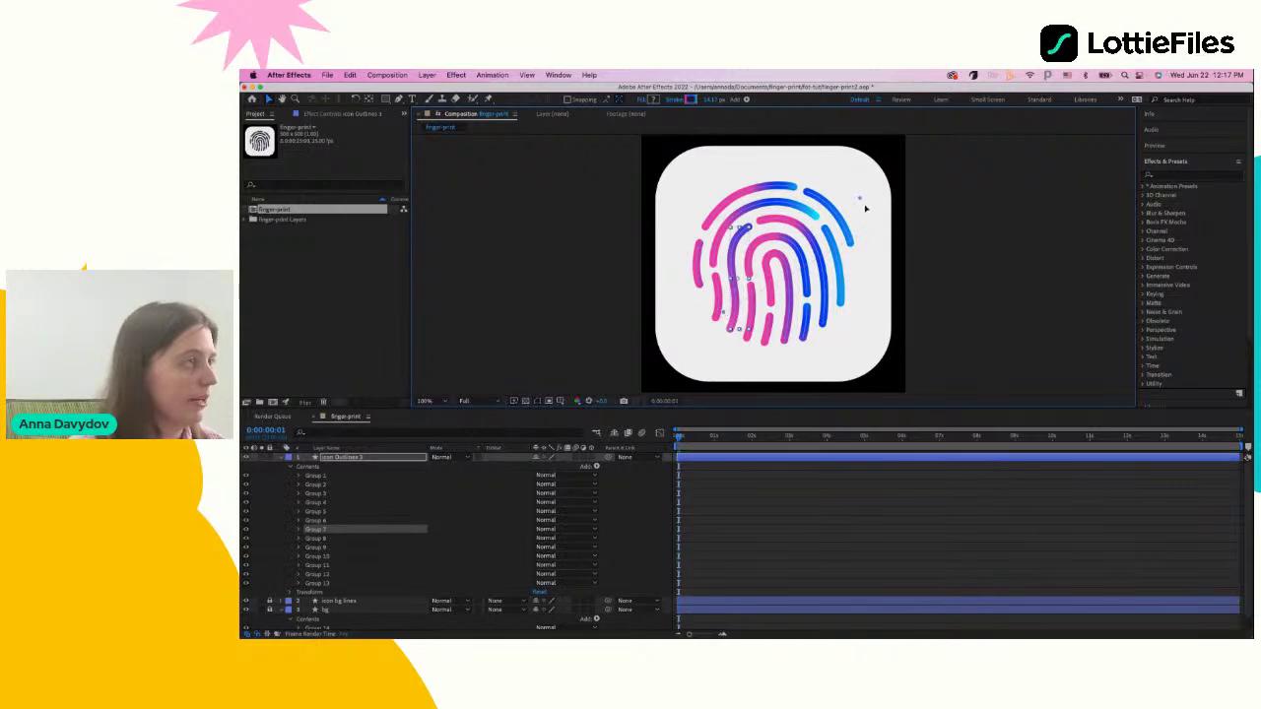
left_click(317, 520)
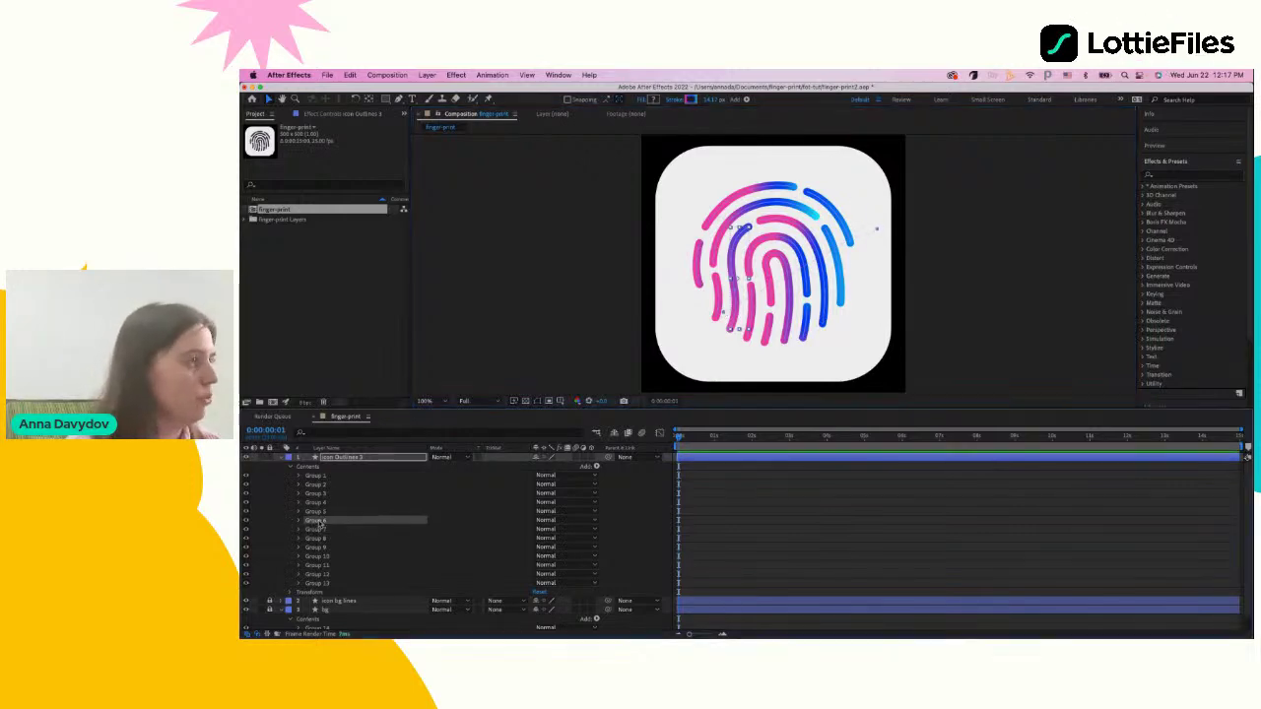
left_click(796, 275)
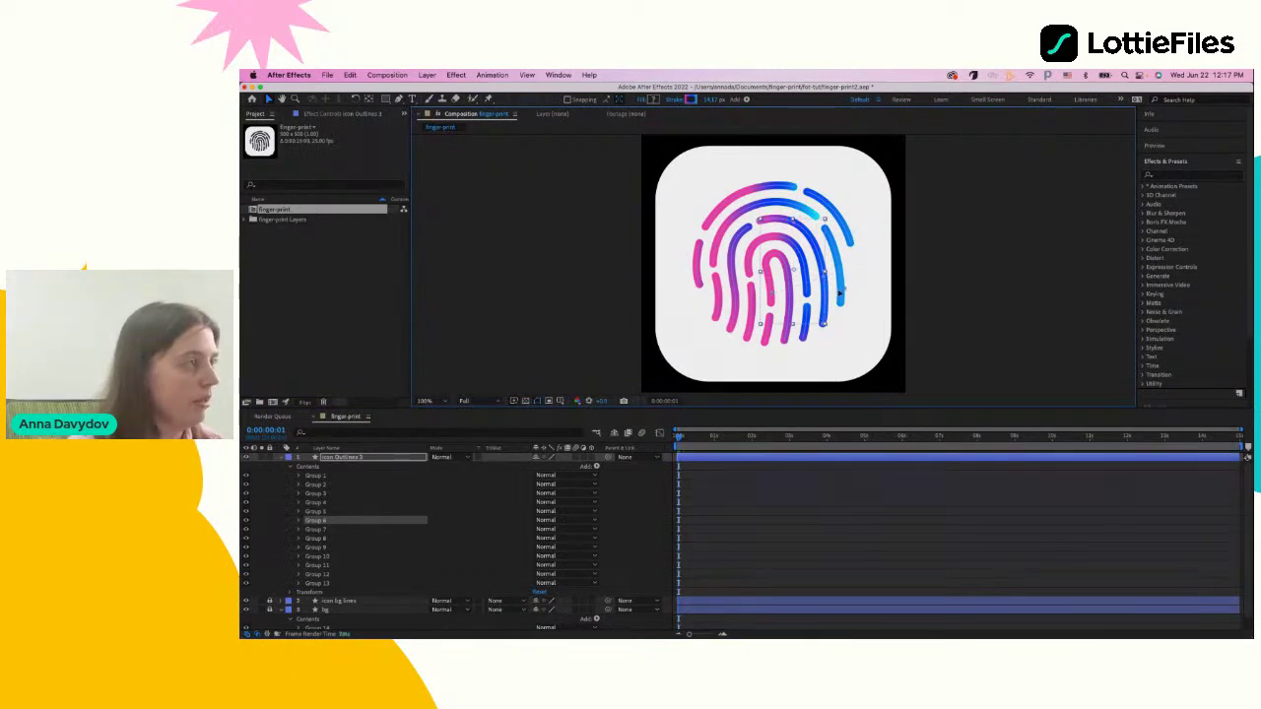
left_click(319, 511)
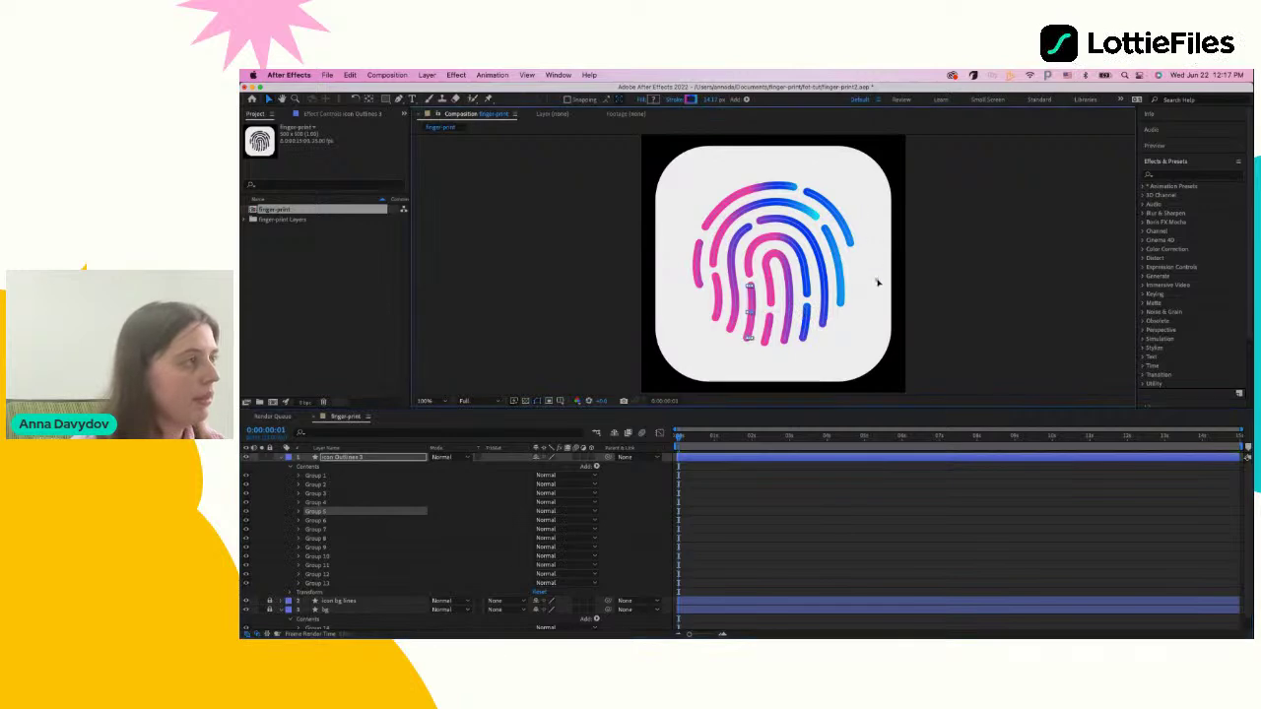
left_click(331, 503)
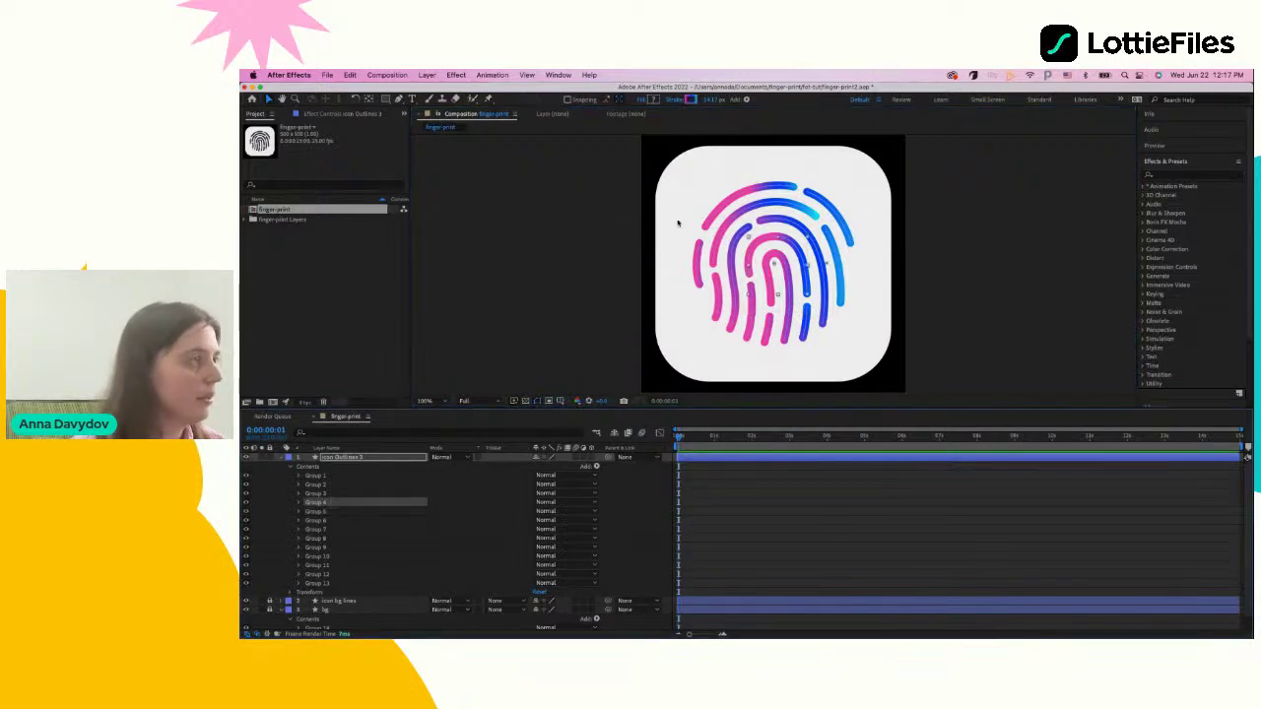
left_click(740, 218)
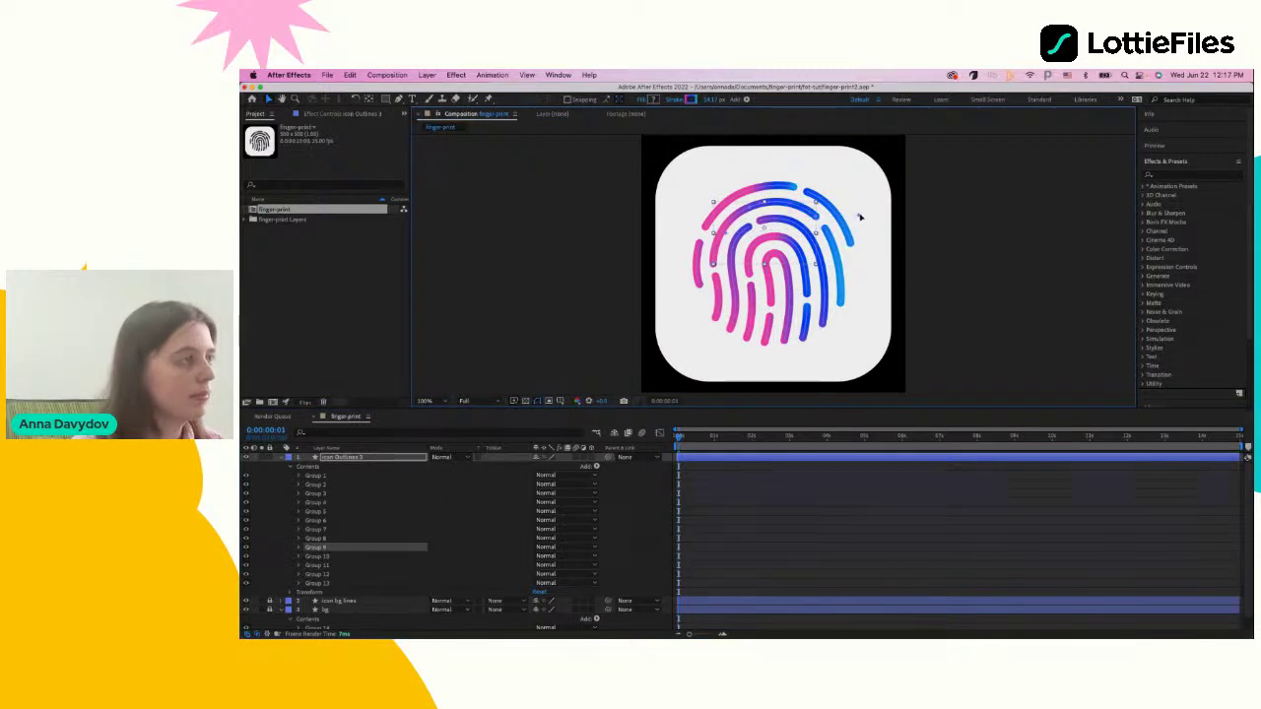
Adjust the gradient of the outer upper arc, Group 12, and save the project with the playhead at the first frame
left_click(345, 457)
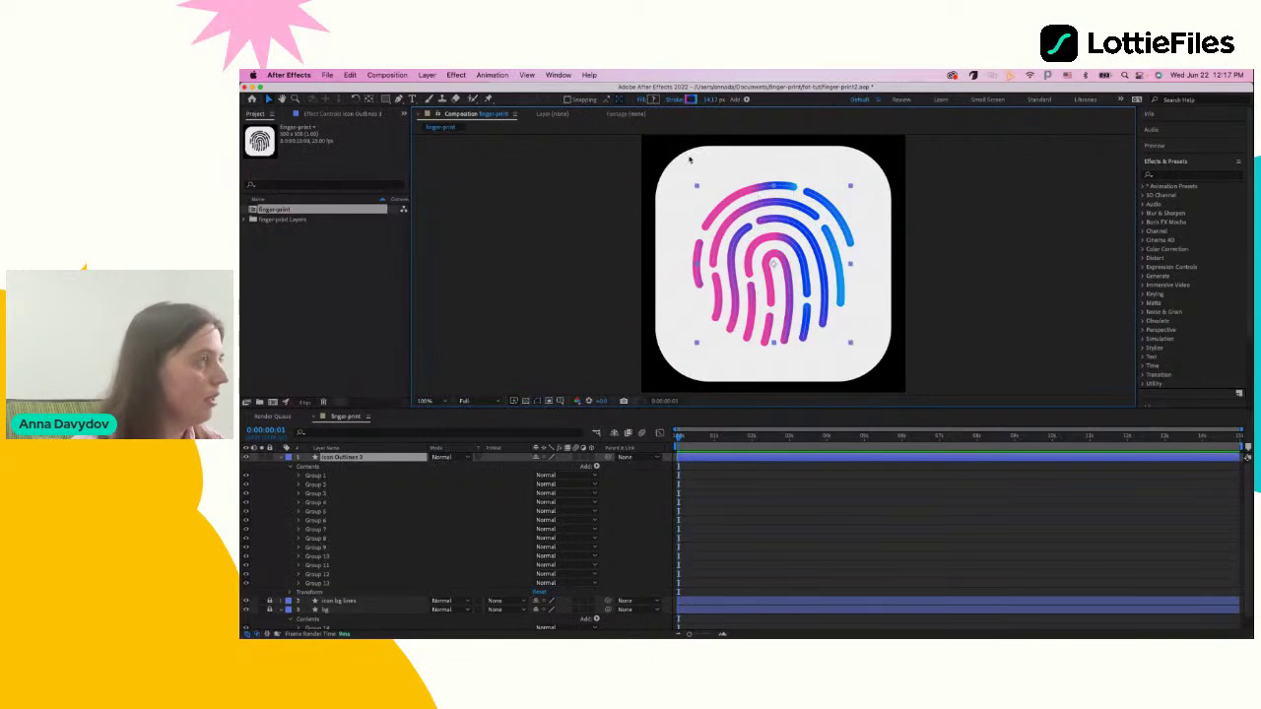
left_click(335, 502)
left_click(761, 190)
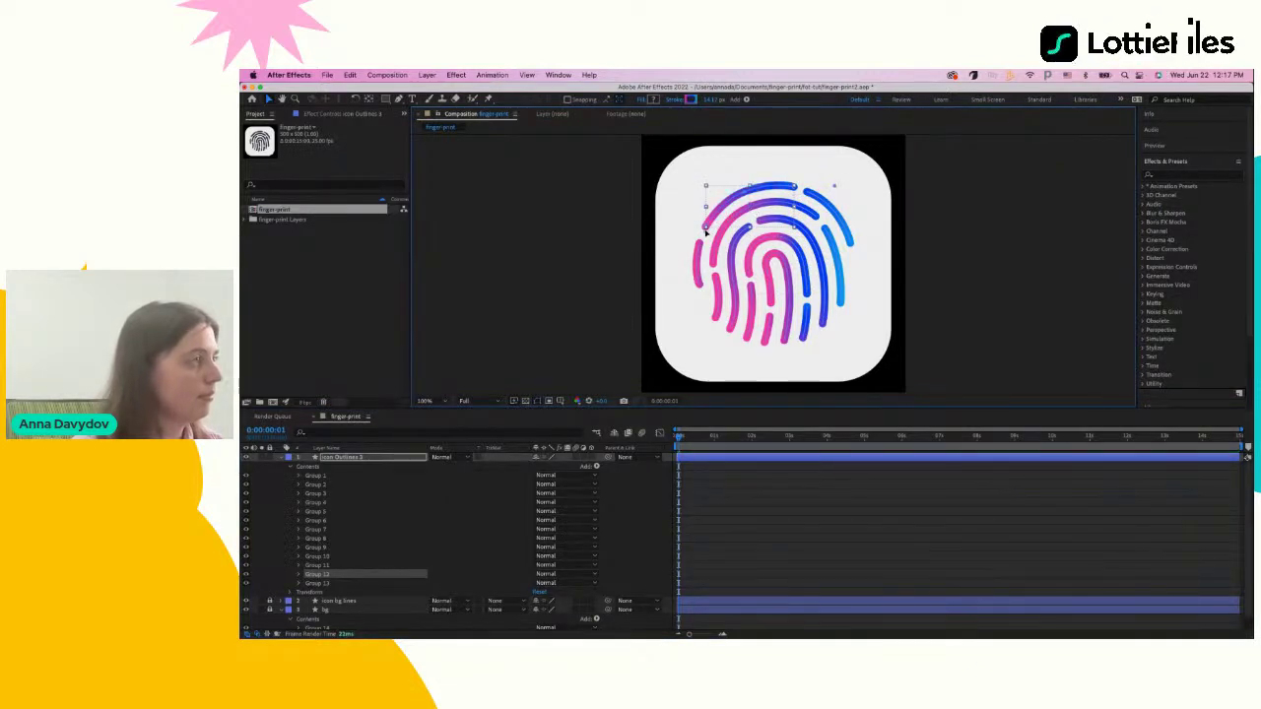
left_click(643, 263)
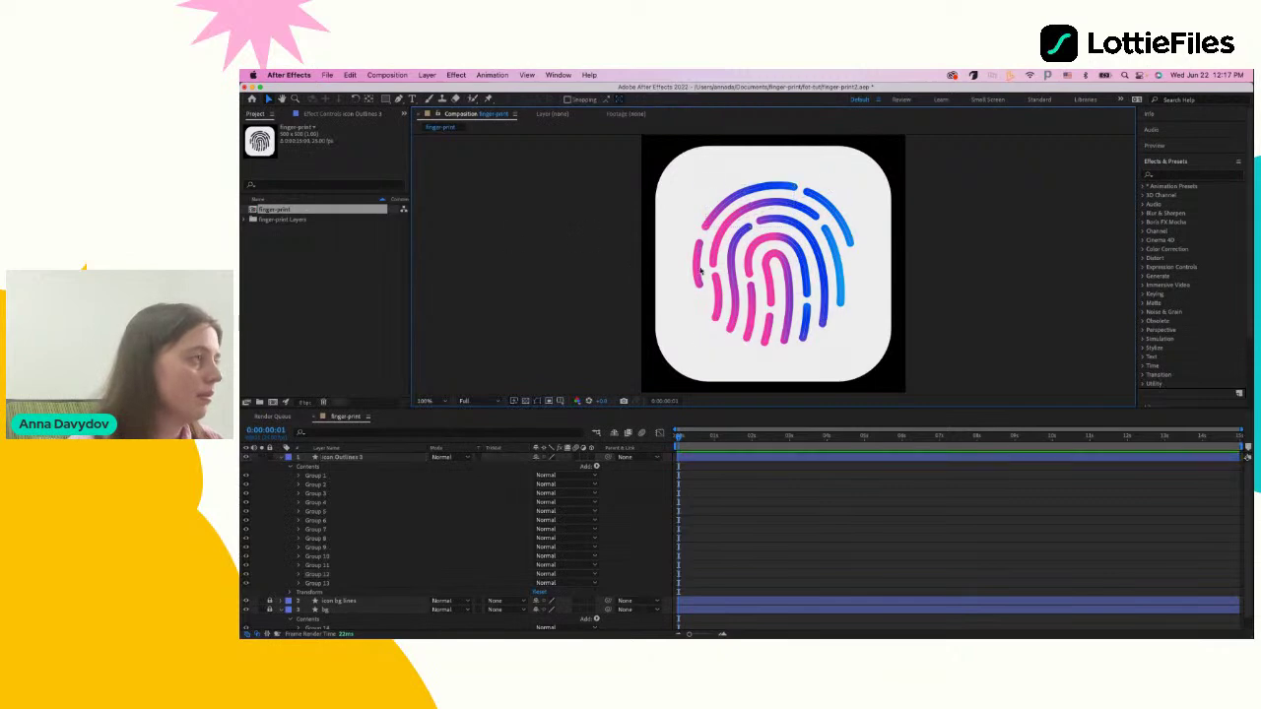
left_click(682, 437)
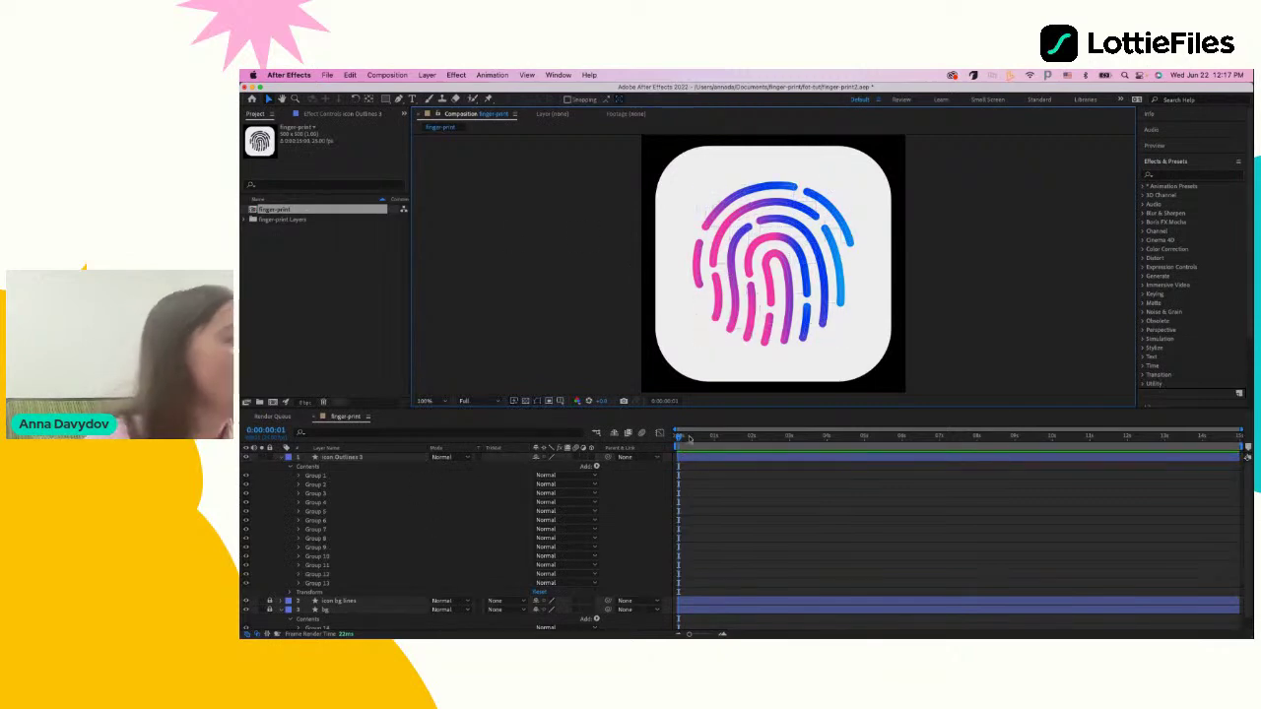
key("super+s")
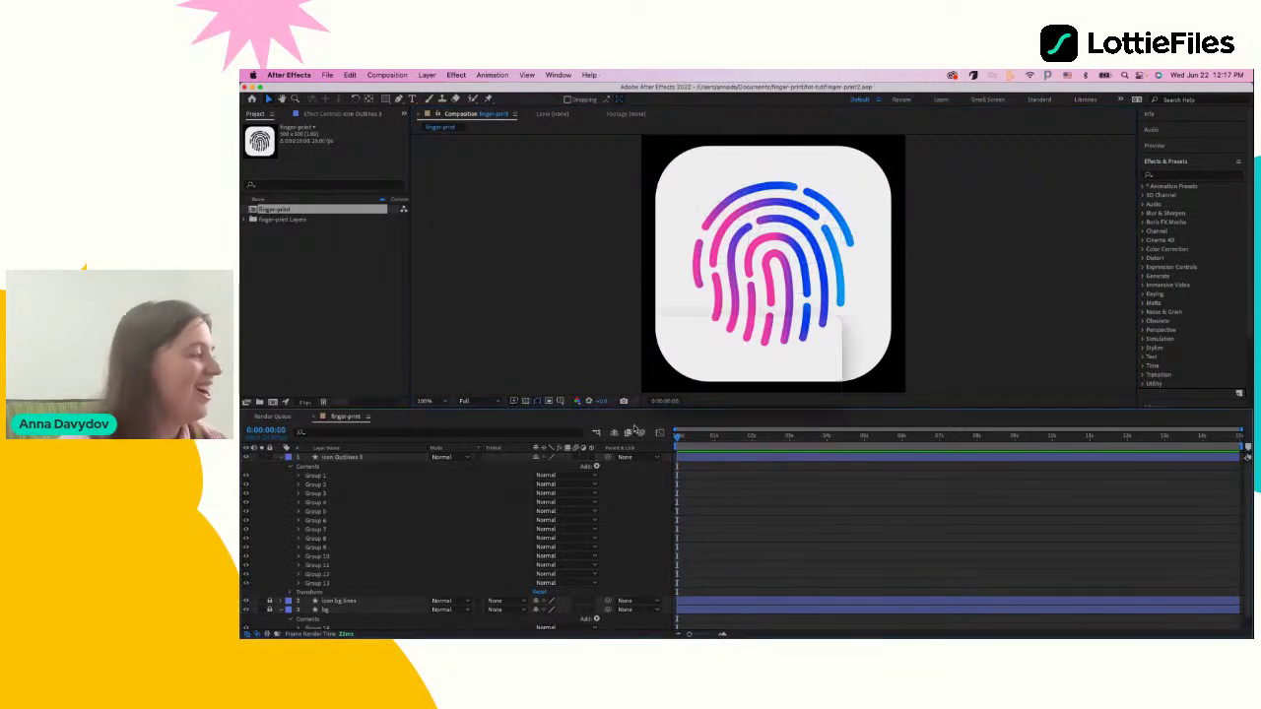
Add Trim Paths to the contents of the Icon Outlines 3 layer
left_click(308, 458)
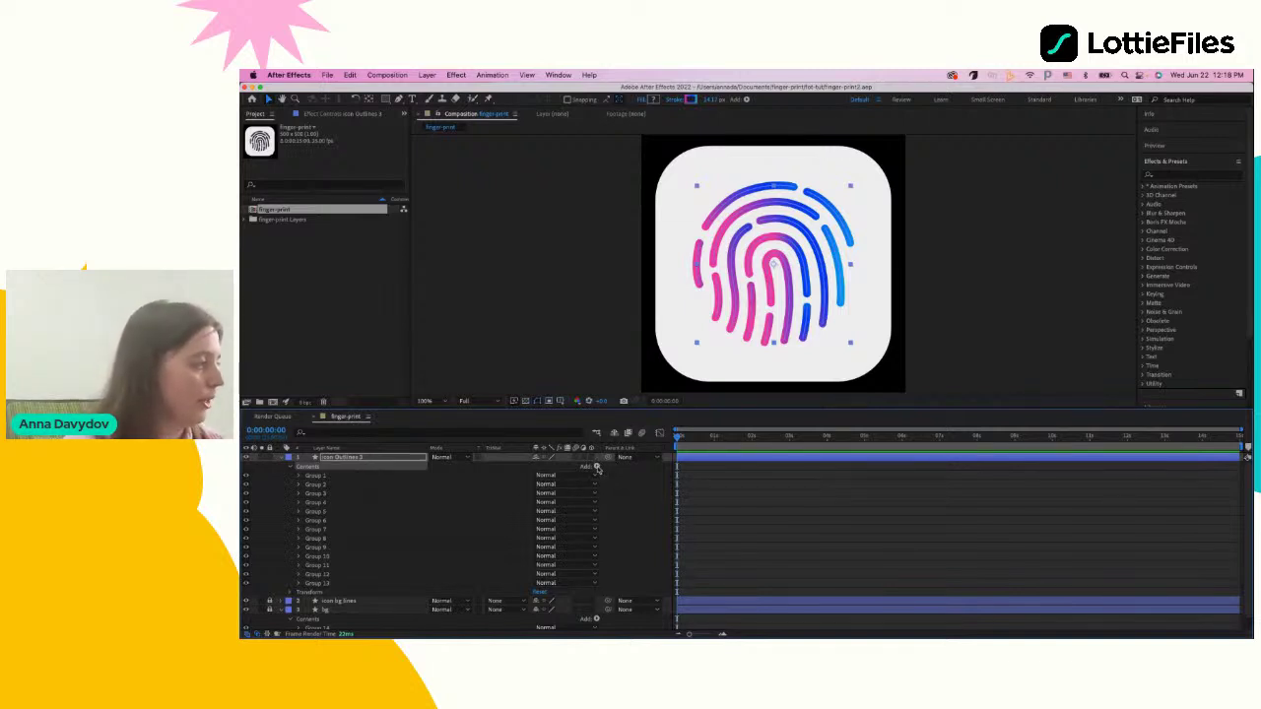
left_click(596, 467)
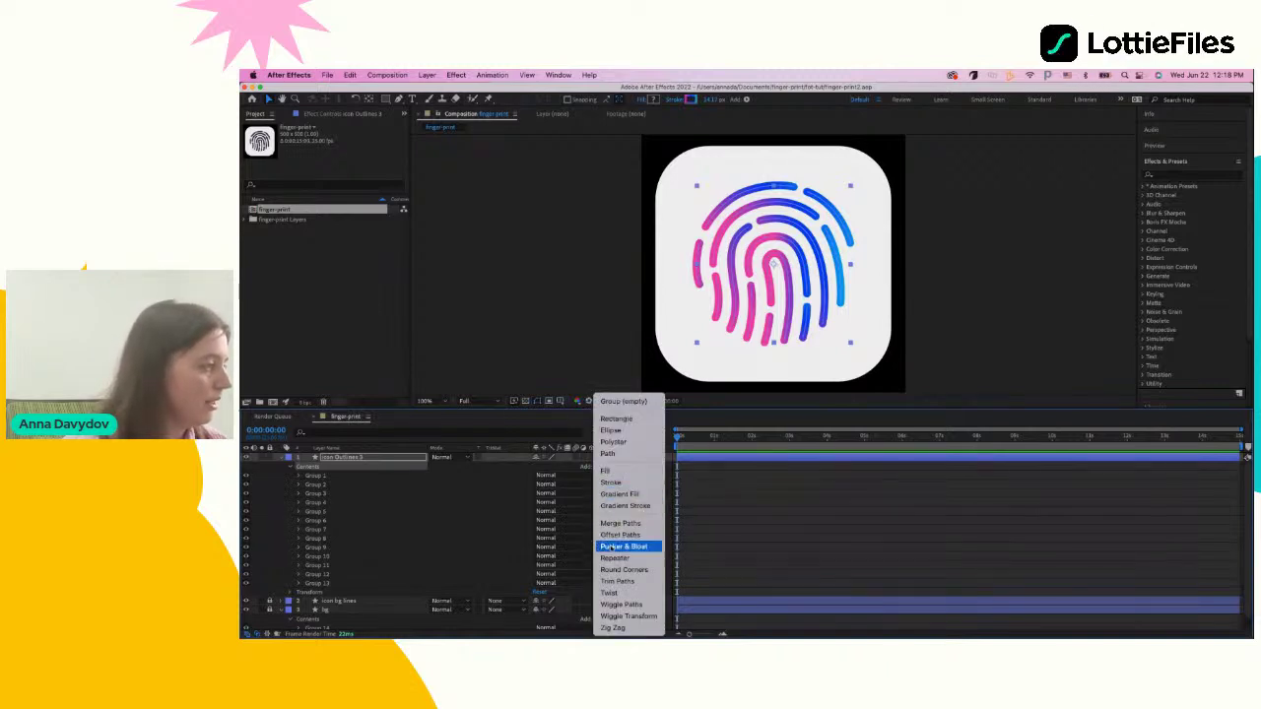
left_click(626, 582)
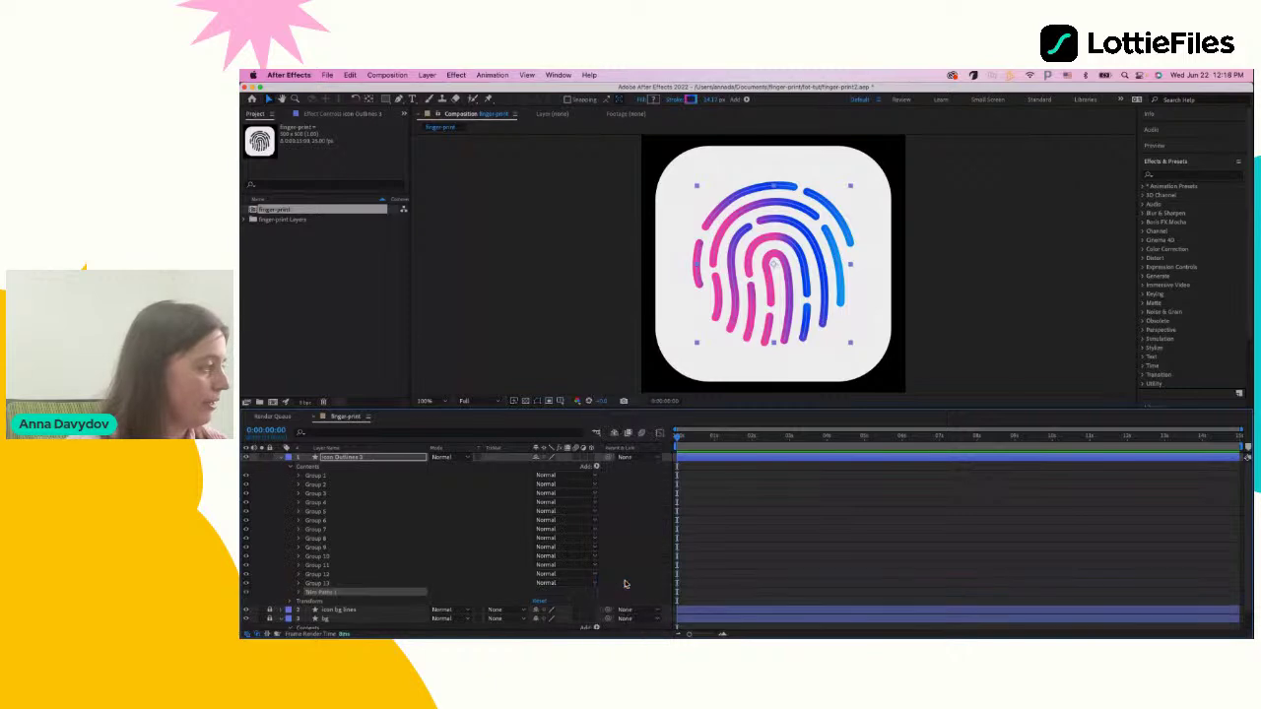
Set the Trim Paths End value to 0% and create an End keyframe at the first frame
left_click(299, 593)
scroll(319, 599, "down", 2)
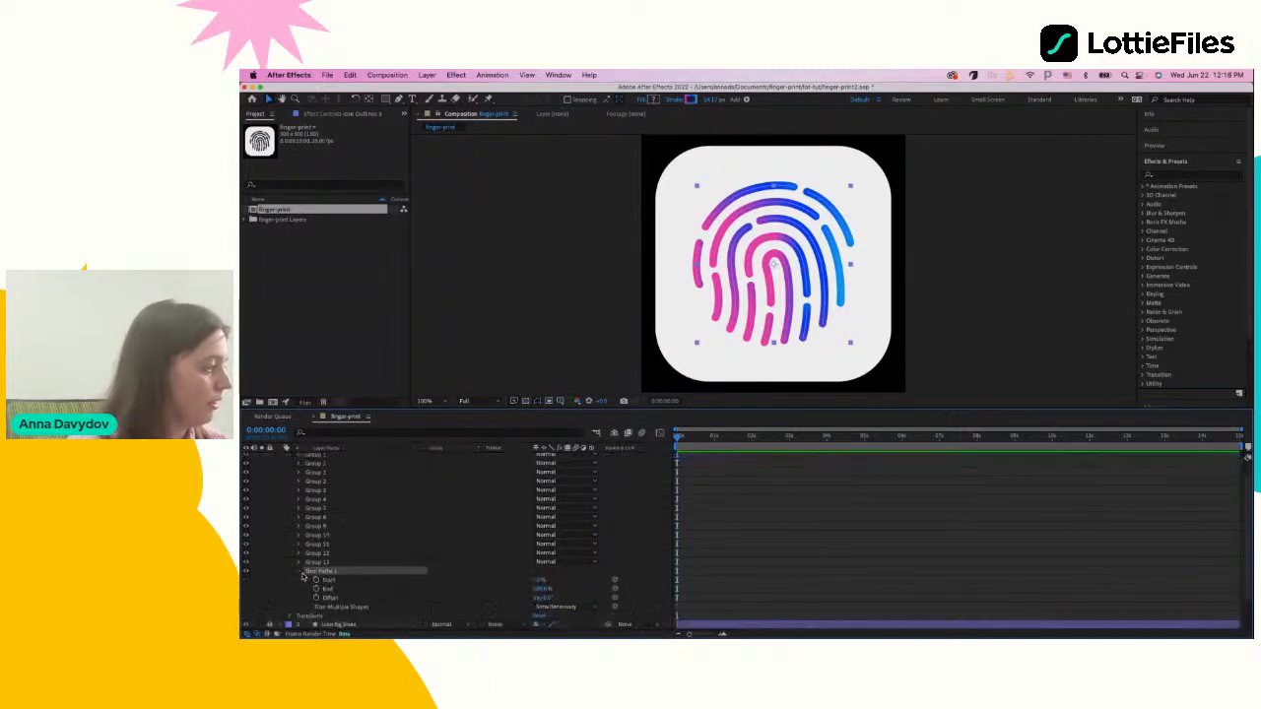
scroll(325, 581, "down", 3)
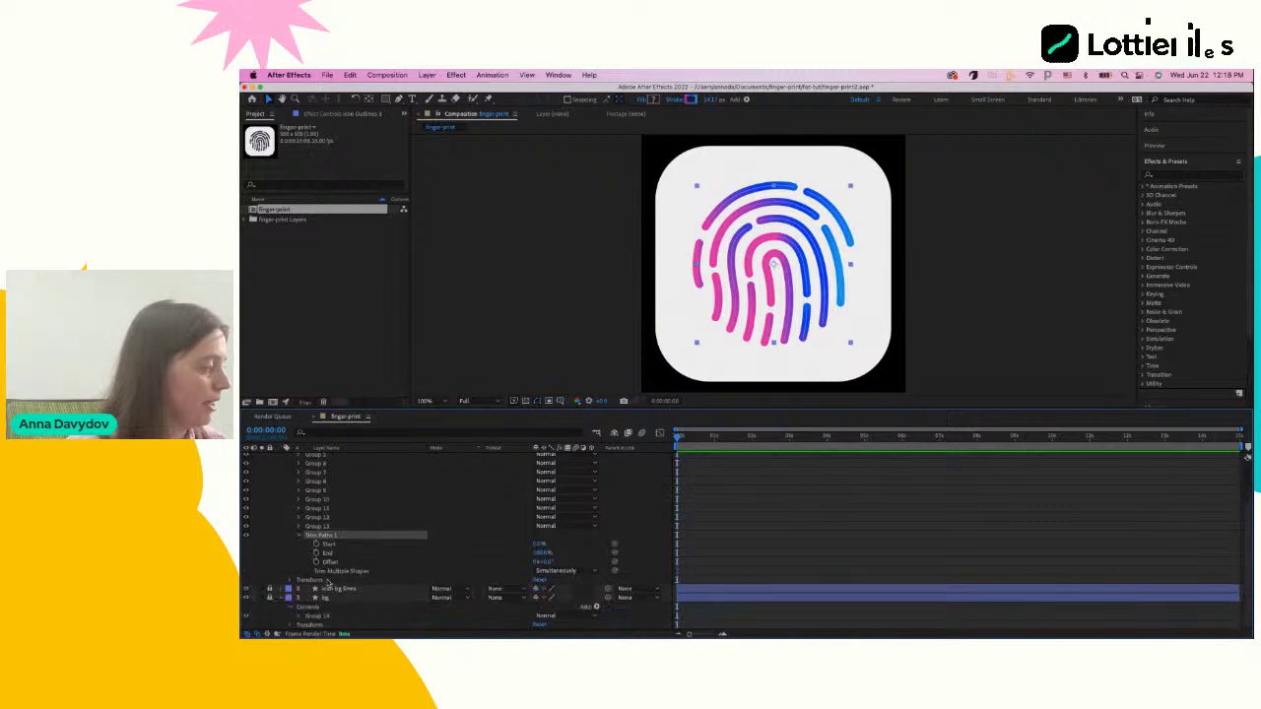
mouse_move(541, 552)
left_mouse_down()
mouse_move(522, 554)
mouse_move(581, 553)
left_mouse_up()
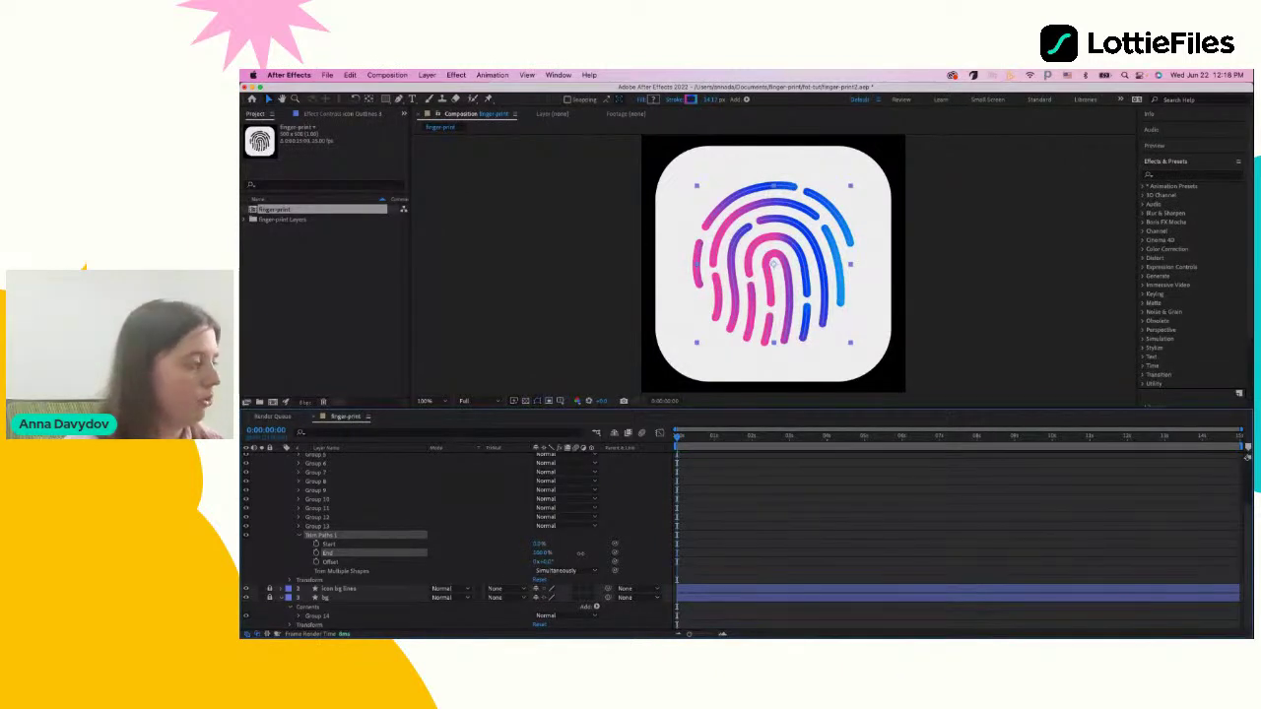
left_click_drag(580, 553, 523, 552)
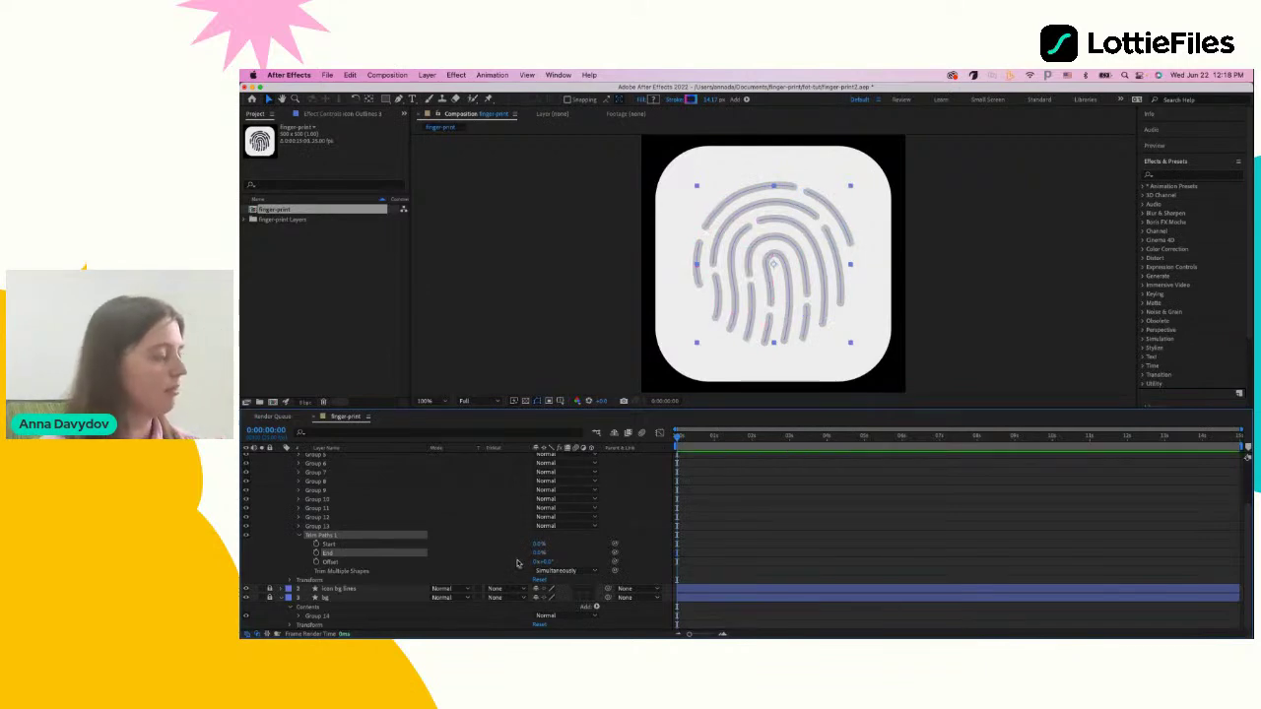
left_click(316, 553)
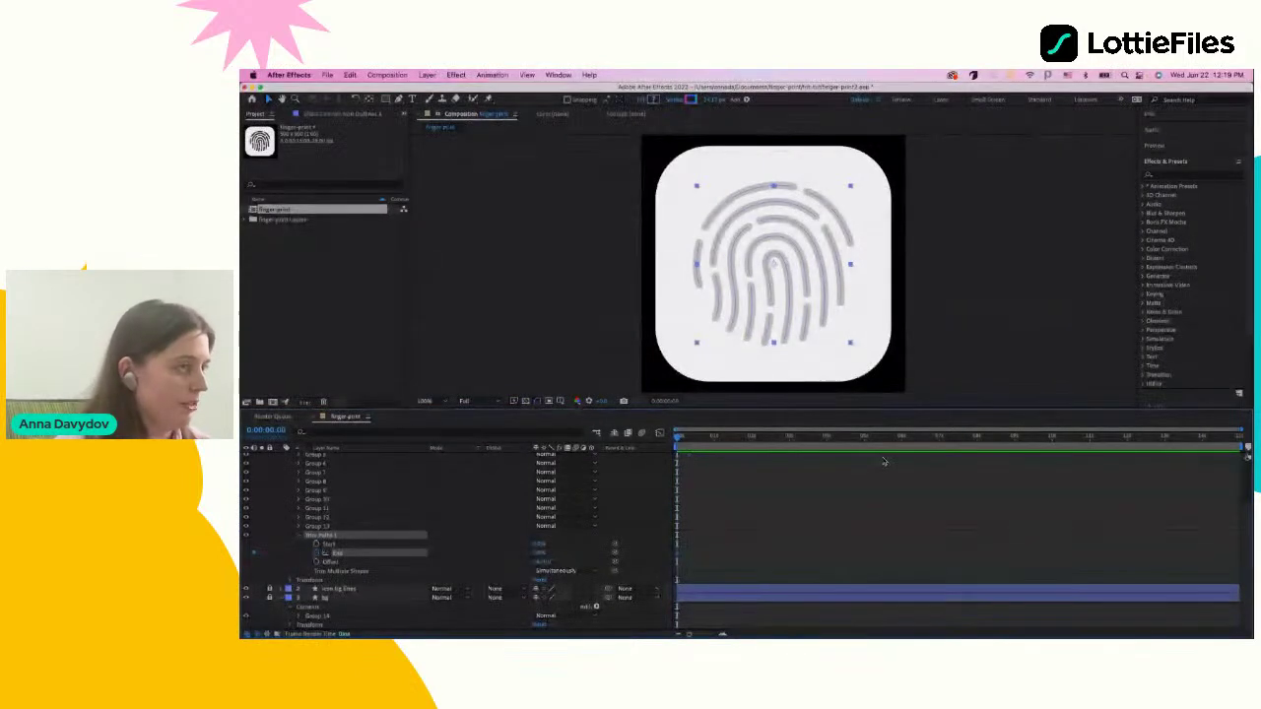
Keyframe the Trim Paths End value at 100% on the composition's last frame and play back the reveal
left_click(1239, 437)
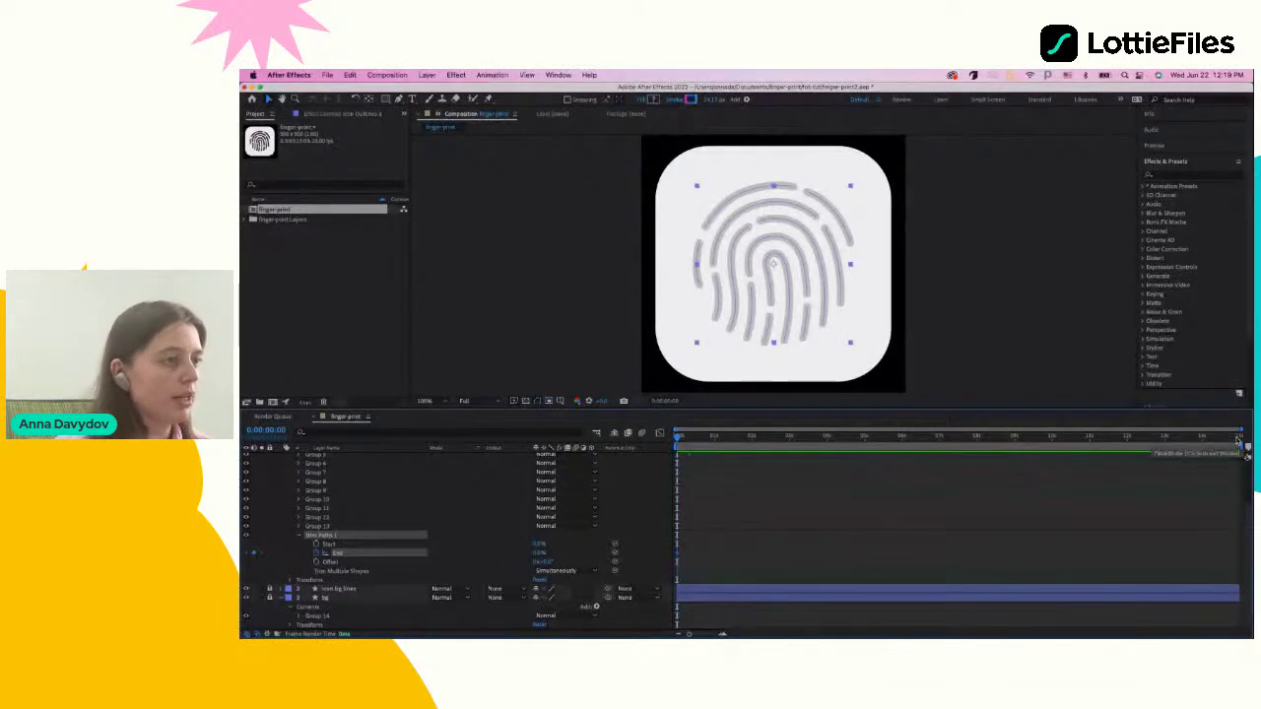
left_click(541, 553)
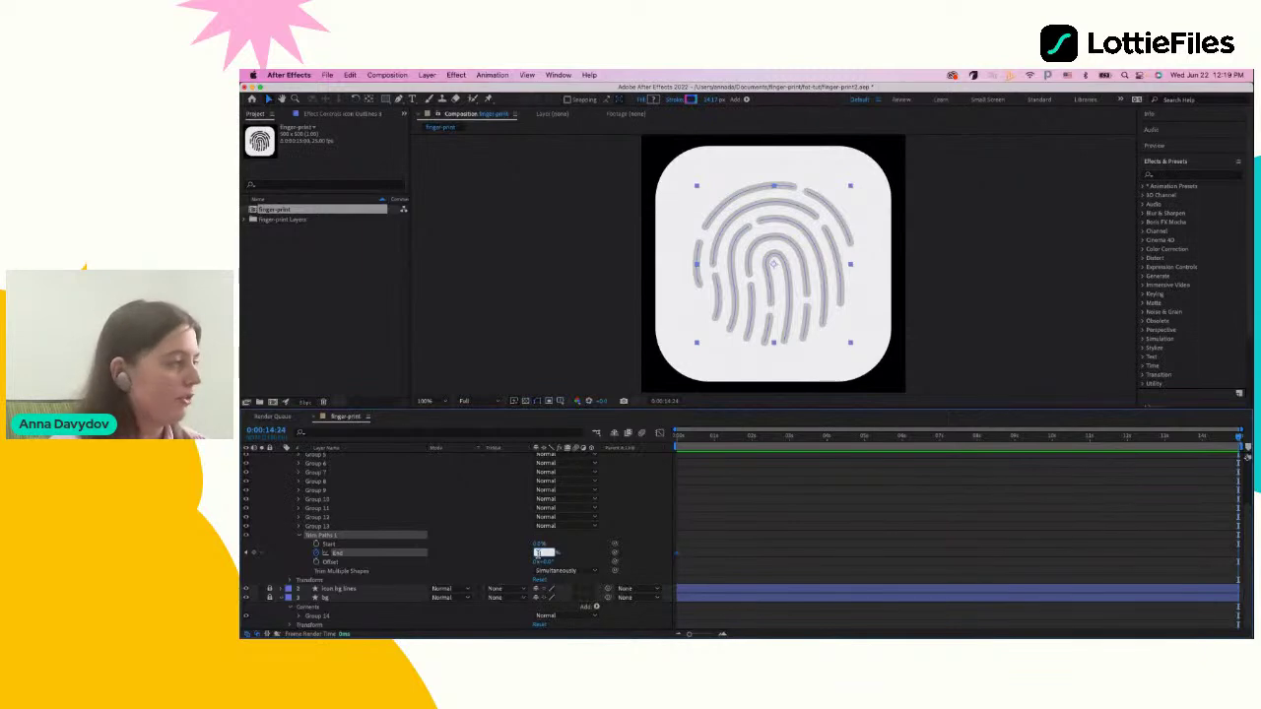
type("100")
key("Return")
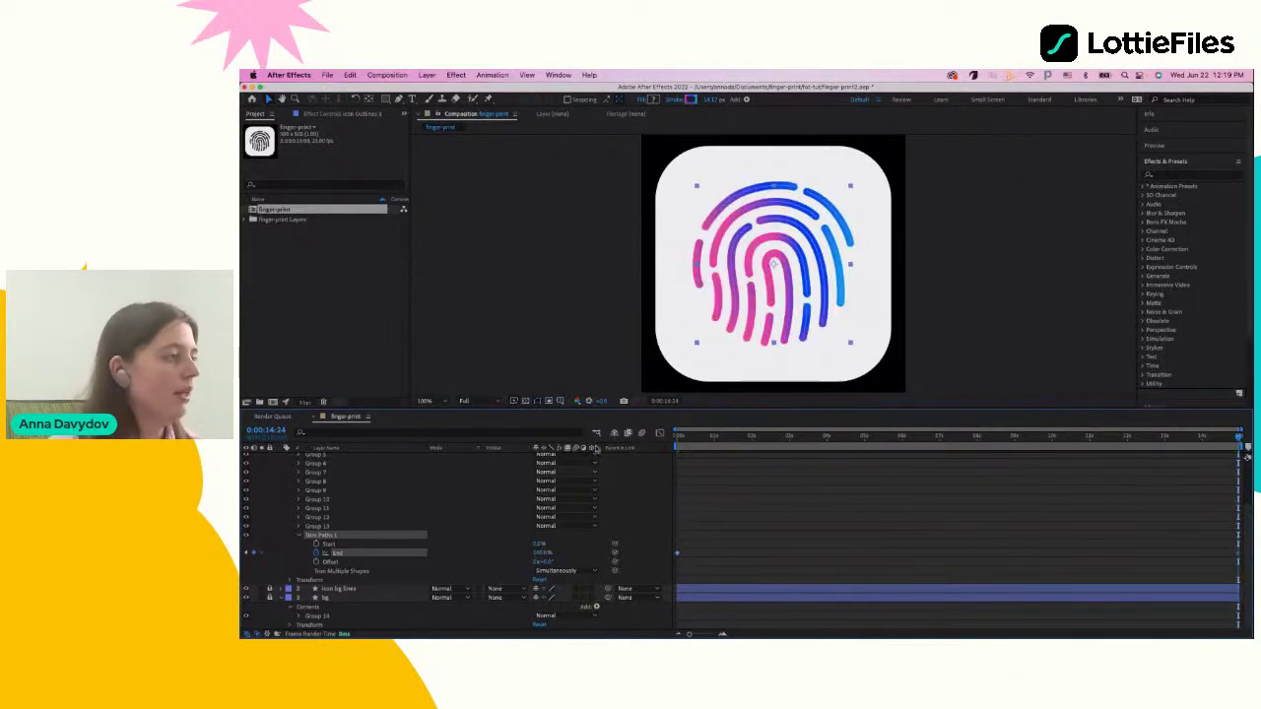
key("space")
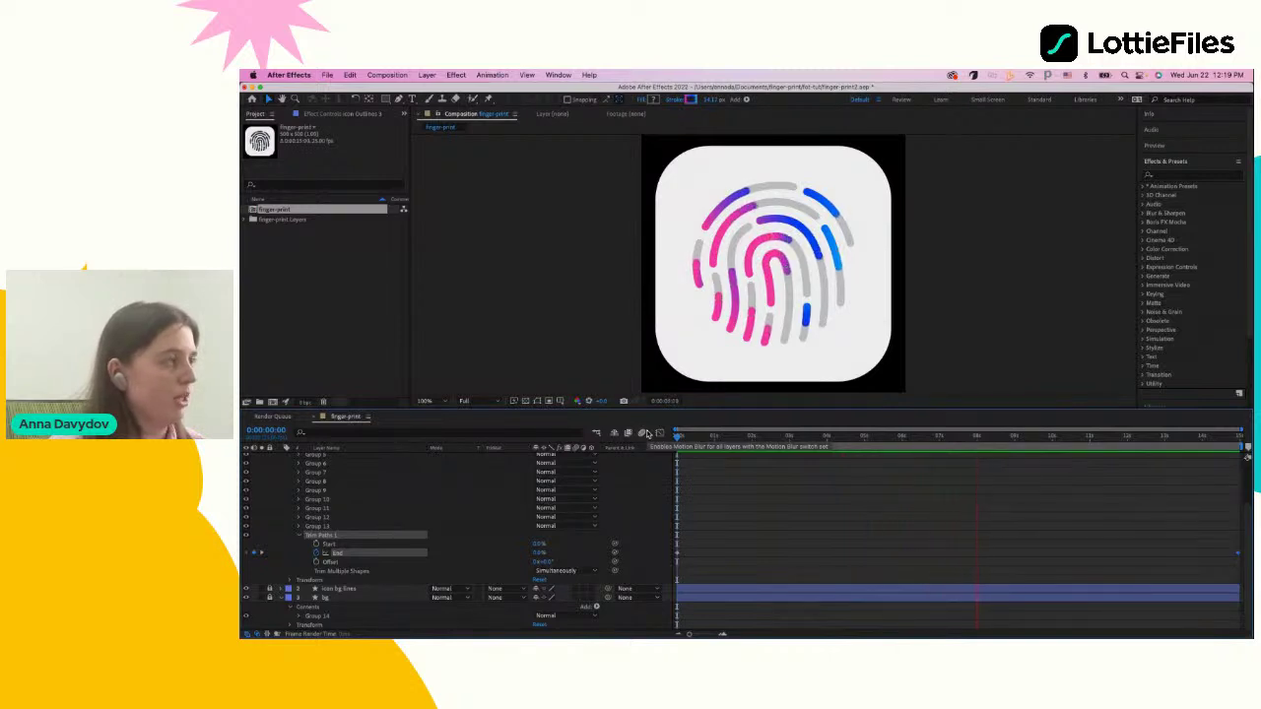
key("space")
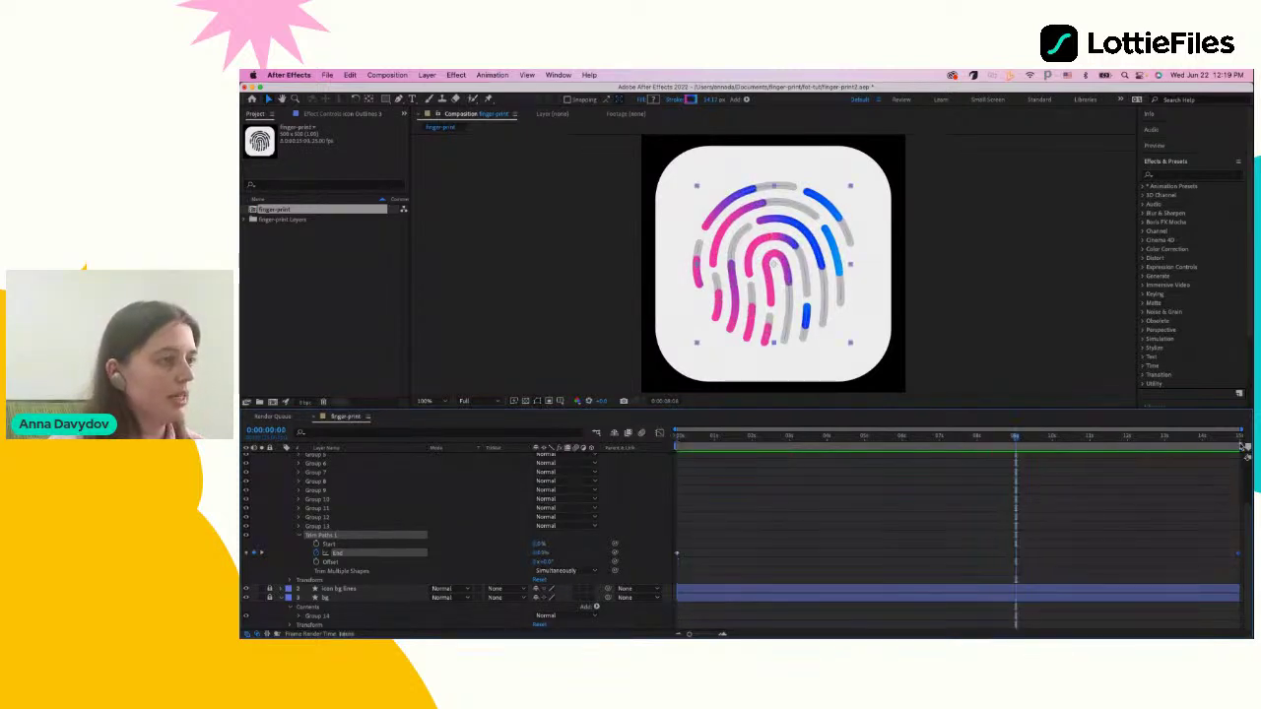
Shorten the work area to 10 seconds with the 100% End keyframe moved to that time, and preview the animation
left_click_drag(1243, 441, 1054, 444)
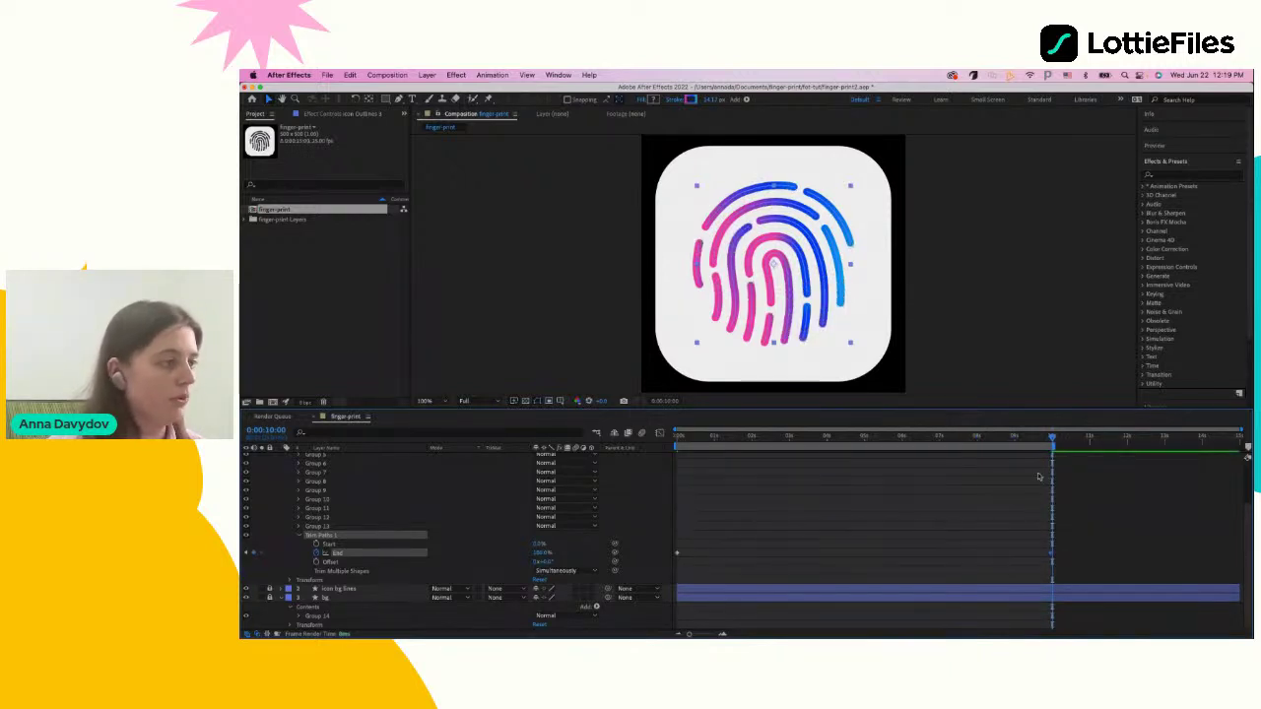
left_click(1036, 439)
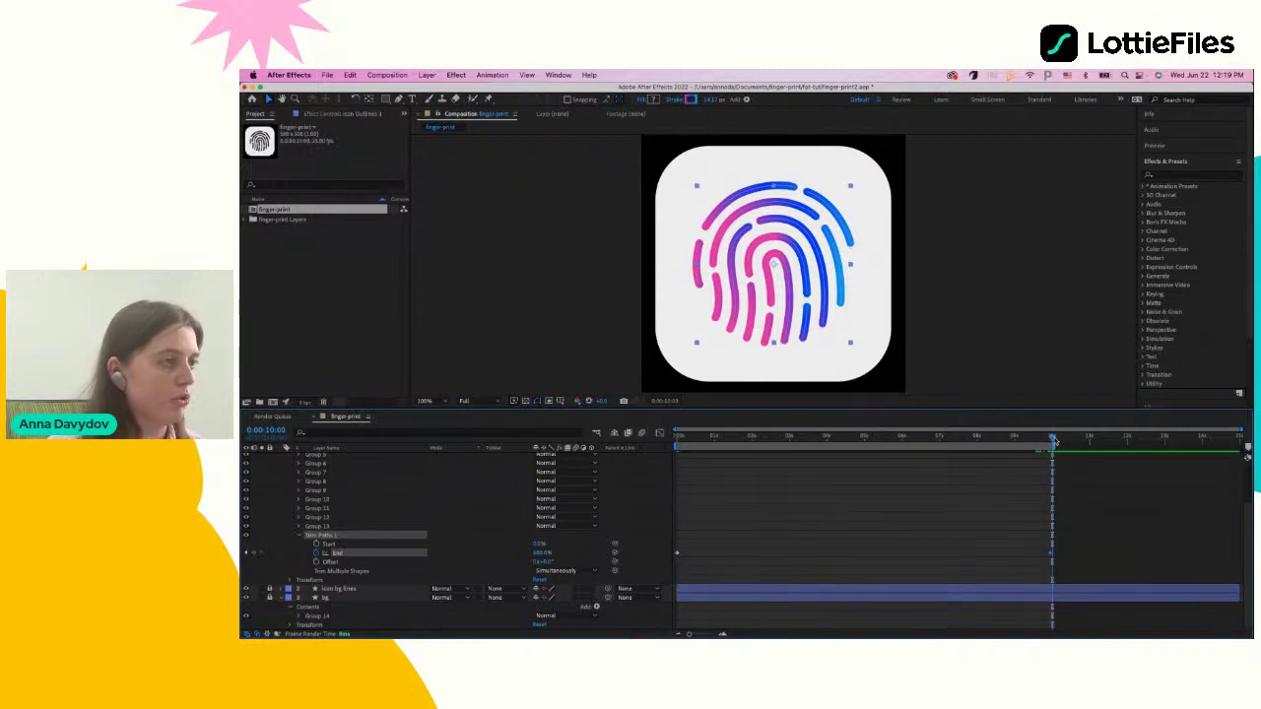
key("Home")
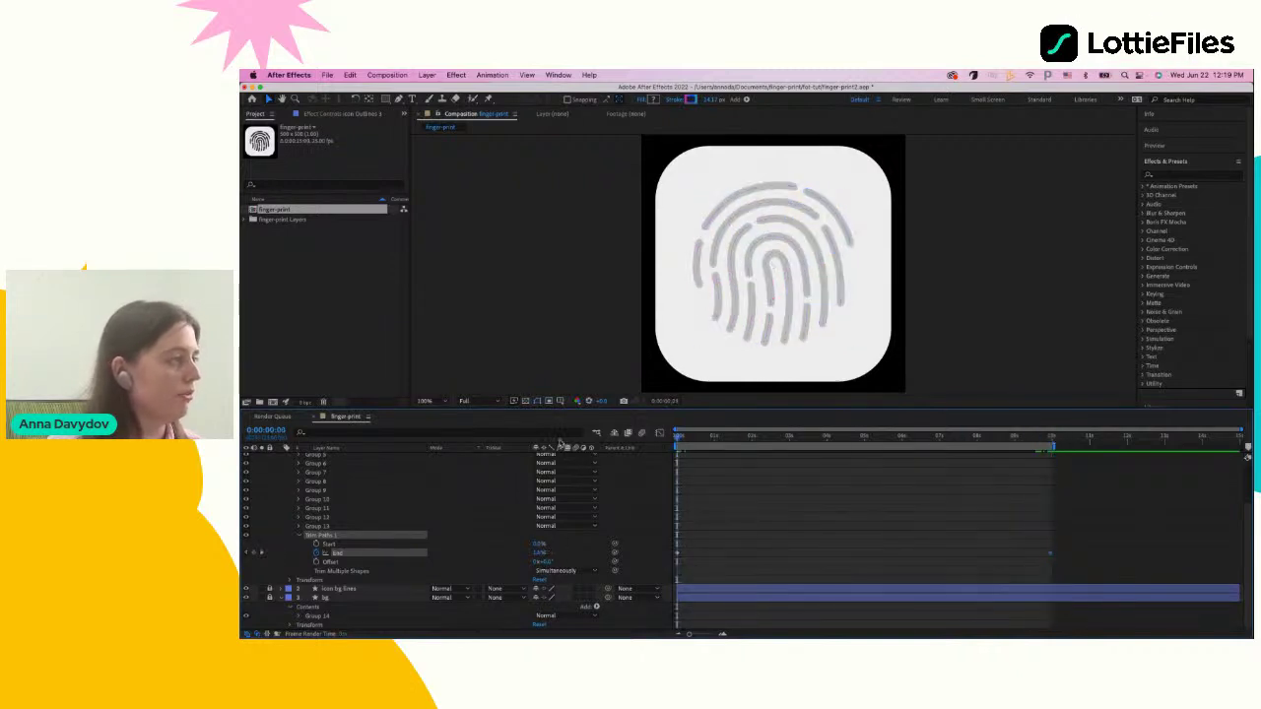
key("space")
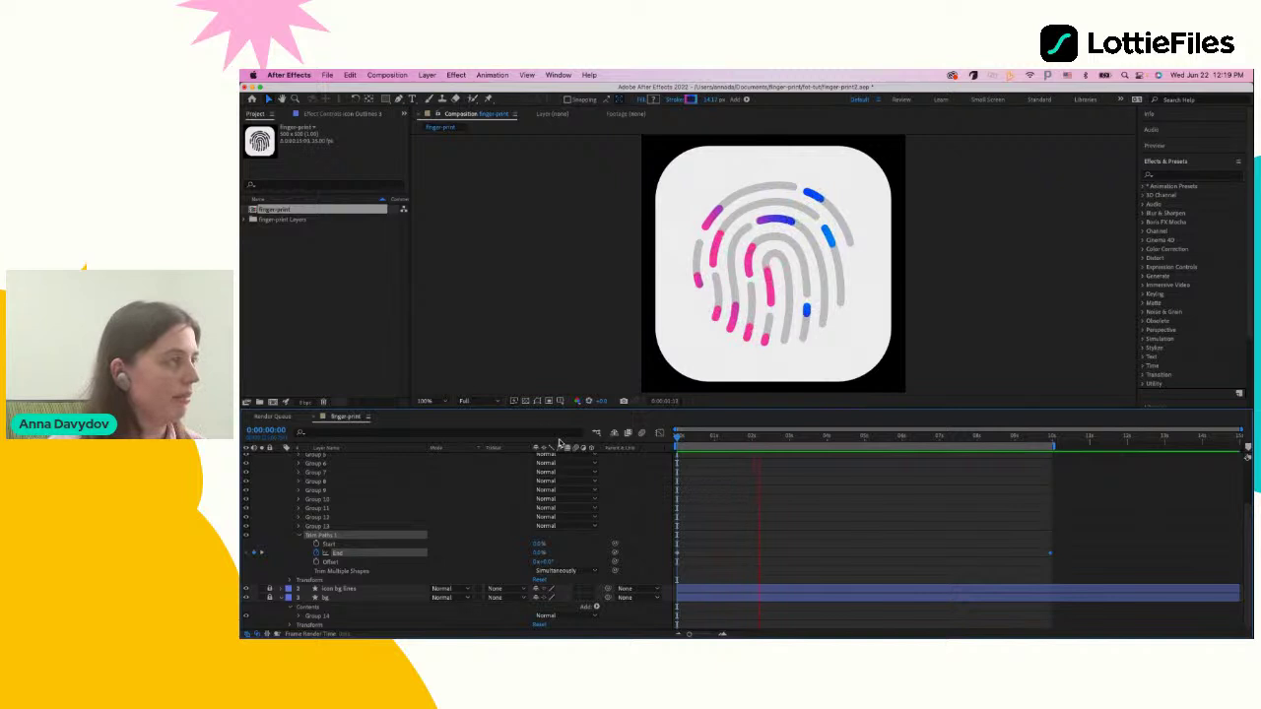
key("space")
left_click(1008, 493)
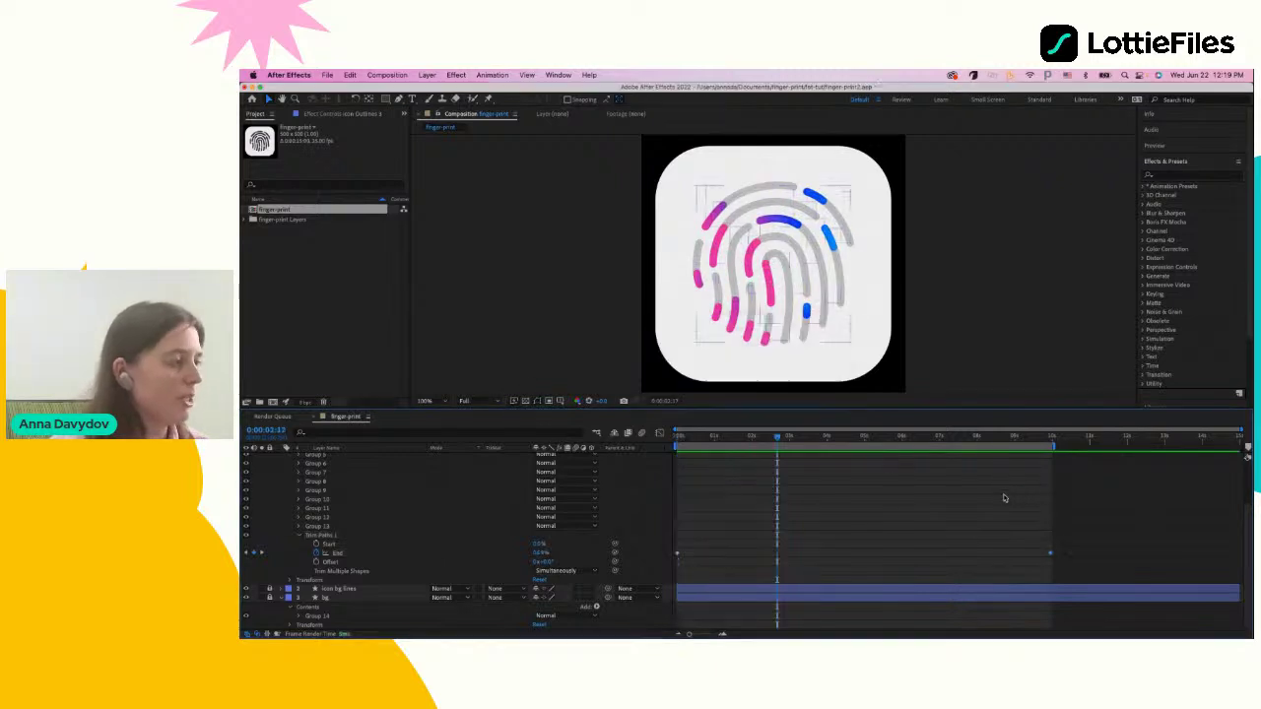
left_click_drag(1058, 562, 654, 551)
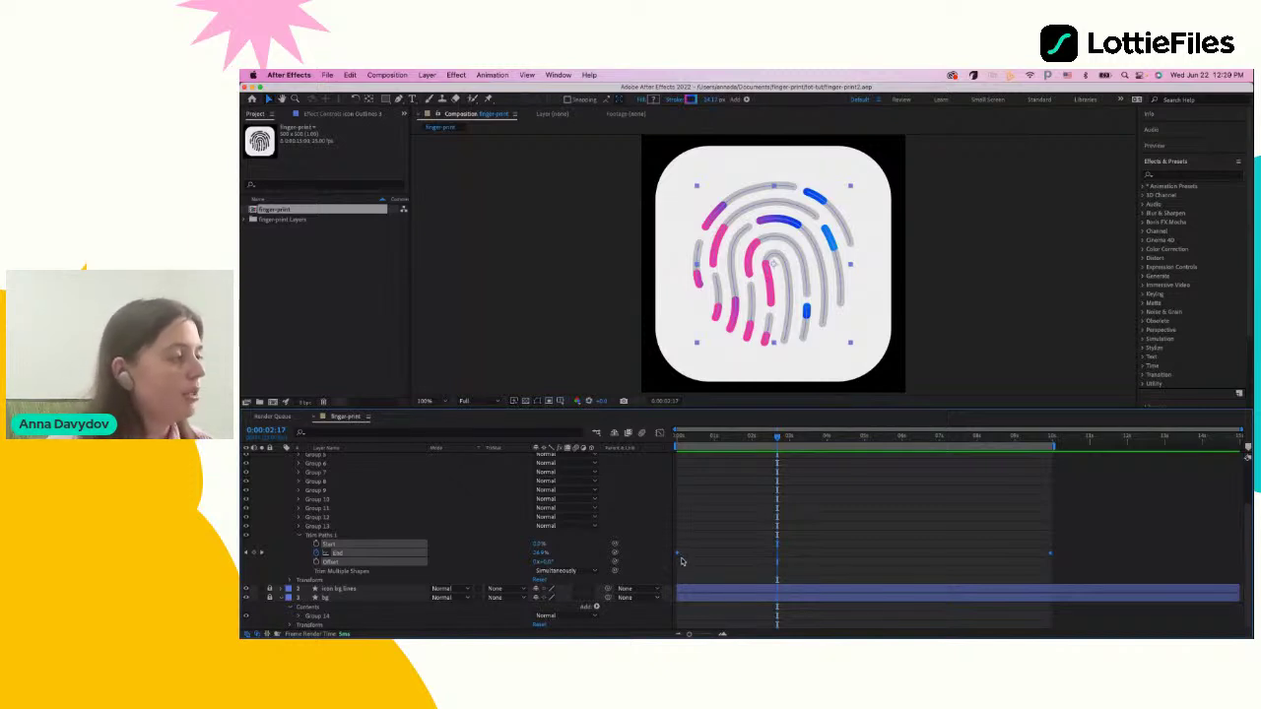
right_click(678, 557)
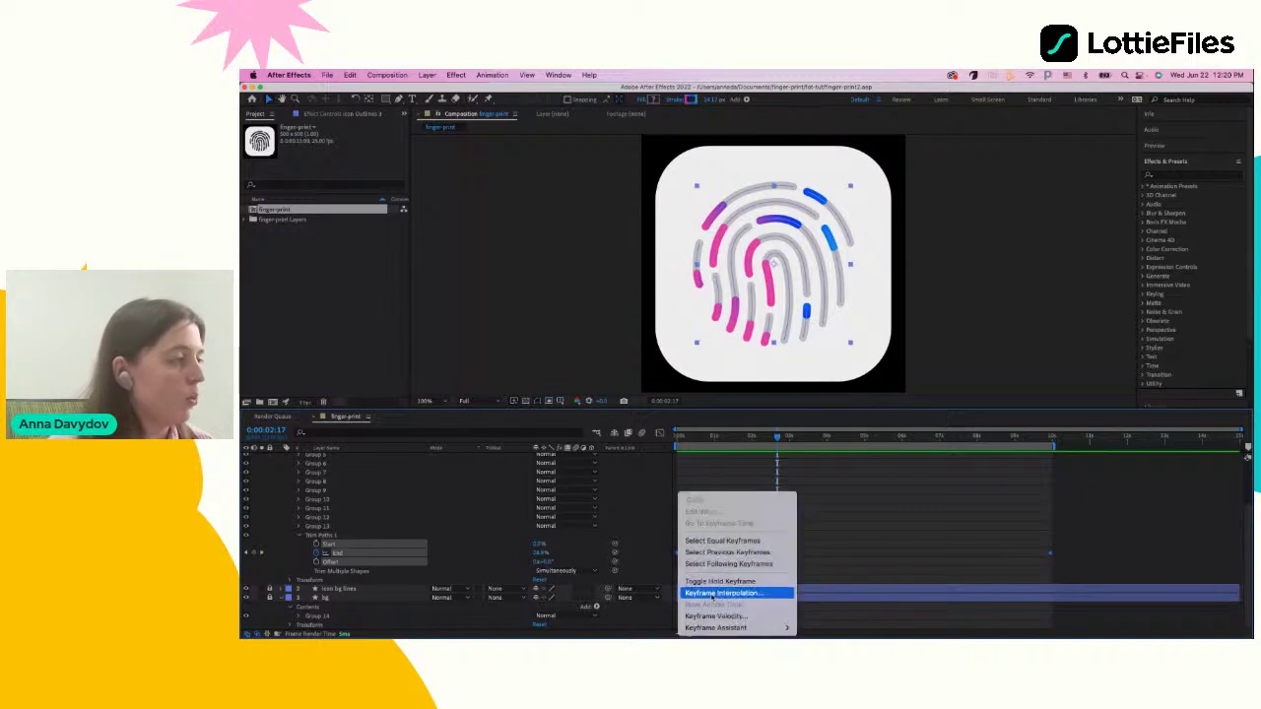
mouse_move(759, 628)
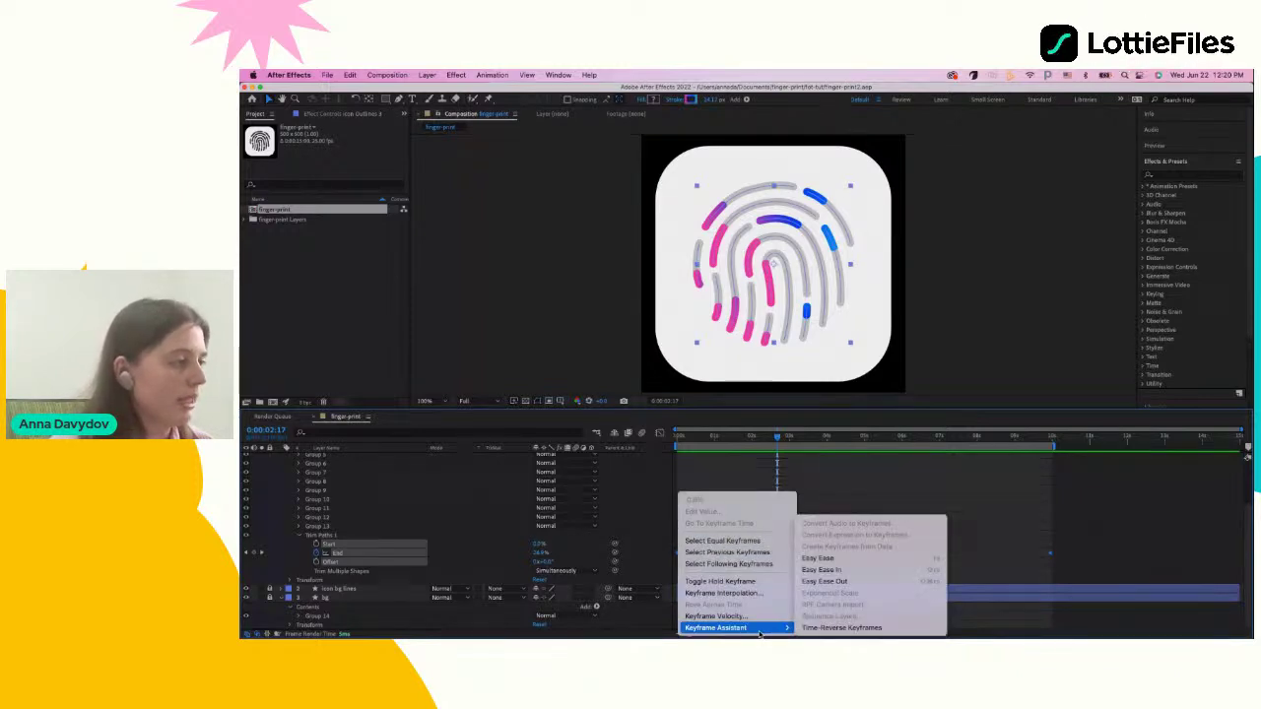
left_click(720, 471)
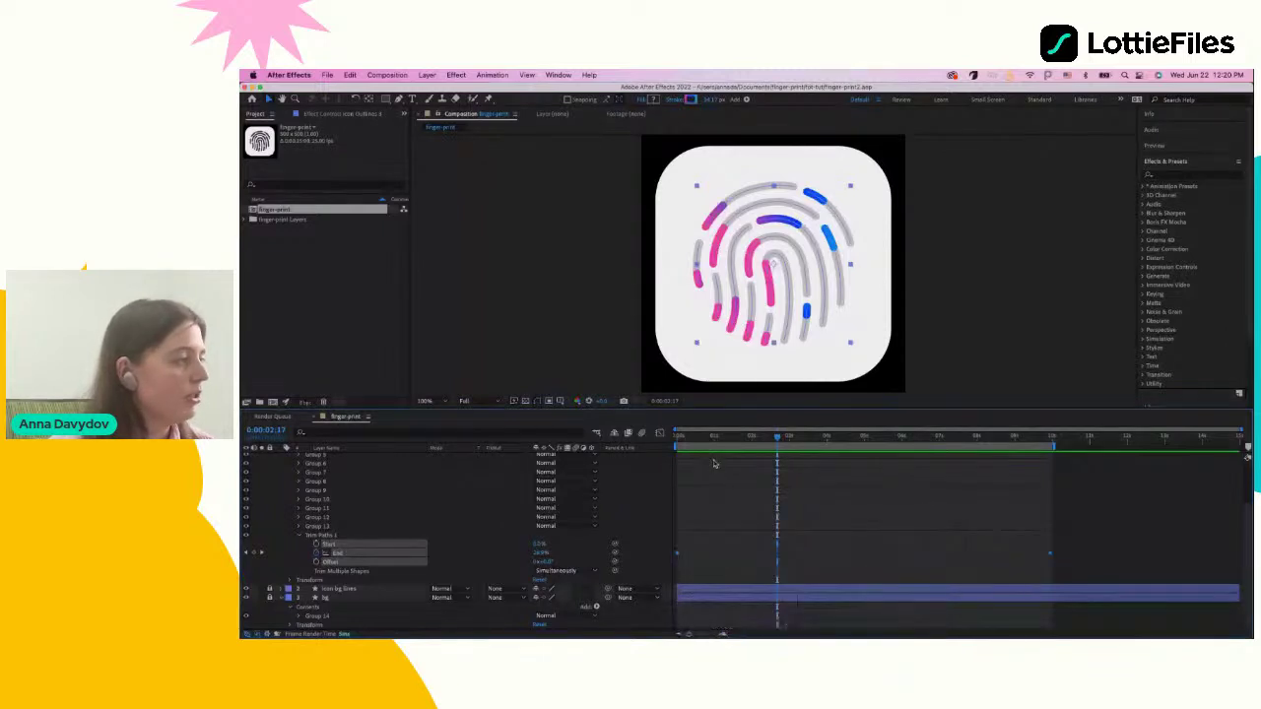
Apply Easy Ease to both keyframes of the Trim Paths End property
left_click(376, 555)
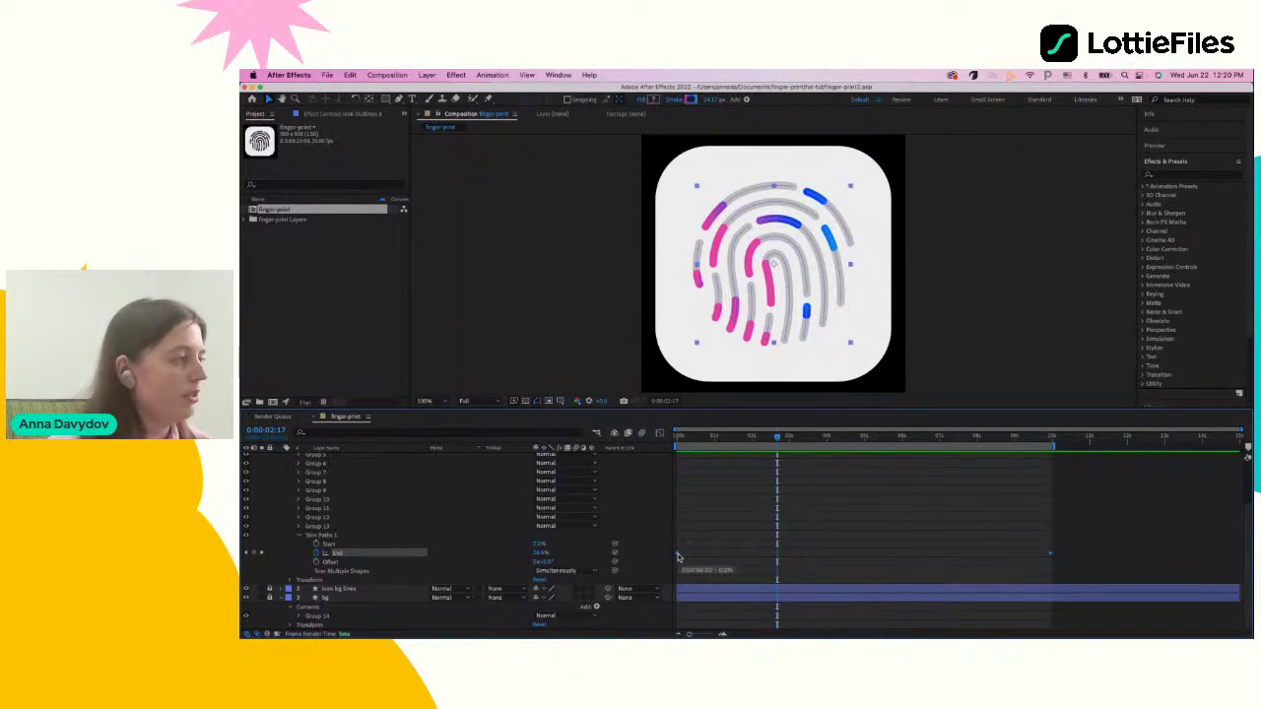
right_click(678, 558)
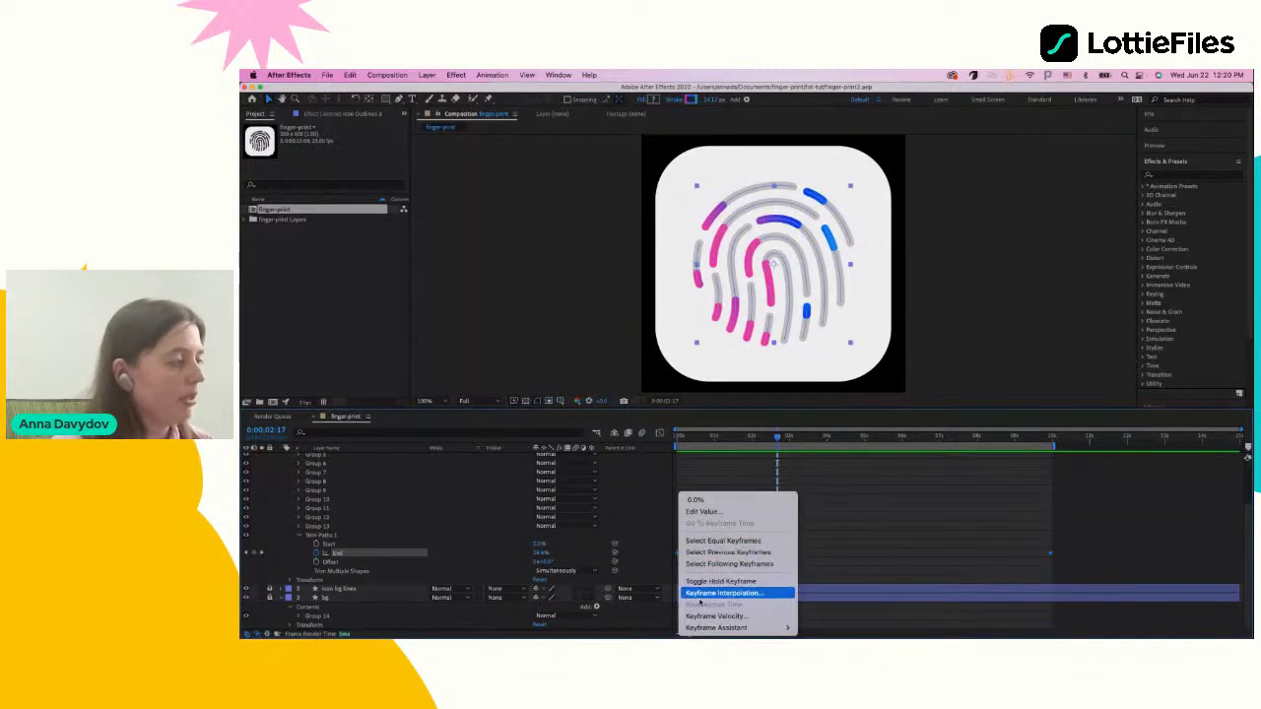
mouse_move(716, 629)
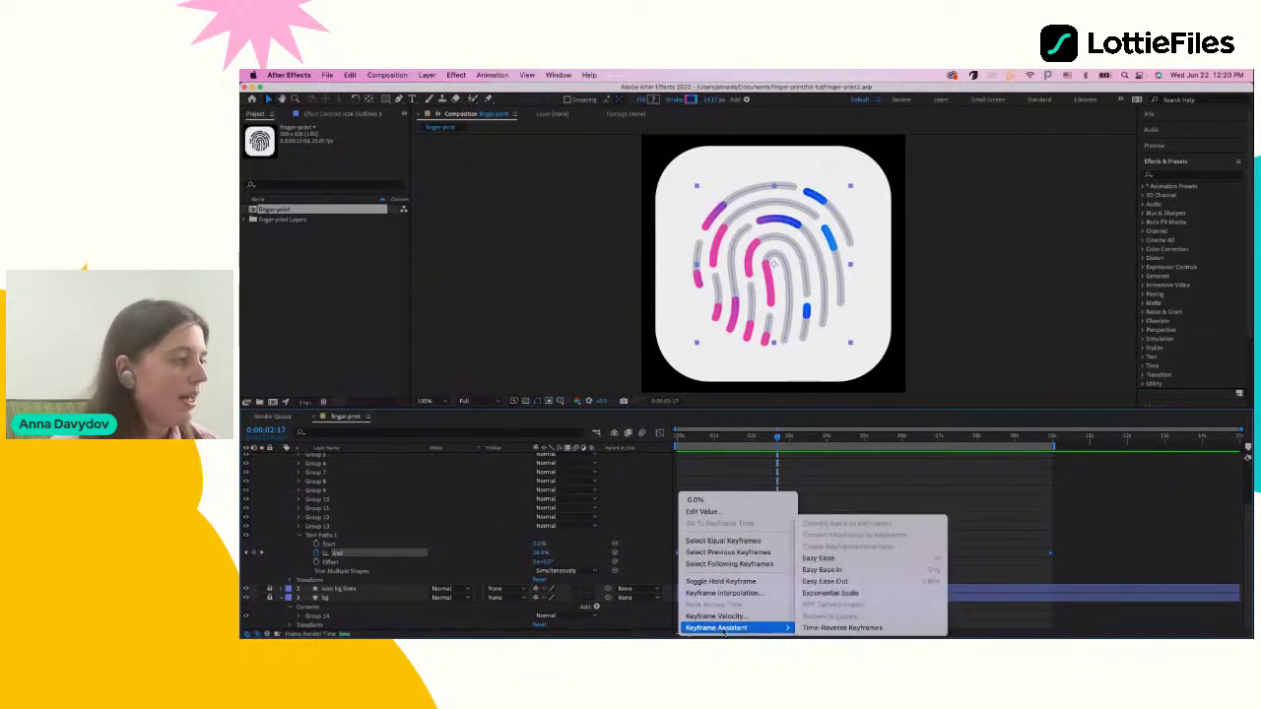
left_click(845, 559)
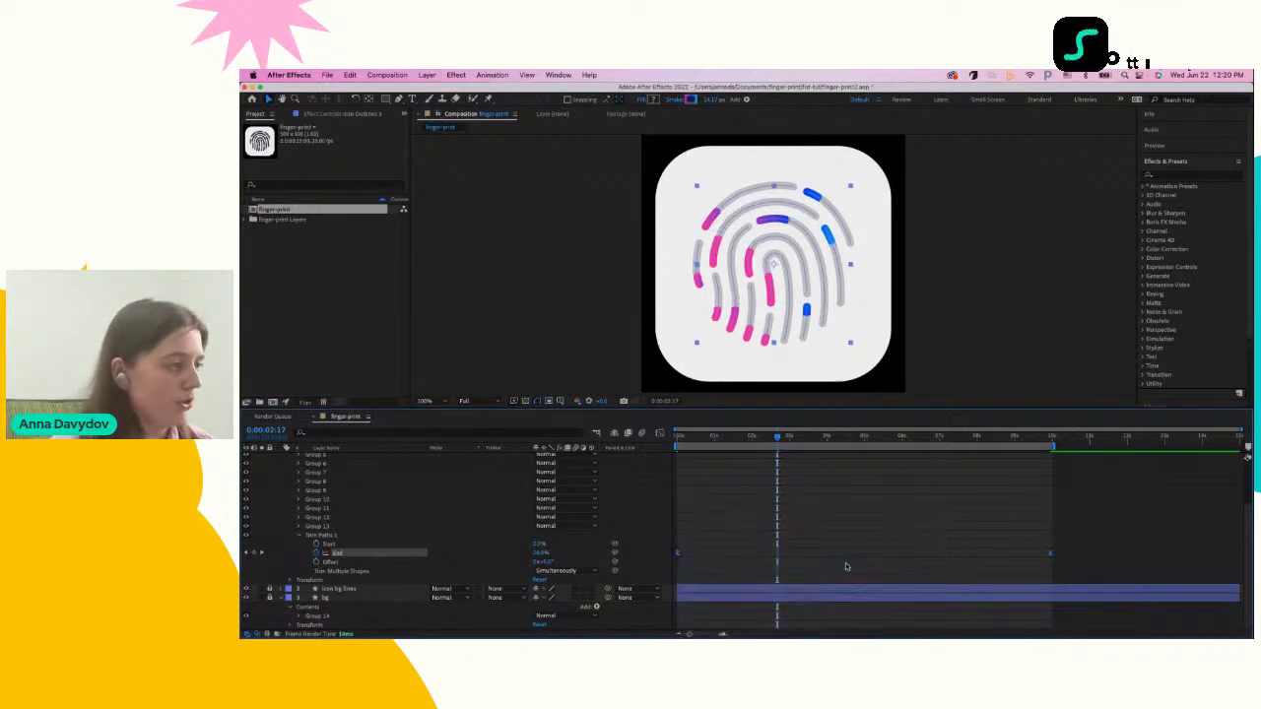
left_click(1083, 565)
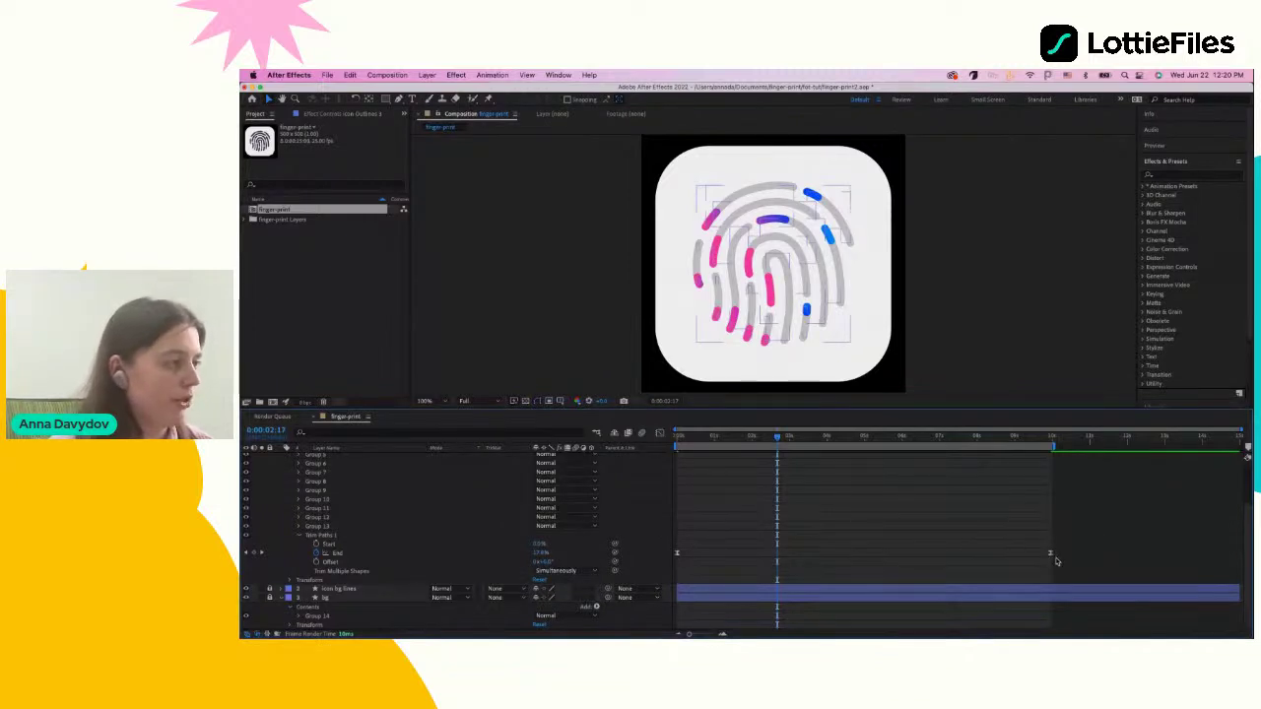
left_click_drag(1072, 561, 666, 542)
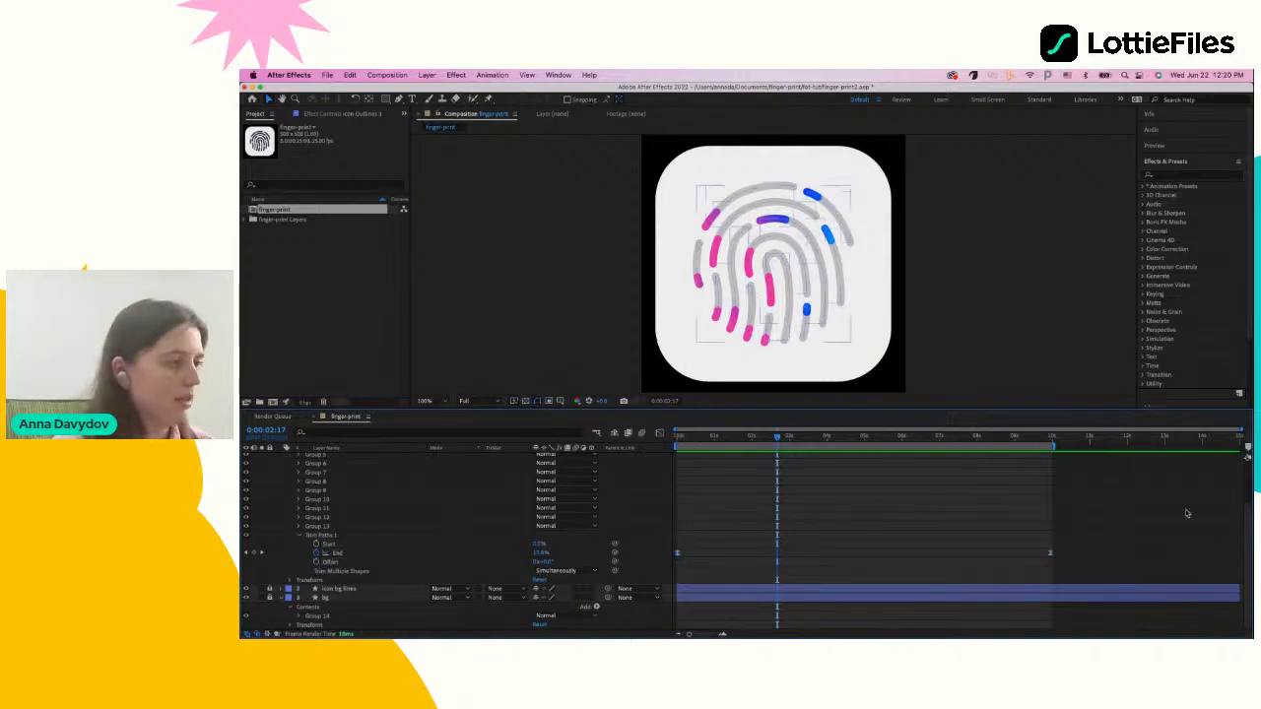
left_click_drag(1112, 574, 646, 551)
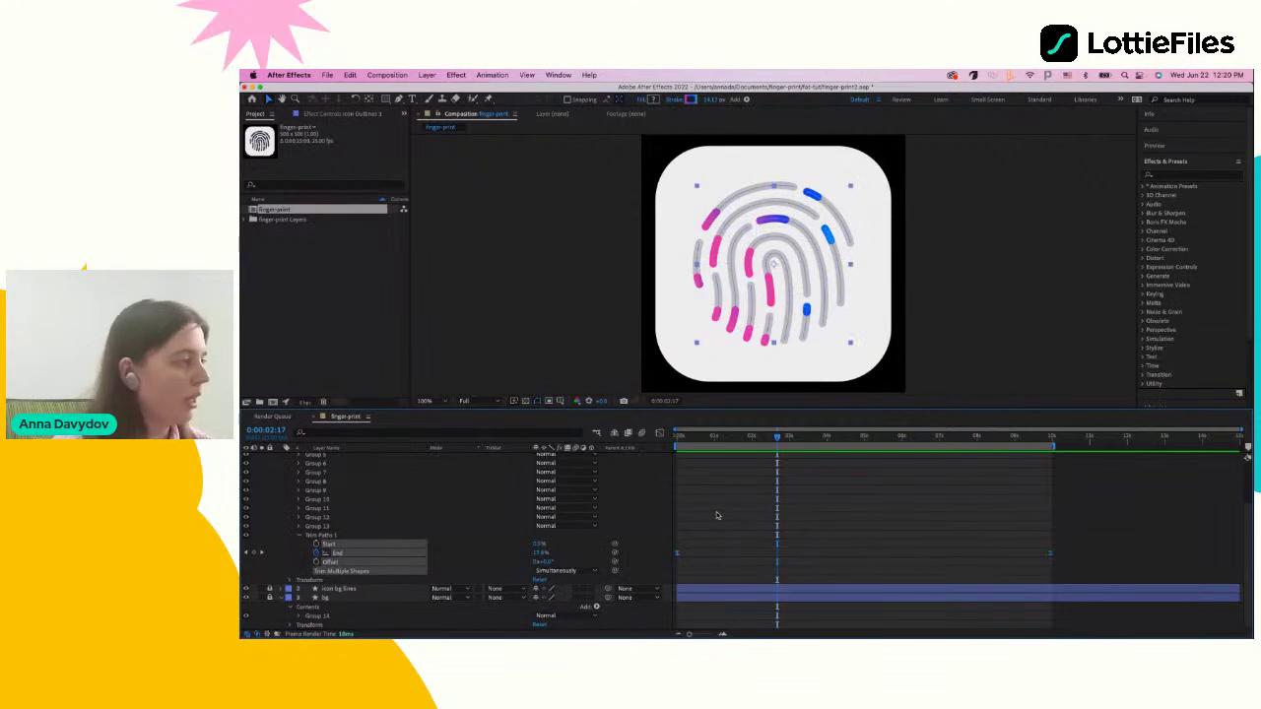
left_click(372, 581)
left_click(351, 557)
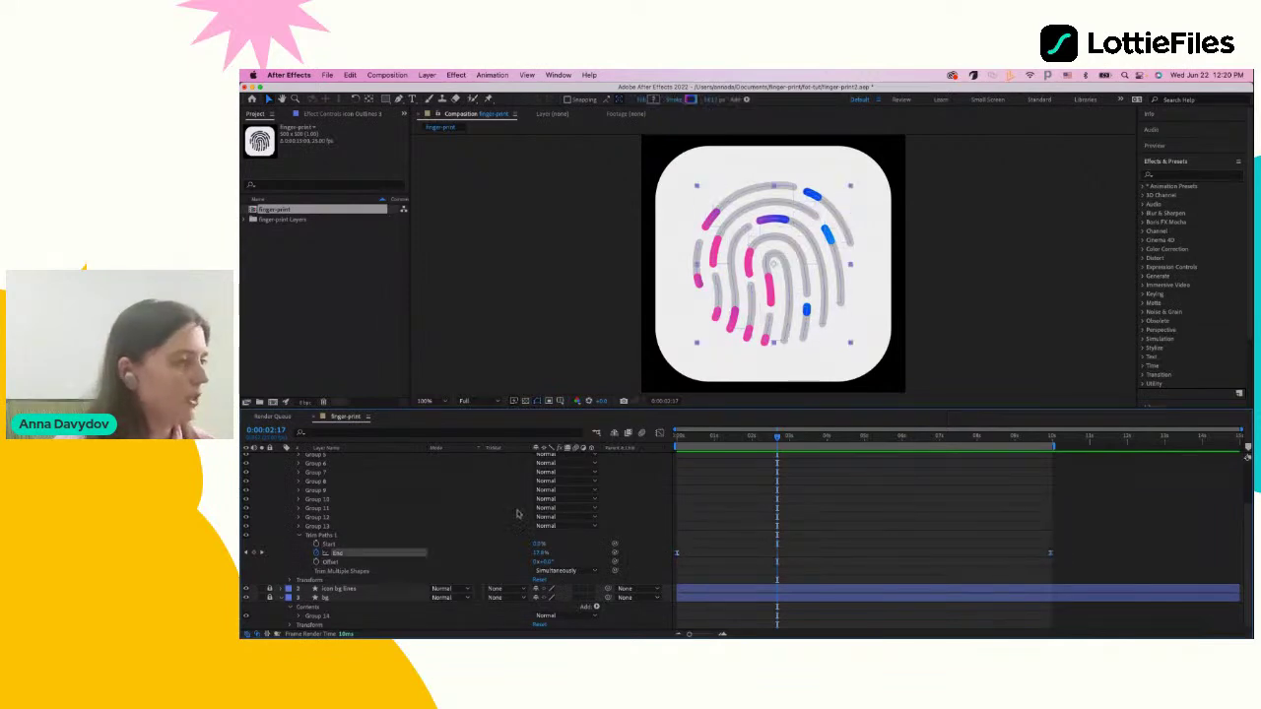
left_click(363, 545)
Lengthen the incoming ease of the last End keyframe in the speed graph so the reveal peaks early, and preview it
left_click(353, 554)
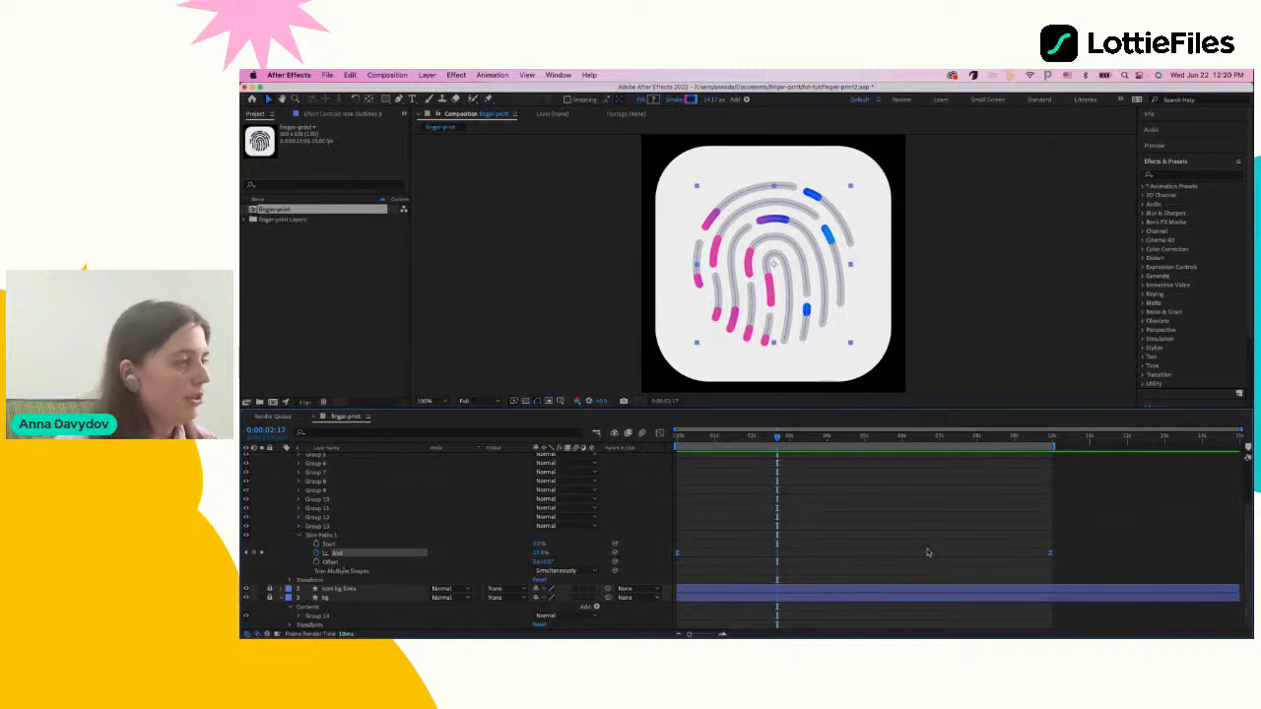
left_click(660, 435)
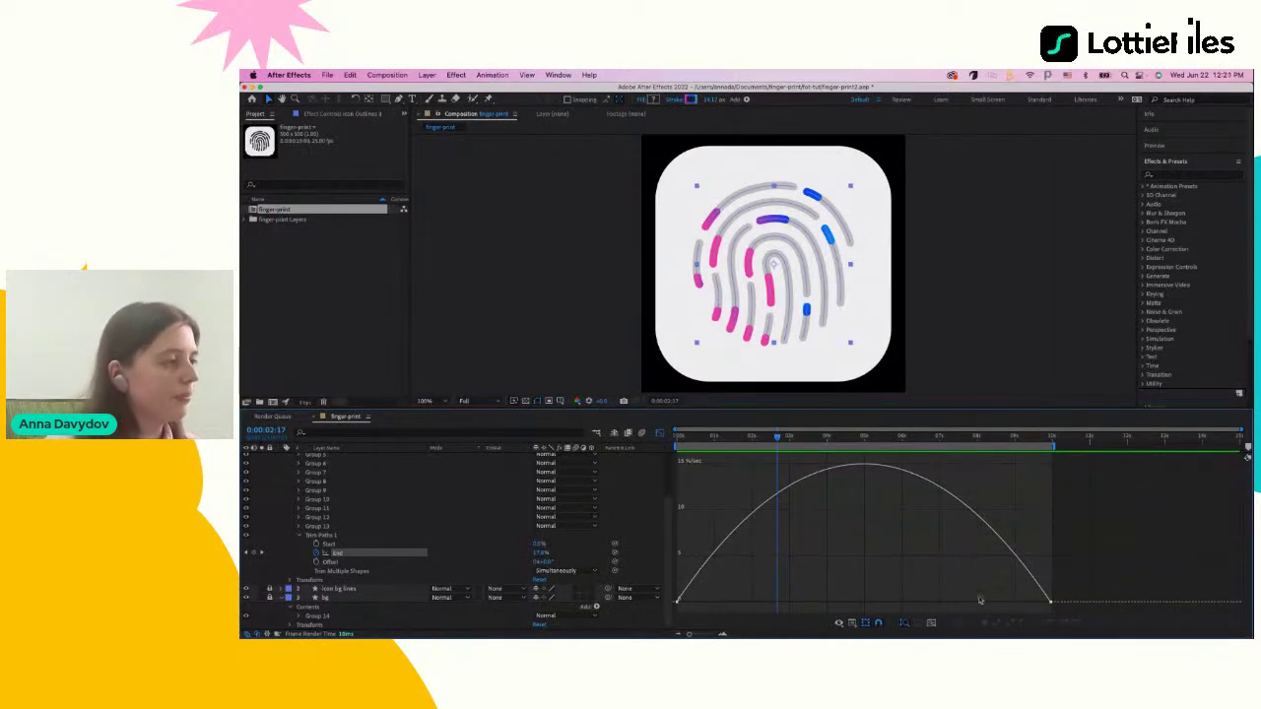
left_click_drag(957, 584, 1104, 615)
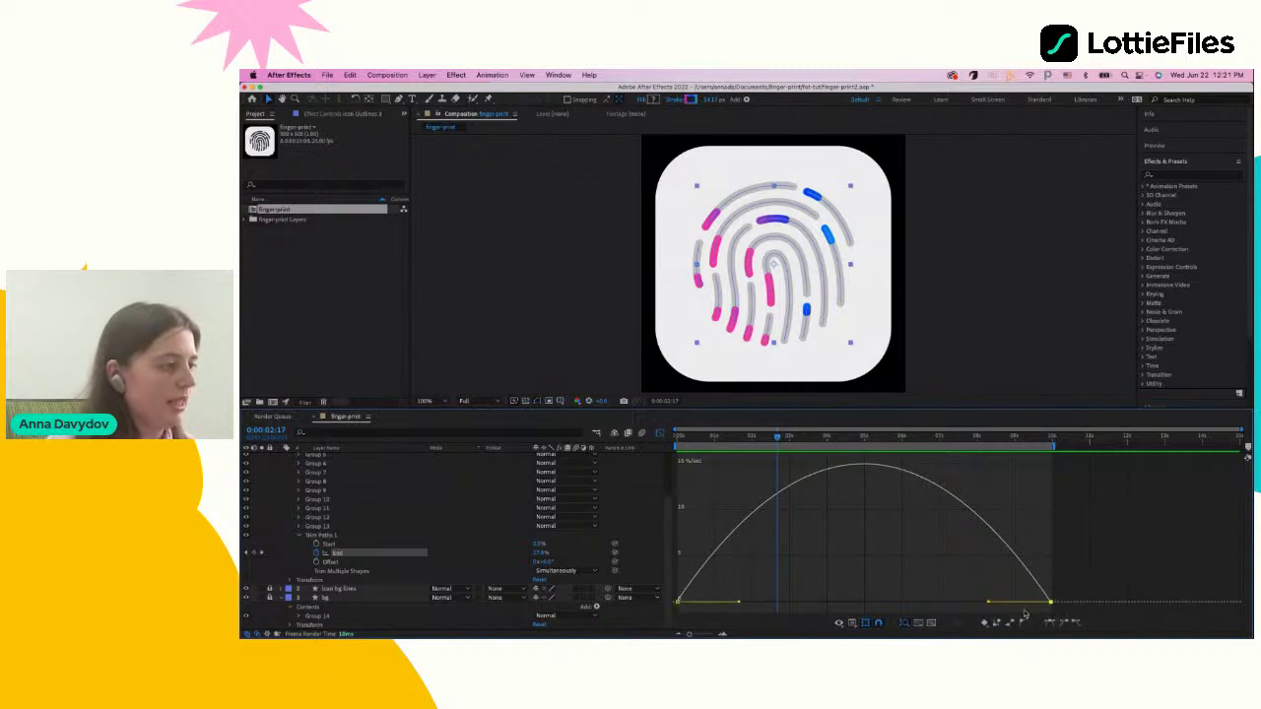
left_click_drag(988, 603, 917, 608)
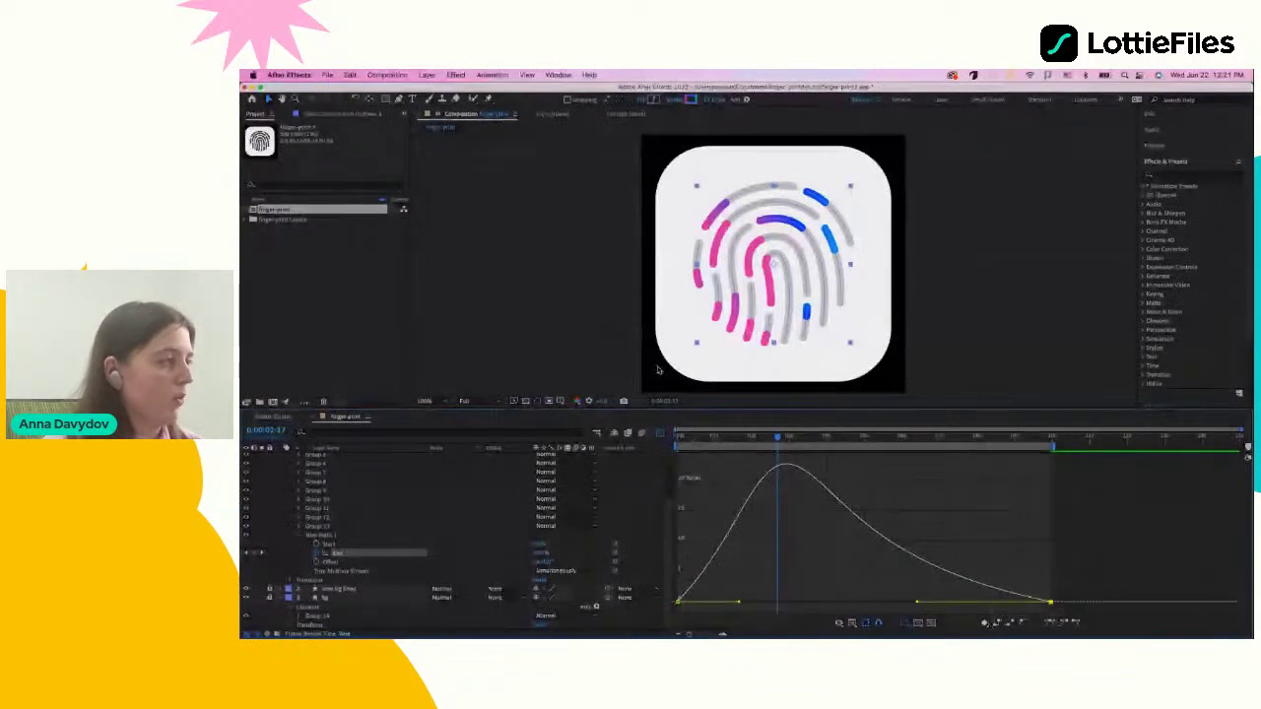
key("Home")
key("space")
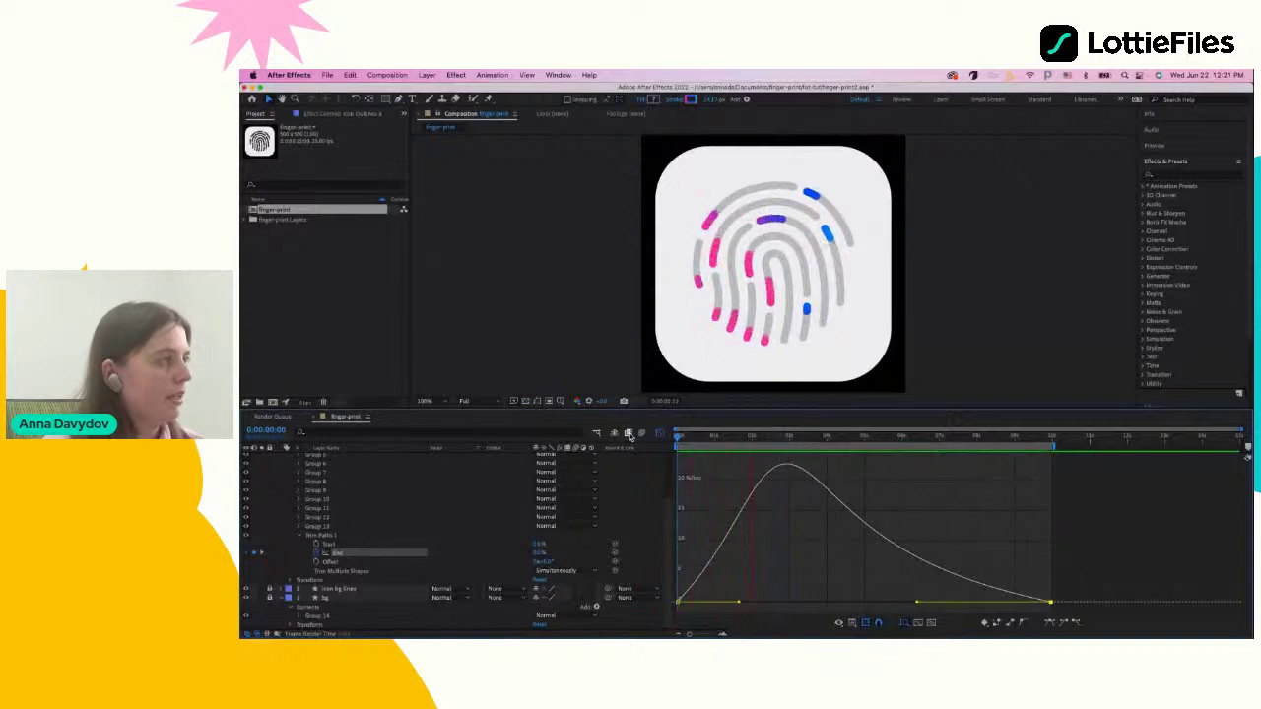
left_click(746, 317)
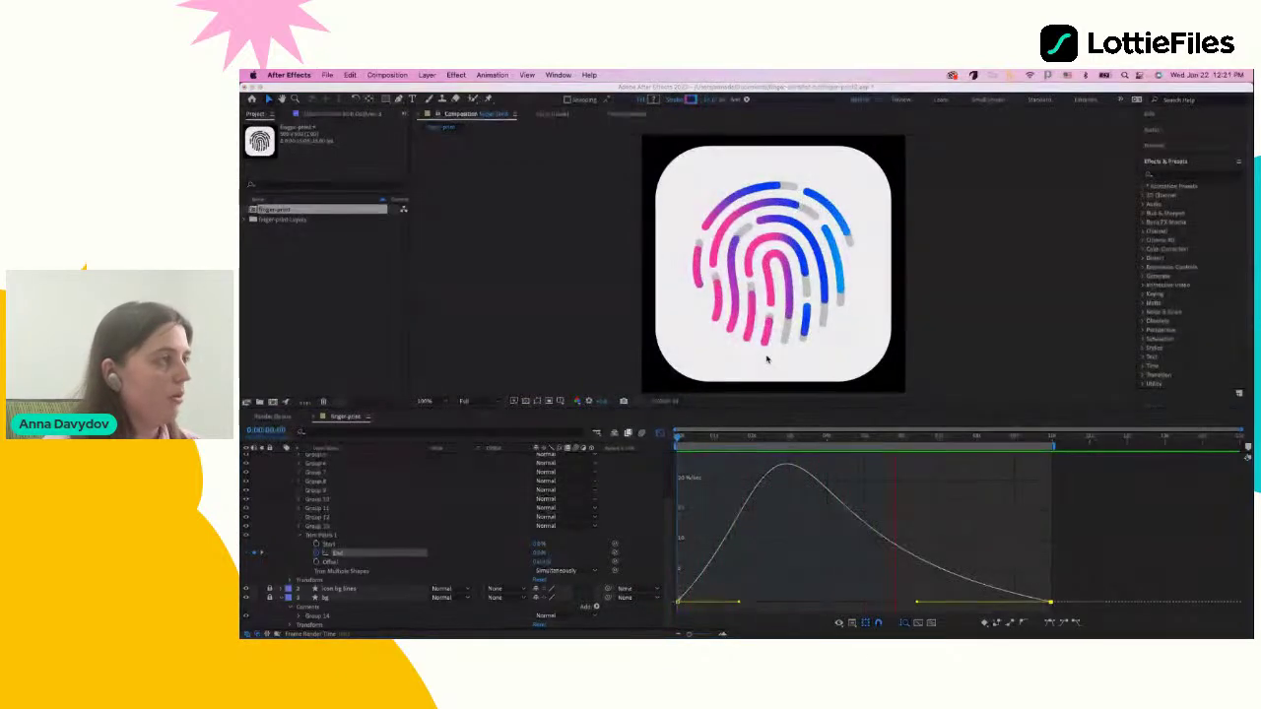
left_click(725, 439)
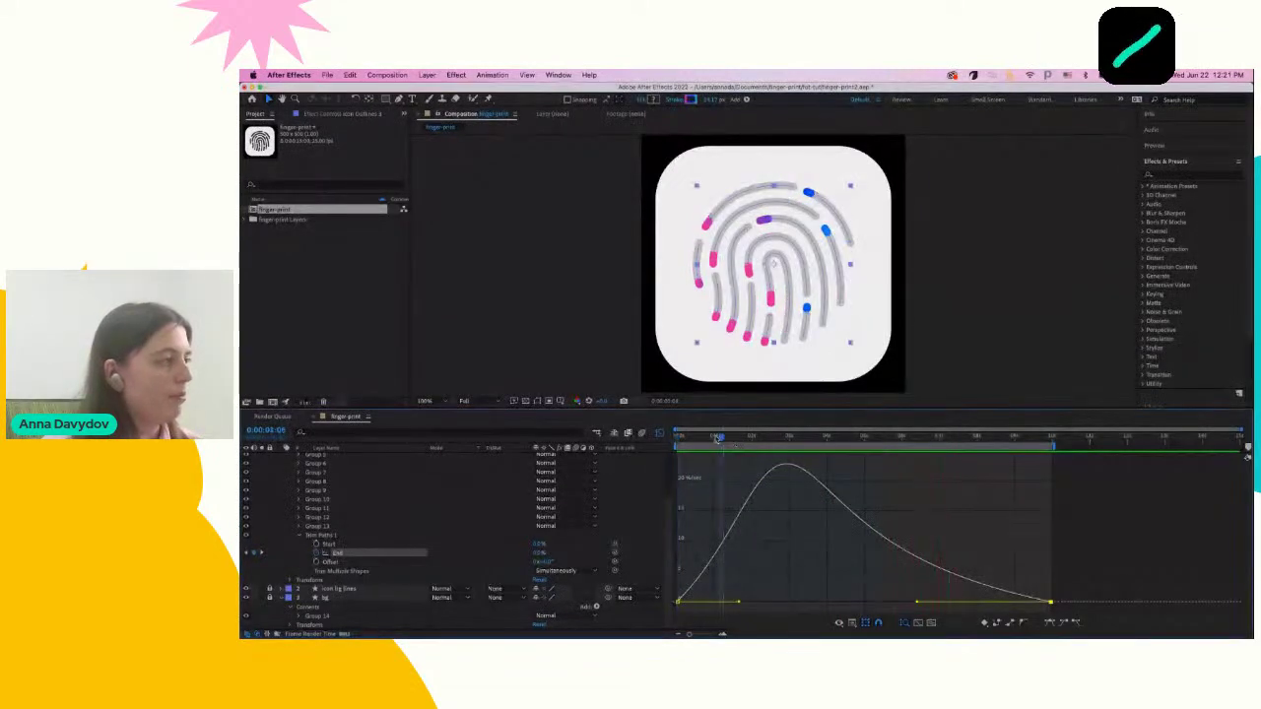
Lengthen the outgoing ease of the first End keyframe in the speed graph and preview the slower start
left_click_drag(725, 440, 658, 437)
left_click(687, 608)
left_click(717, 604)
left_click_drag(740, 604, 777, 602)
left_click(706, 441)
left_click_drag(706, 441, 669, 436)
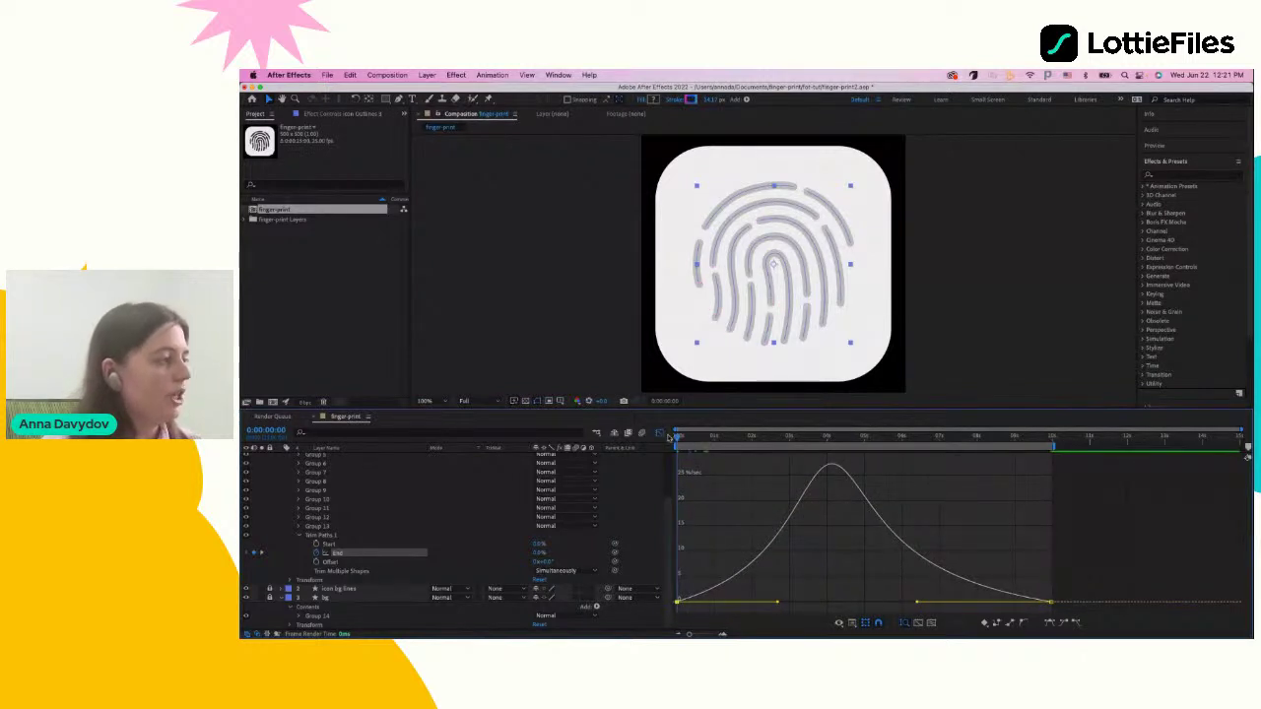
key("space")
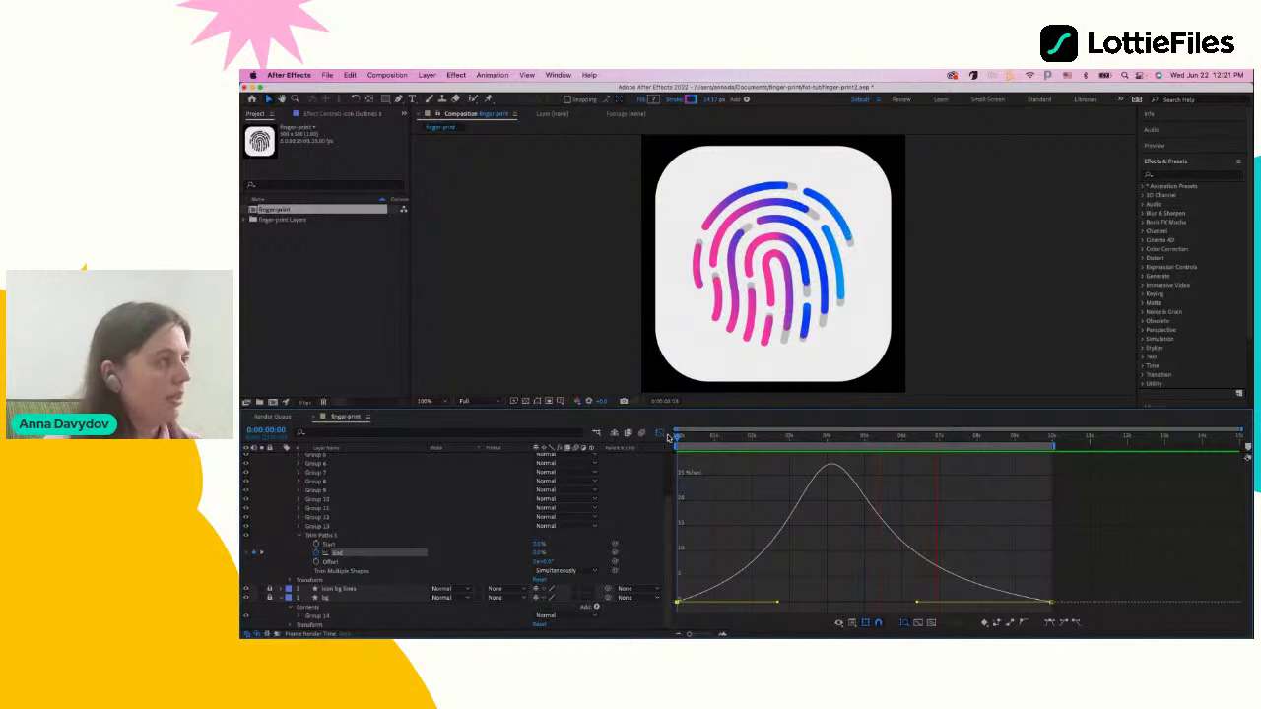
key("space")
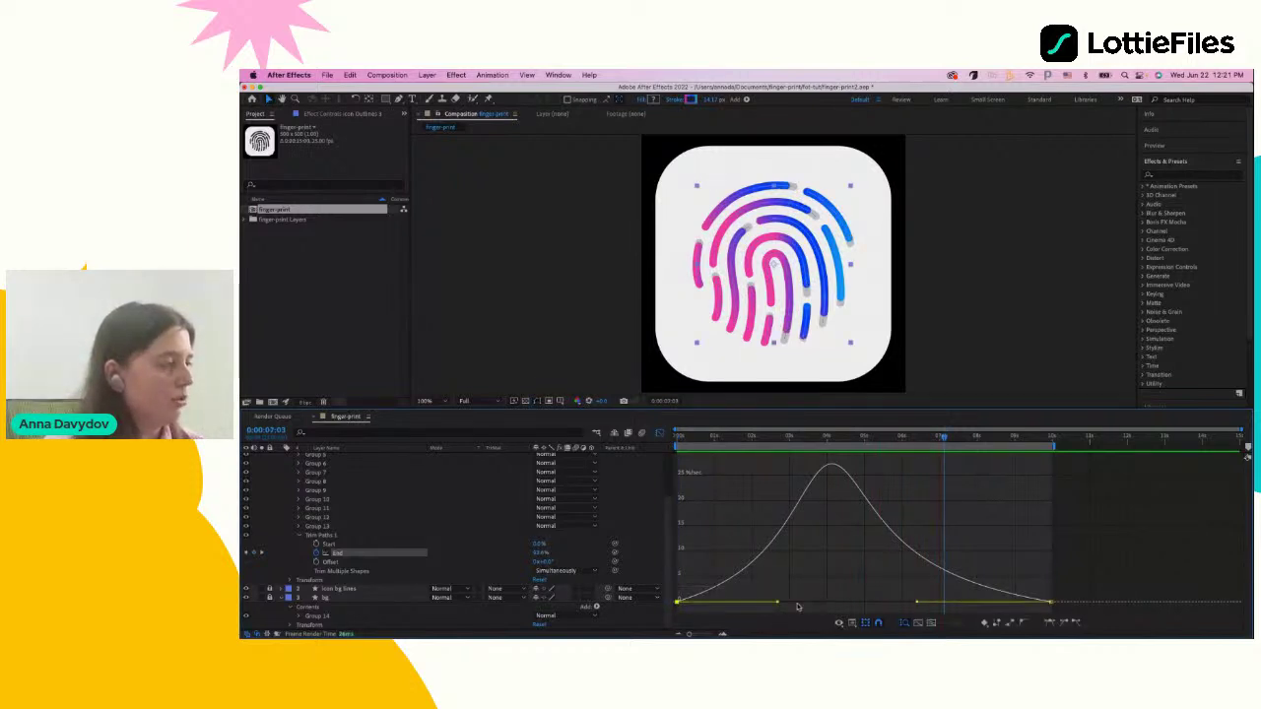
Shorten the first End keyframe's outgoing ease for a faster start, and return to the keyframe view to scrub through the reveal
left_click_drag(778, 602, 727, 602)
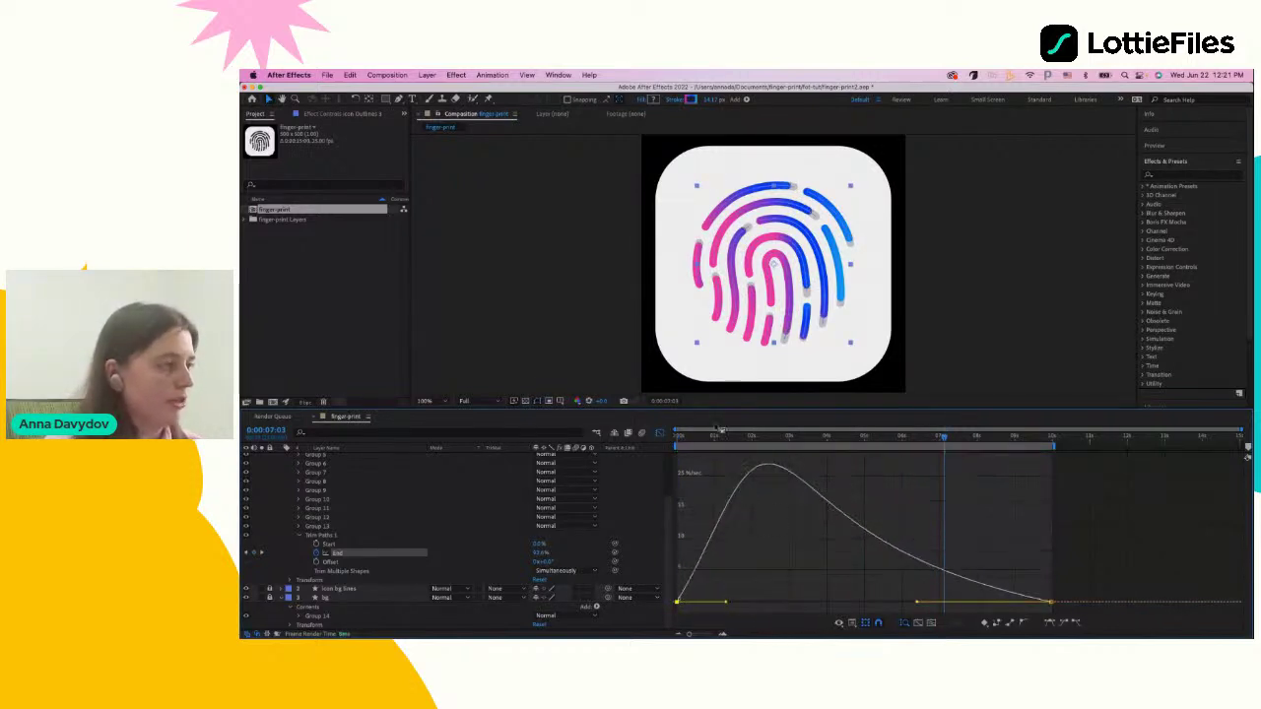
left_click(665, 436)
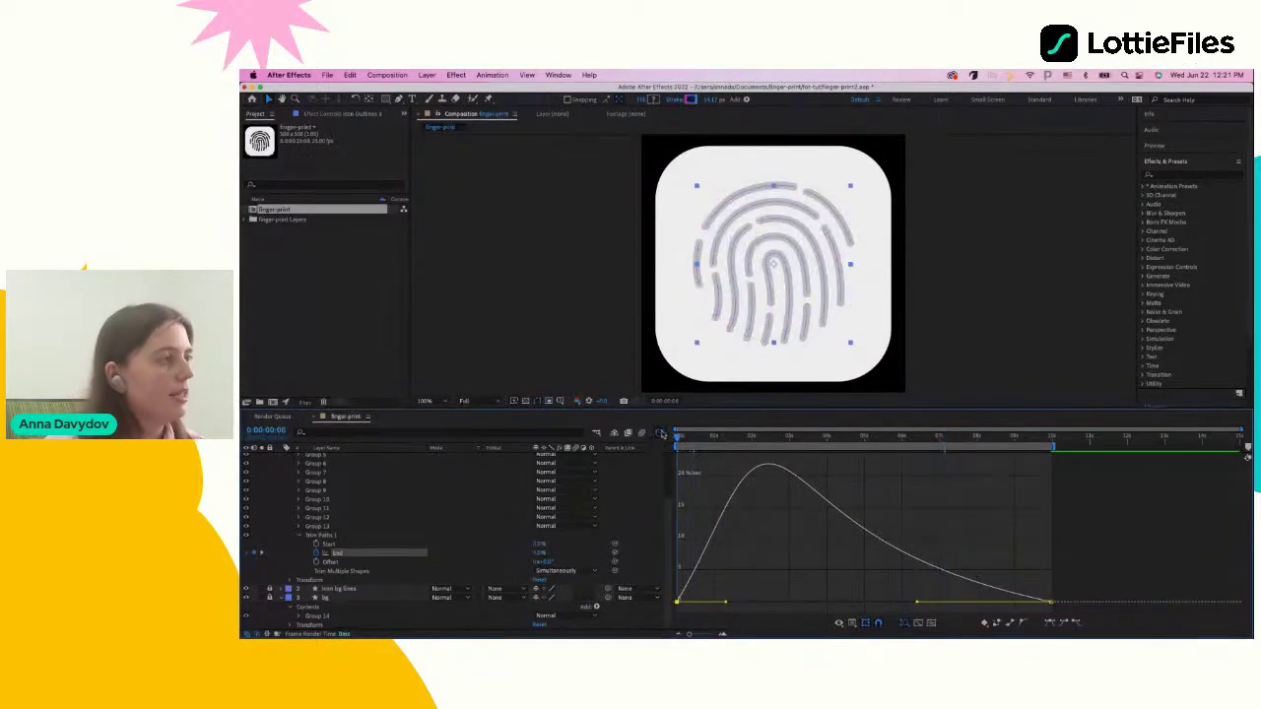
left_click(661, 433)
left_click_drag(688, 441, 812, 454)
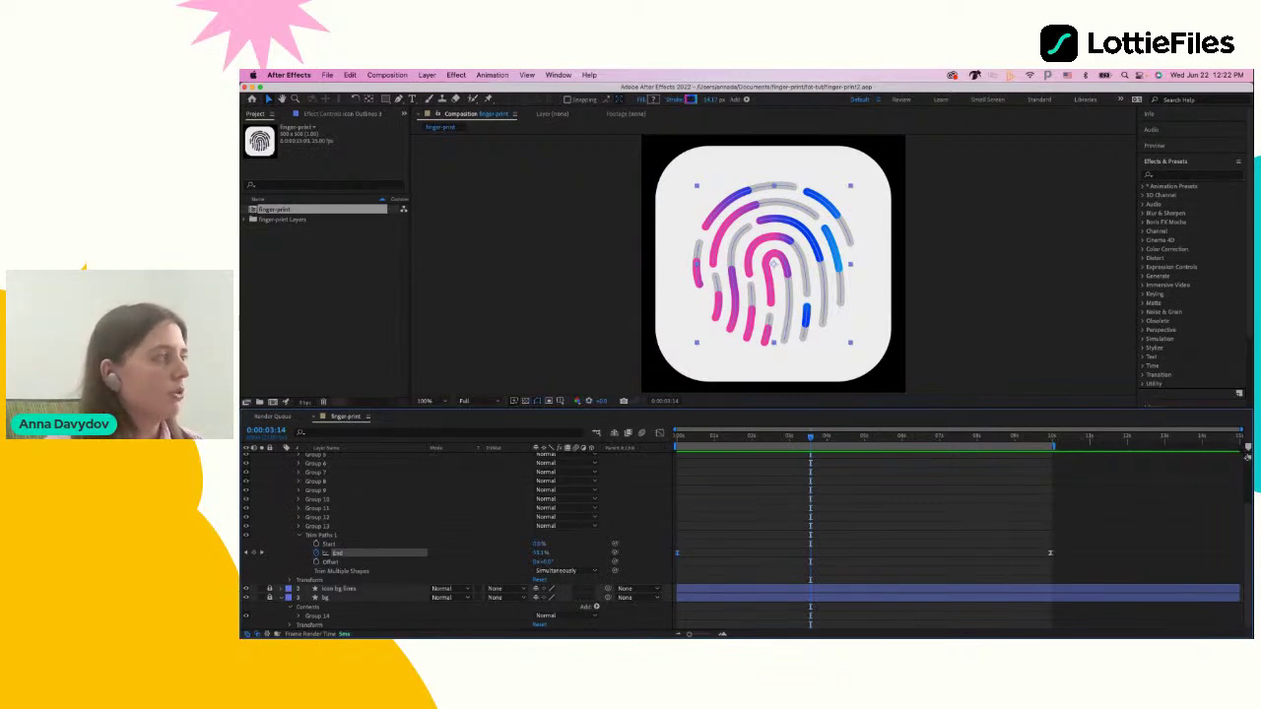
Duplicate the finger-print composition in the project and open the copy
left_click(276, 211)
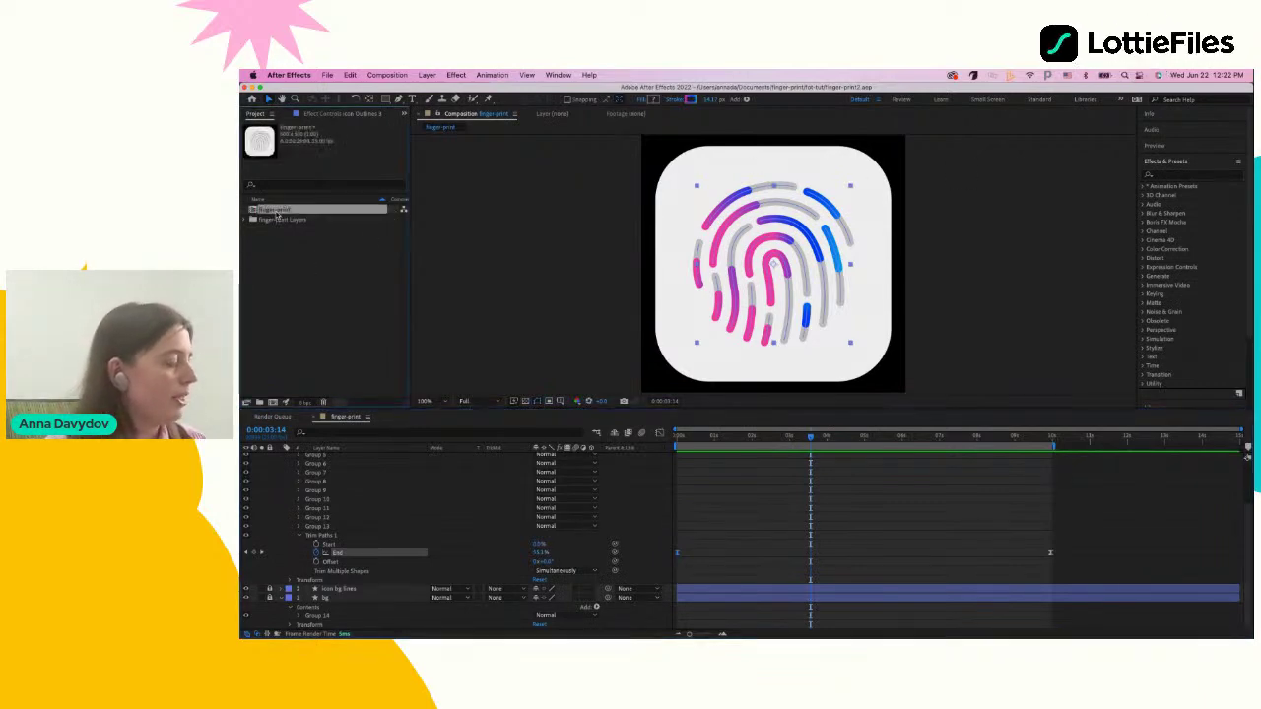
key("super+d")
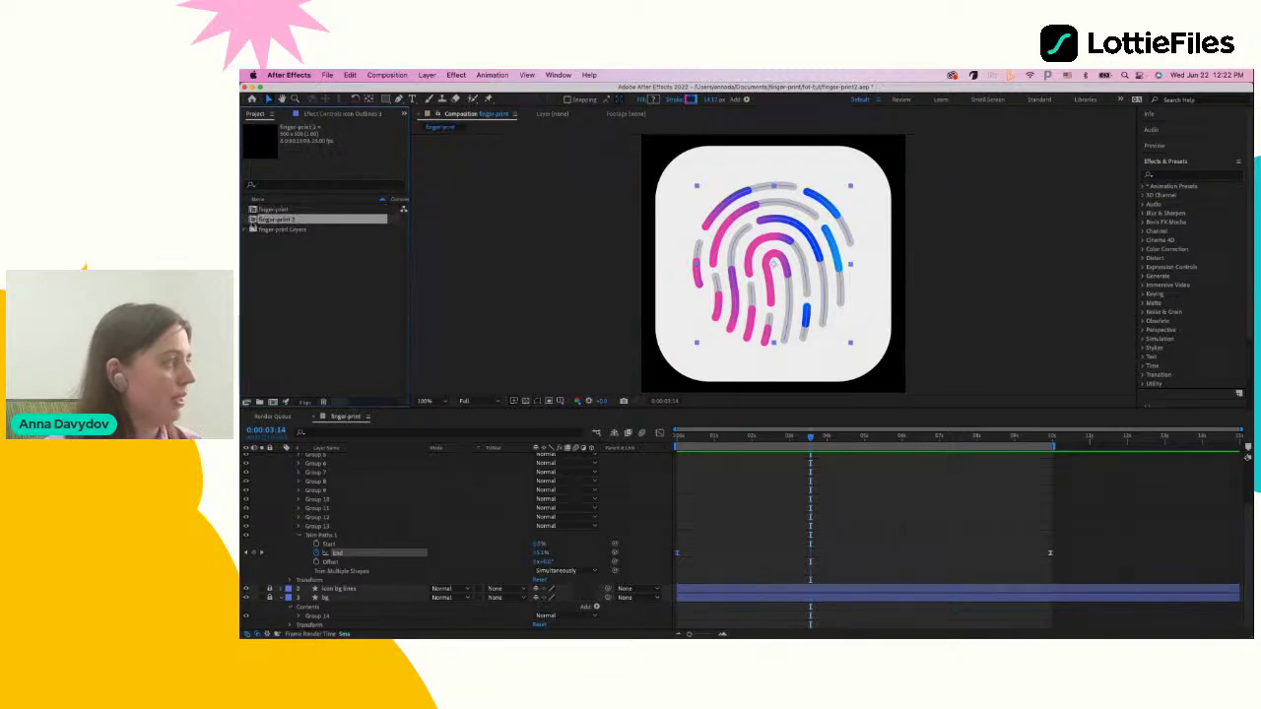
double_click(271, 219)
left_click(312, 277)
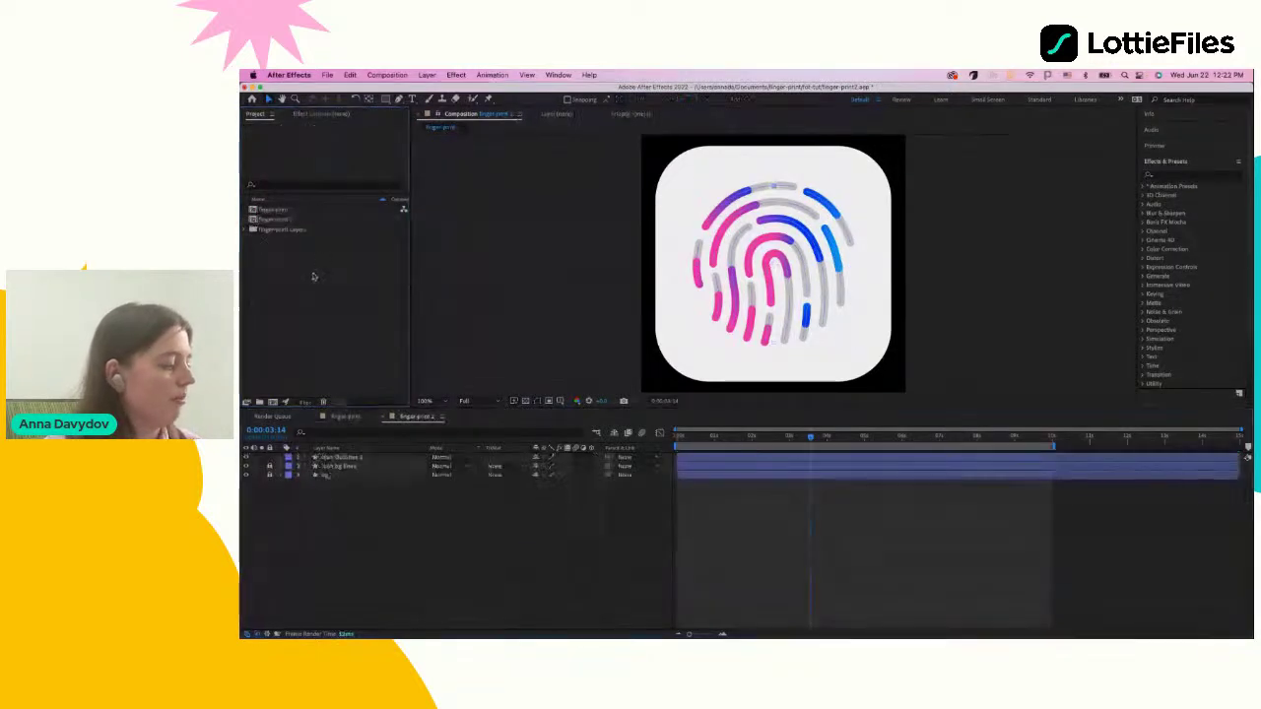
left_click(264, 211)
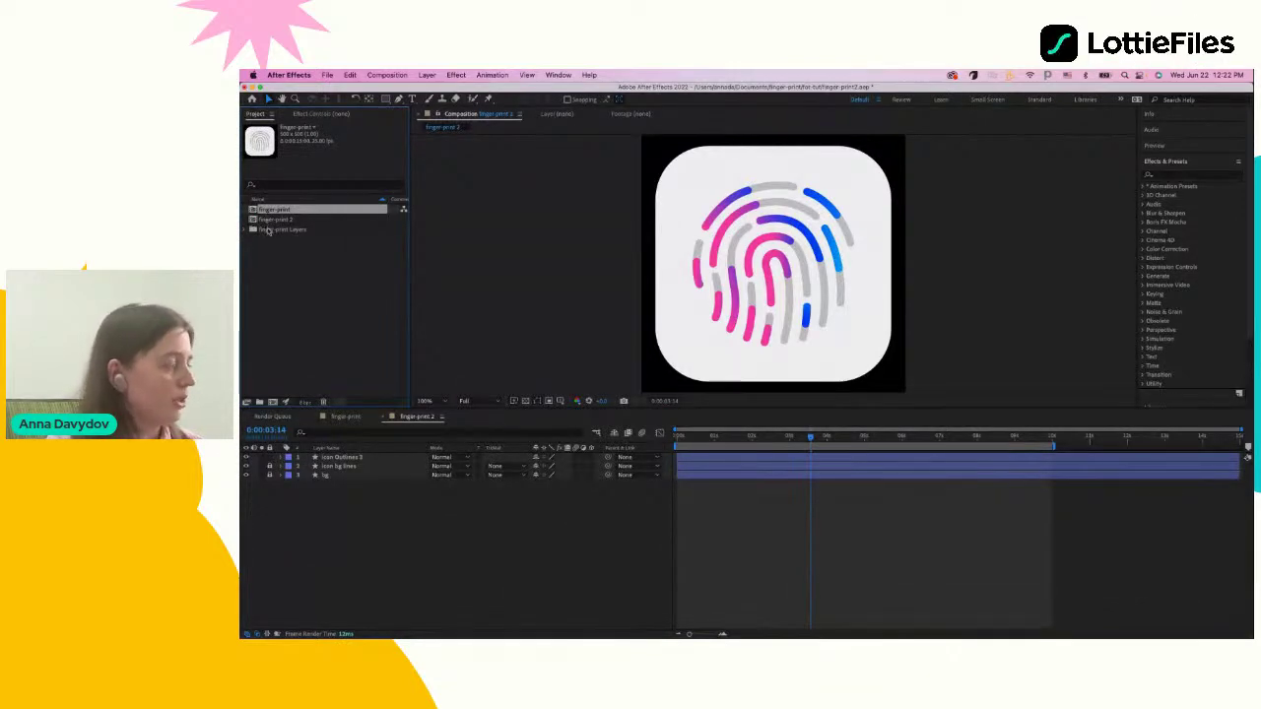
left_click(268, 220)
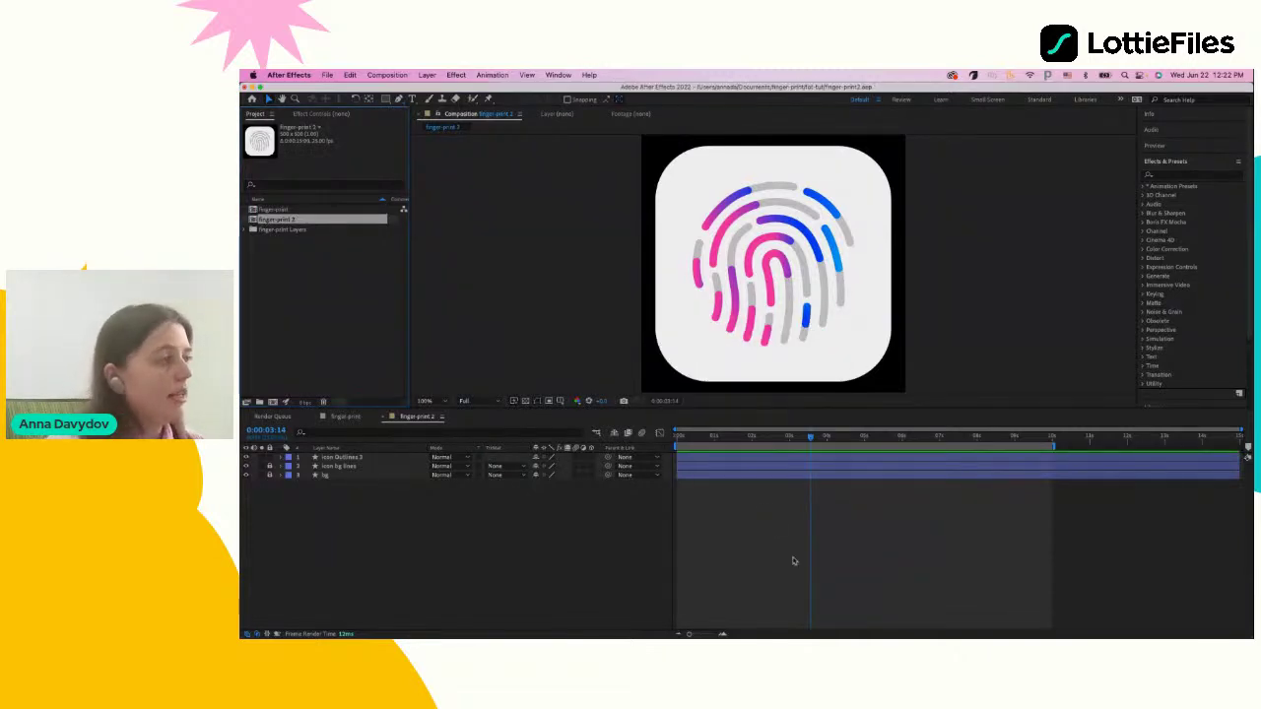
Return to the first frame of the duplicated composition and reveal the keyframed End property of the icon Outlines layer
left_click(684, 436)
left_click_drag(684, 437, 671, 440)
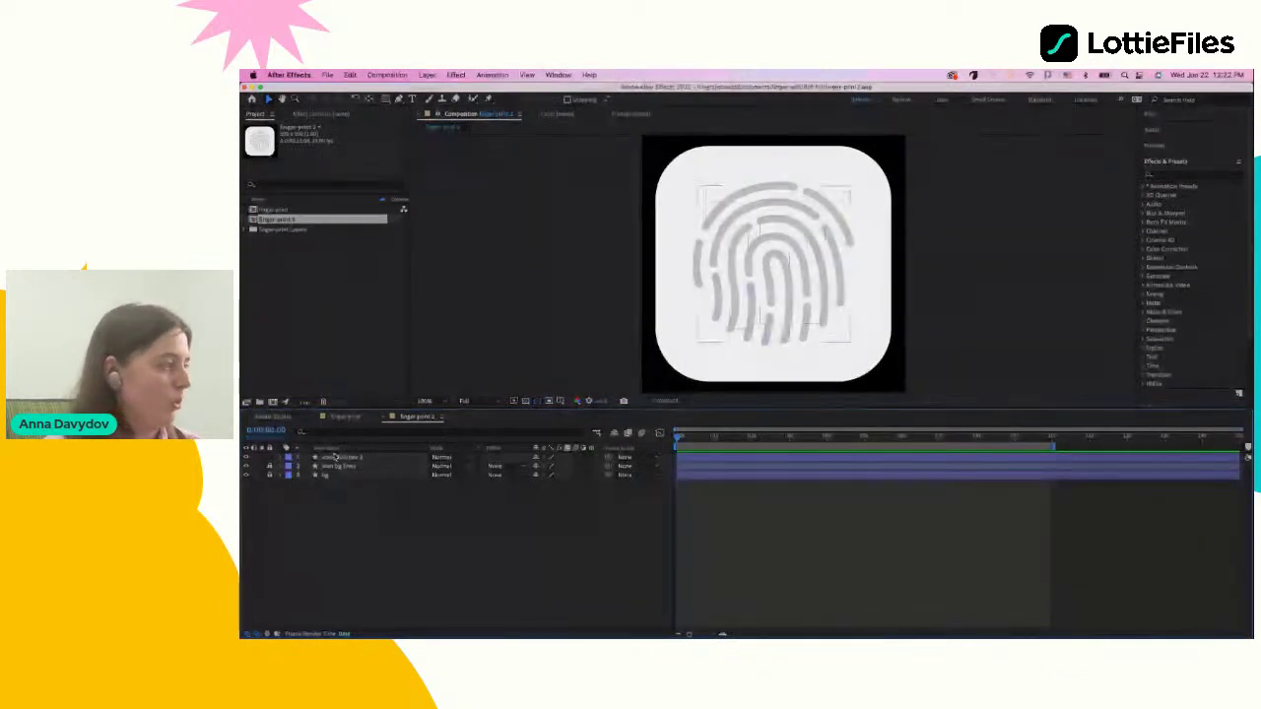
left_click(350, 303)
left_click(315, 219)
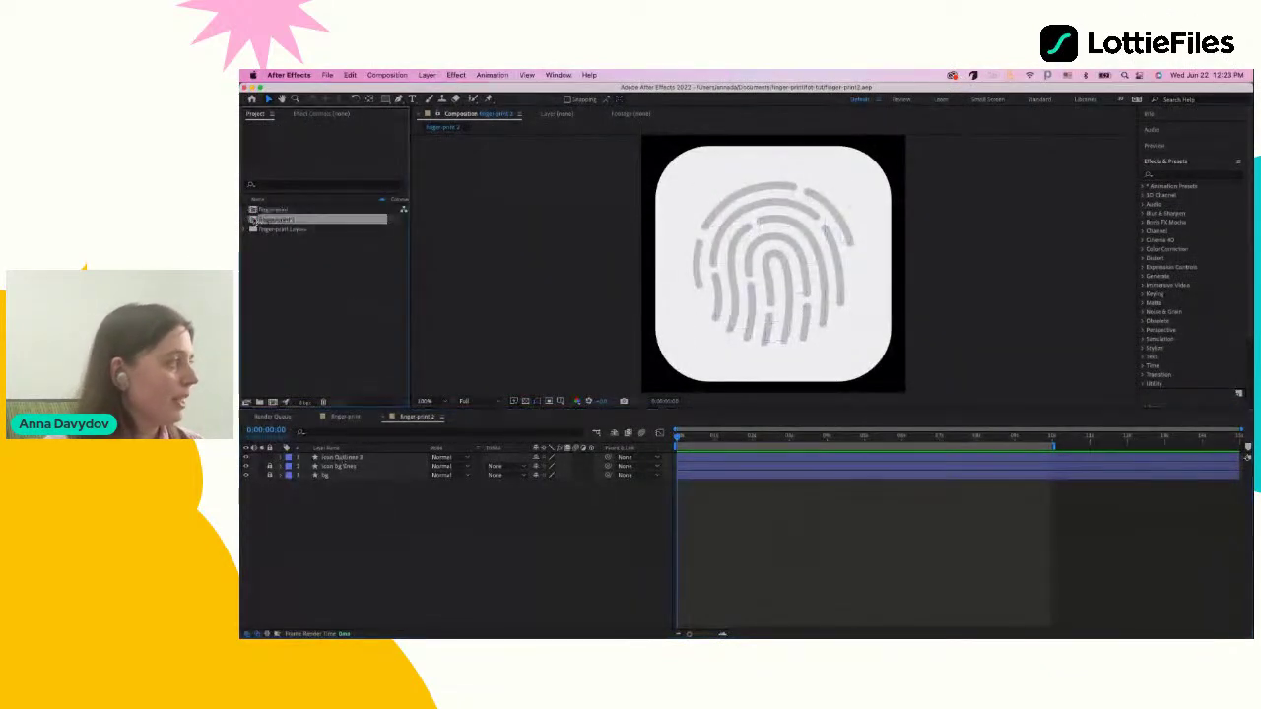
left_click(347, 458)
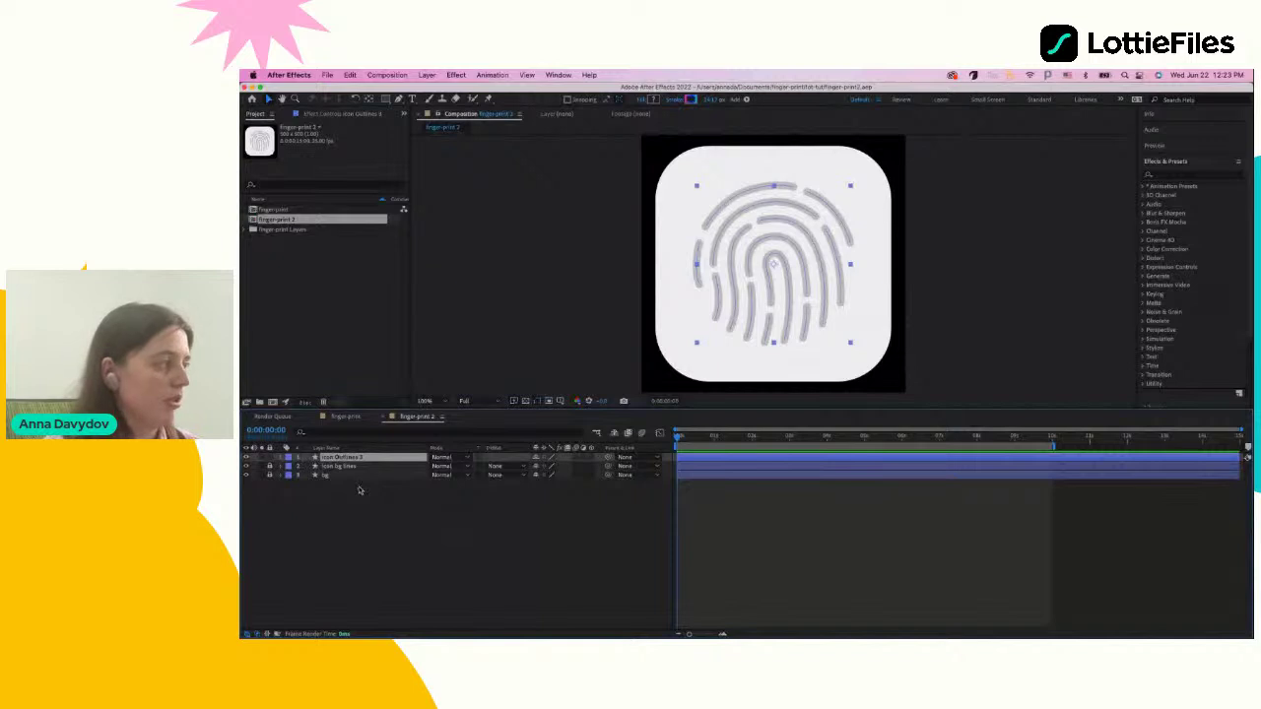
left_click(359, 490)
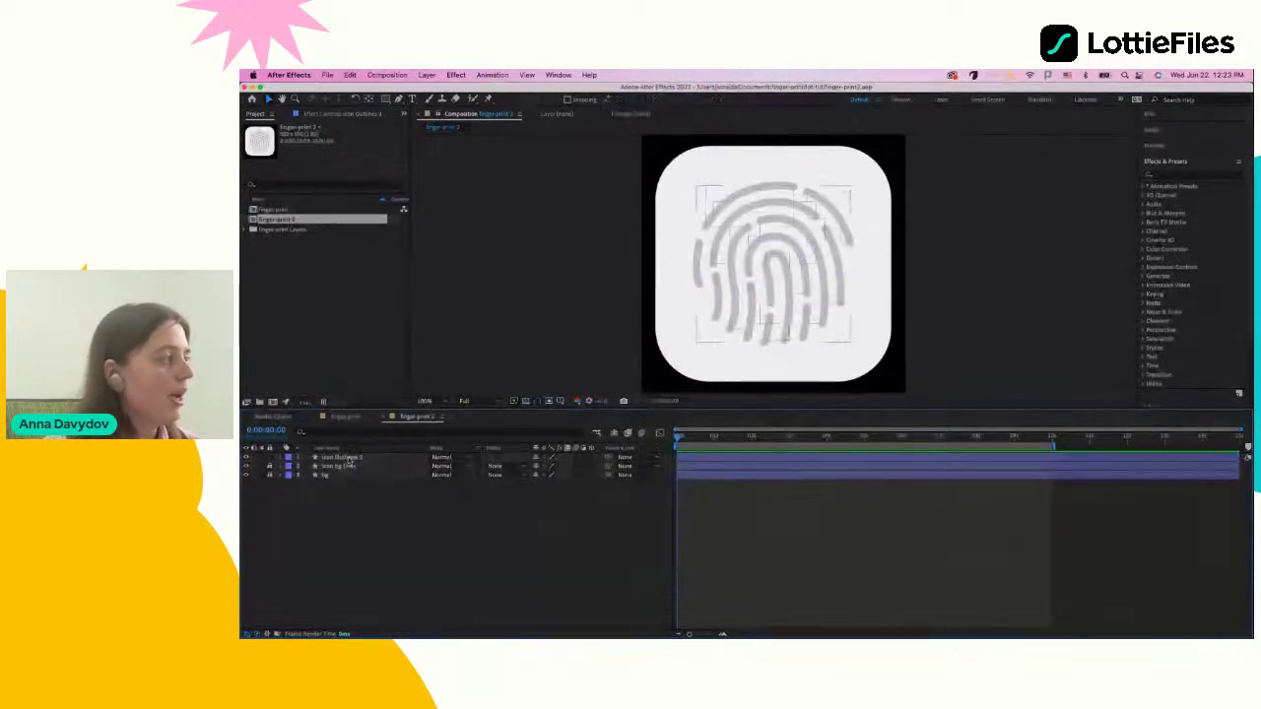
left_click(349, 458)
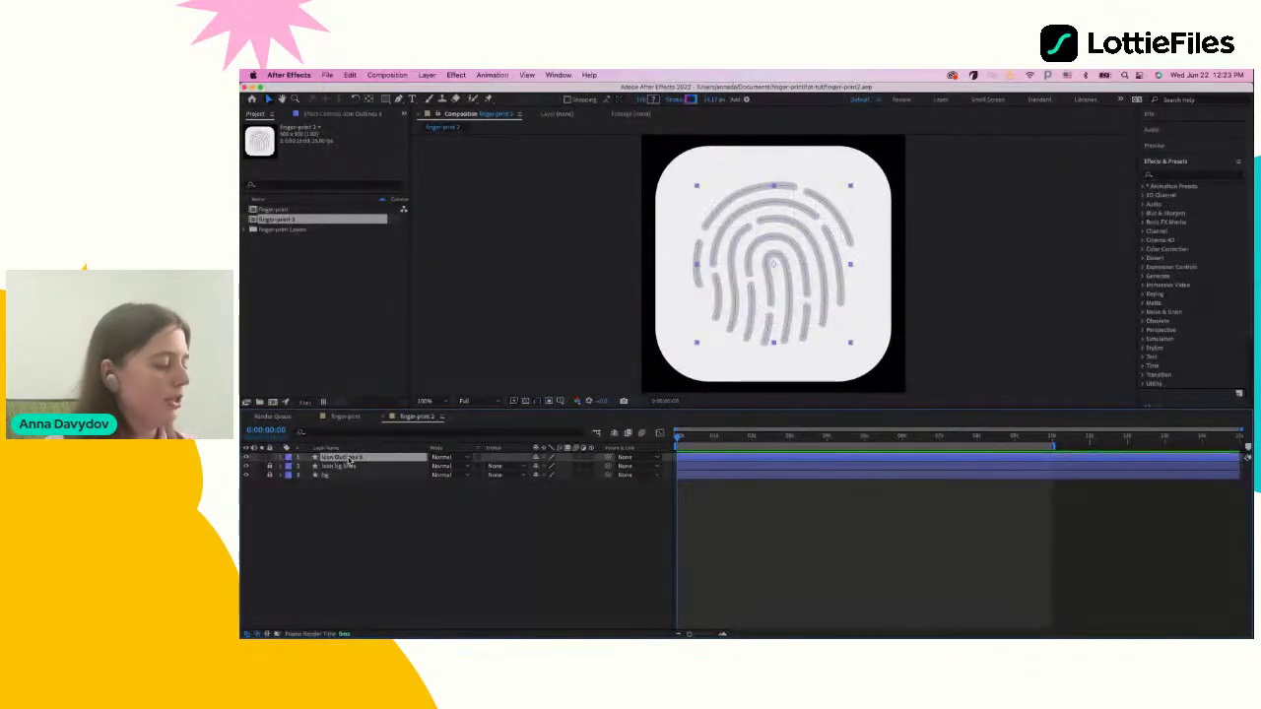
key("u")
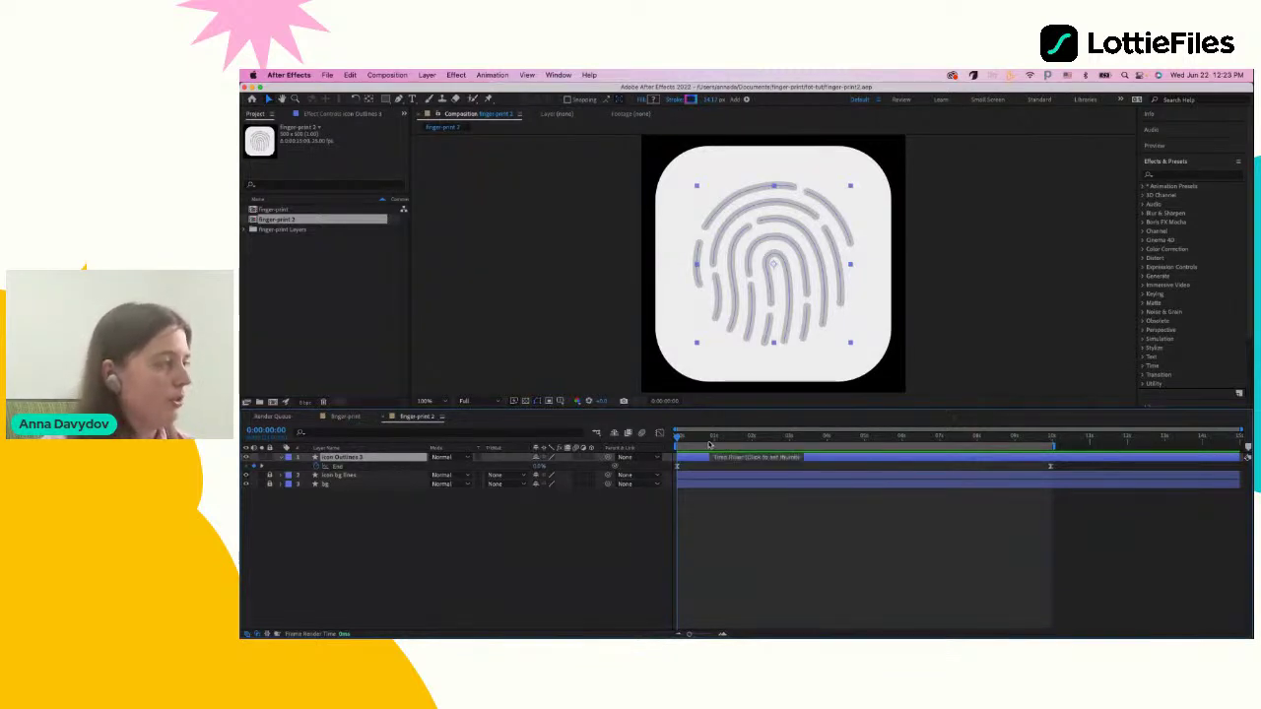
left_click_drag(698, 444, 676, 442)
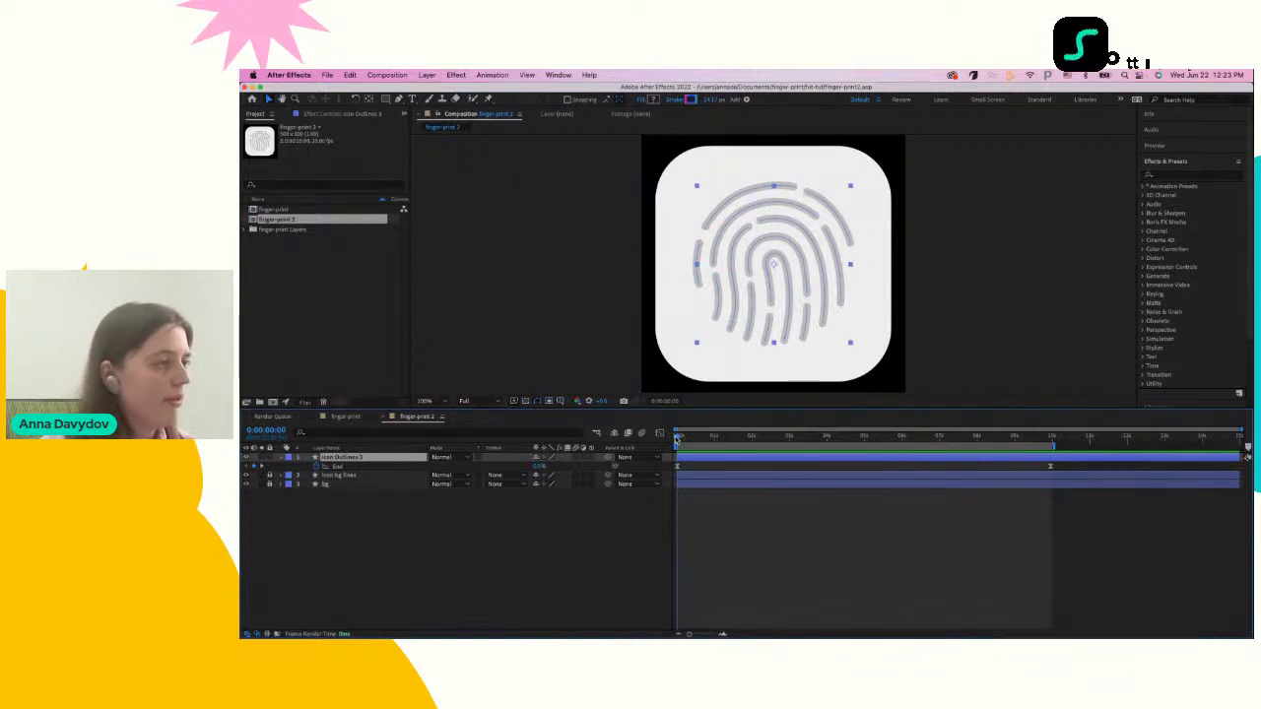
Add an End keyframe of 30% at 0:00:02:01 on the icon Outlines layer
left_click_drag(678, 440, 754, 448)
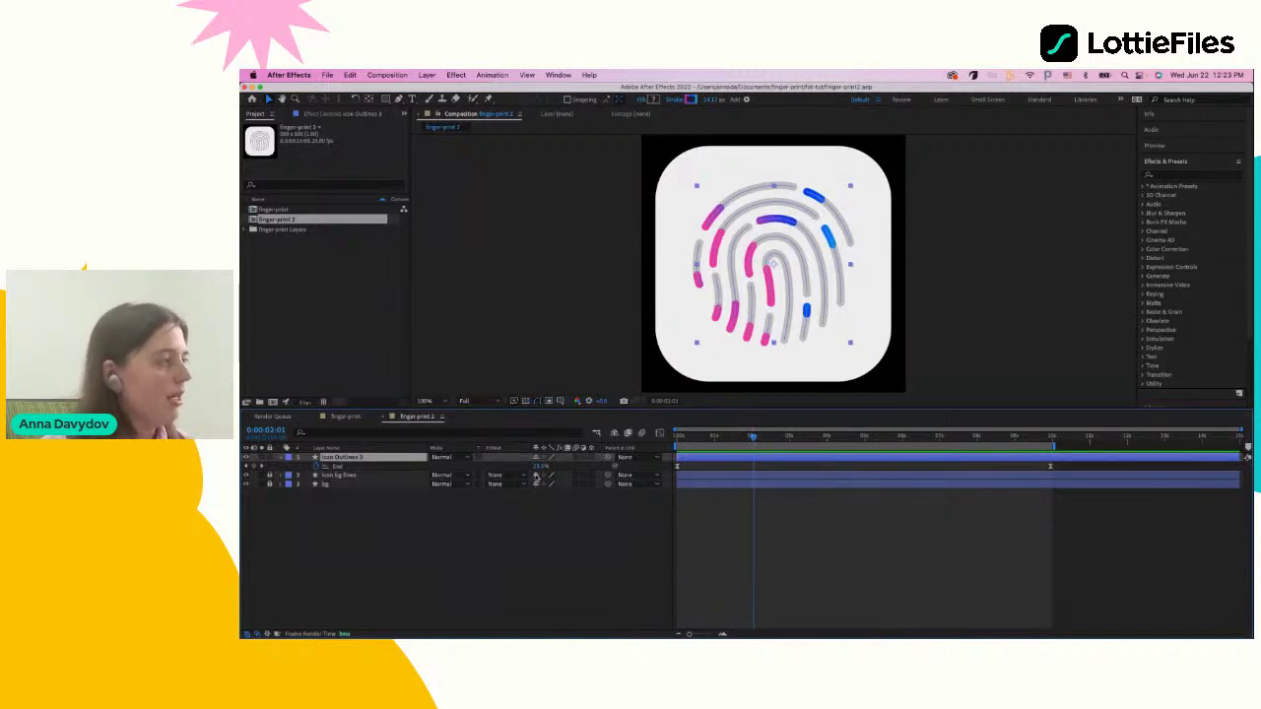
left_click(534, 469)
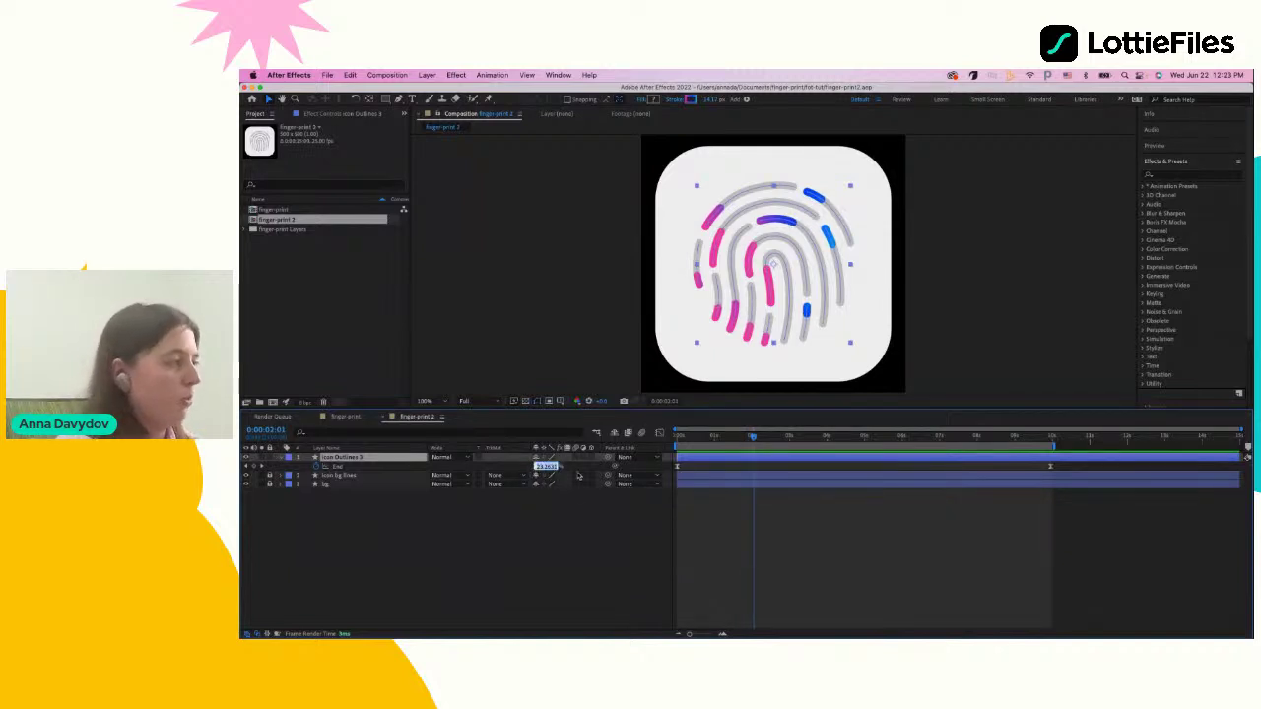
type("0")
key("Return")
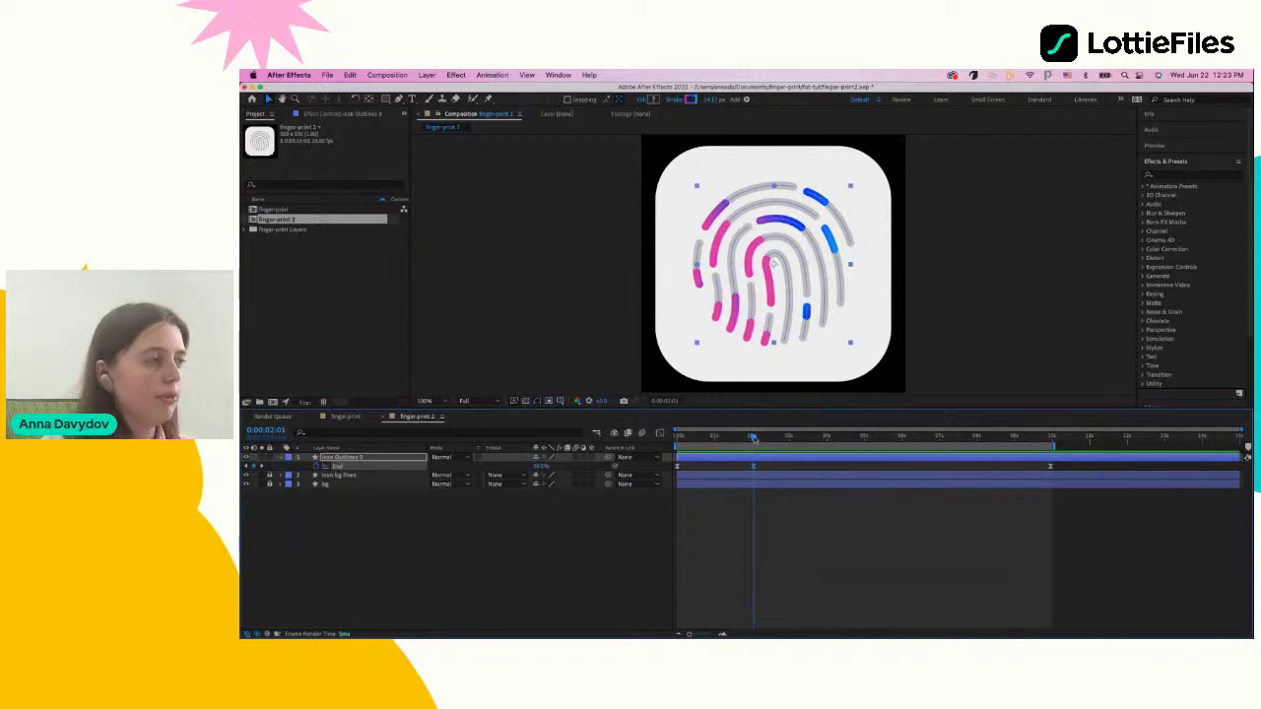
Add a matching 30% End keyframe at 0:00:02:17 so the reveal pauses, and check the frames in between
left_click_drag(755, 440, 778, 441)
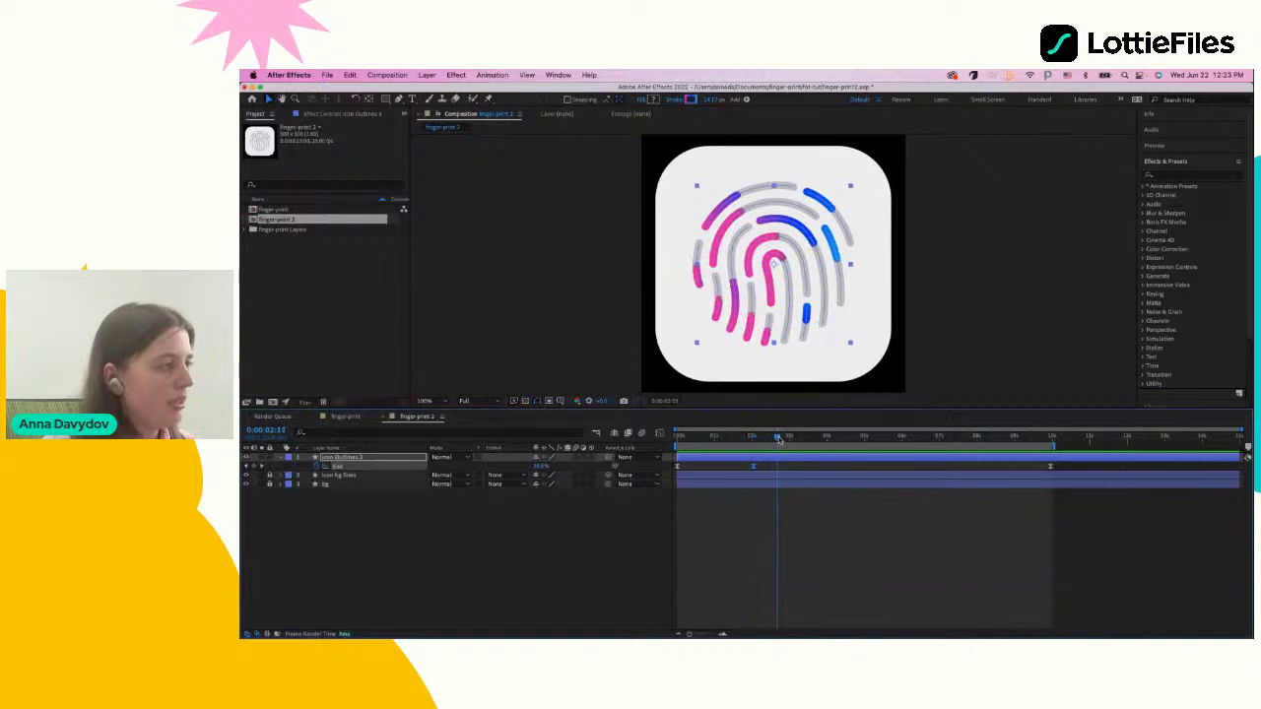
left_click(537, 468)
type("50")
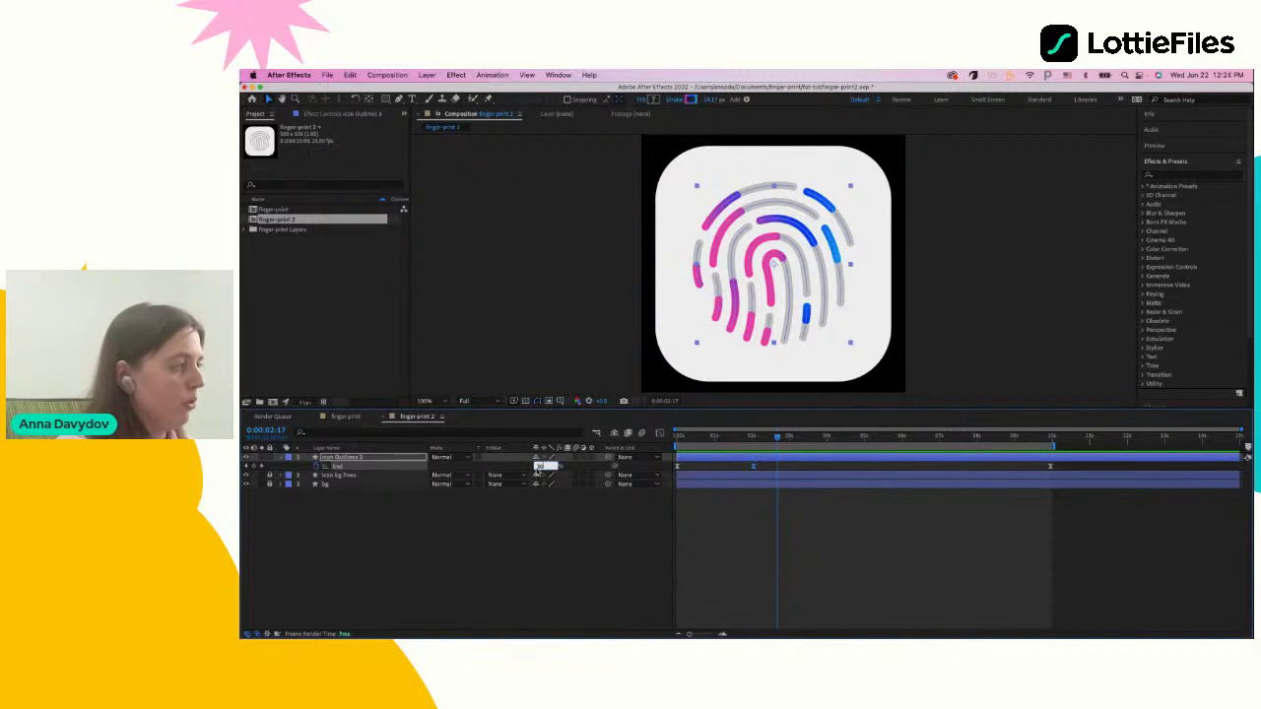
key("Return")
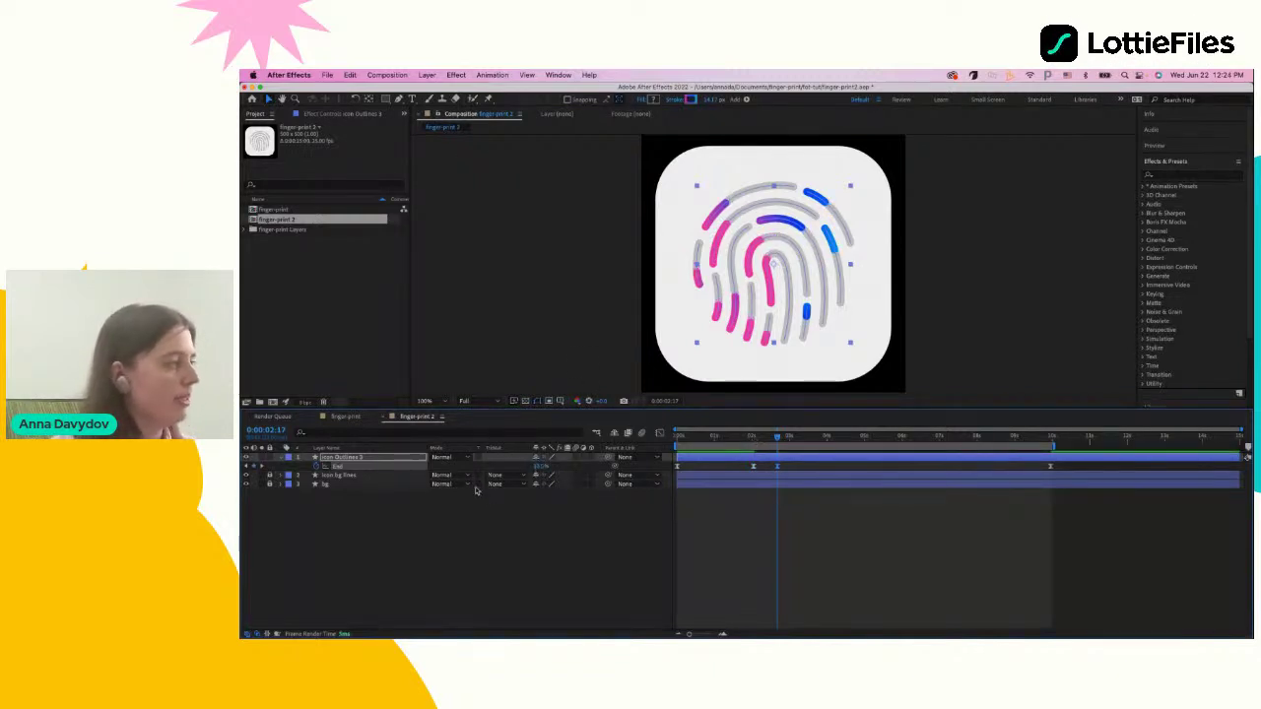
left_click_drag(755, 439, 761, 438)
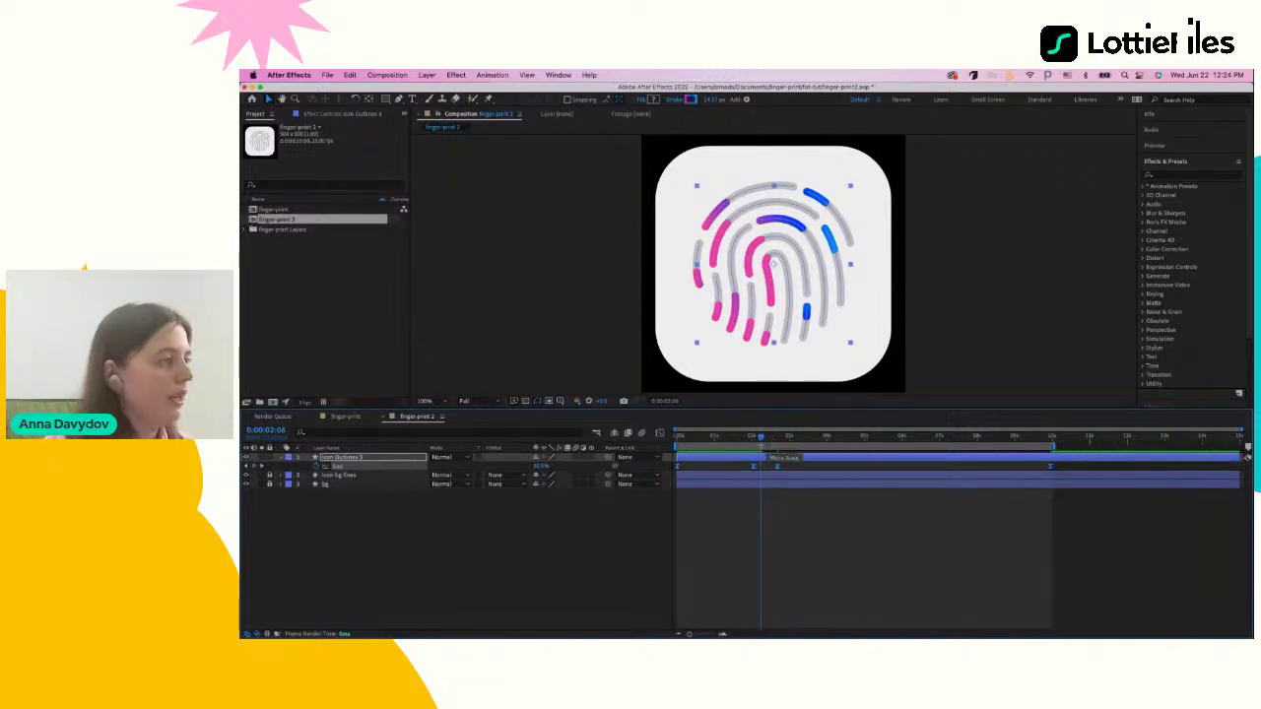
Convert all End keyframes from eased to linear interpolation
right_click(755, 467)
mouse_move(807, 609)
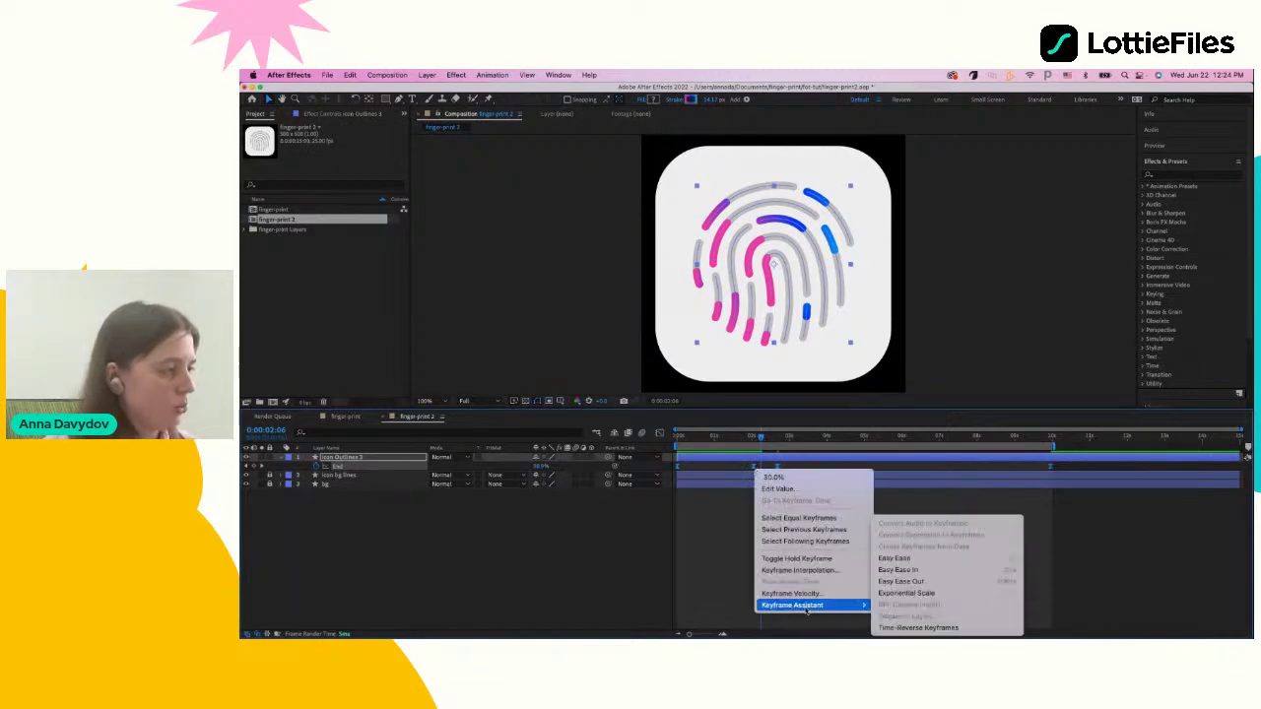
key("Escape")
key("Escape")
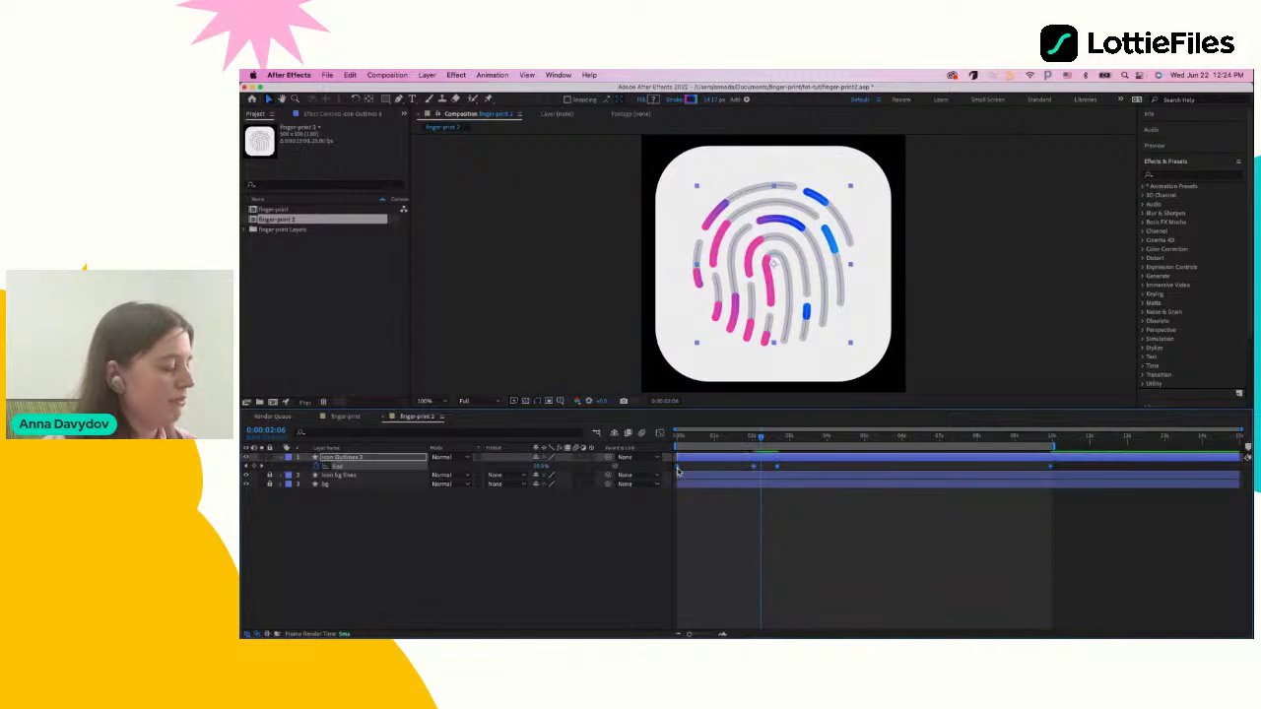
left_click(717, 534)
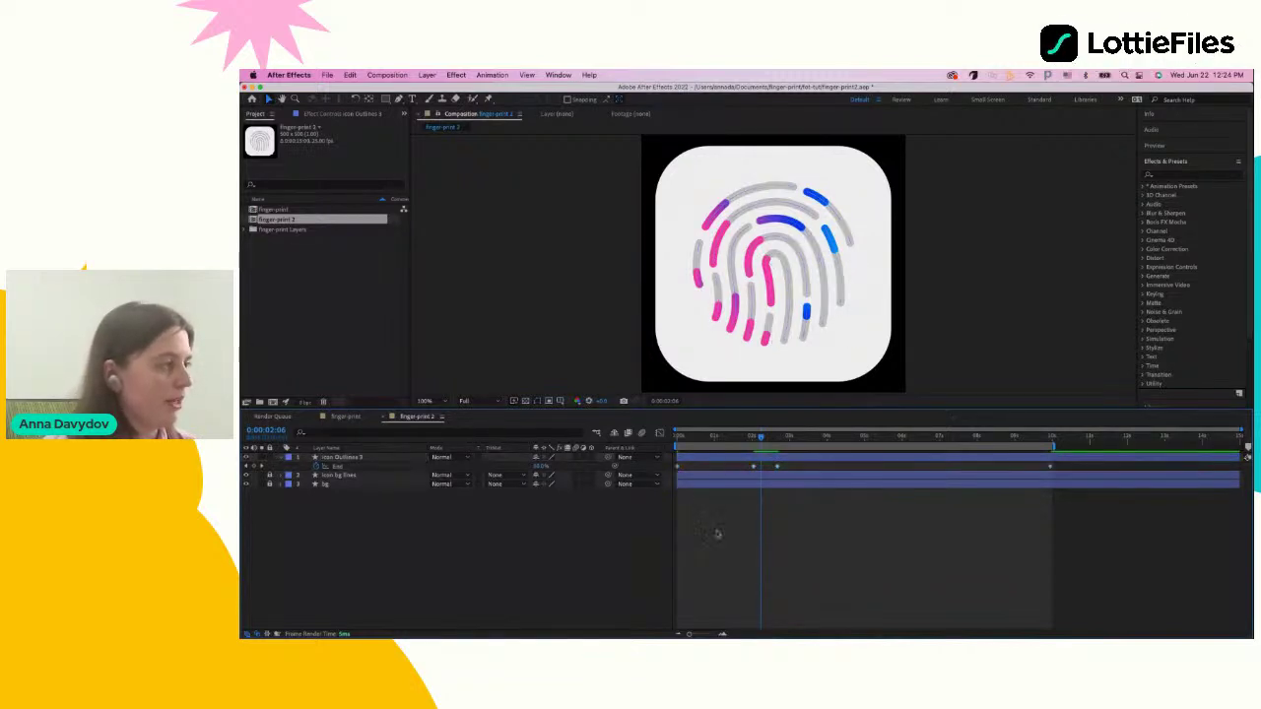
Preview the reveal with its pause from the first frame
left_click(684, 474)
key("space")
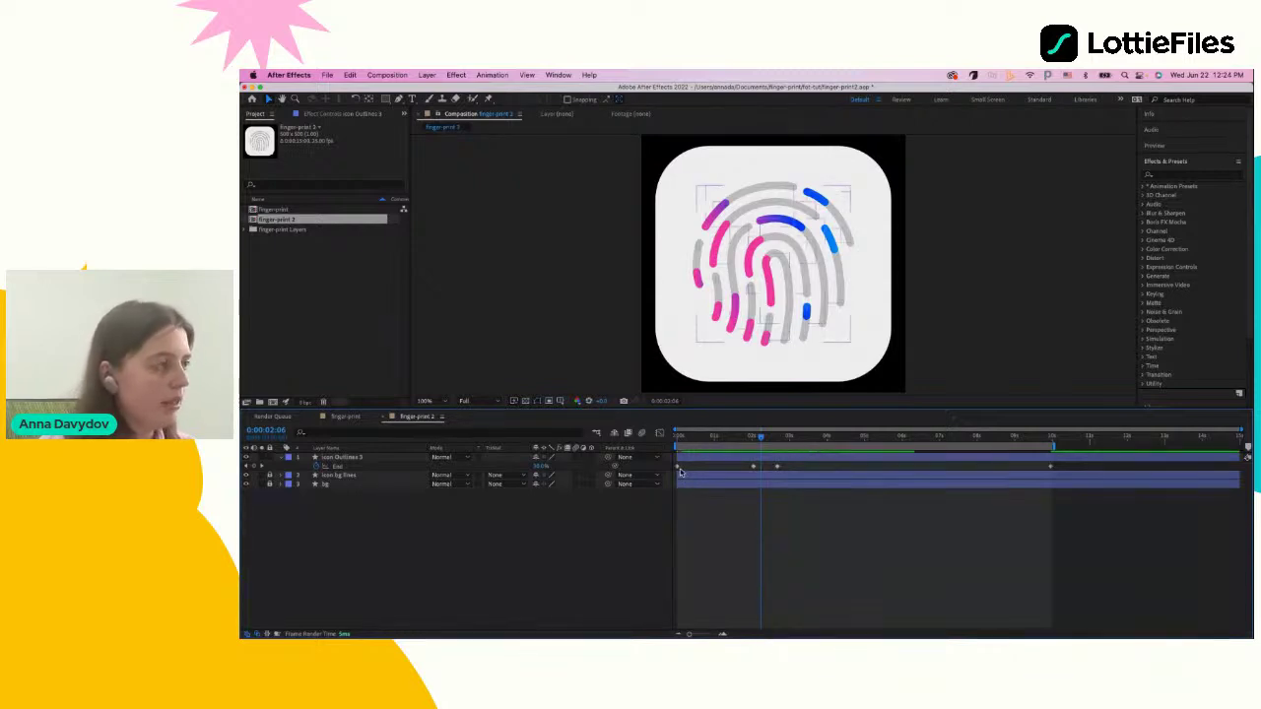
left_click(755, 439)
mouse_move(755, 440)
left_mouse_down()
mouse_move(787, 439)
mouse_move(676, 435)
left_mouse_up()
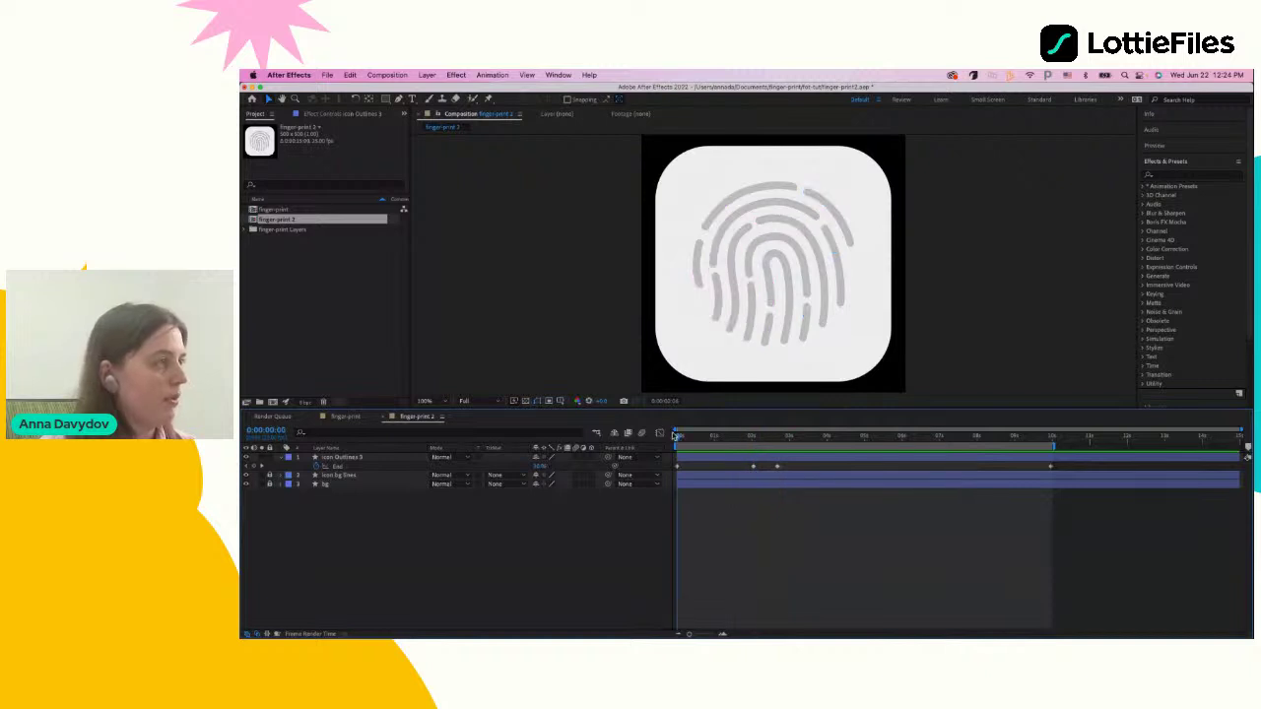
key("space")
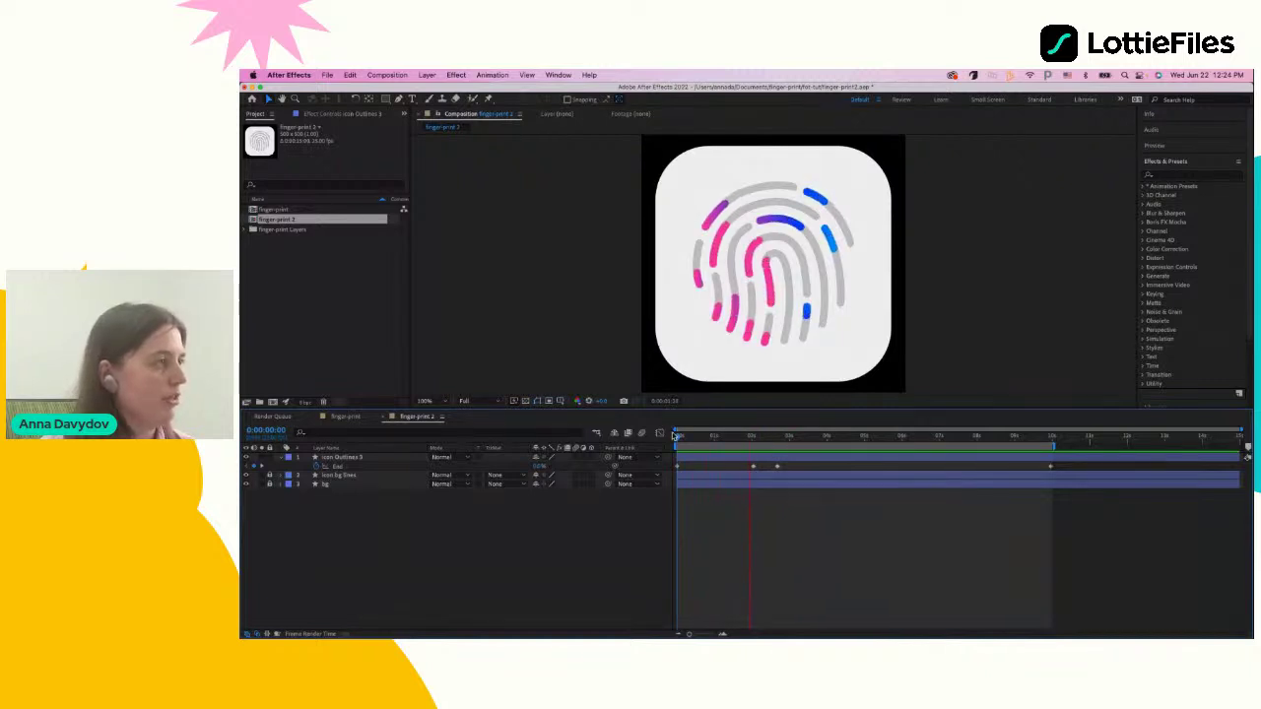
key("space")
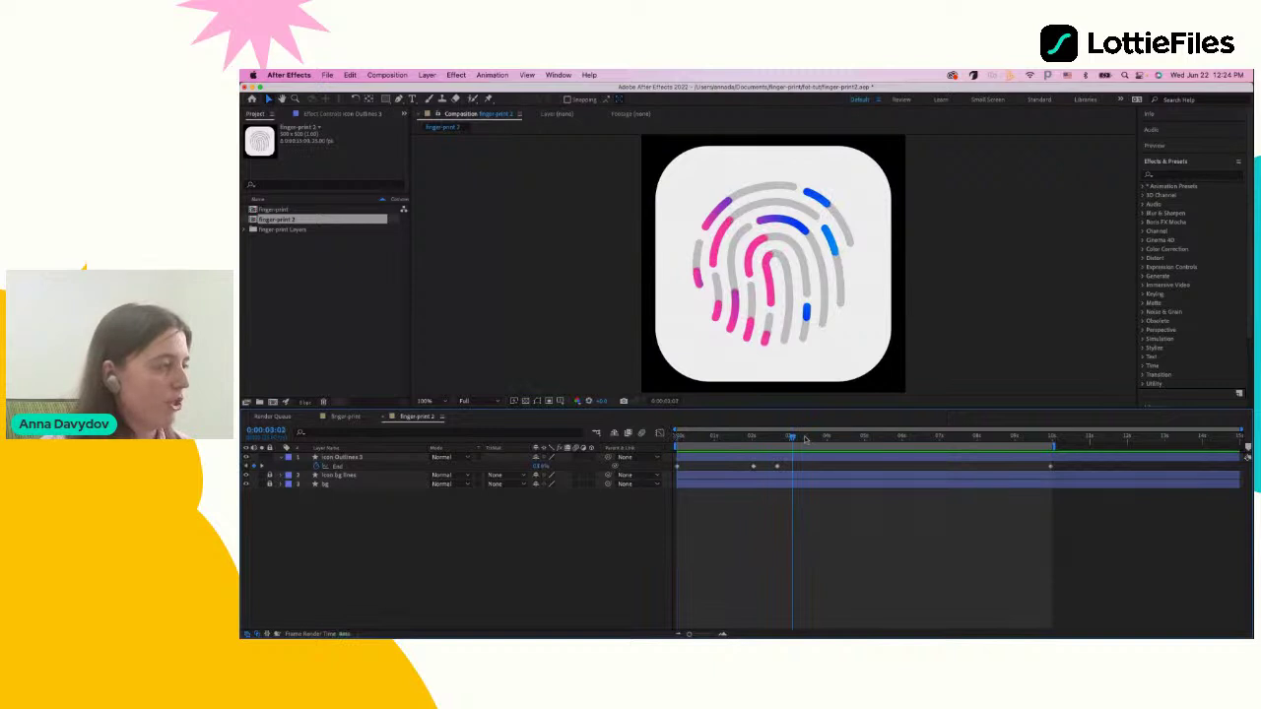
Move the end of the first pause to about 3 seconds and add End keyframes at 0:00:04:24 and 0:00:06:00 for a second pause
mouse_move(795, 442)
left_mouse_down()
mouse_move(788, 466)
mouse_move(823, 443)
mouse_move(865, 445)
left_mouse_up()
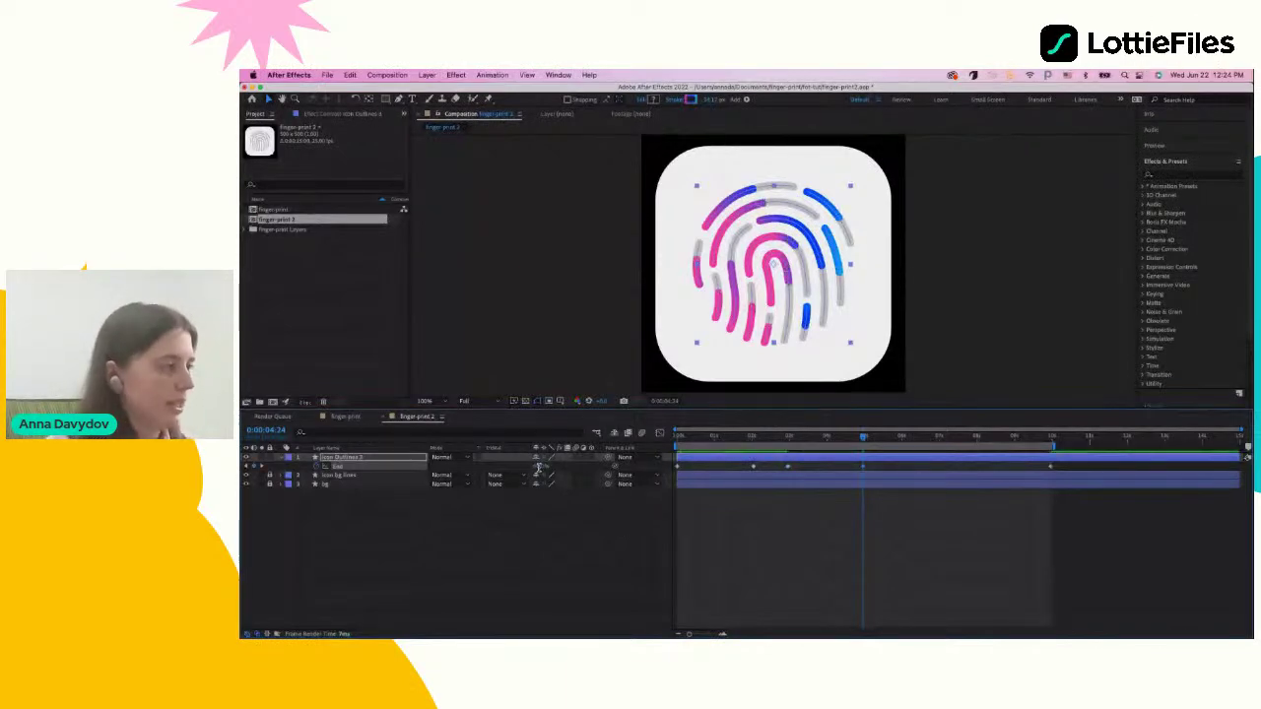
left_click(902, 438)
left_click(541, 467)
key("Return")
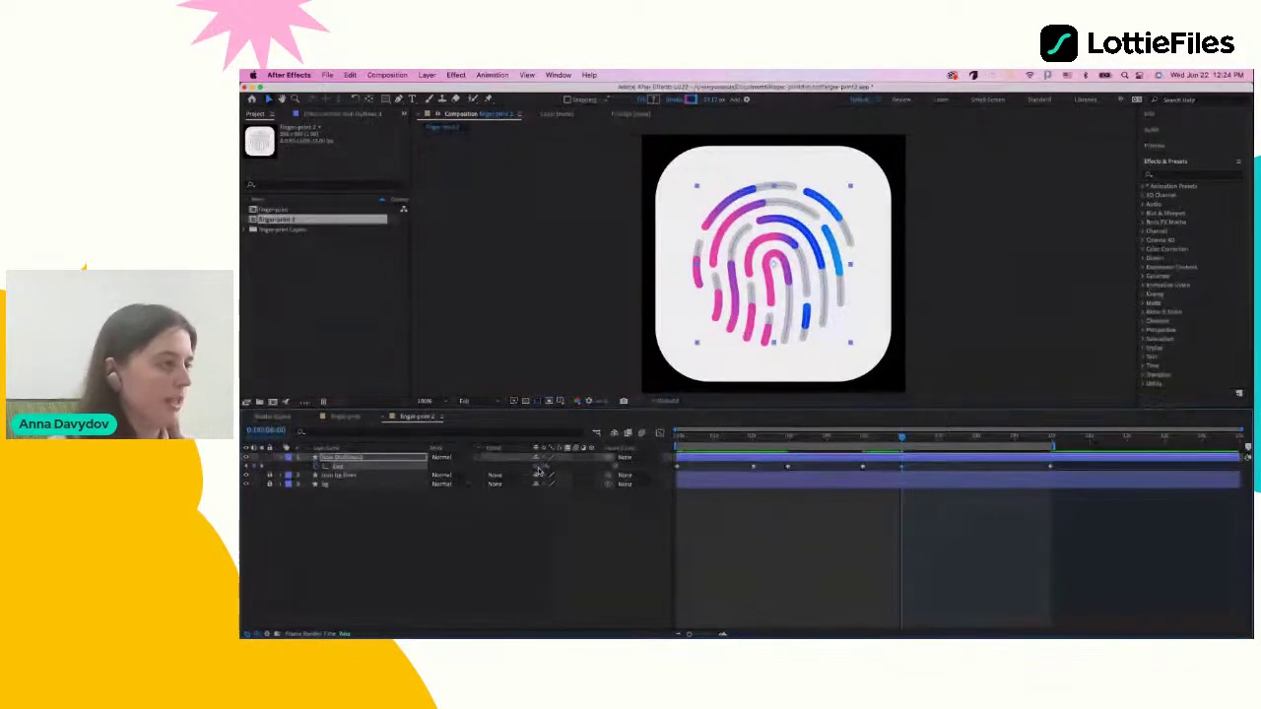
Play the whole animation from the start to check both pauses in the reveal
left_click(906, 440)
left_click_drag(907, 439, 638, 449)
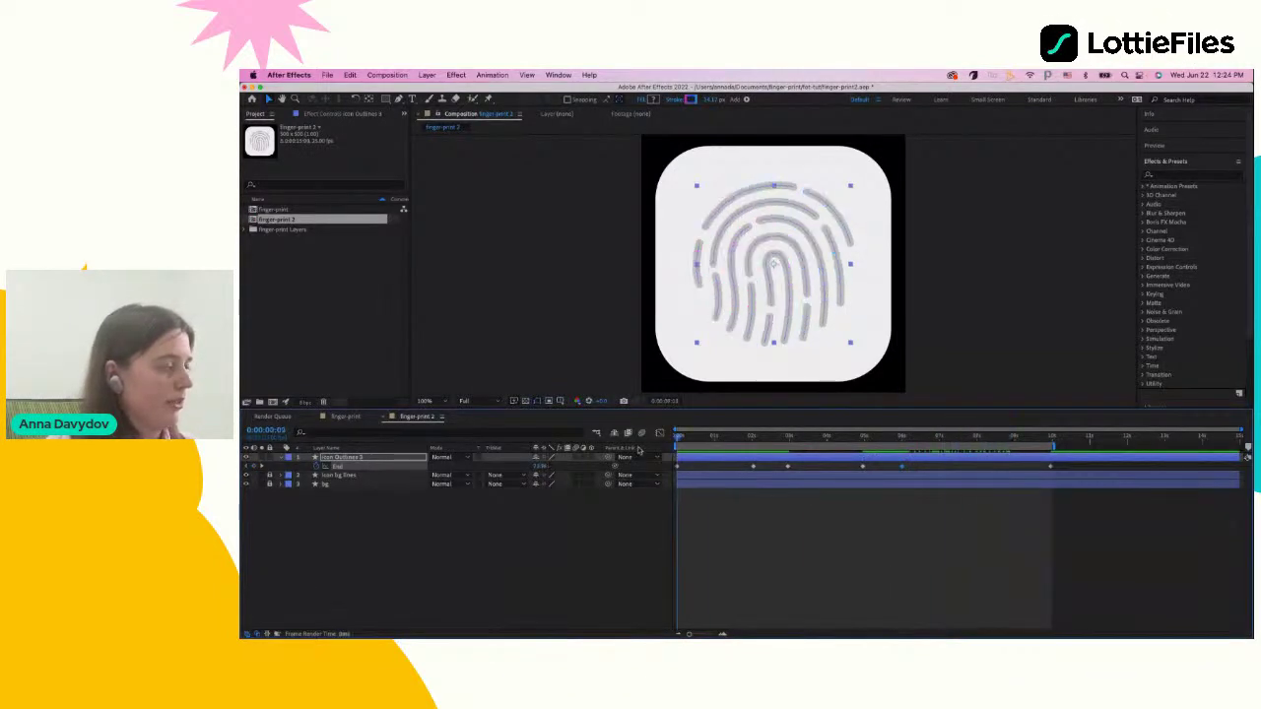
key("space")
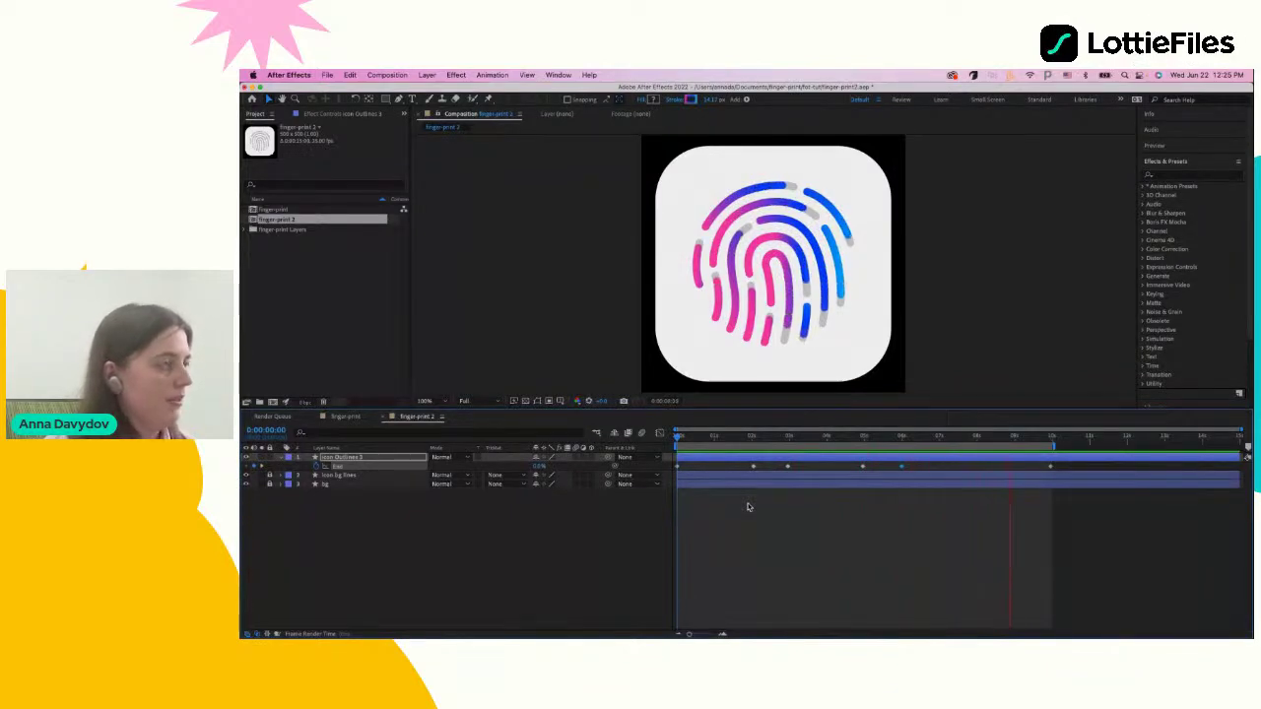
Apply Easy Ease to all six End keyframes
left_click(714, 438)
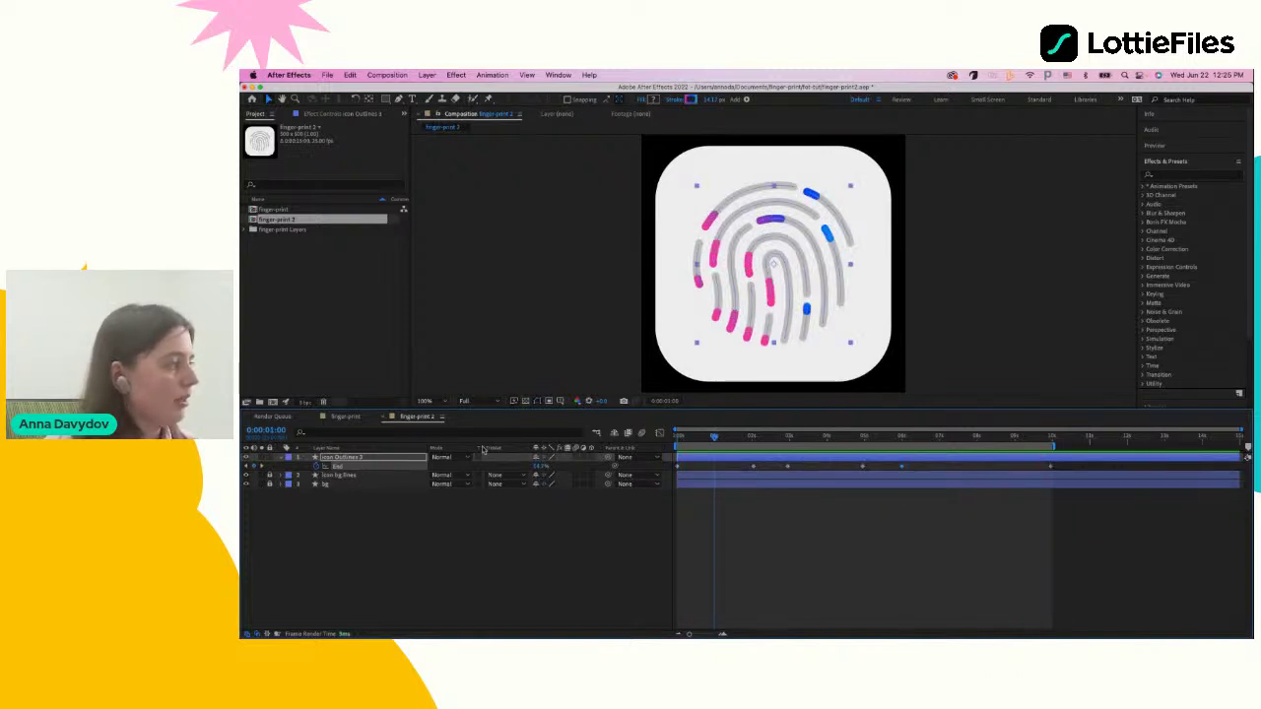
right_click(678, 467)
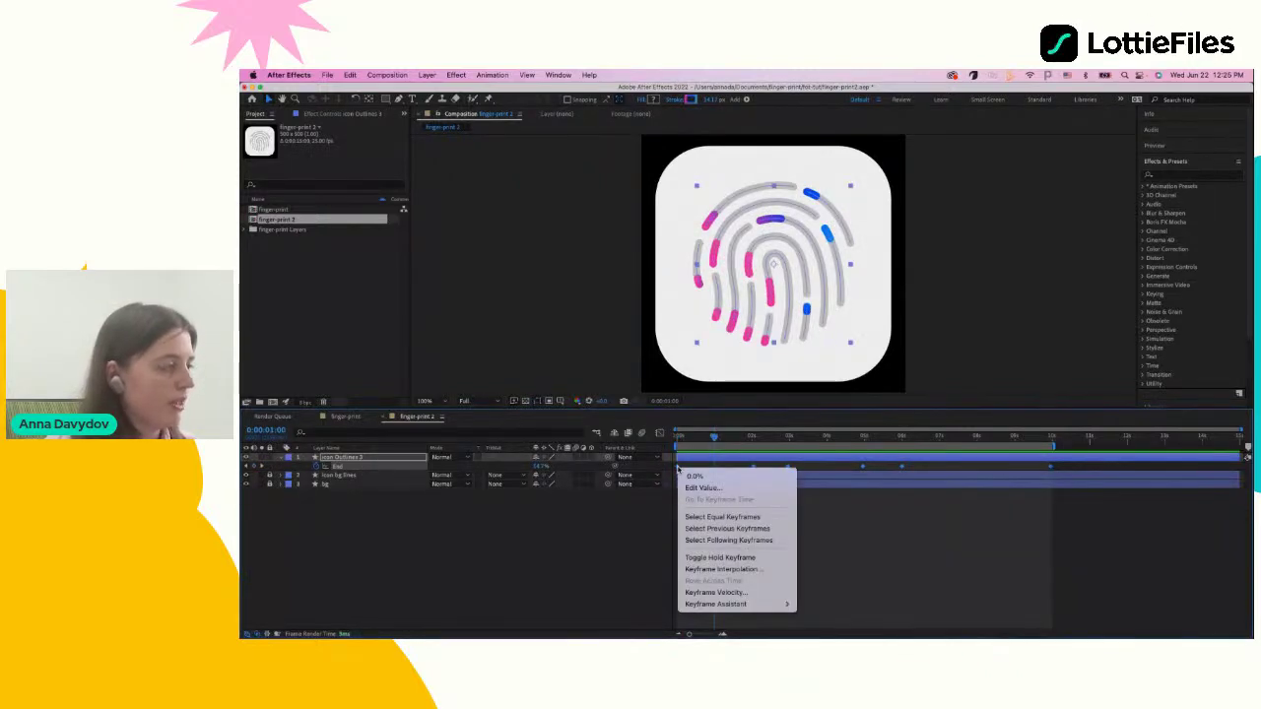
mouse_move(730, 604)
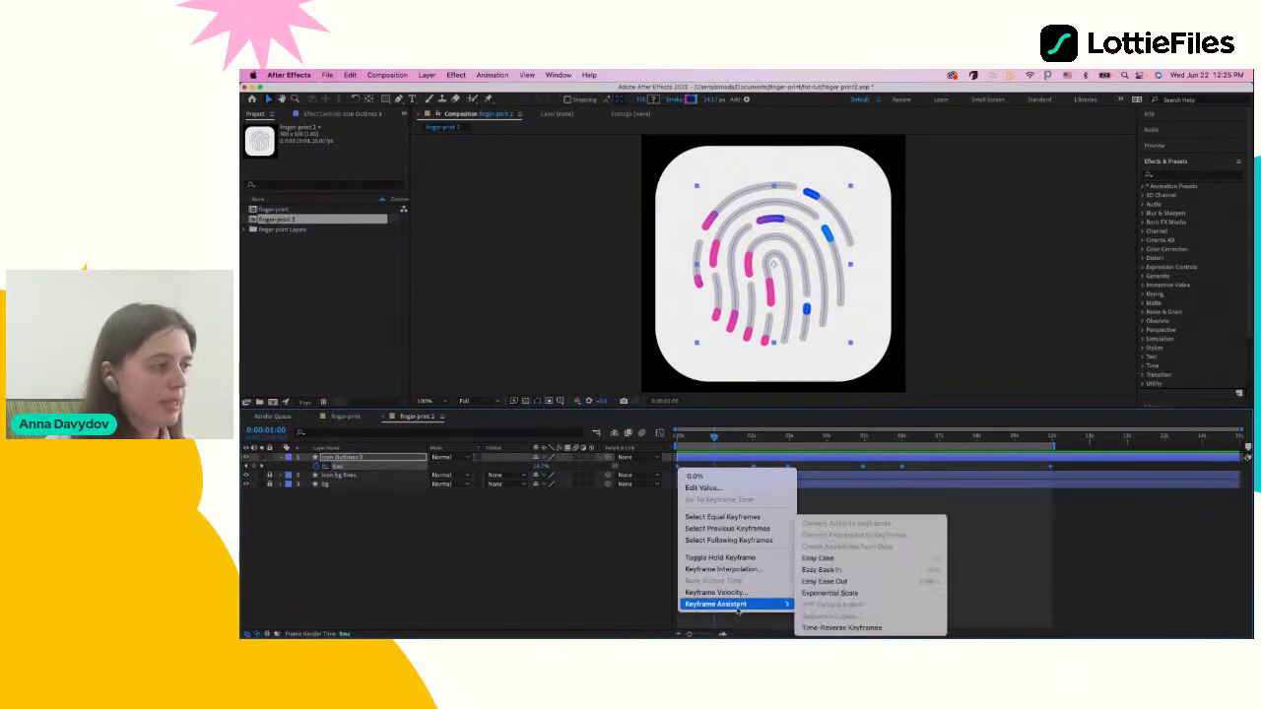
left_click(833, 558)
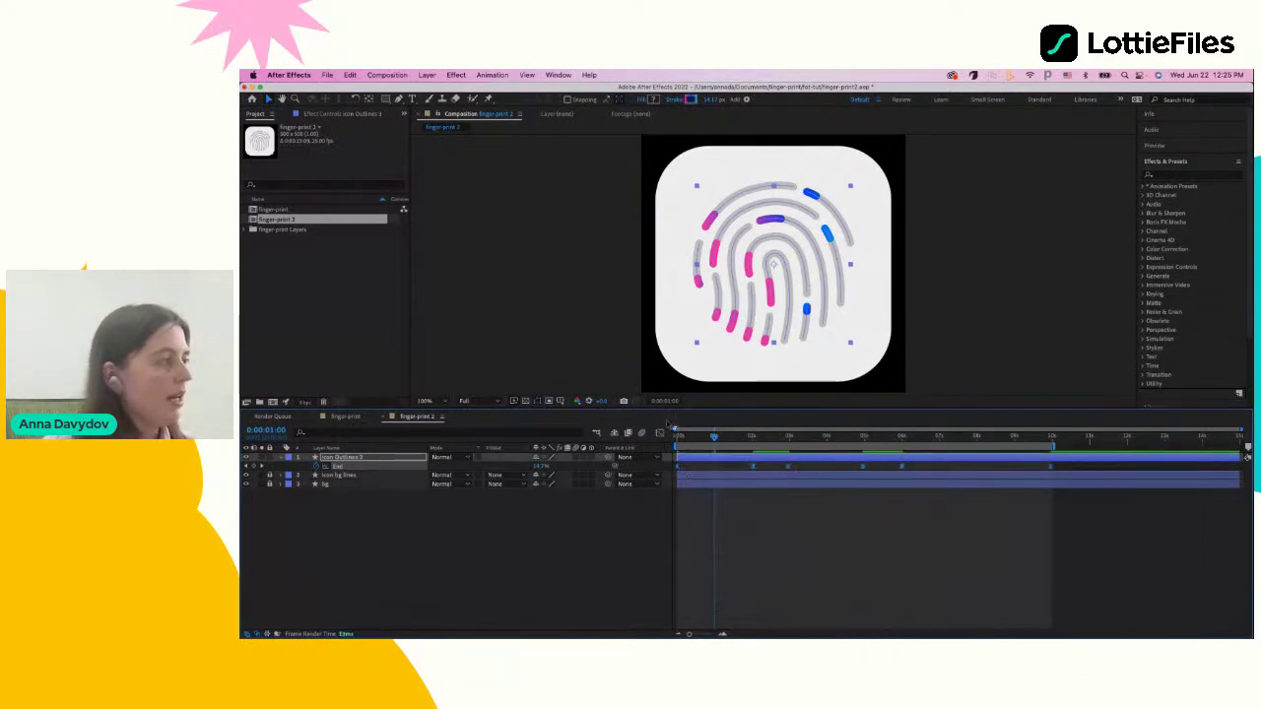
Adjust the ease handles in the End property's speed graph so each of the three reveal bursts peaks early and slows down gradually
left_click(660, 434)
mouse_move(1006, 583)
left_mouse_down()
mouse_move(1088, 609)
mouse_move(1003, 603)
left_mouse_up()
mouse_move(824, 586)
left_mouse_down()
mouse_move(875, 615)
mouse_move(834, 605)
left_mouse_up()
mouse_move(731, 590)
left_mouse_down()
mouse_move(763, 608)
mouse_move(733, 603)
left_mouse_up()
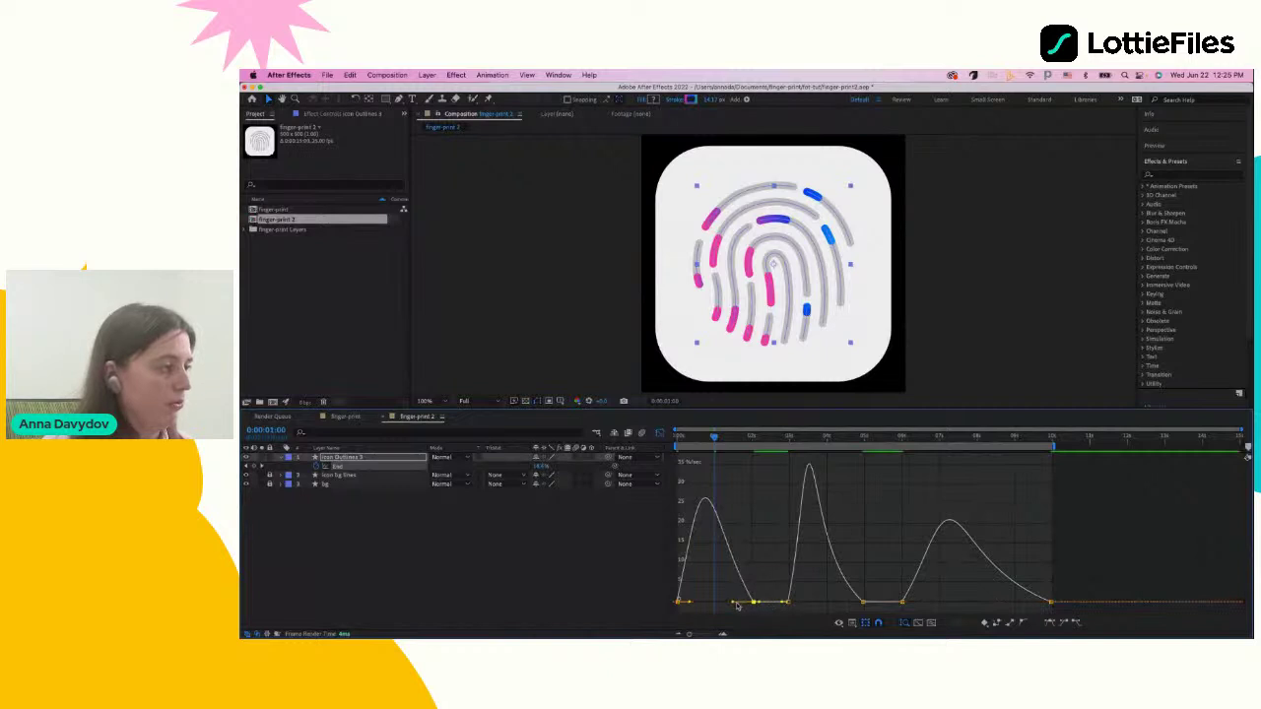
Play the eased reveal to check its timing, then close the graph editor and return the playhead to 0:00:00:00
key("space")
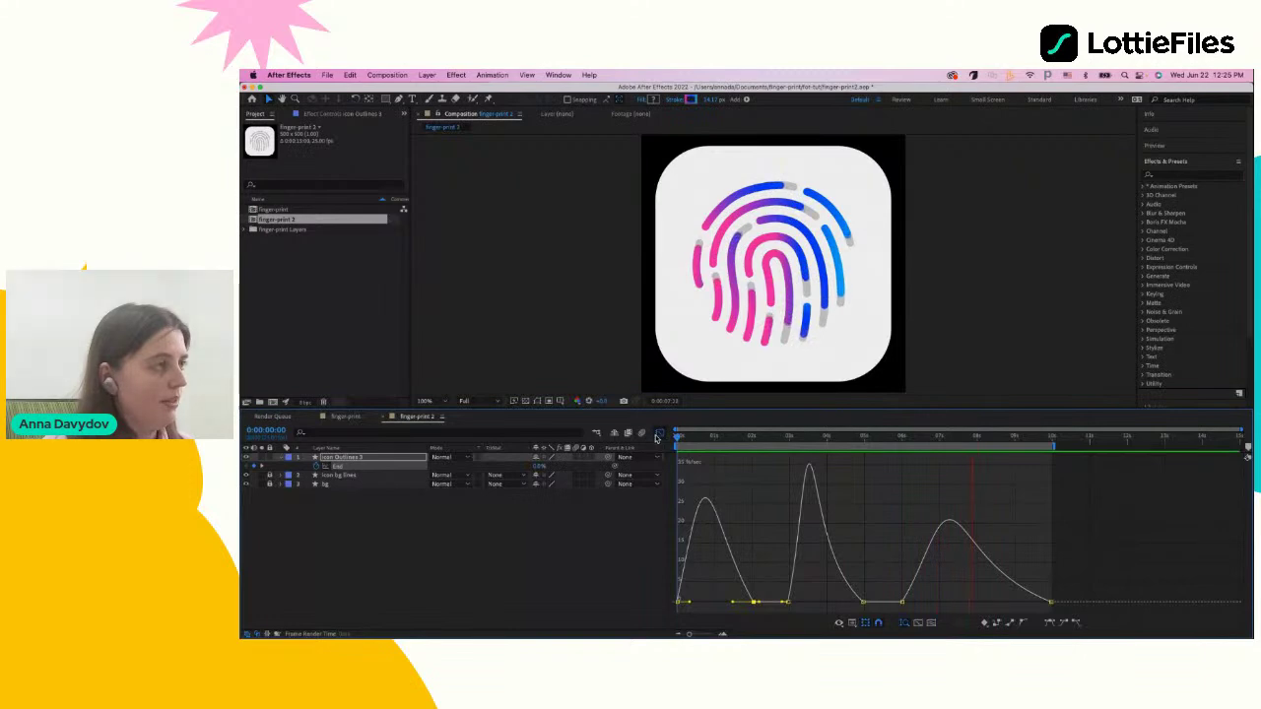
key("space")
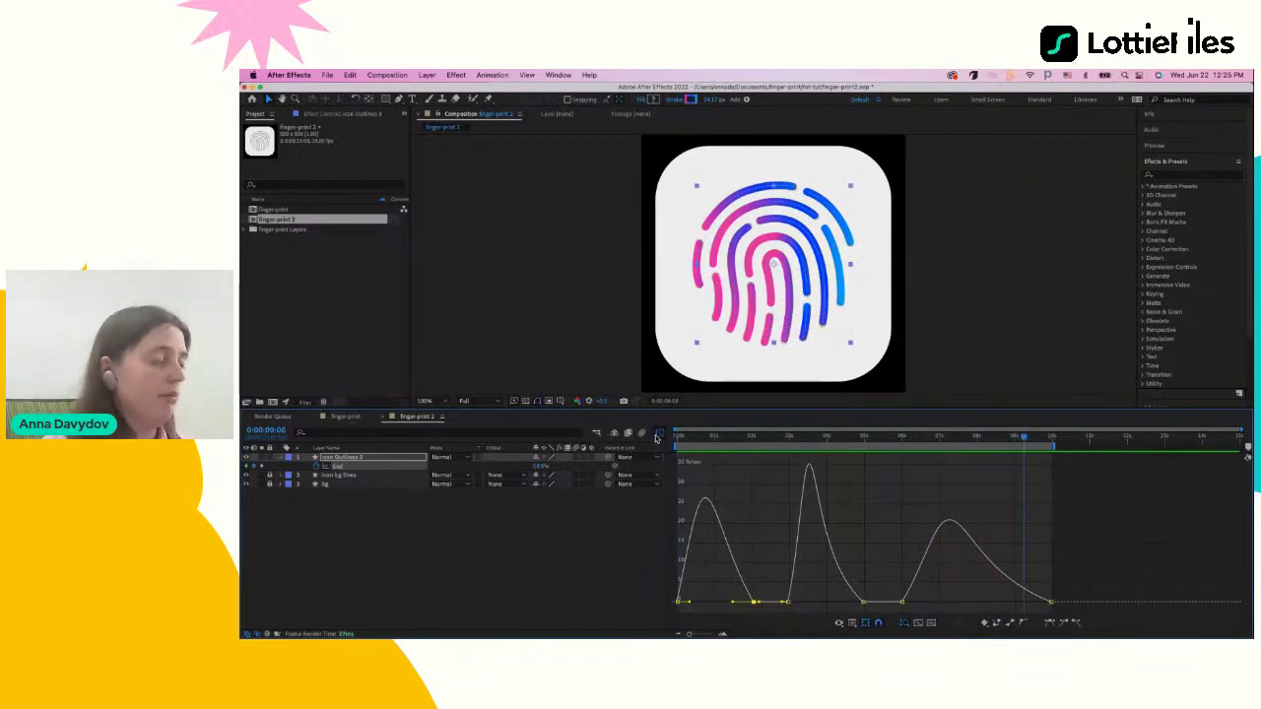
left_click(660, 434)
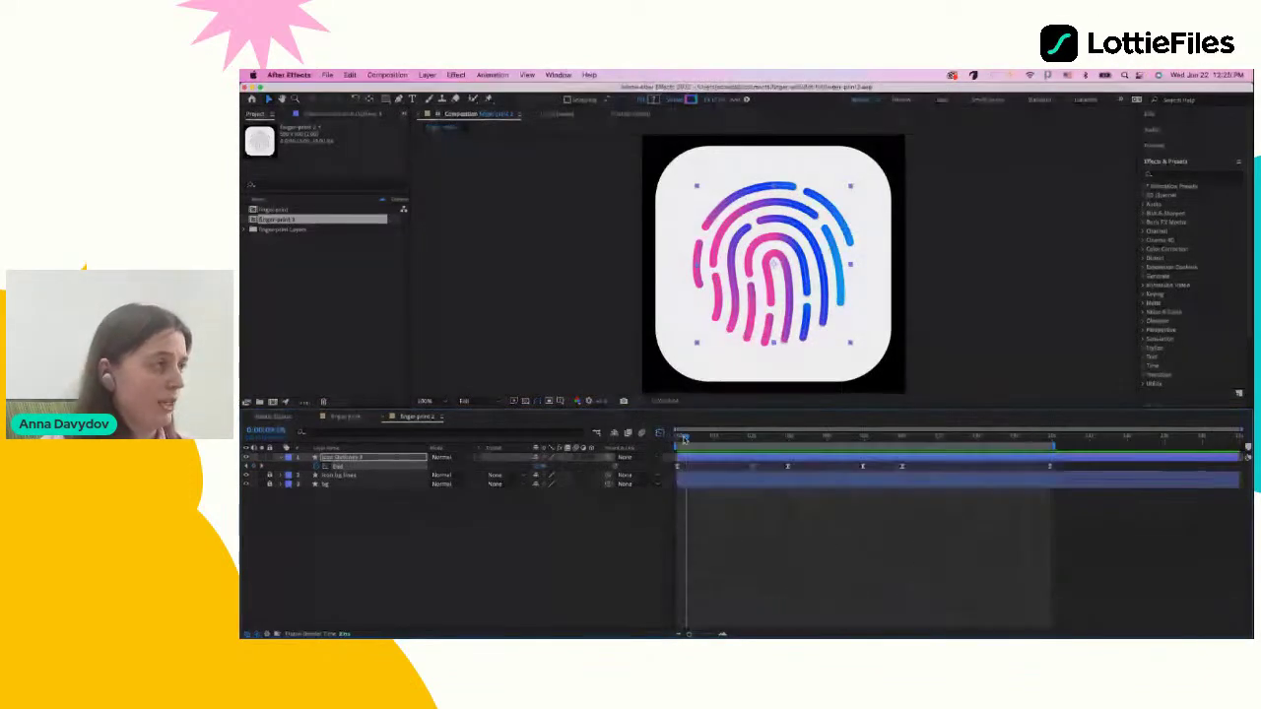
left_click(676, 437)
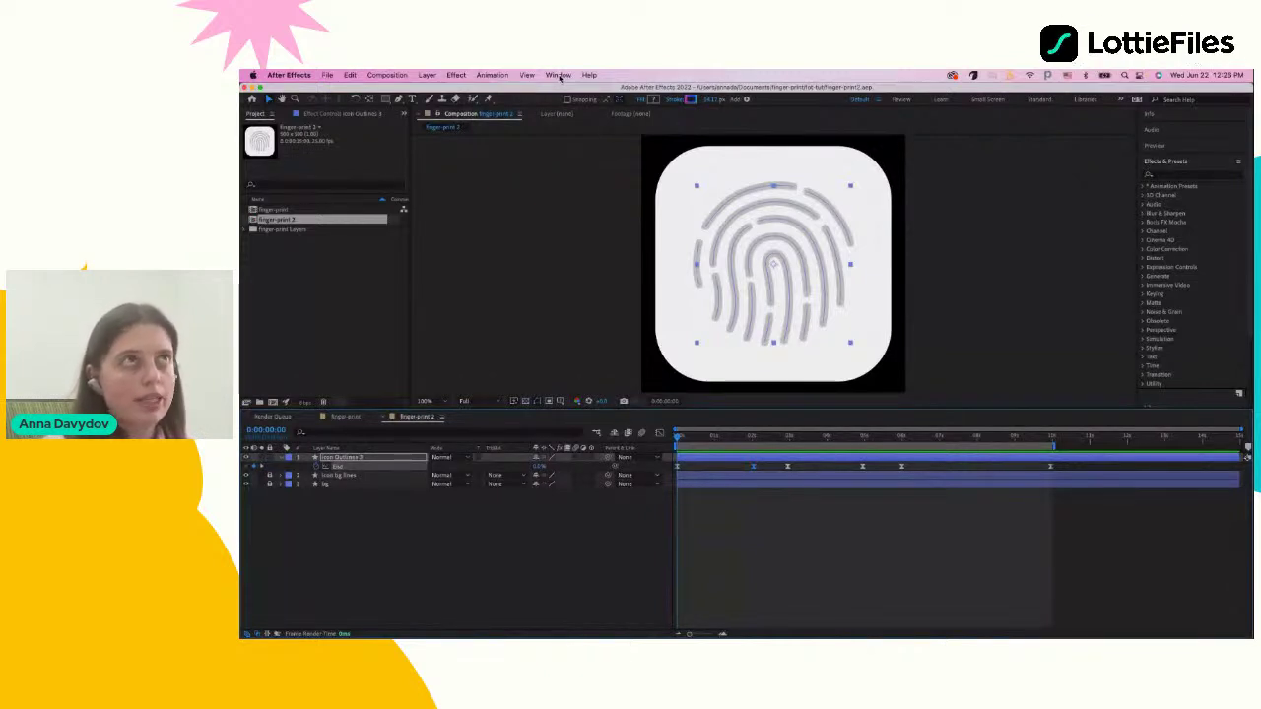
Open the LottieFiles extension and reposition its floating window beside the fingerprint preview
left_click(559, 76)
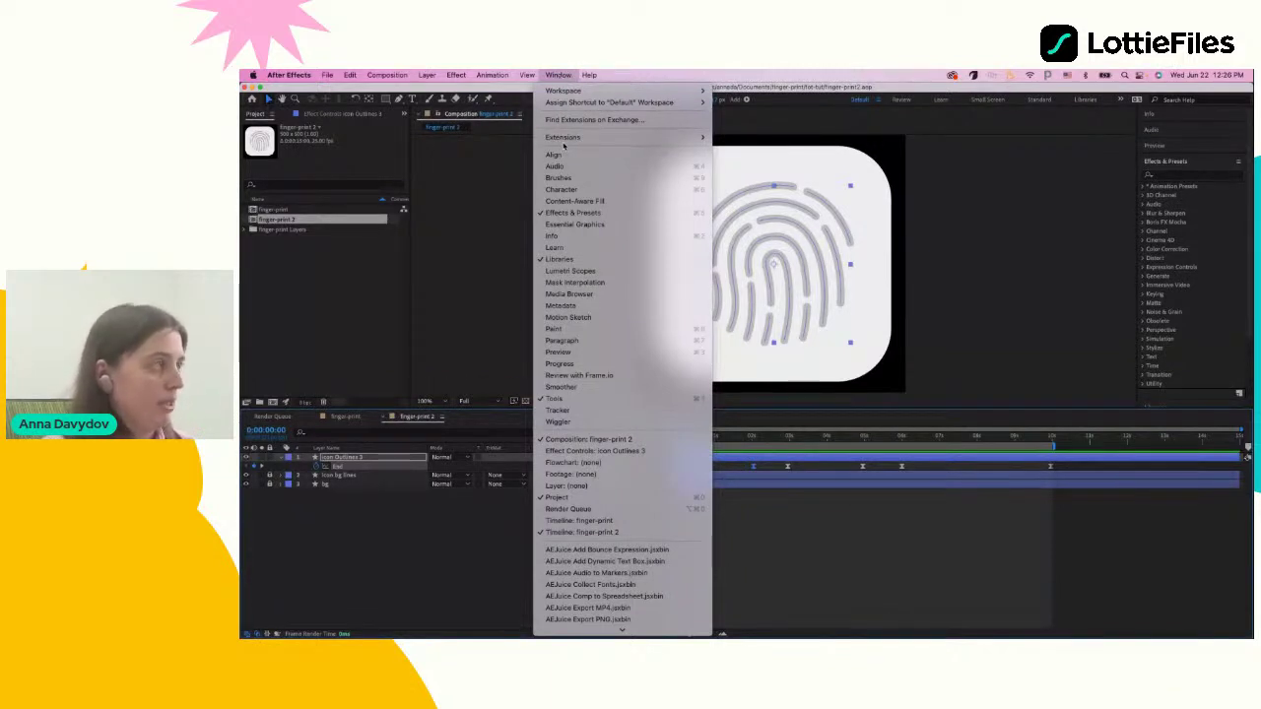
mouse_move(562, 139)
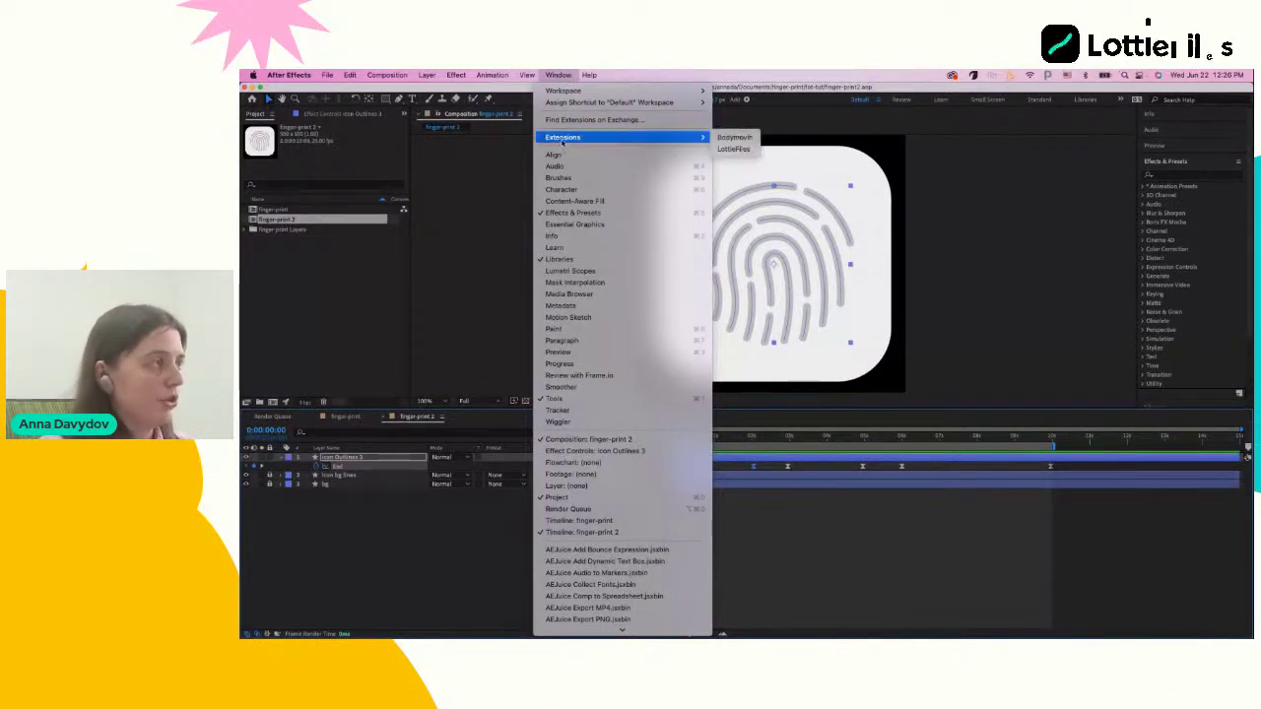
left_click(746, 152)
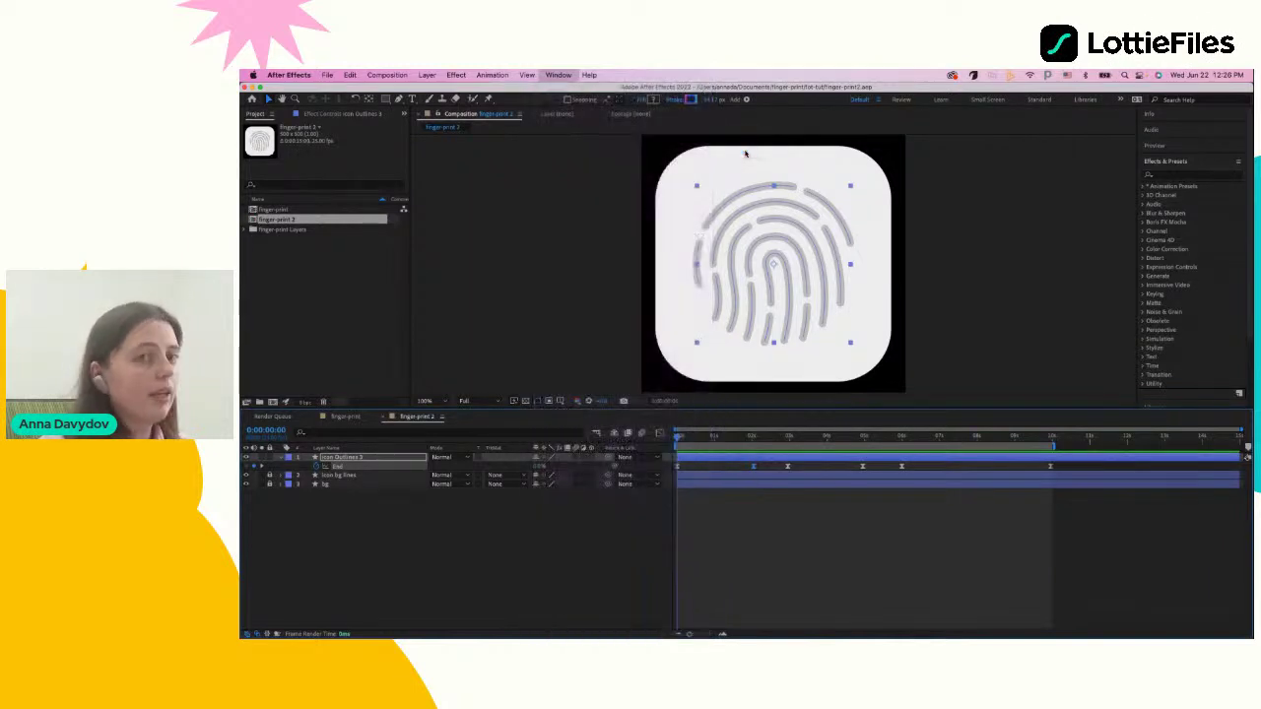
left_click_drag(844, 136, 854, 121)
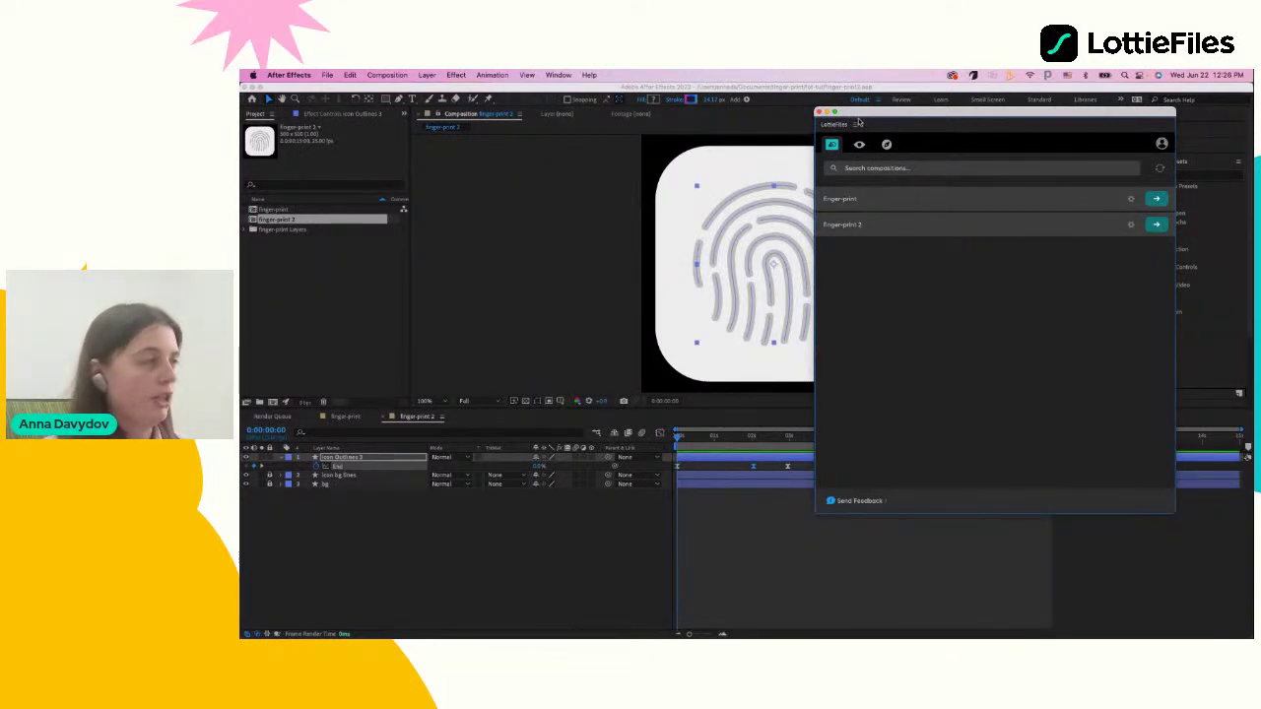
left_click_drag(855, 119, 882, 120)
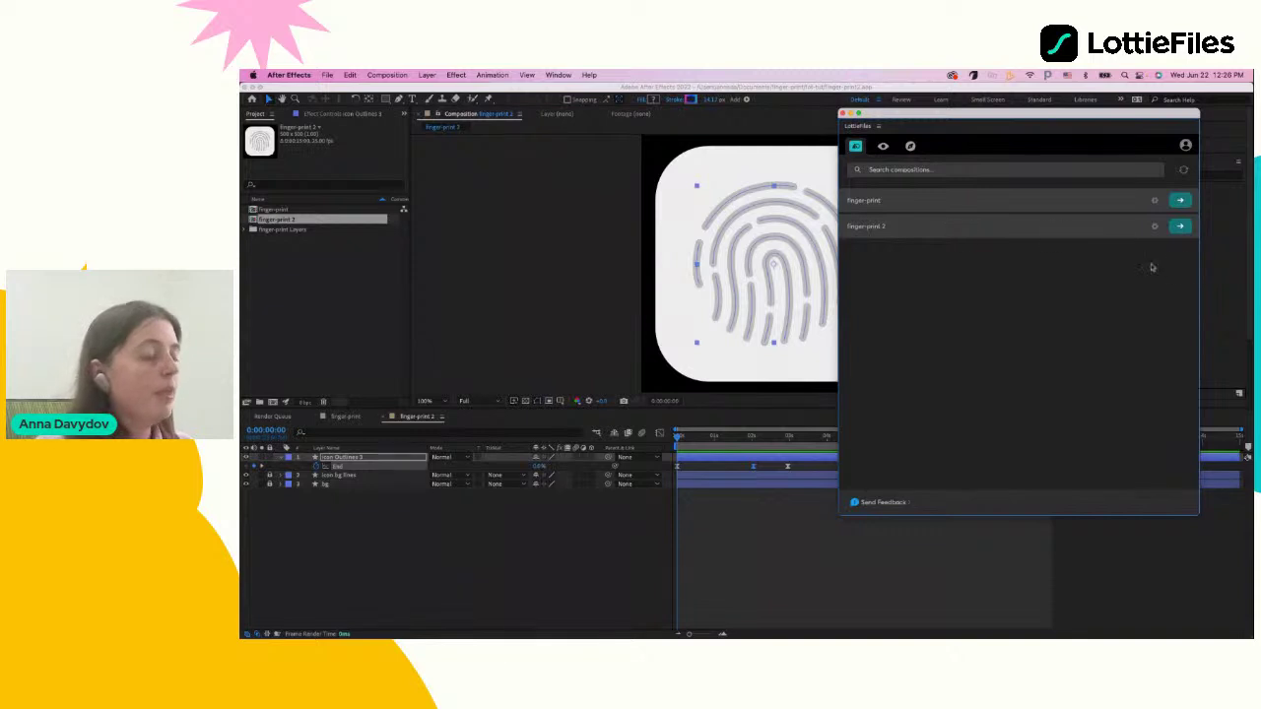
Render the finger-print 2 composition in LottieFiles and enlarge the extension window to fit the whole icon preview
left_click(1180, 228)
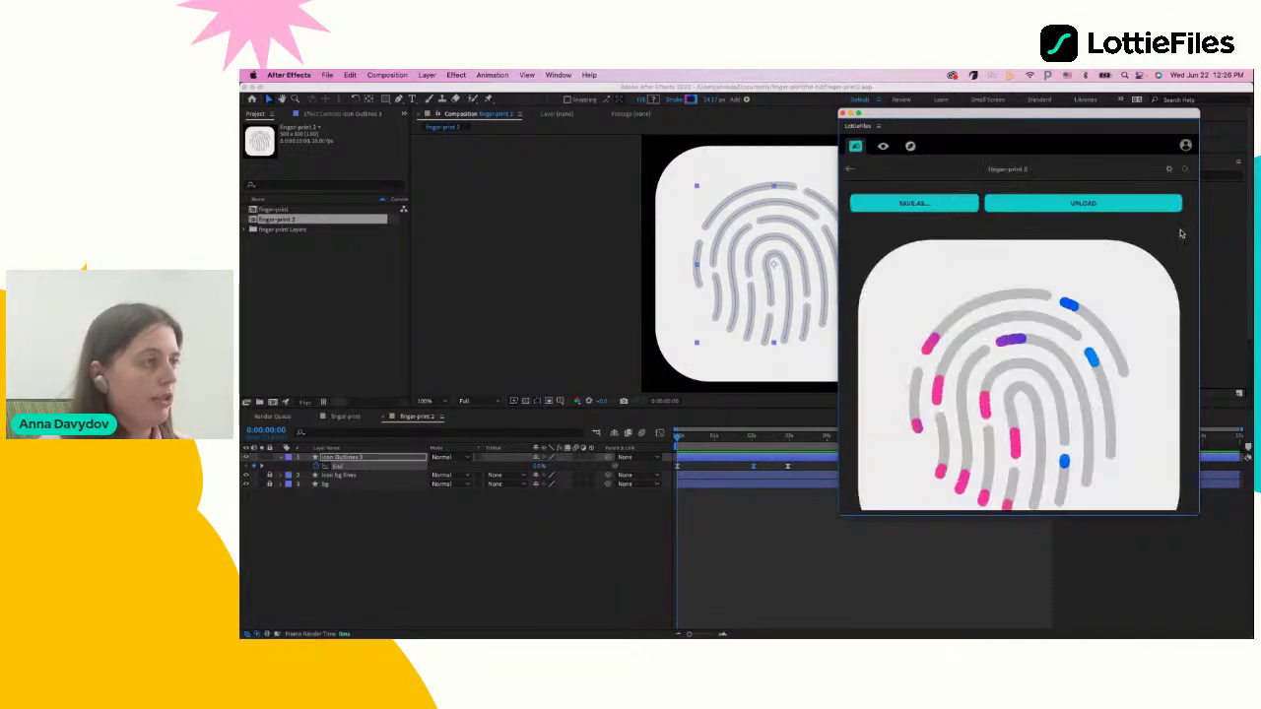
left_click_drag(1200, 515, 1205, 588)
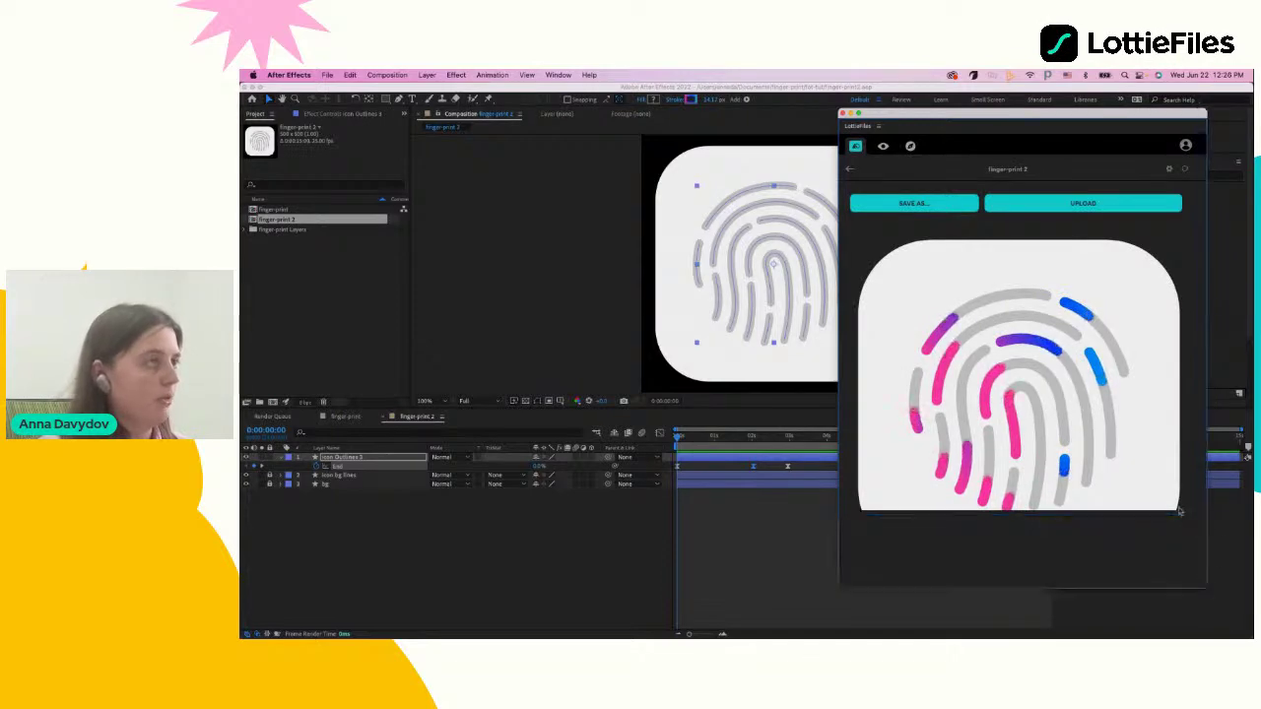
left_click_drag(922, 117, 917, 99)
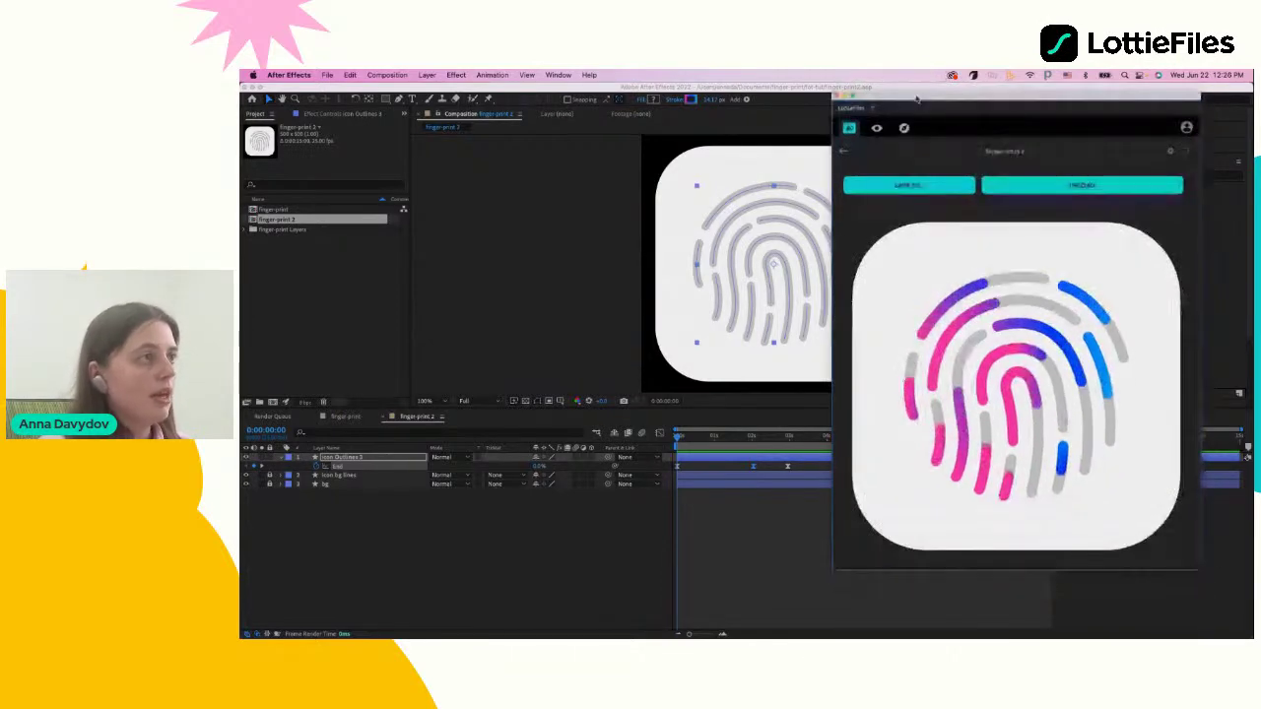
Upload the finger-print 2 animation to LottieFiles, open its share page in Chrome and enlarge the browser window
left_click(1059, 194)
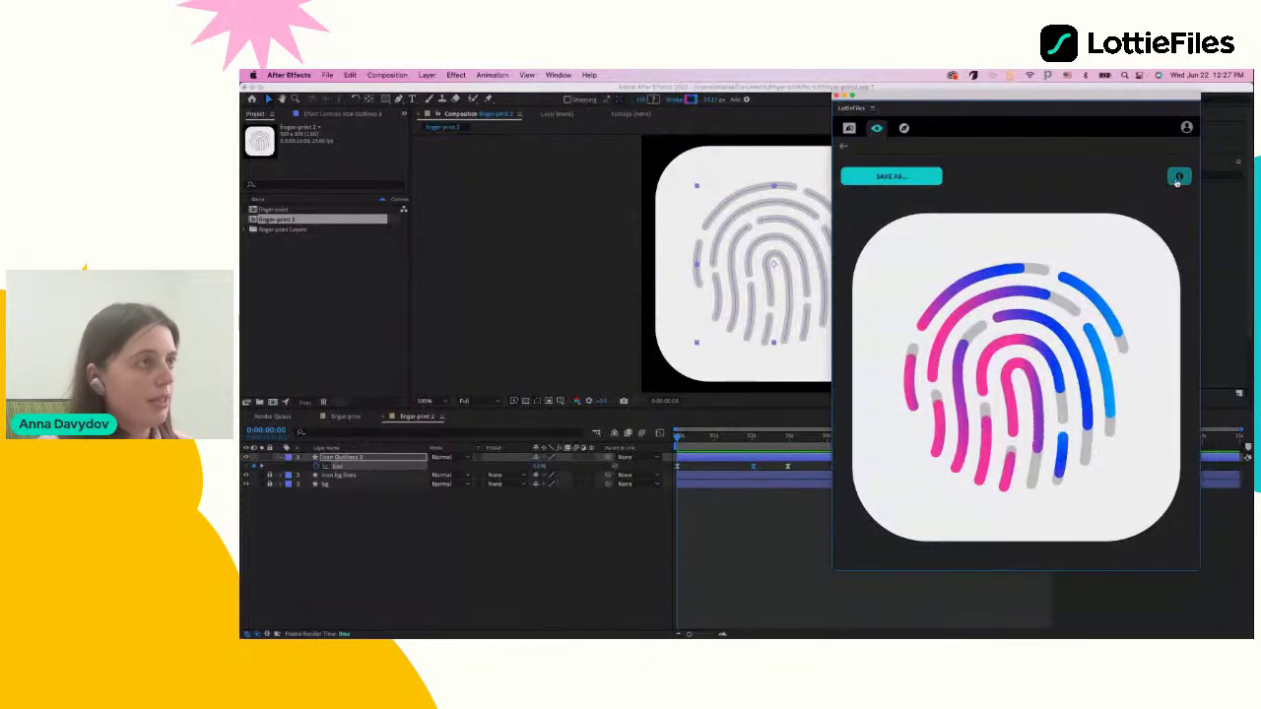
left_click(1177, 178)
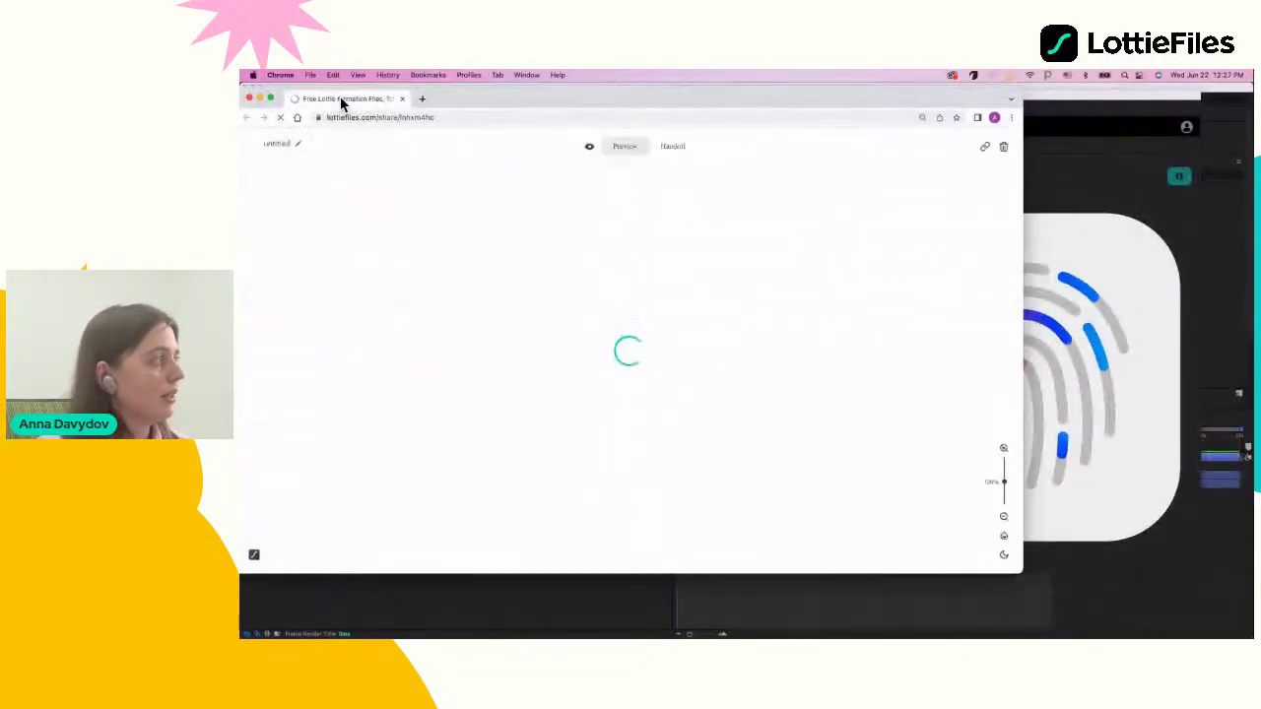
double_click(516, 95)
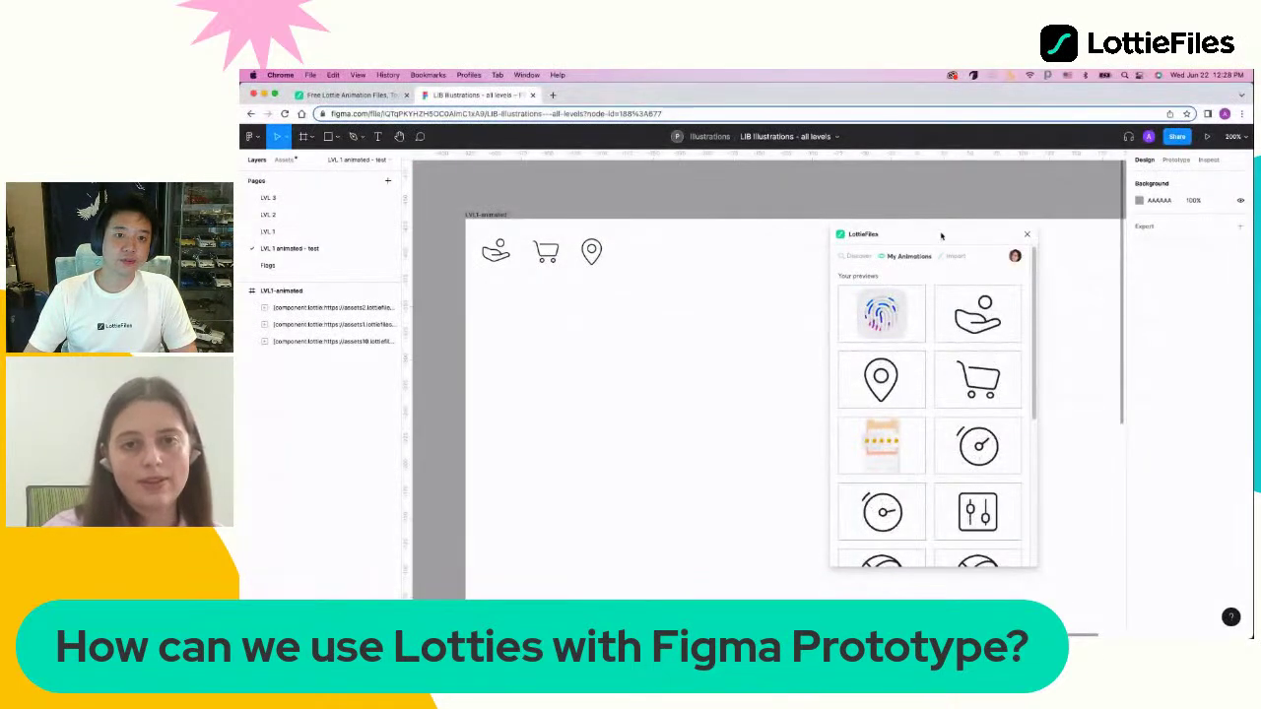
In Figma, move the LottieFiles plugin window aside and inspect the hand icon in the LVL1-animated frame
left_click_drag(908, 241, 977, 232)
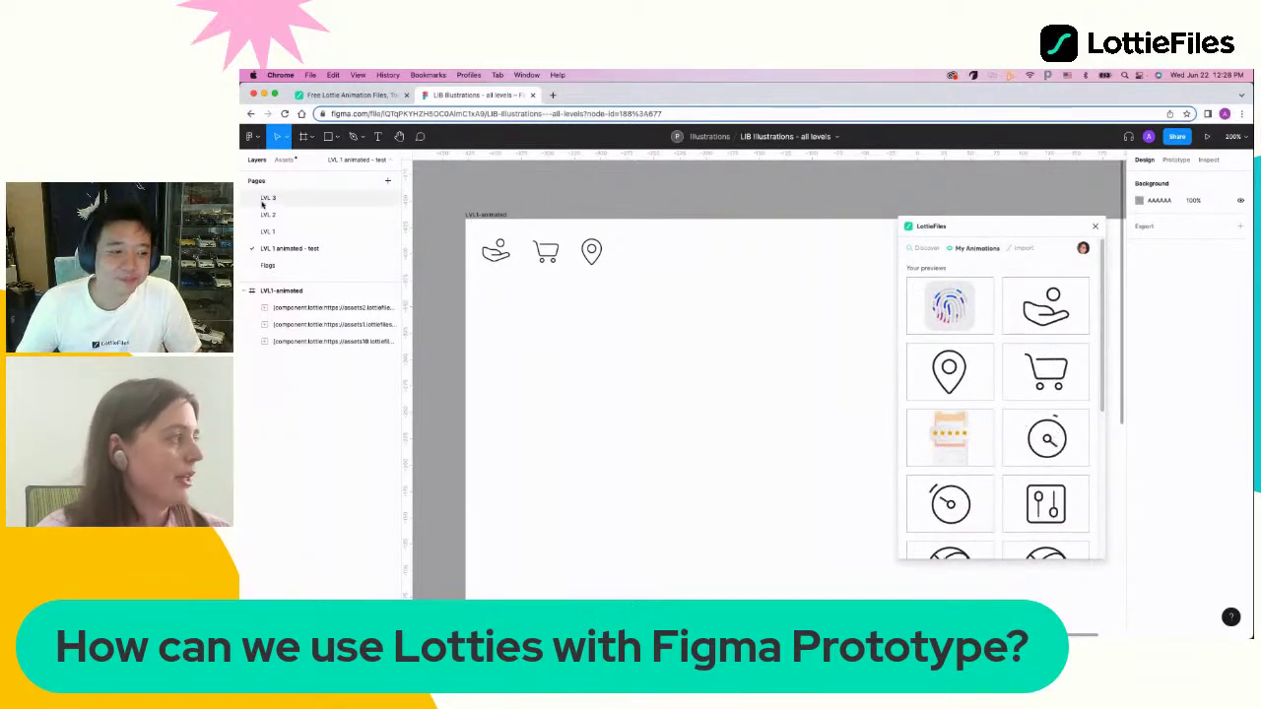
left_click(497, 251)
key("Escape")
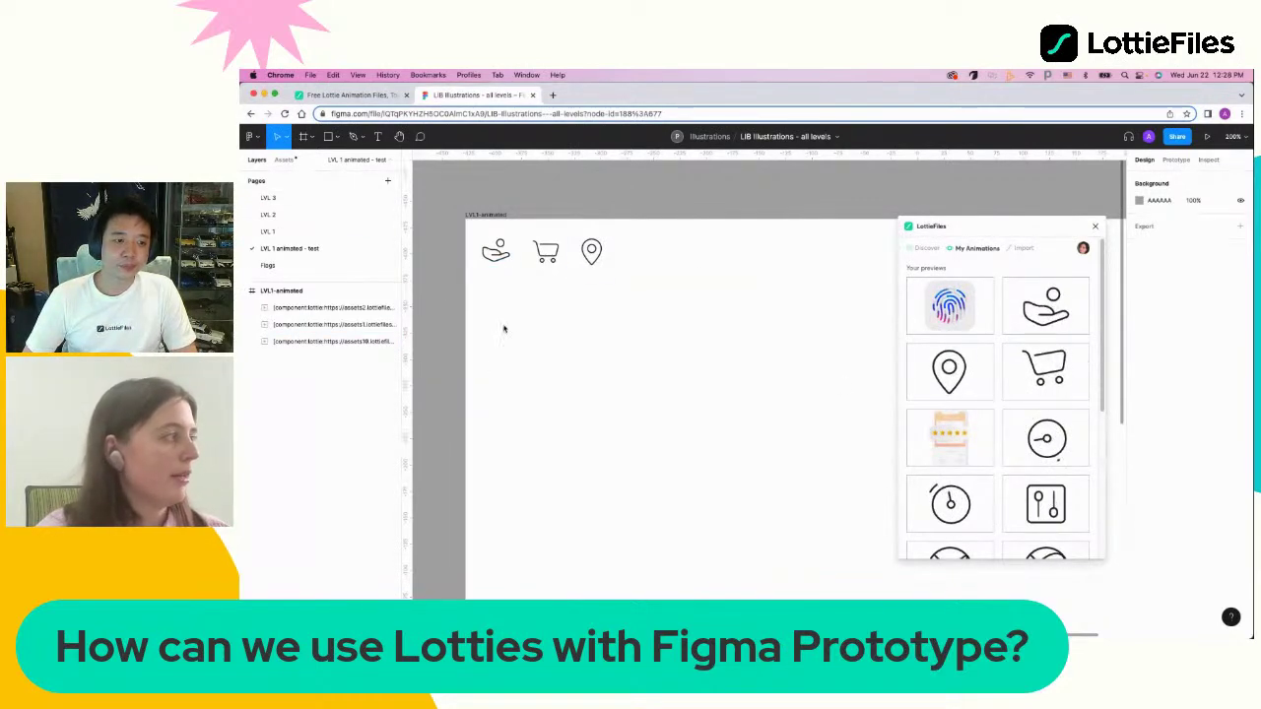